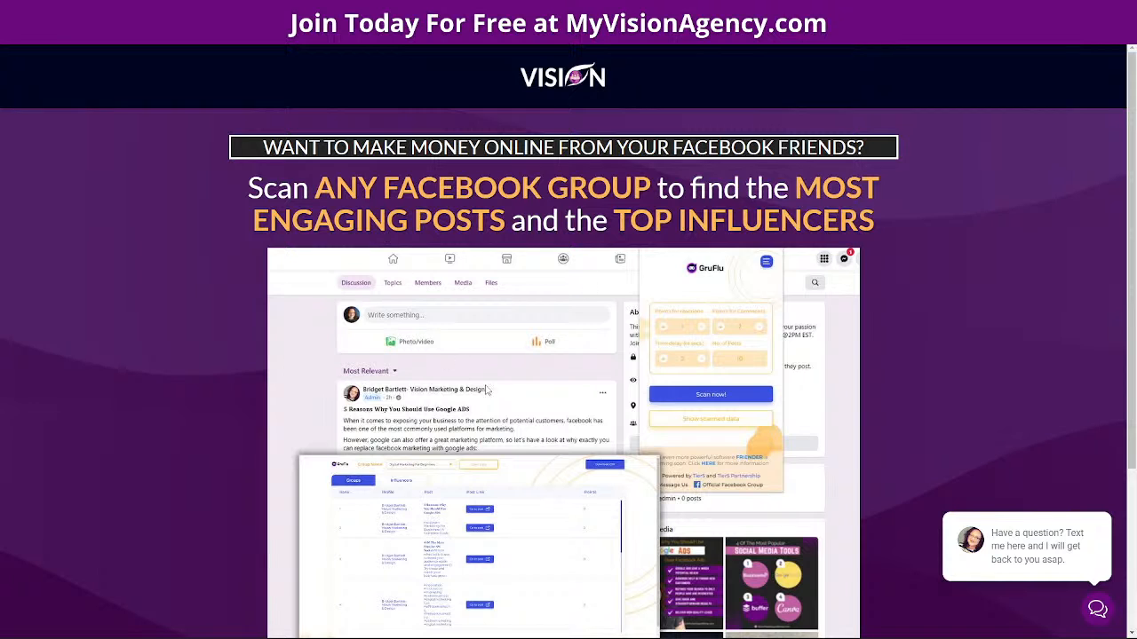
# Scroll through the GruFlu Facebook group scanner pitch, ending on the thank-you page
pyautogui.scroll(-2, 690, 320)
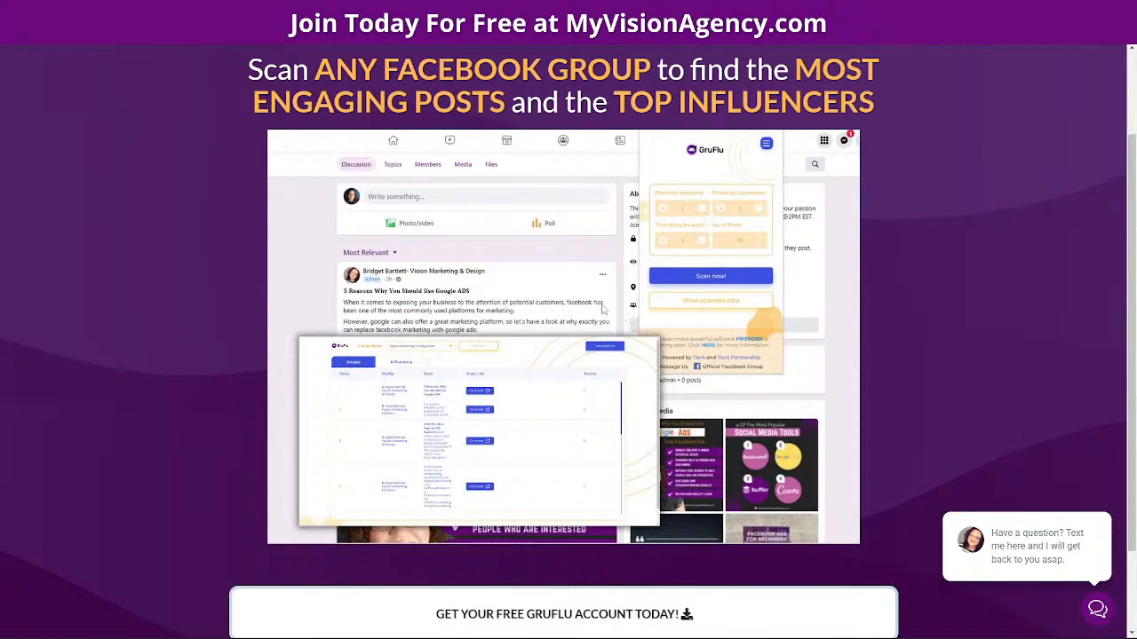
pyautogui.scroll(1, 684, 340)
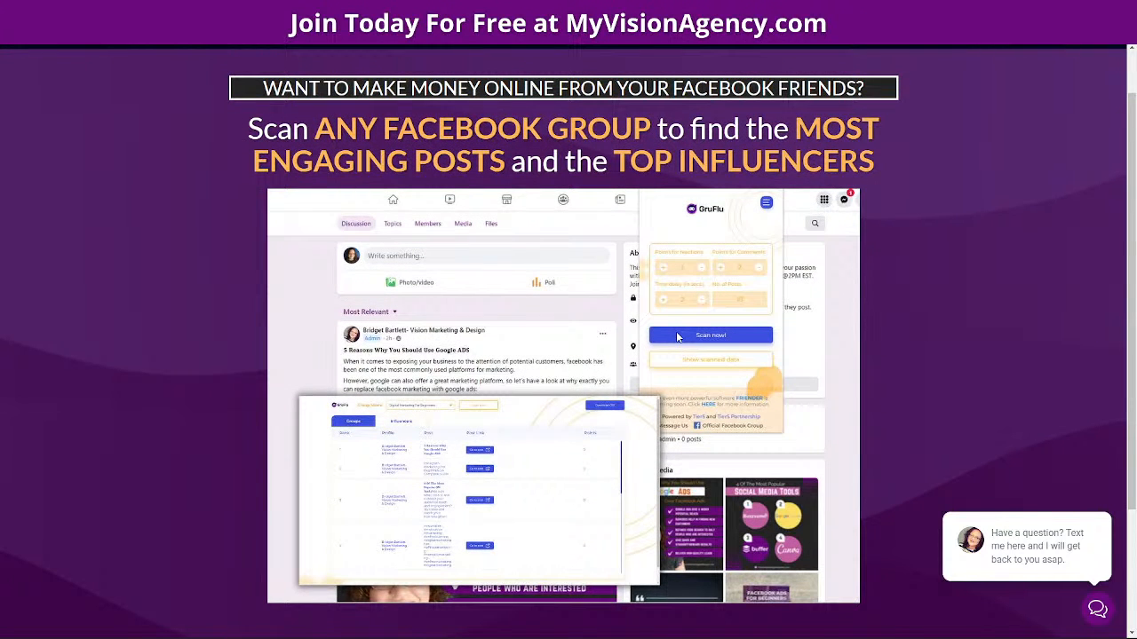
pyautogui.scroll(1, 676, 336)
pyautogui.scroll(-4, 588, 472)
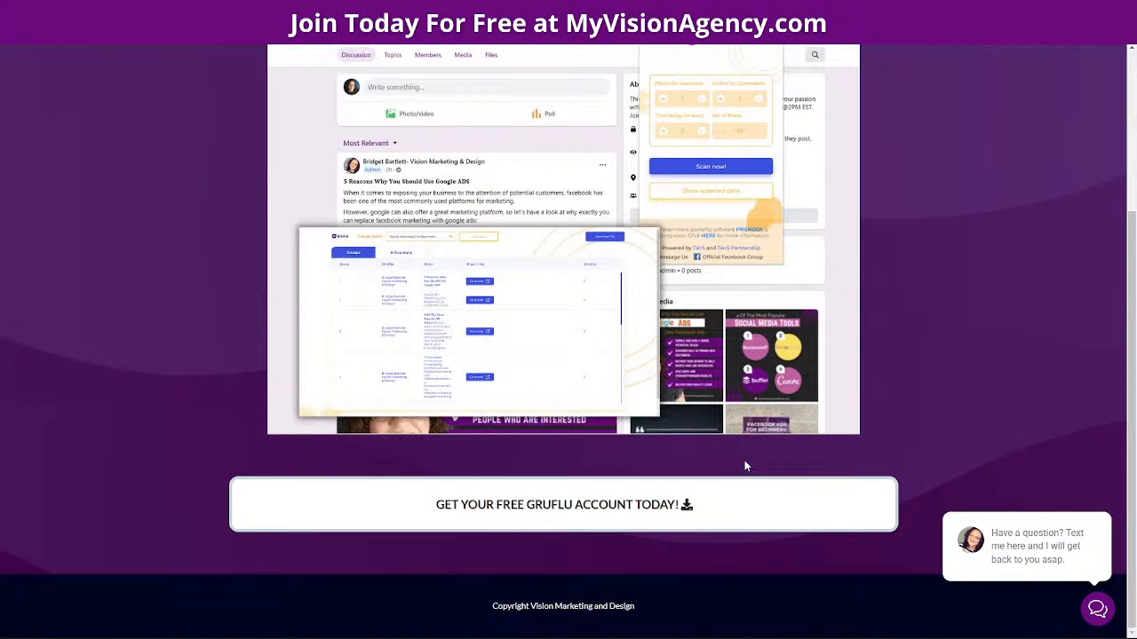
pyautogui.scroll(2, 745, 462)
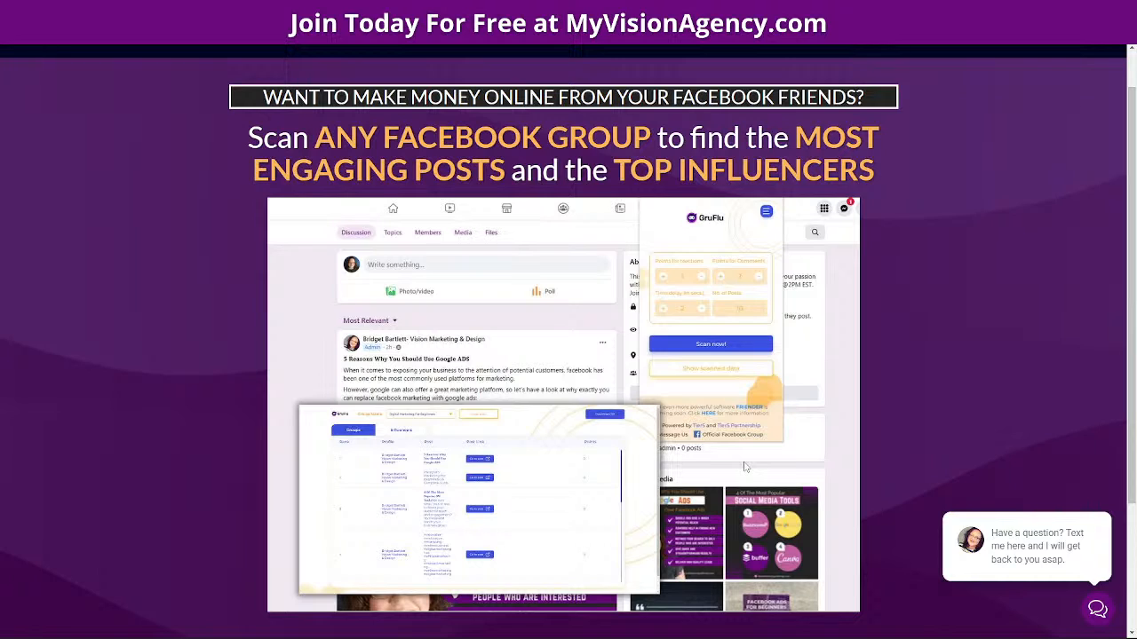
pyautogui.scroll(-2, 491, 338)
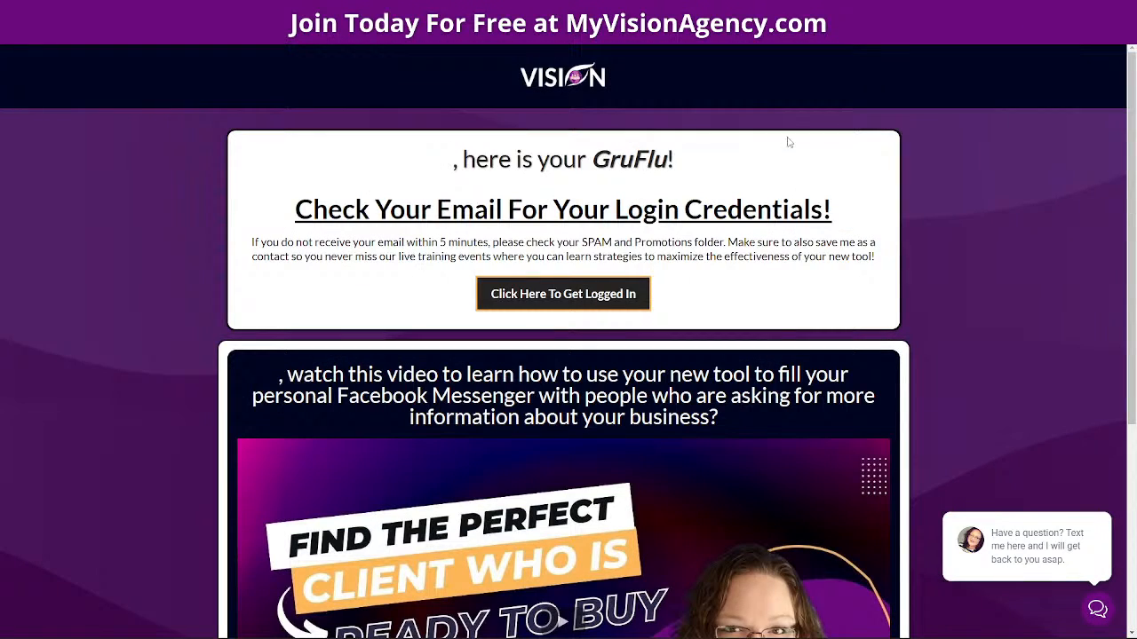
# Review the thank-you page's emailed login-credentials notice and embedded tutorial video
pyautogui.scroll(-3, 965, 274)
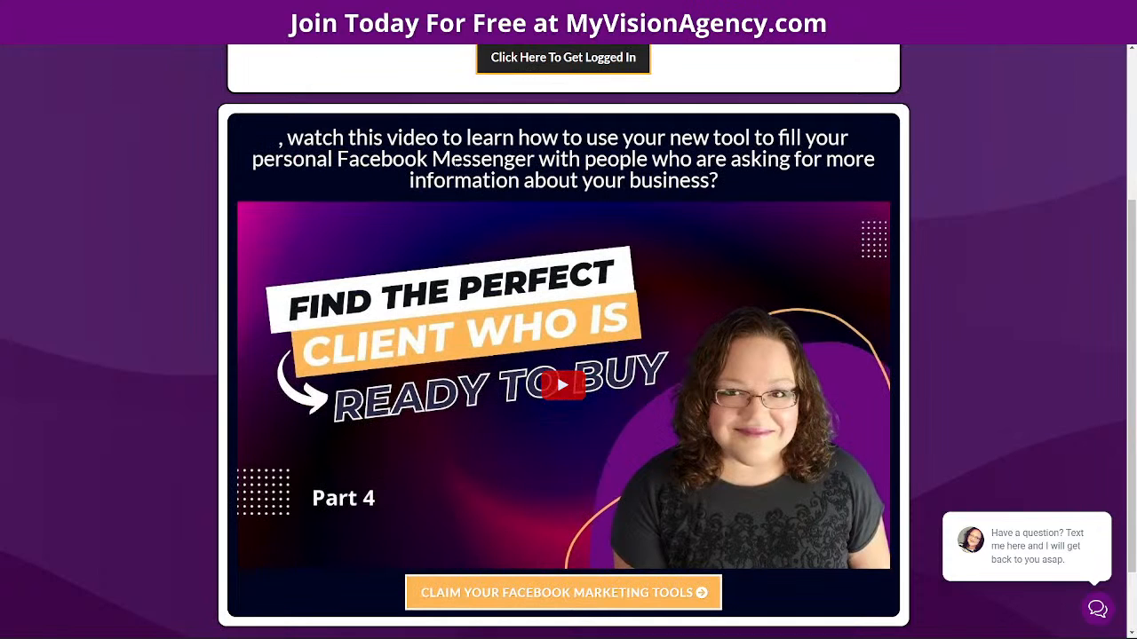
pyautogui.scroll(-1, 568, 341)
pyautogui.scroll(3, 569, 341)
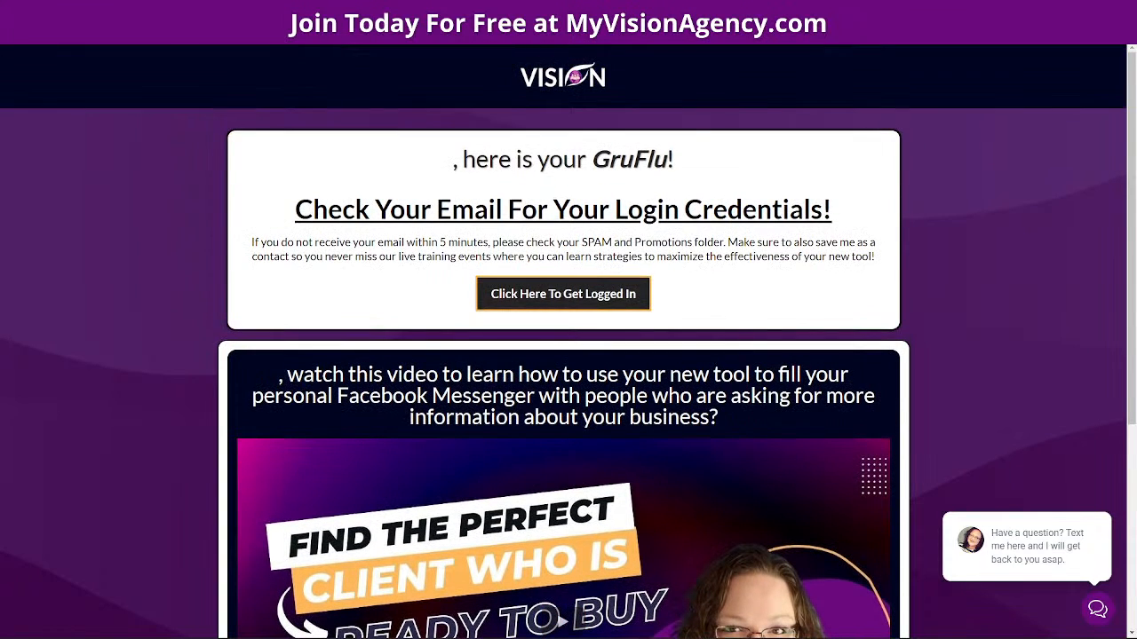
pyautogui.moveTo(564, 513)
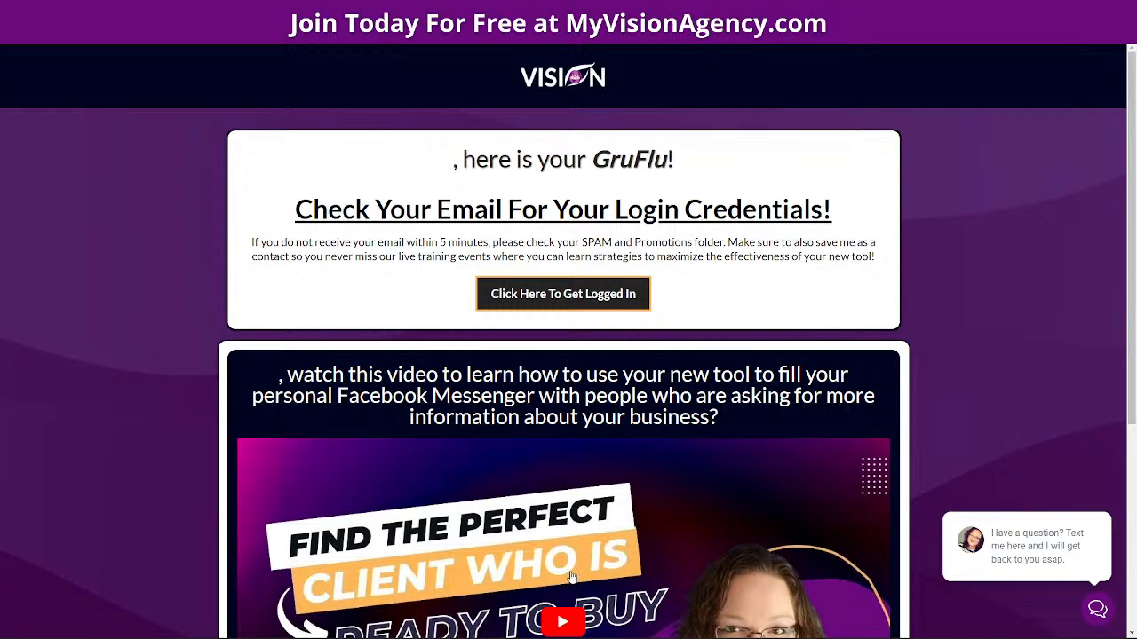
pyautogui.scroll(-1, 576, 577)
pyautogui.scroll(1, 579, 577)
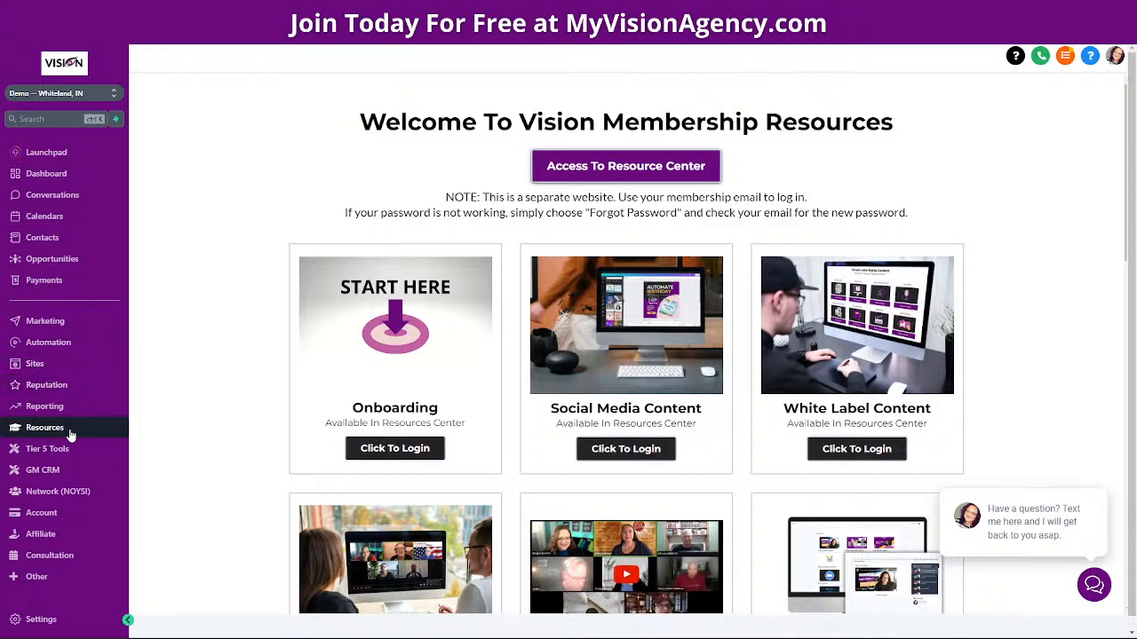
# Open the LIVE Training (Replays) course and scroll to the Affiliate Marketing lessons
pyautogui.scroll(-4, 996, 360)
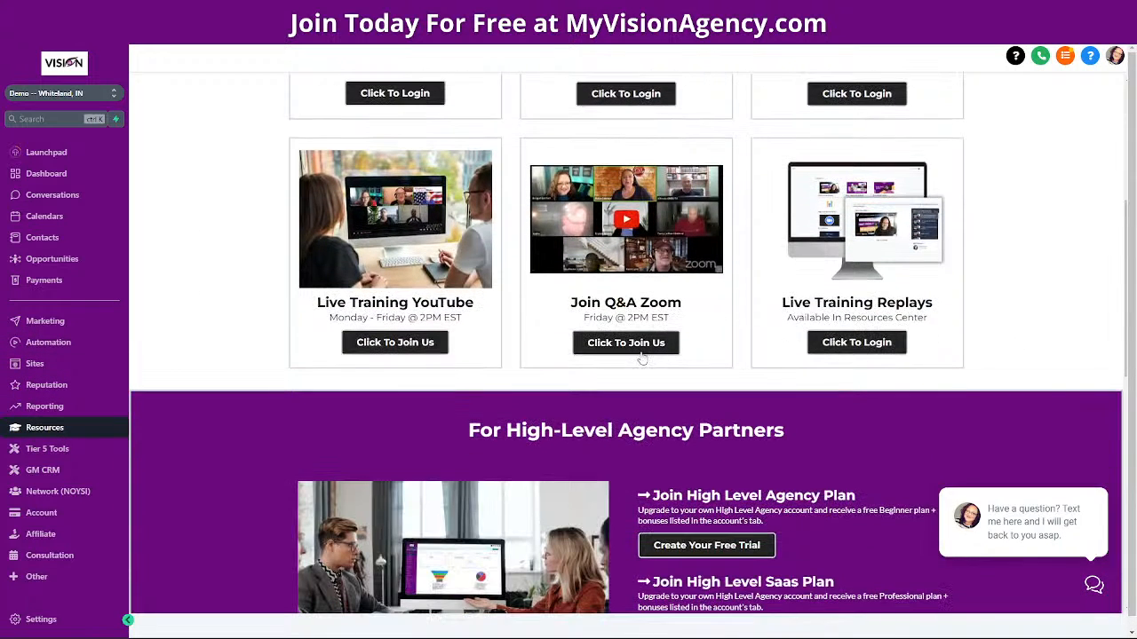
pyautogui.click(856, 343)
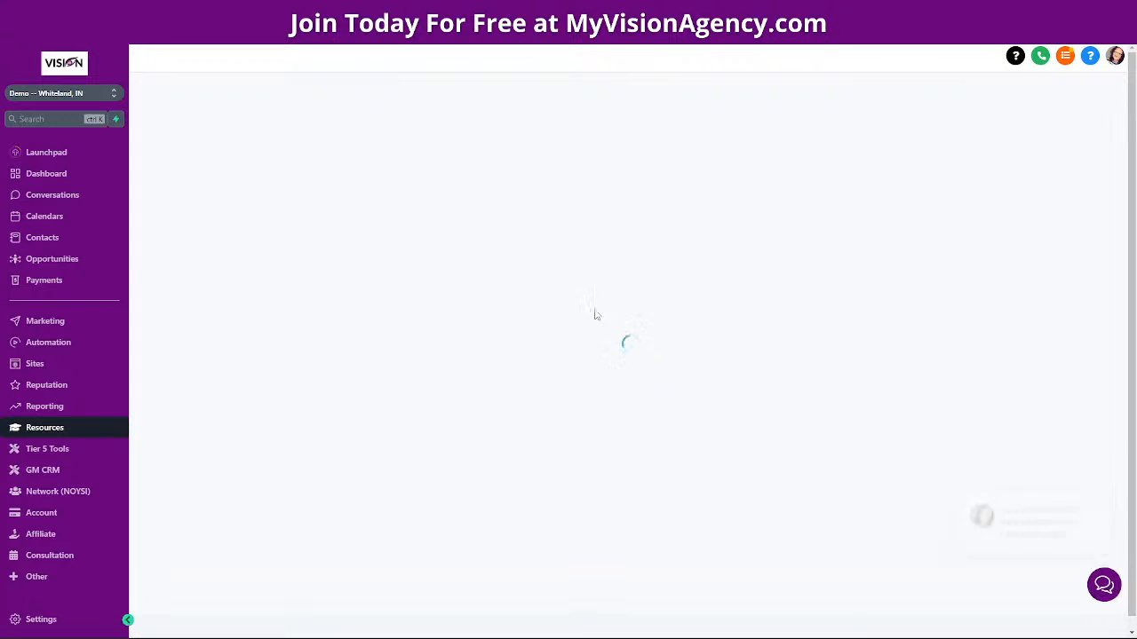
pyautogui.scroll(-20, 816, 374)
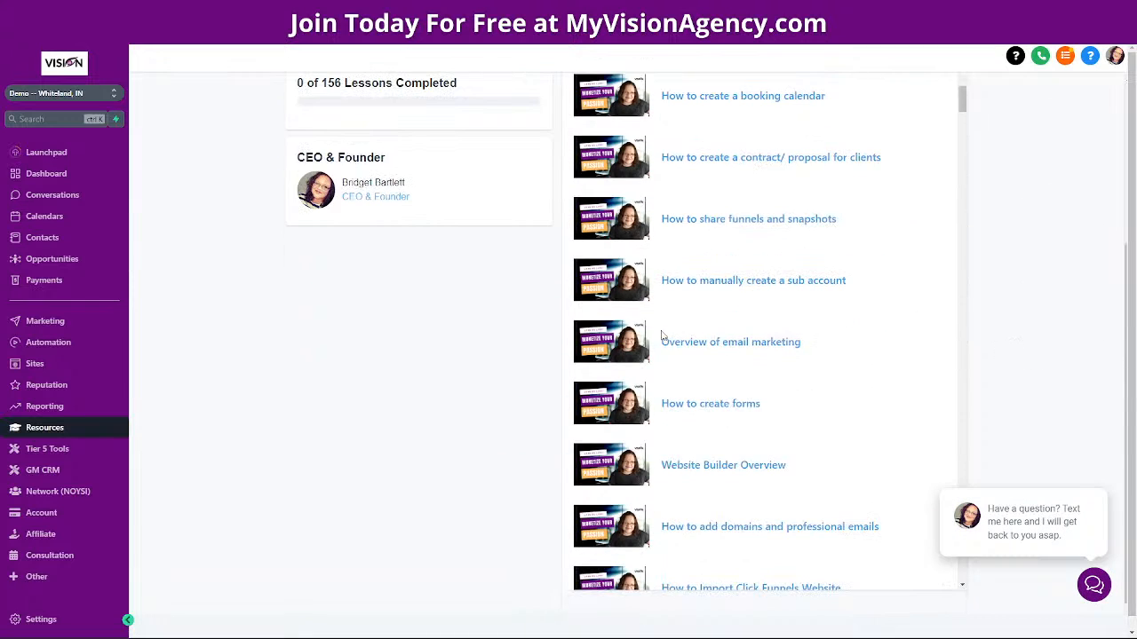
pyautogui.scroll(-8, 702, 355)
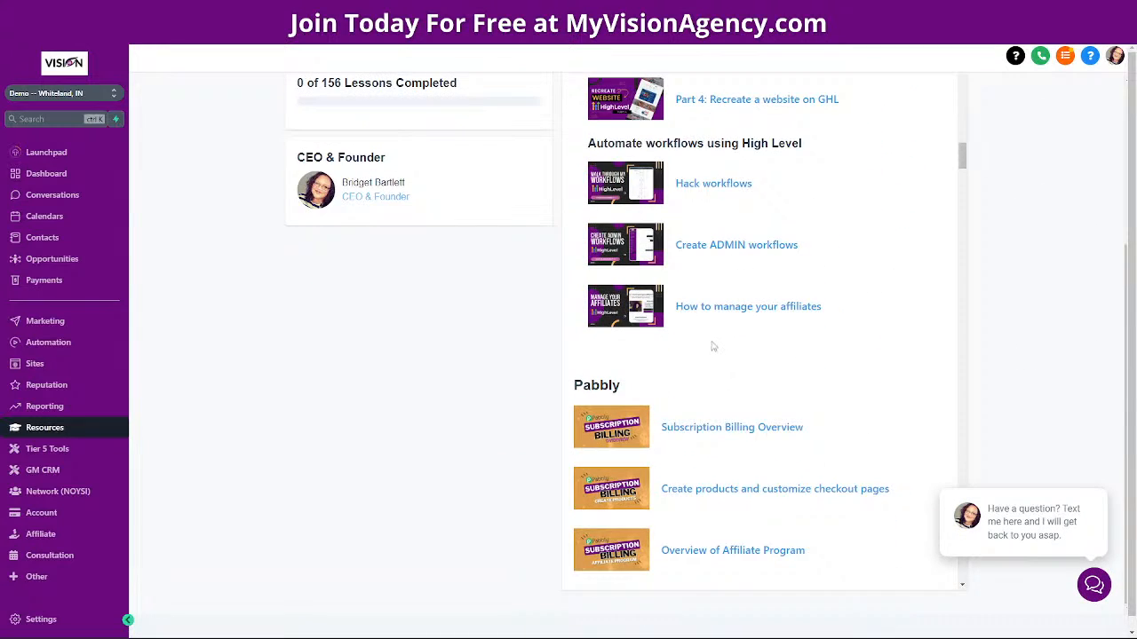
pyautogui.scroll(-4, 713, 351)
pyautogui.scroll(-5, 737, 341)
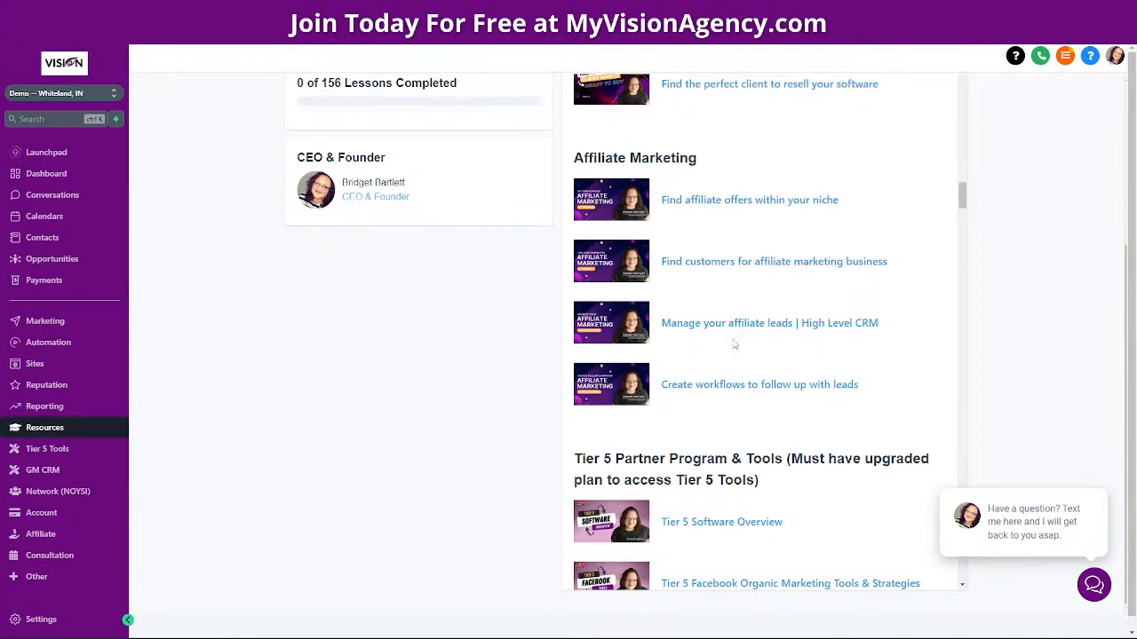
# Open the Manage your affiliate leads lesson and highlight its Get email step
pyautogui.click(748, 330)
pyautogui.scroll(-3, 345, 279)
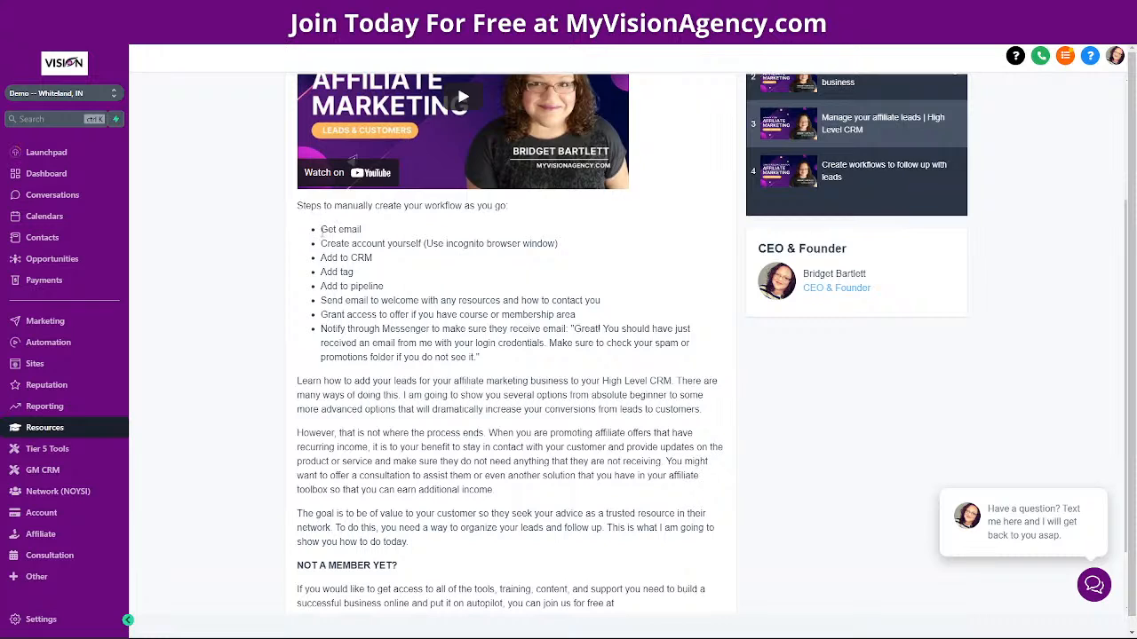
pyautogui.moveTo(321, 232); pyautogui.dragTo(371, 232)
pyautogui.hotkey('ctrl', 't')
# Go to the Repurpose.io website from a new address entry
pyautogui.click(267, 34)
pyautogui.write('repu')
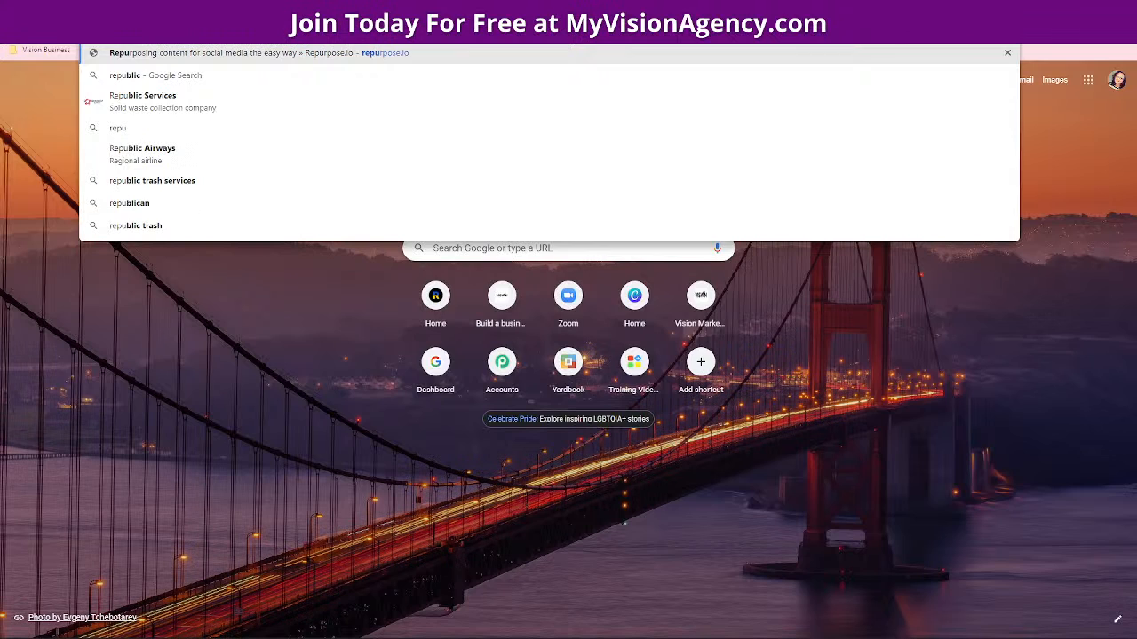
pyautogui.press('Return')
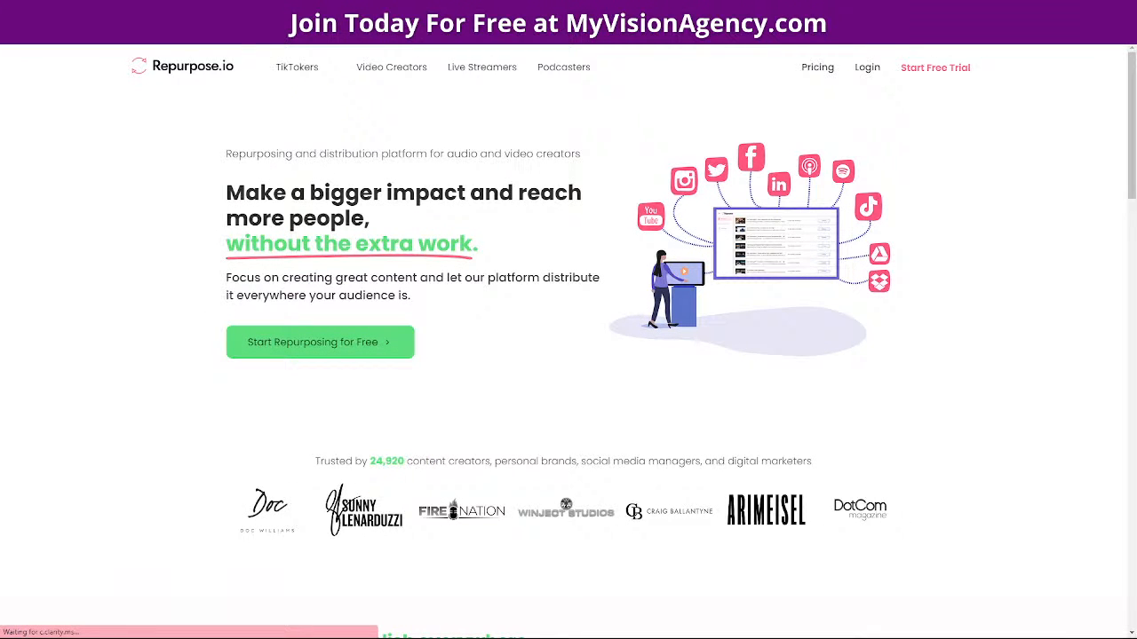
# Search Google for 'repurpose.io youtube' and open the Repurpose io YouTube channel
pyautogui.click(147, 35)
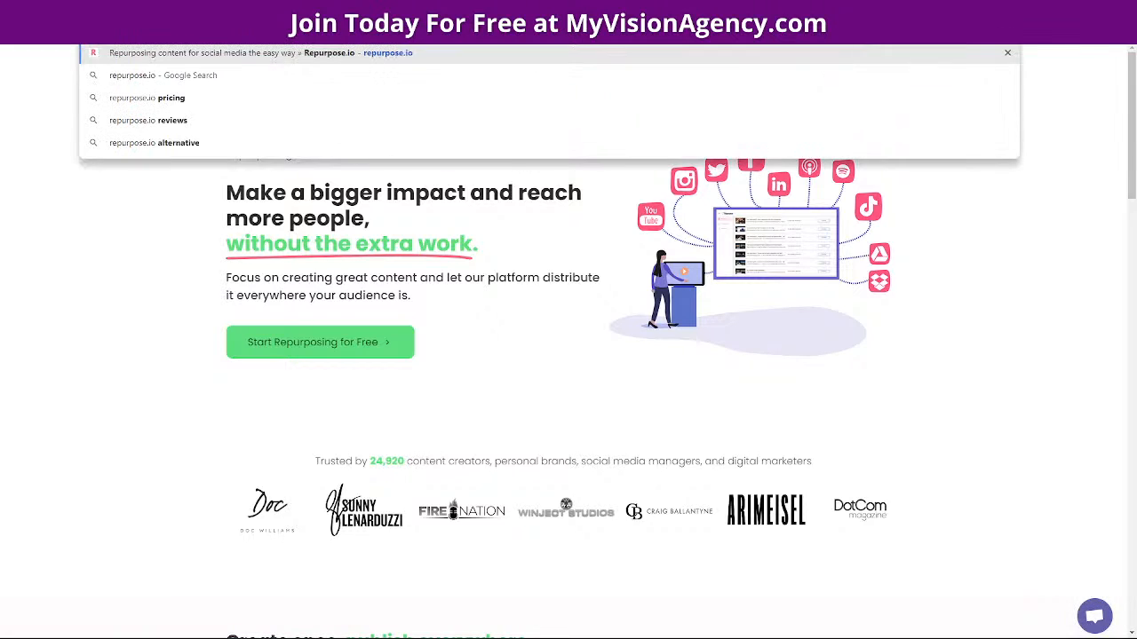
pyautogui.write('youtube')
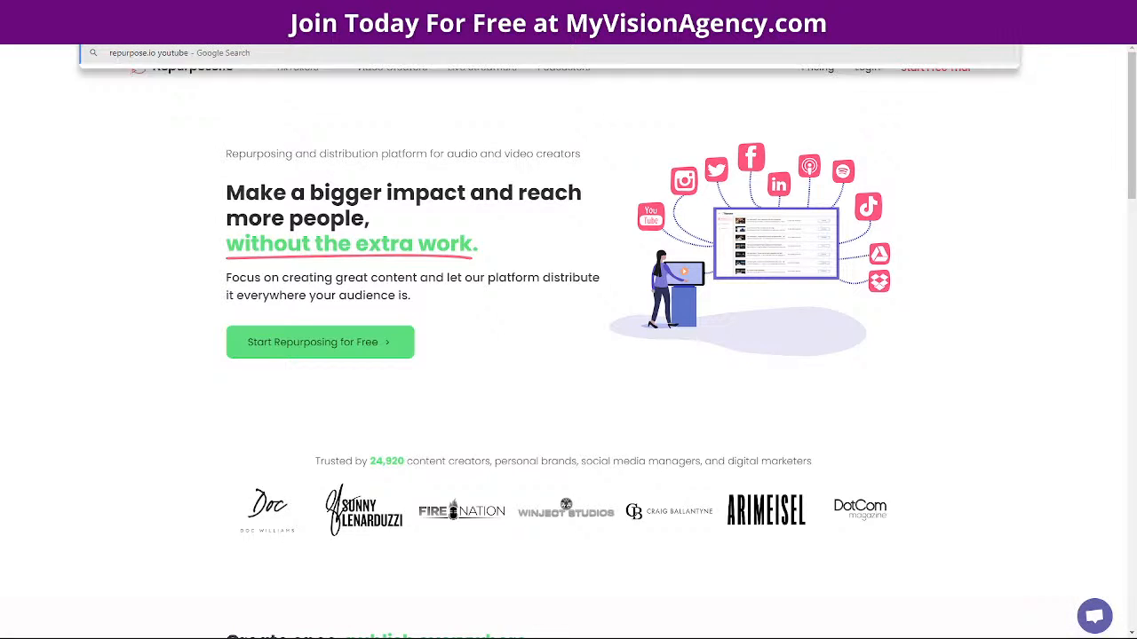
pyautogui.press('Return')
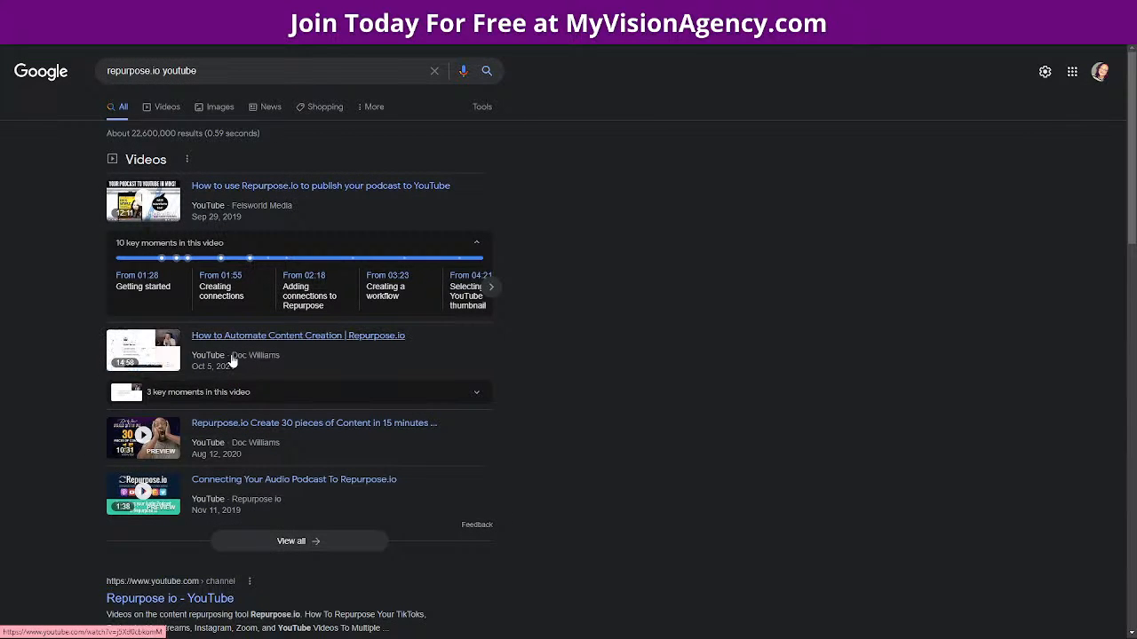
pyautogui.scroll(-3, 107, 444)
pyautogui.click(156, 304)
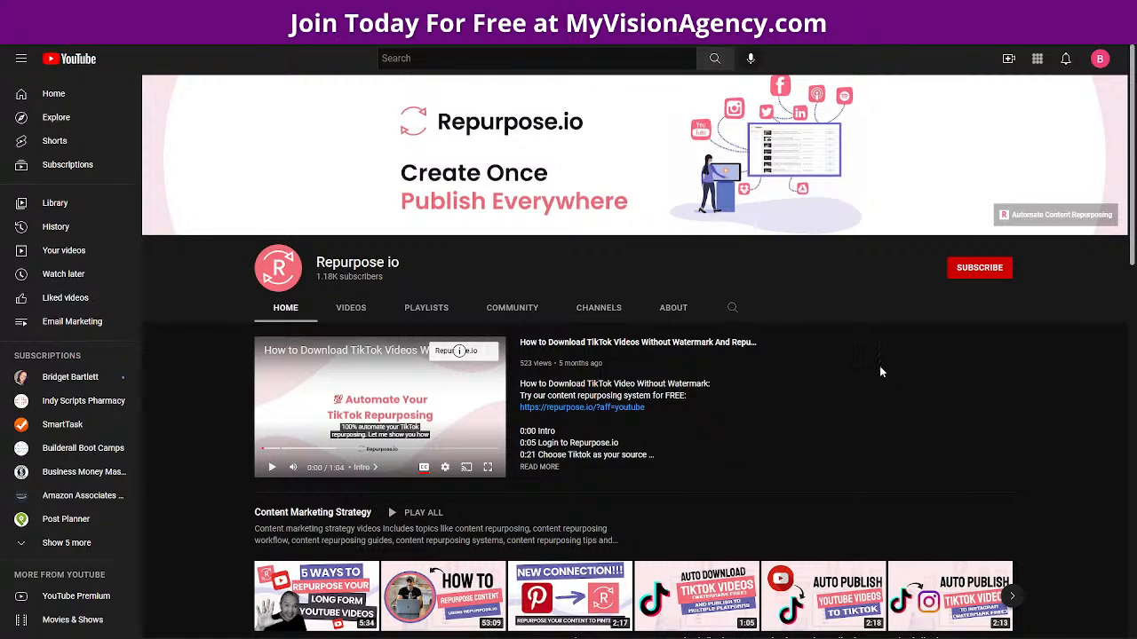
# Browse the Repurpose io channel's video shelves down to a how-to video
pyautogui.scroll(-1, 986, 373)
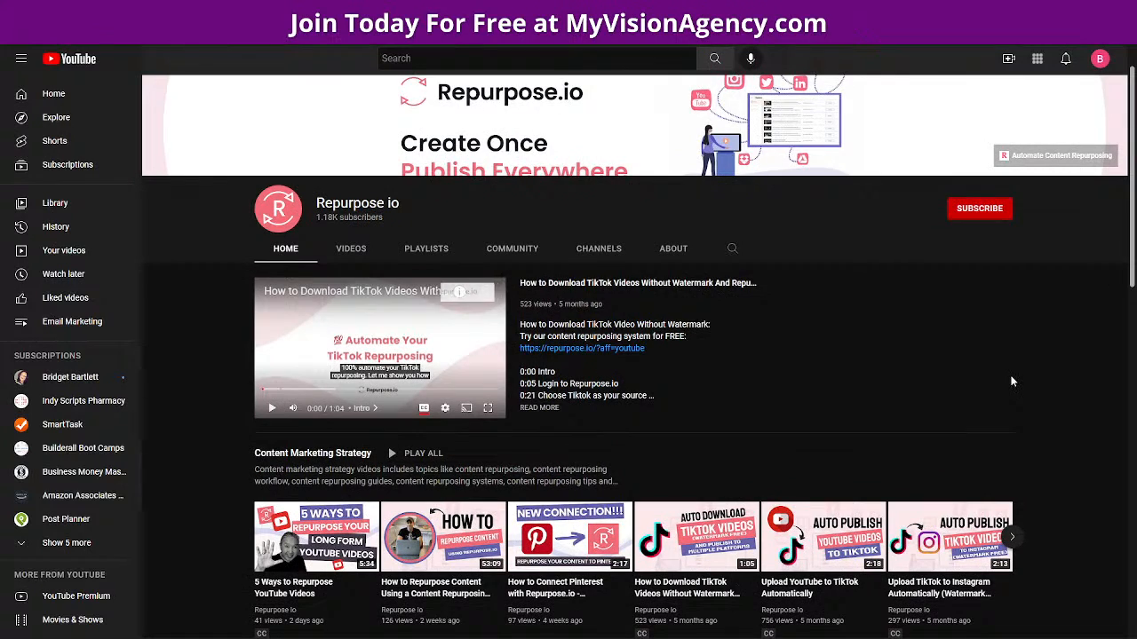
pyautogui.scroll(-3, 1011, 381)
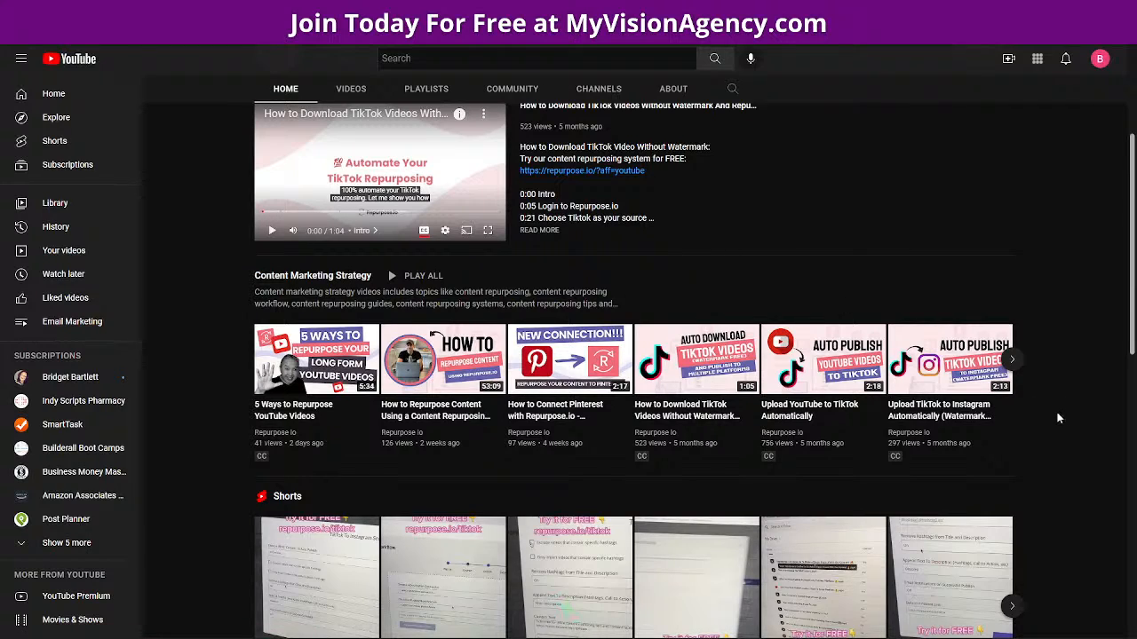
pyautogui.scroll(-5, 1059, 412)
pyautogui.scroll(-1, 1058, 410)
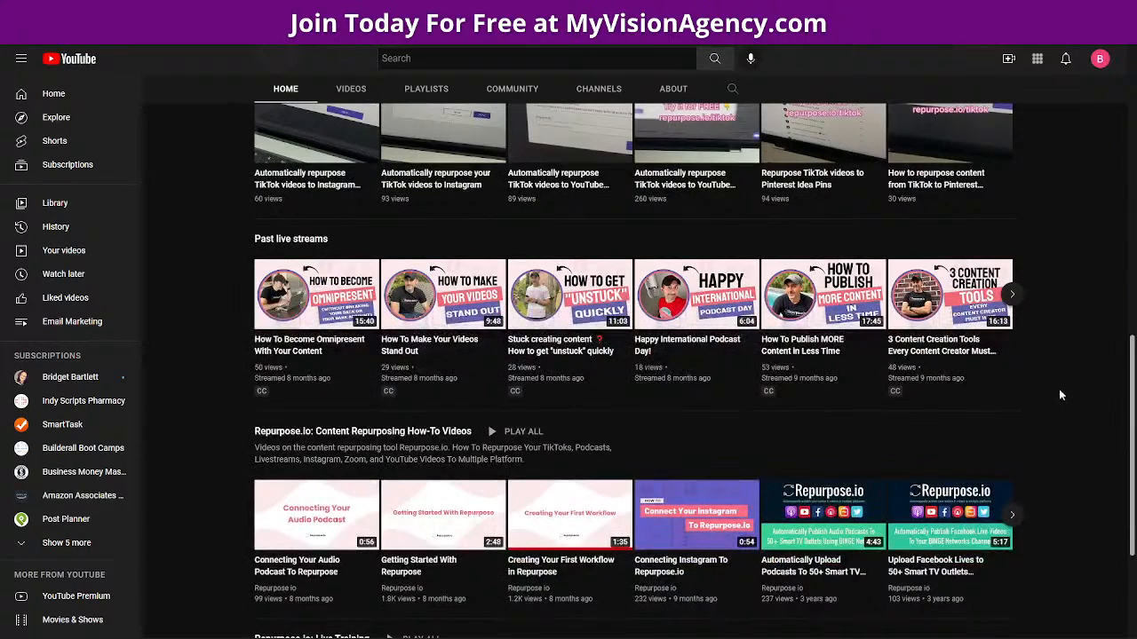
pyautogui.scroll(-3, 1060, 393)
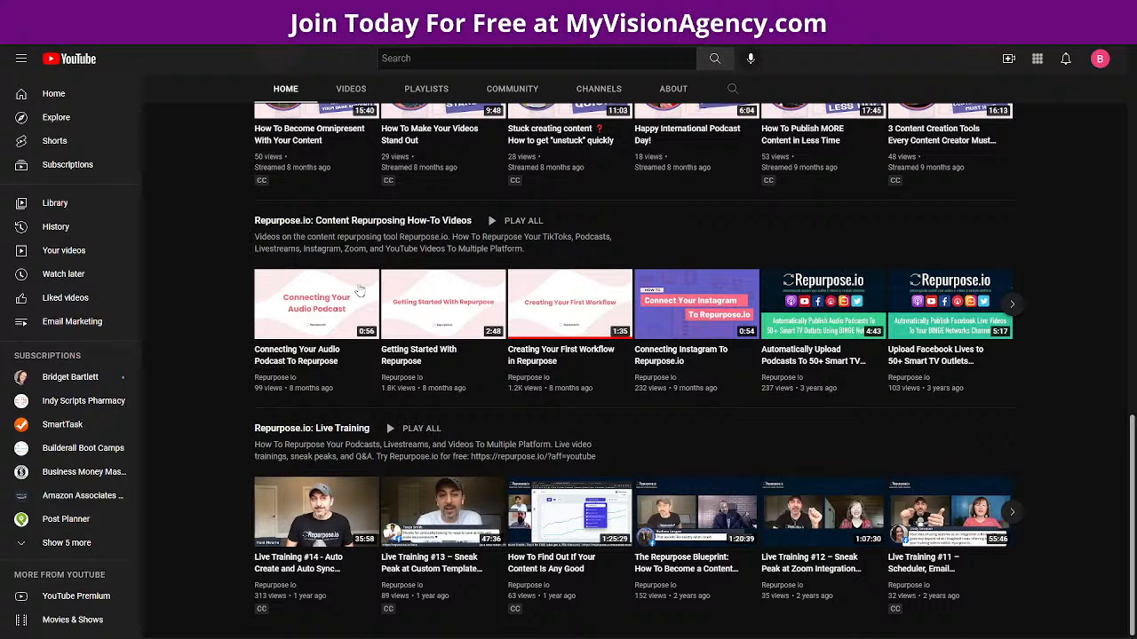
pyautogui.moveTo(486, 335)
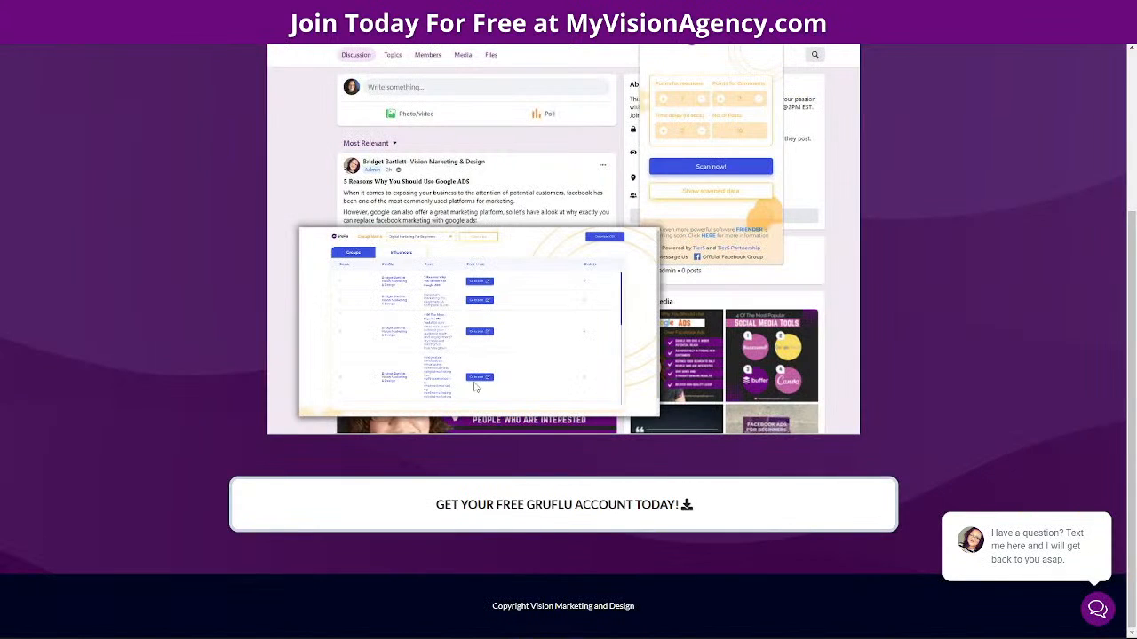
pyautogui.scroll(3, 477, 387)
pyautogui.scroll(-3, 498, 590)
pyautogui.scroll(1, 224, 225)
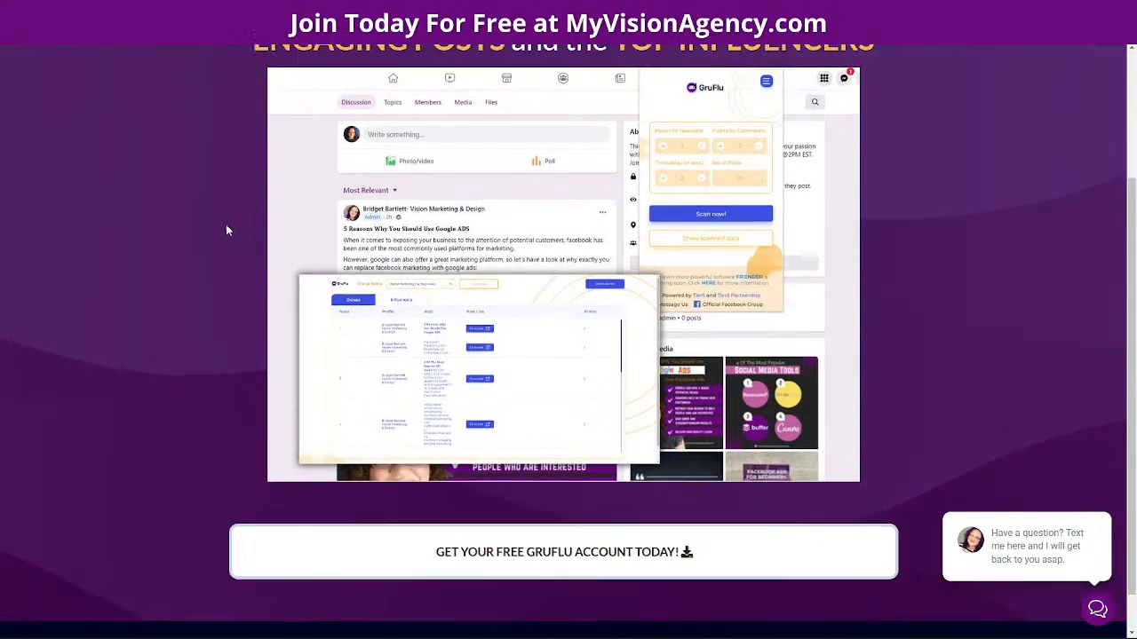
pyautogui.click(504, 568)
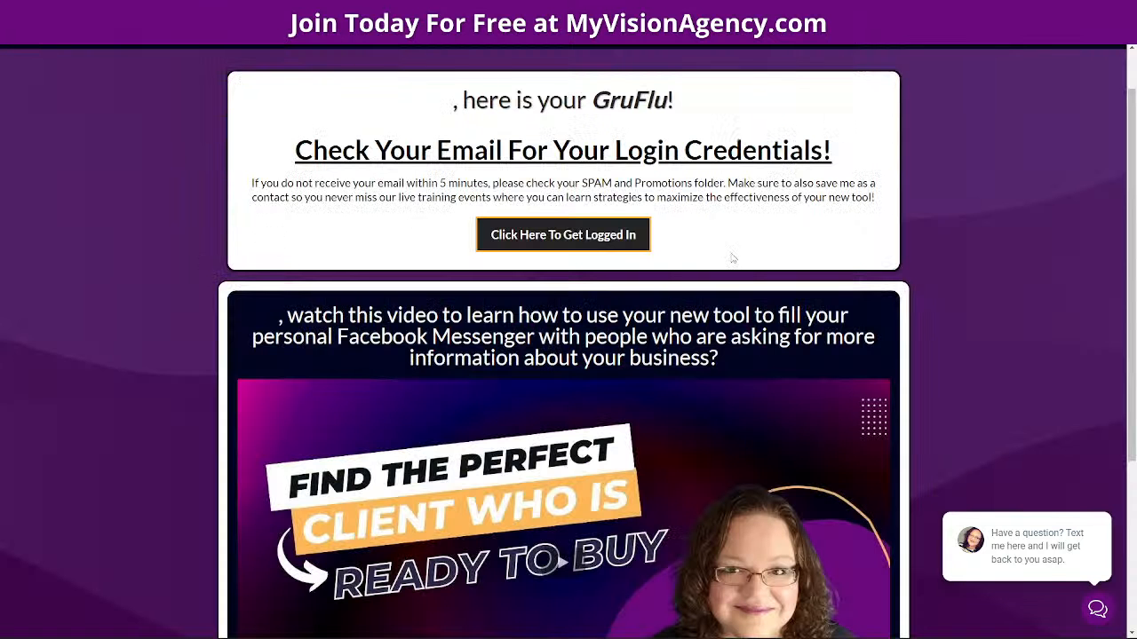
pyautogui.scroll(-2, 719, 382)
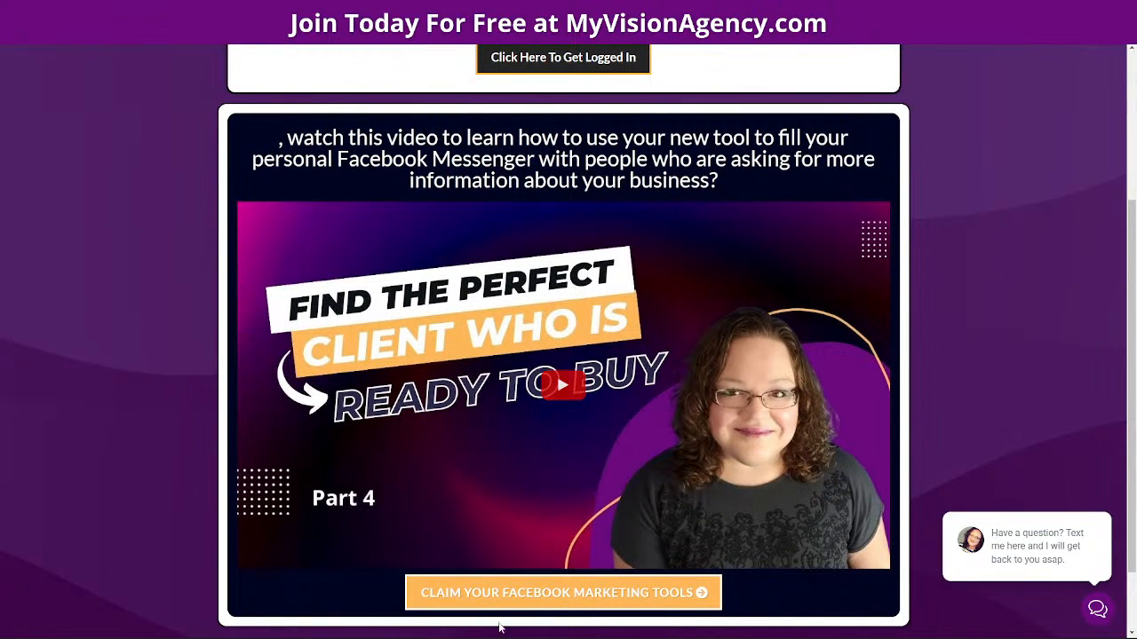
pyautogui.scroll(1, 548, 422)
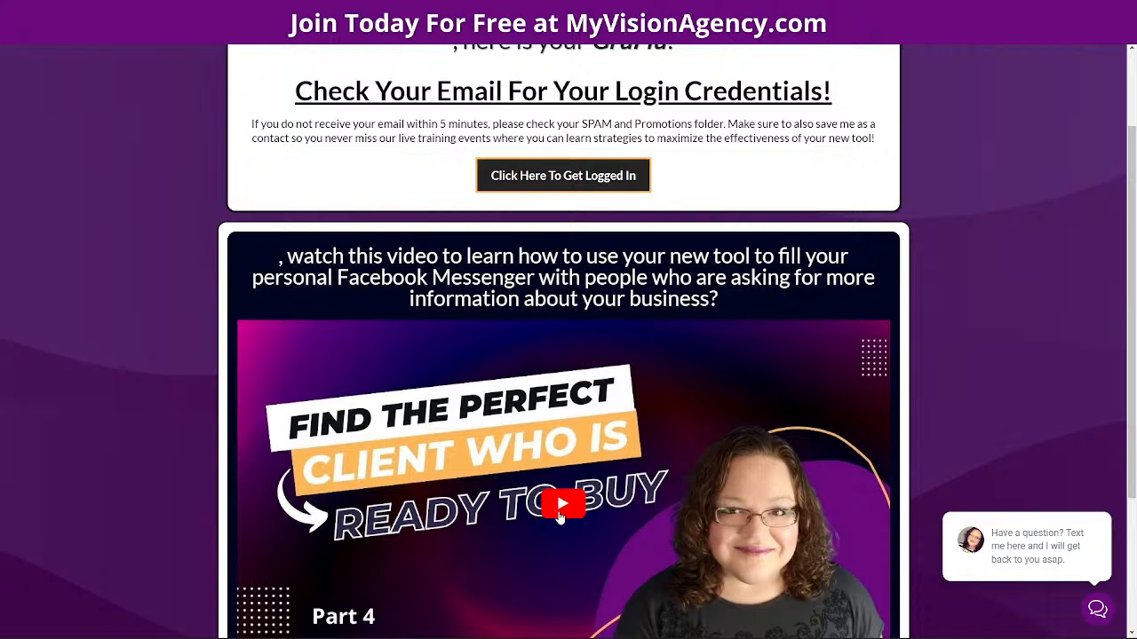
pyautogui.scroll(-2, 563, 512)
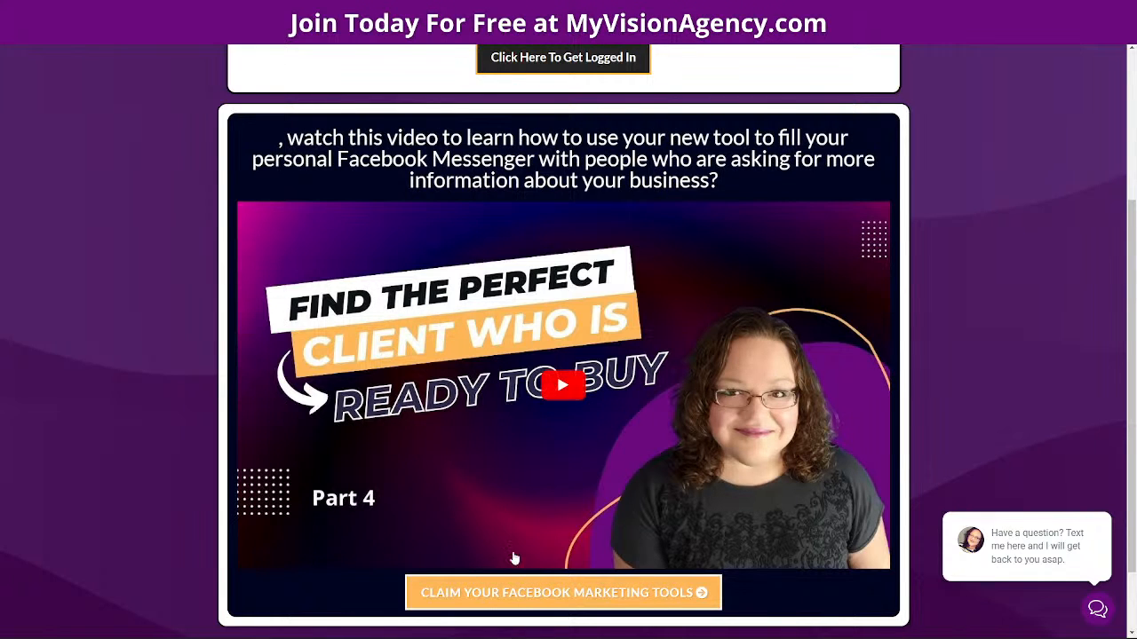
# Follow the free GruFlu Facebook marketing tools claim offer and dismiss the sign-up details popup
pyautogui.click(555, 593)
pyautogui.scroll(15, 861, 395)
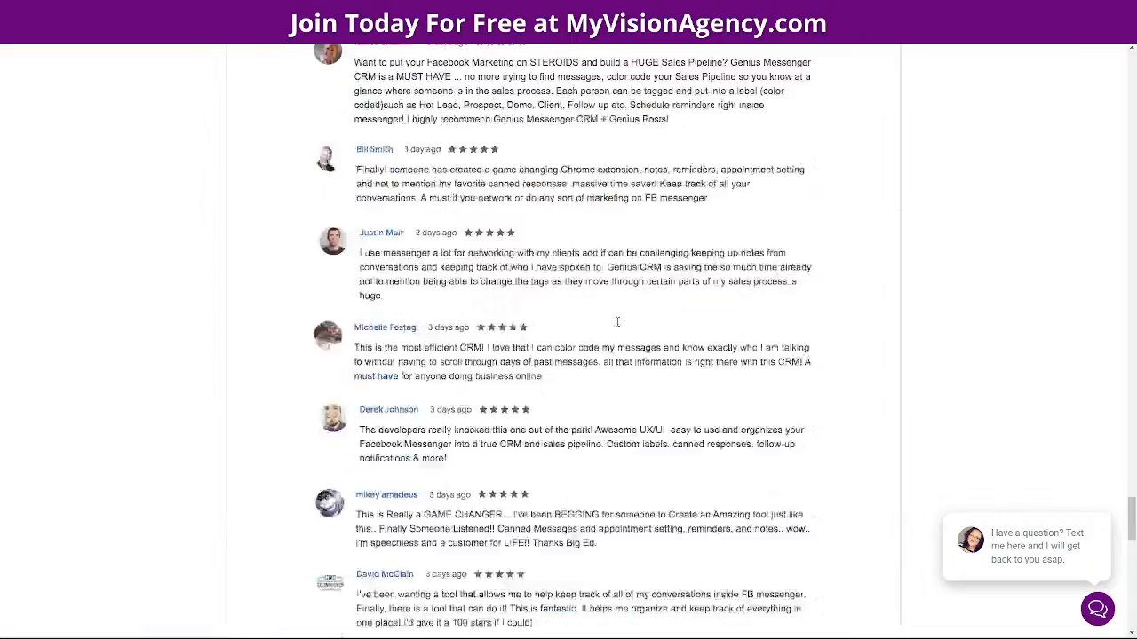
pyautogui.scroll(5, 619, 424)
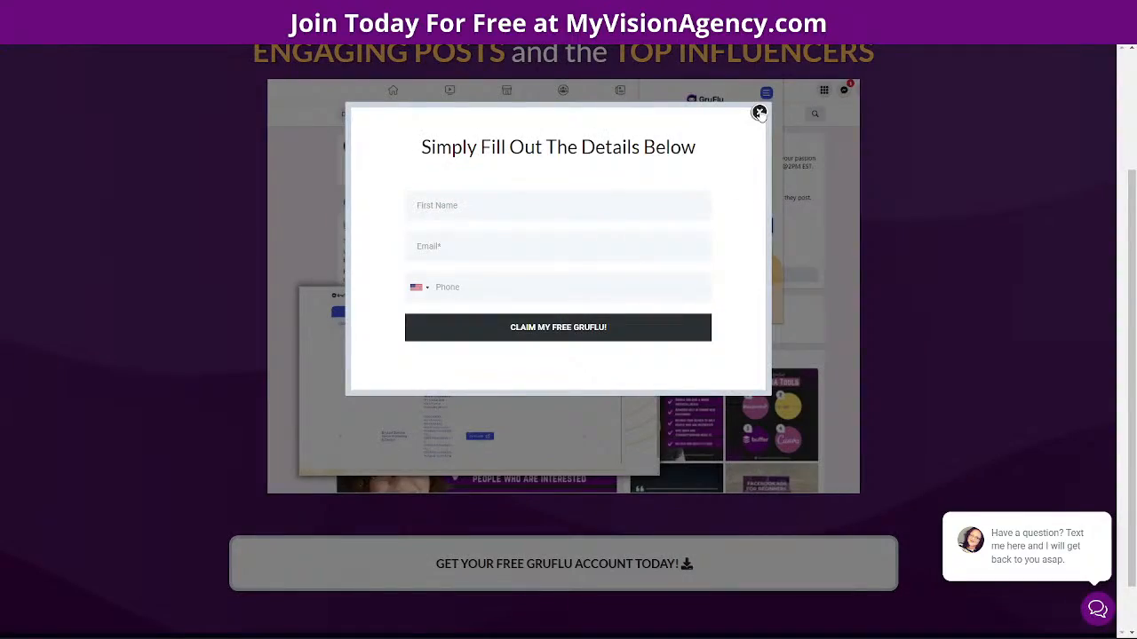
pyautogui.click(759, 112)
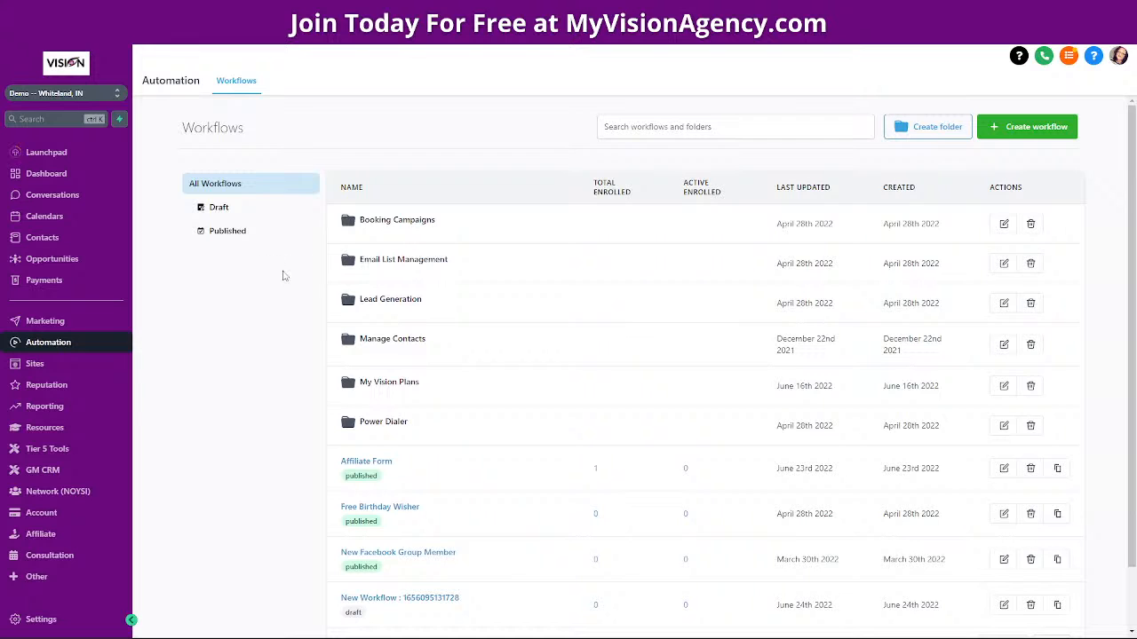
# Create a blank workflow from scratch, then go back to the workflows list
pyautogui.click(1017, 127)
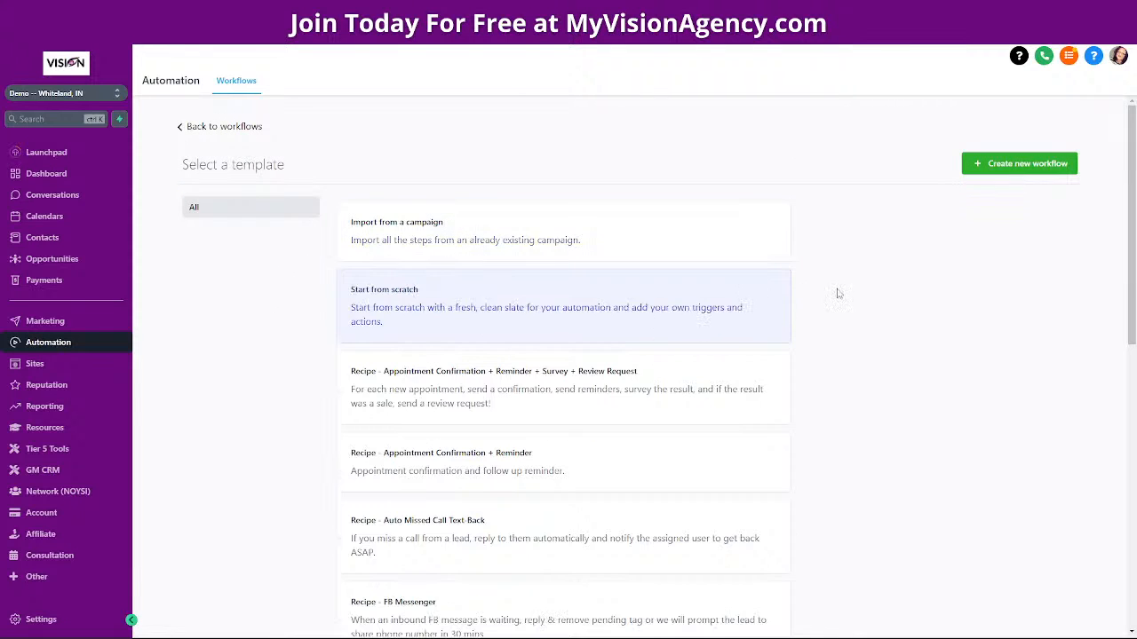
pyautogui.click(990, 164)
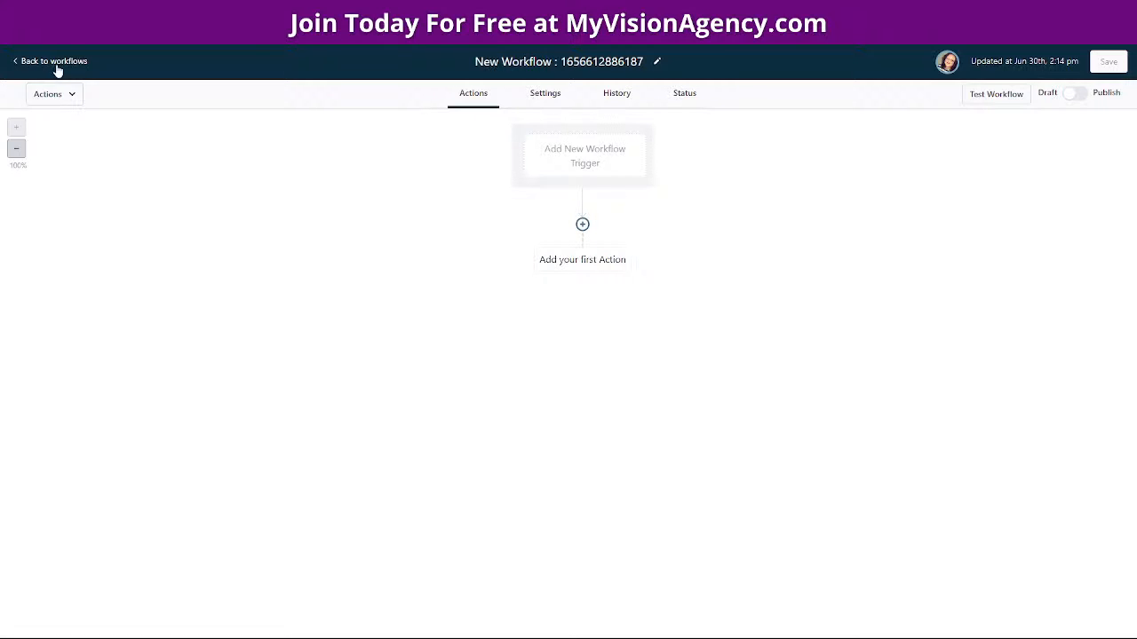
pyautogui.click(569, 150)
pyautogui.click(67, 61)
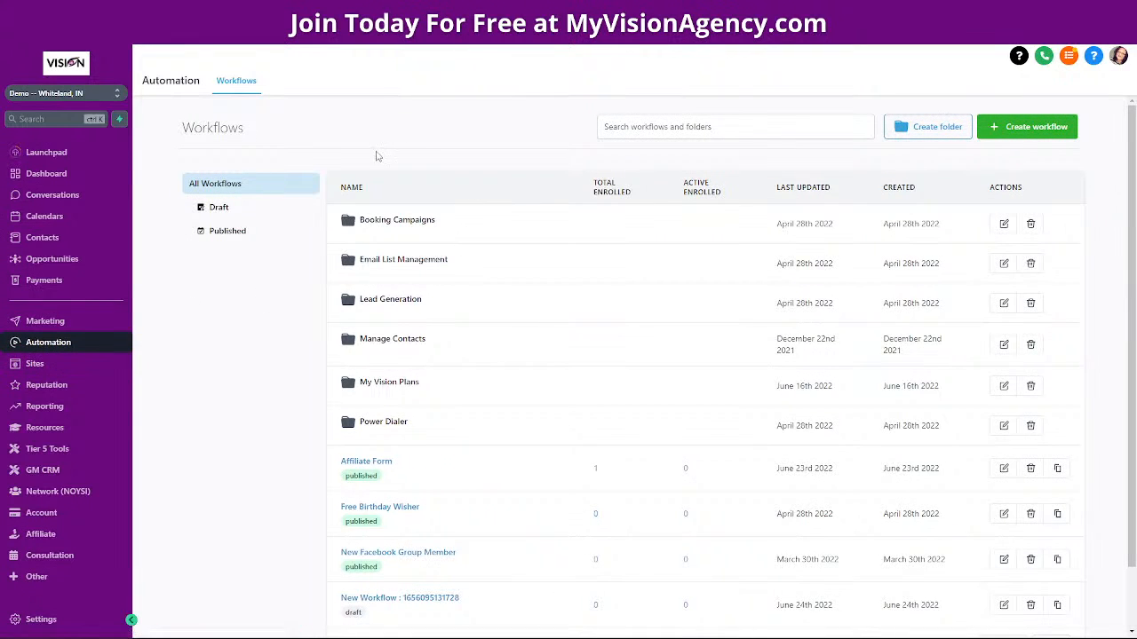
# Go to Sites and open the Forms Builder
pyautogui.click(46, 364)
pyautogui.moveTo(443, 89)
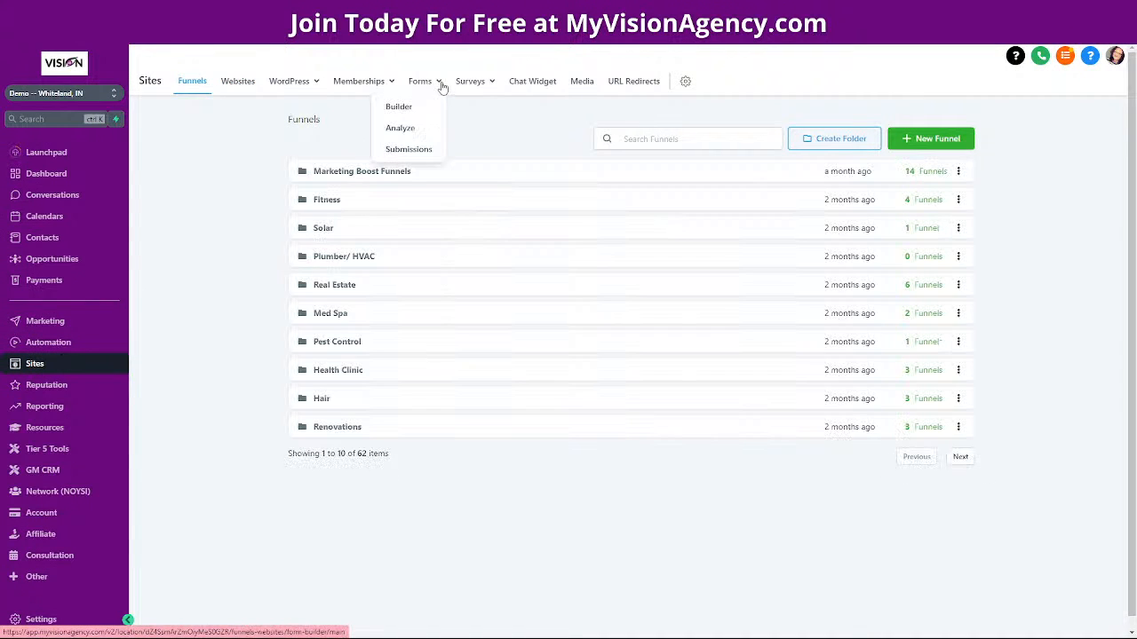
pyautogui.click(399, 108)
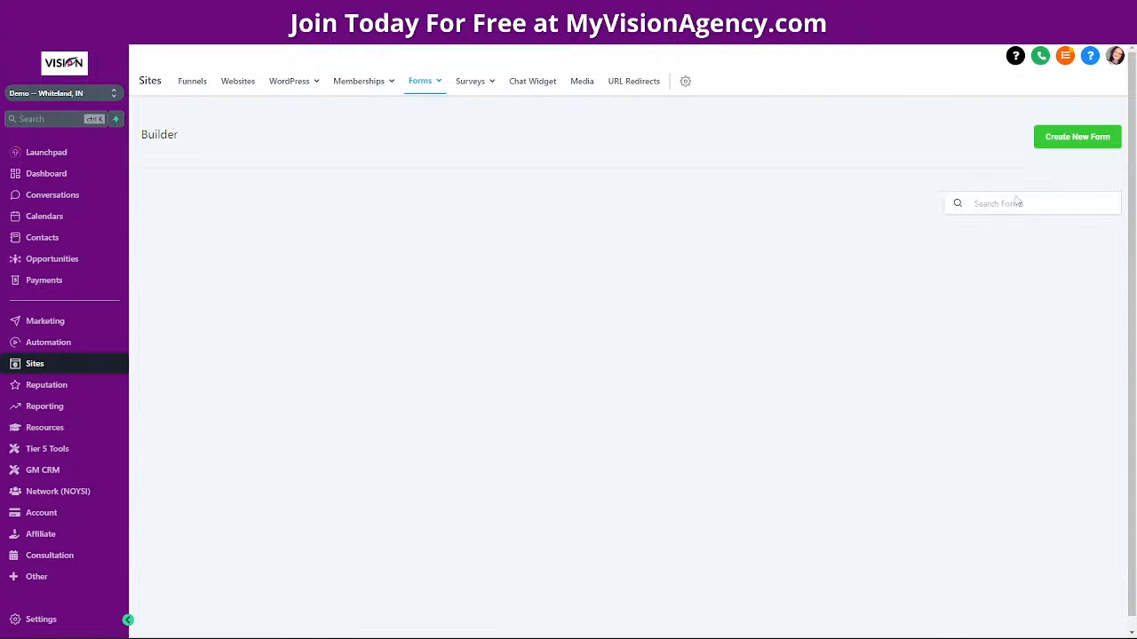
# Start a new form with First Name and Email fields, named 'Affiliate marketing form'
pyautogui.click(1075, 138)
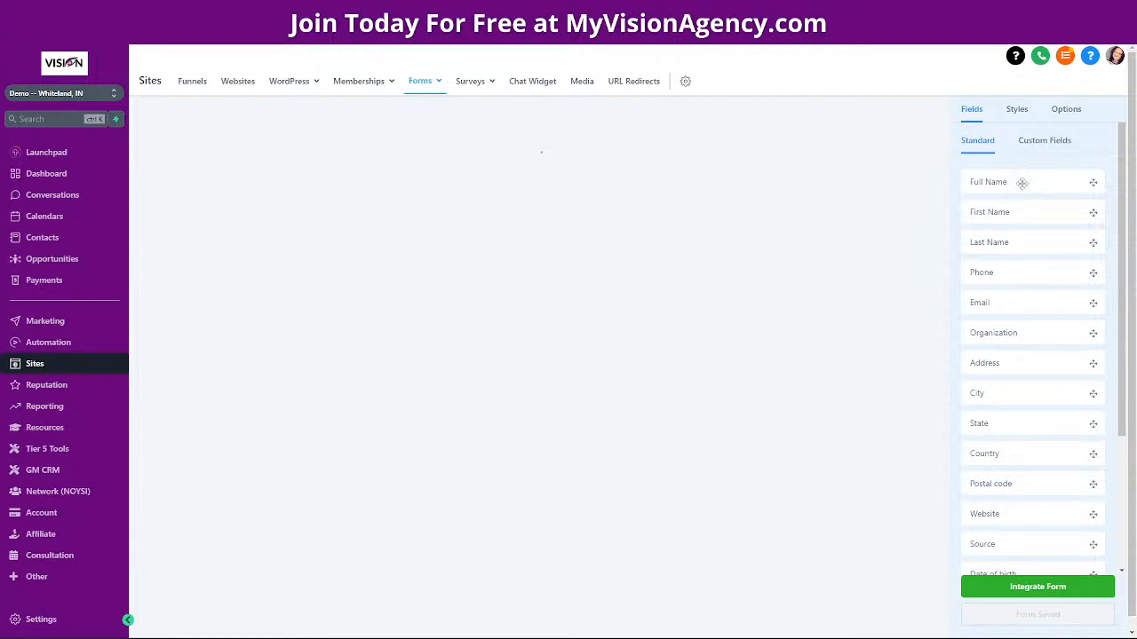
pyautogui.moveTo(1028, 211); pyautogui.dragTo(576, 186)
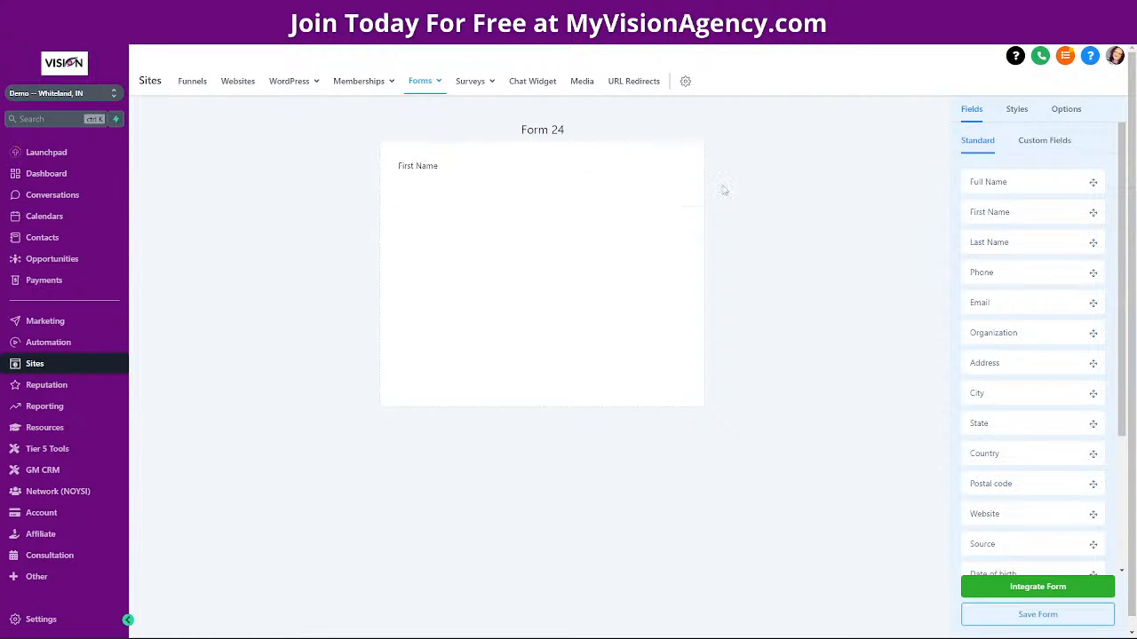
pyautogui.moveTo(1013, 300); pyautogui.dragTo(499, 234)
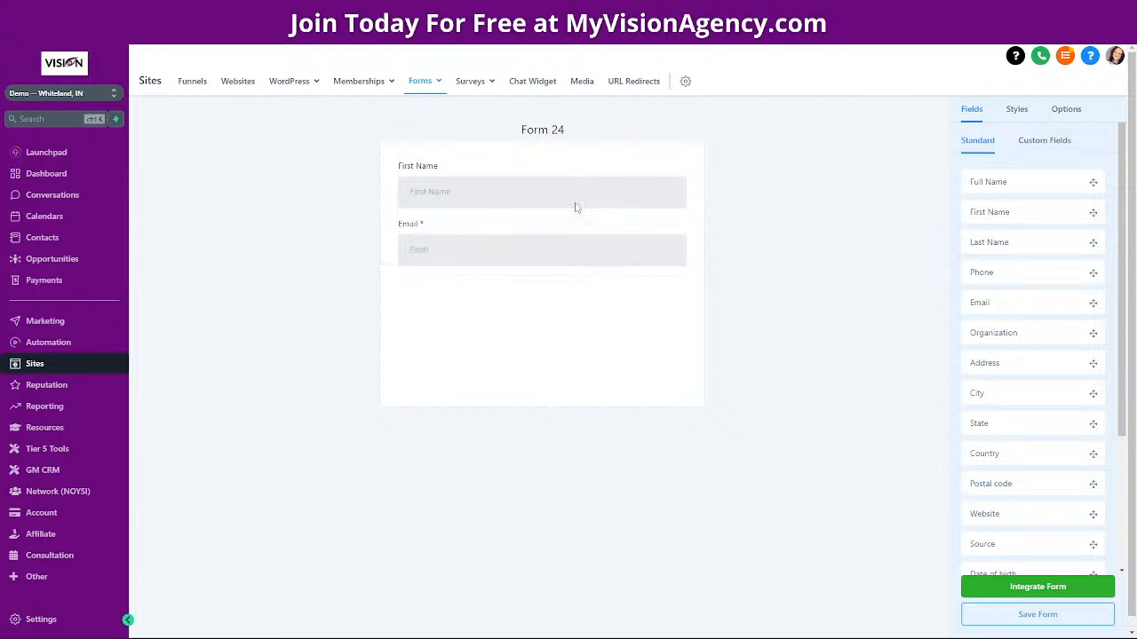
pyautogui.click(1065, 109)
pyautogui.moveTo(1022, 176); pyautogui.dragTo(970, 180)
pyautogui.write('Affiliate  marketing form')
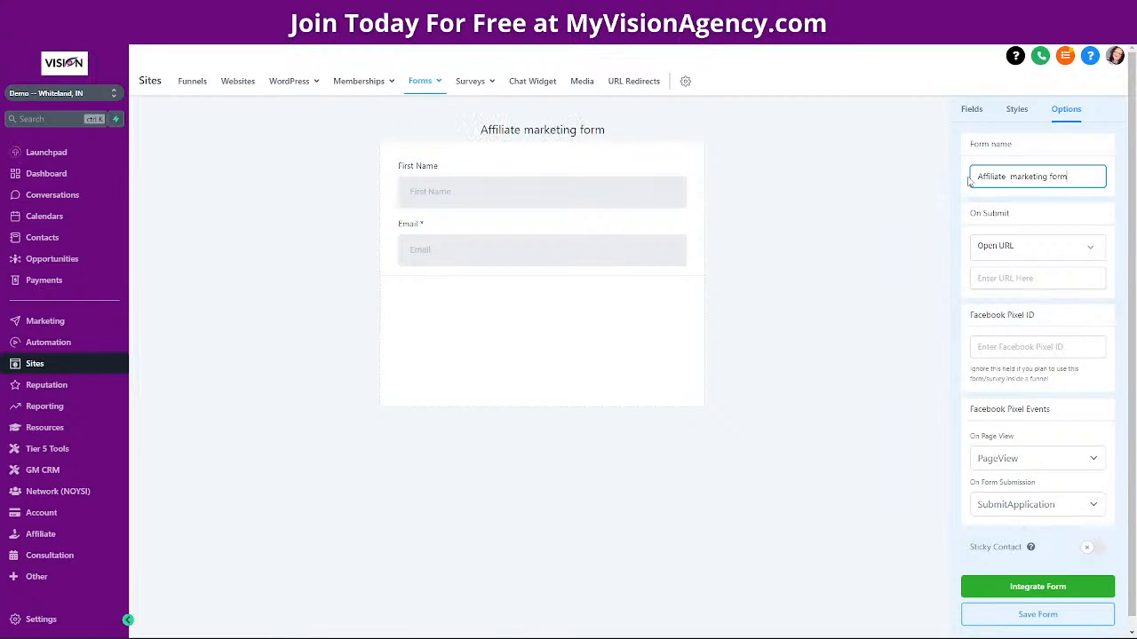
# Add a full-width SUBMIT button below Email and save the form
pyautogui.click(971, 109)
pyautogui.scroll(-3, 1022, 382)
pyautogui.moveTo(1012, 531); pyautogui.dragTo(497, 270)
pyautogui.click(435, 291)
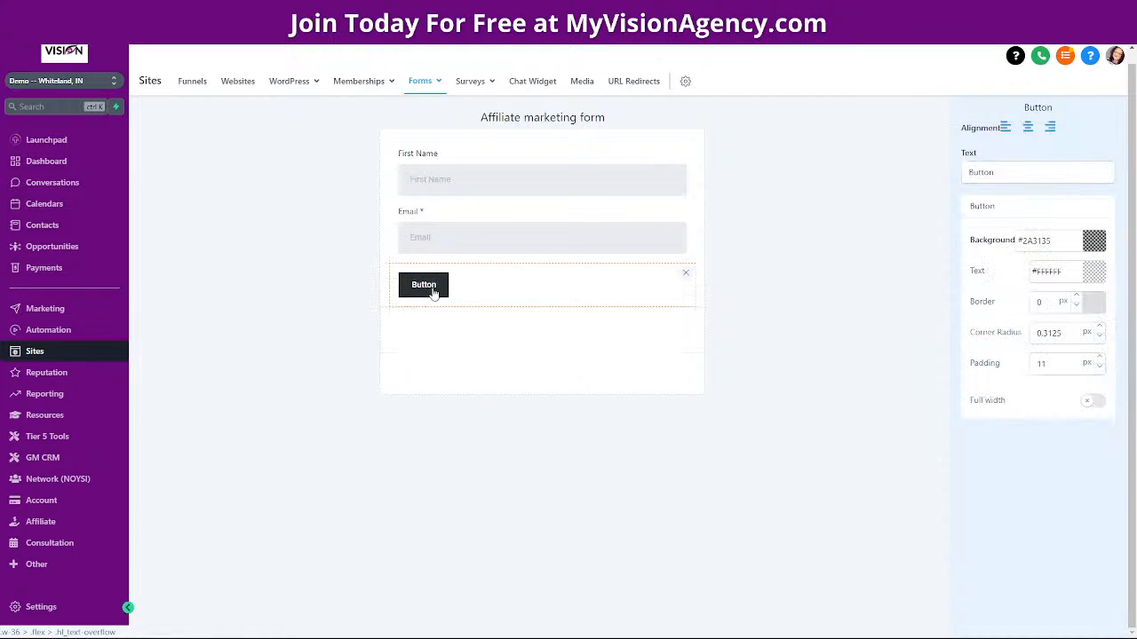
pyautogui.click(1093, 400)
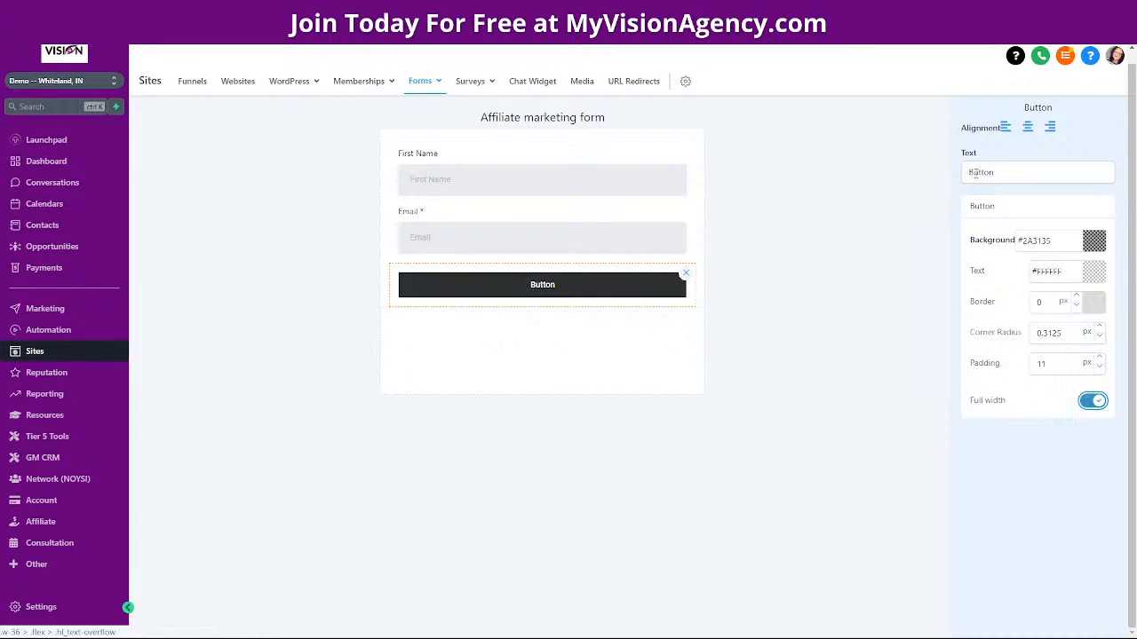
pyautogui.doubleClick(967, 174)
pyautogui.write('SU')
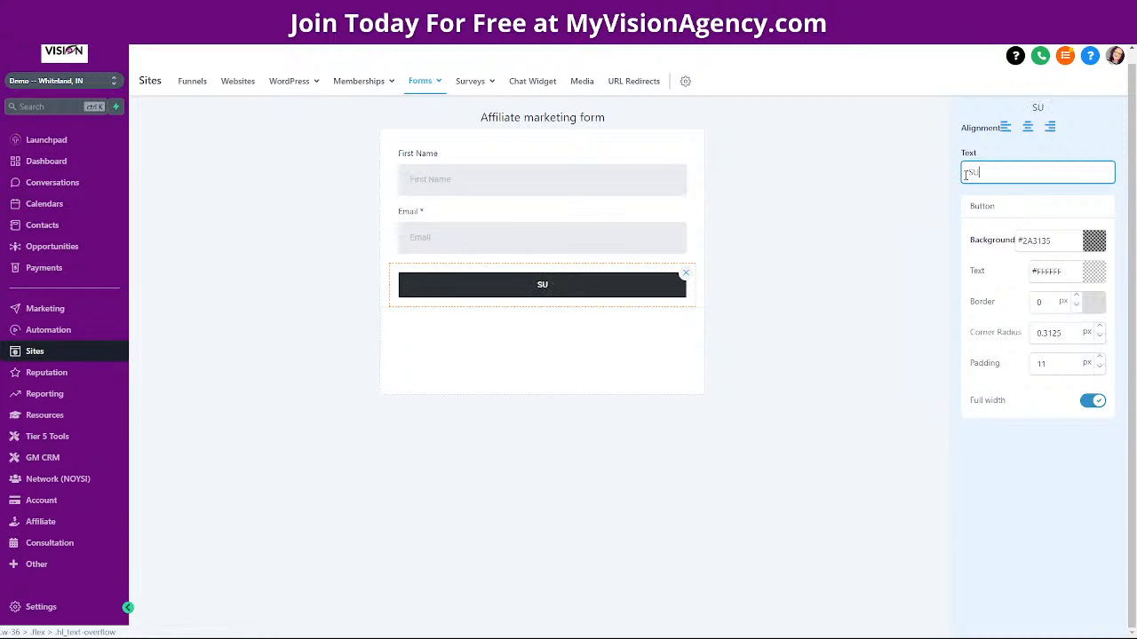
pyautogui.write('BMIT')
pyautogui.click(531, 123)
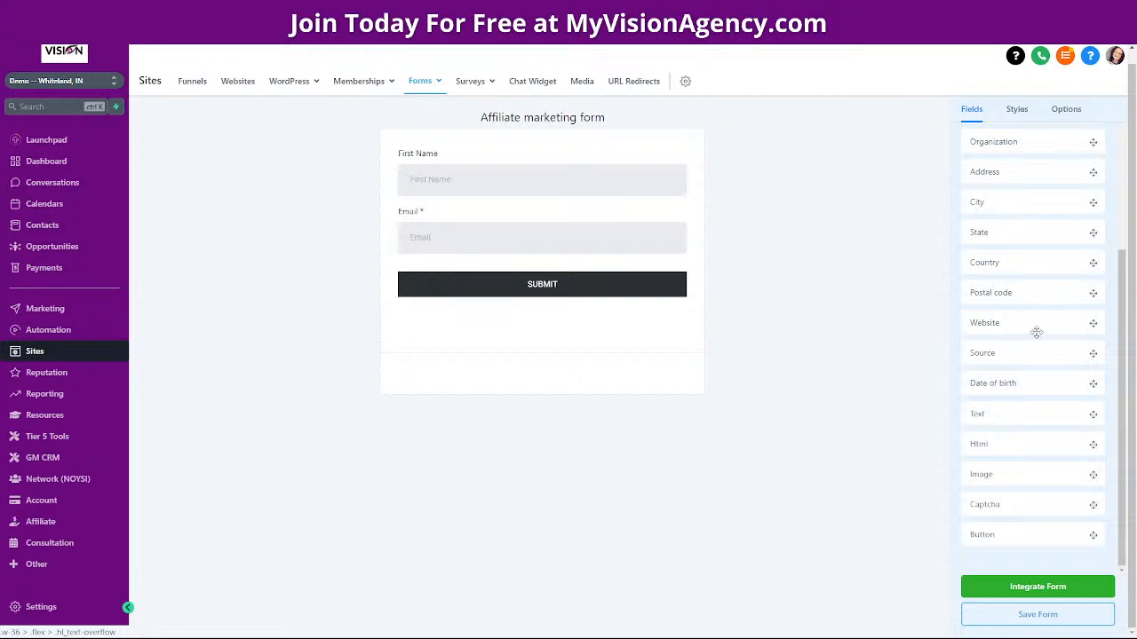
pyautogui.click(1015, 617)
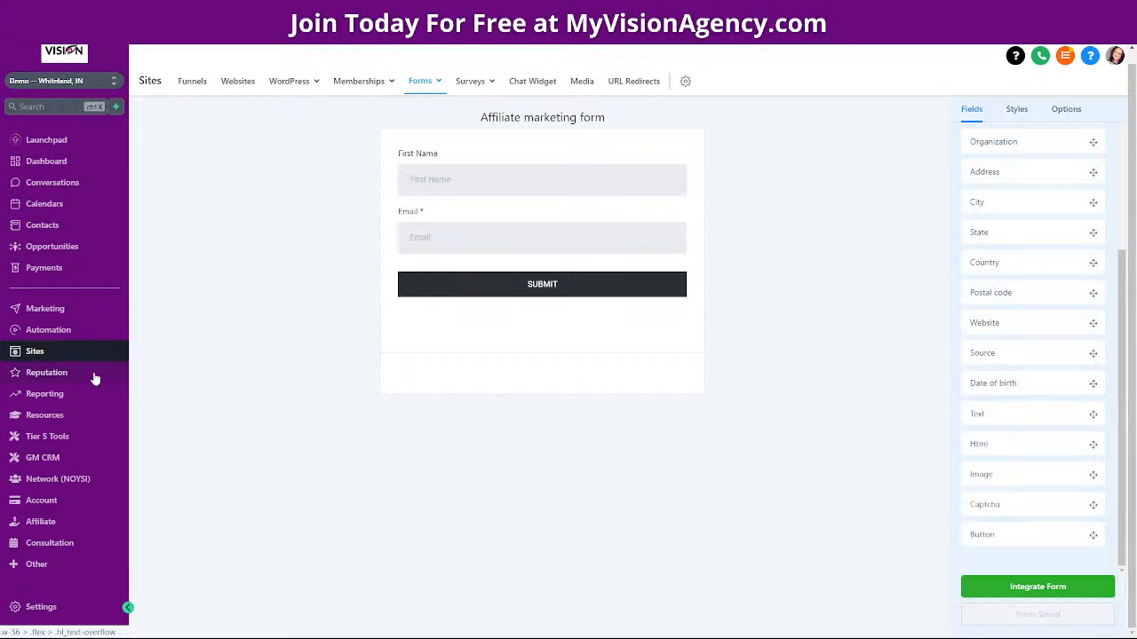
pyautogui.click(46, 331)
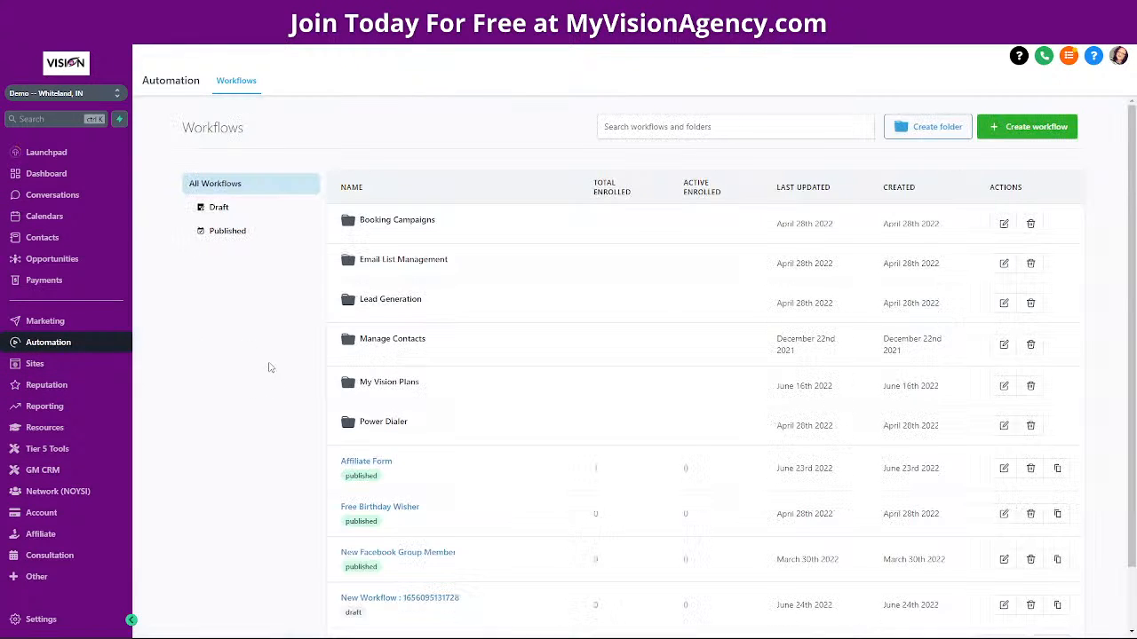
# Create a new blank workflow from scratch and begin adding its trigger
pyautogui.click(1035, 127)
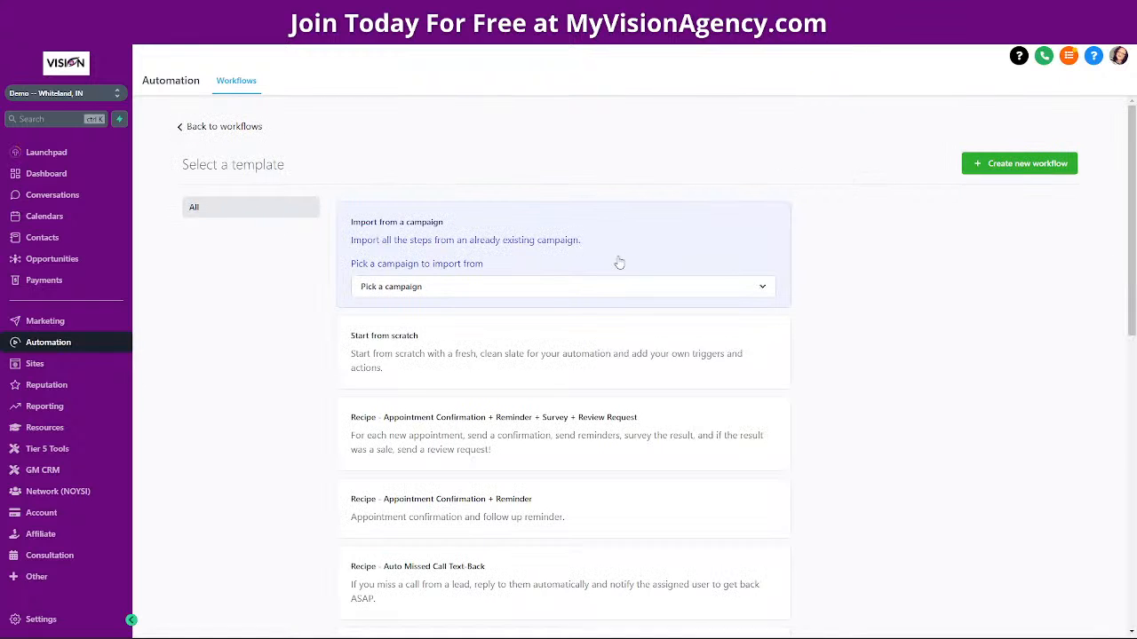
pyautogui.click(461, 365)
pyautogui.click(1051, 170)
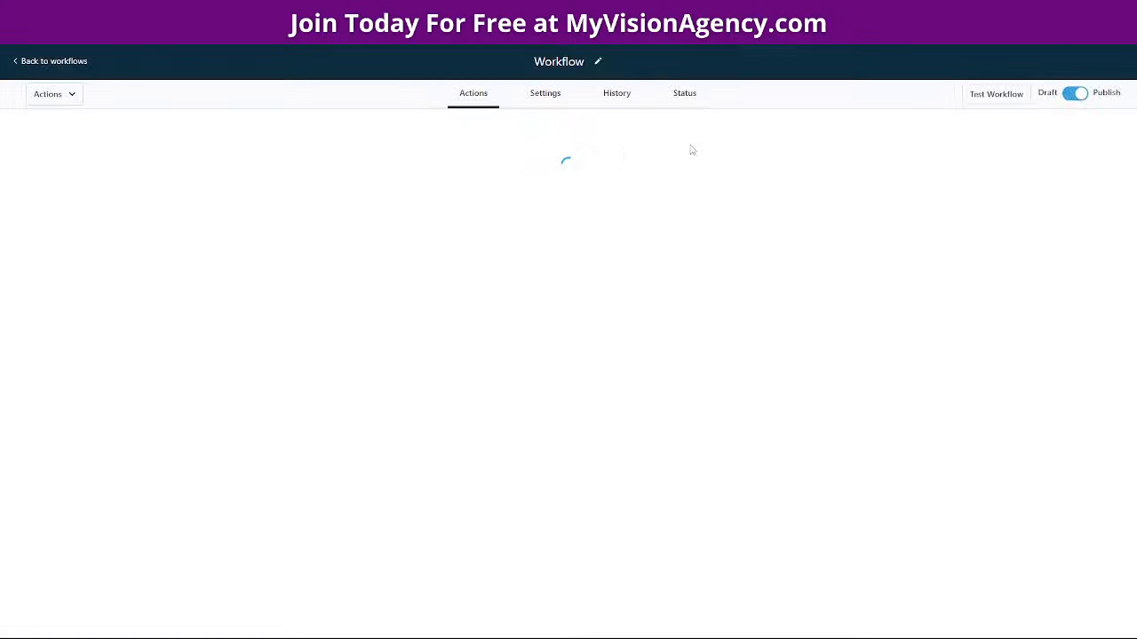
pyautogui.click(573, 154)
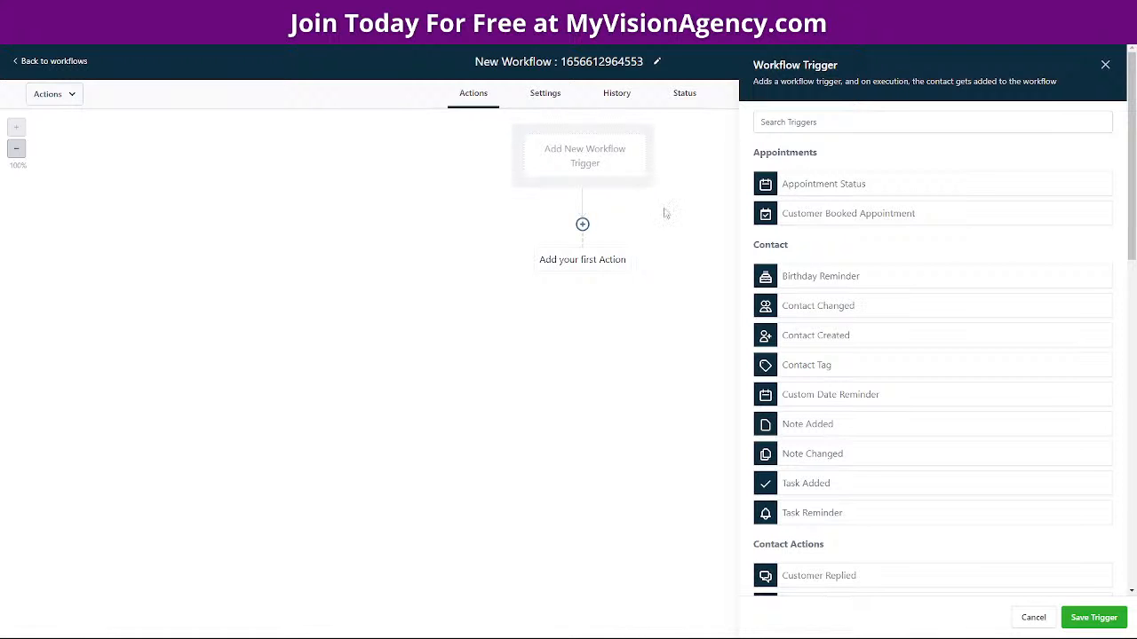
# Save a Form submitted trigger filtered to the Affiliate marketing form
pyautogui.scroll(-5, 858, 427)
pyautogui.scroll(-3, 888, 425)
pyautogui.scroll(4, 852, 355)
pyautogui.click(836, 253)
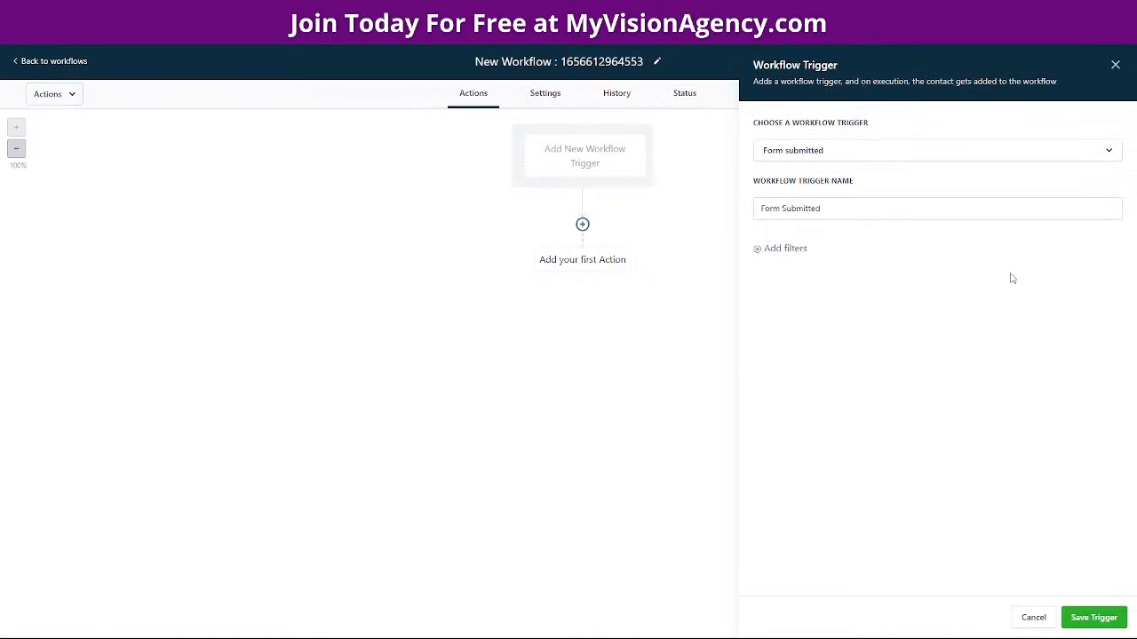
pyautogui.click(798, 249)
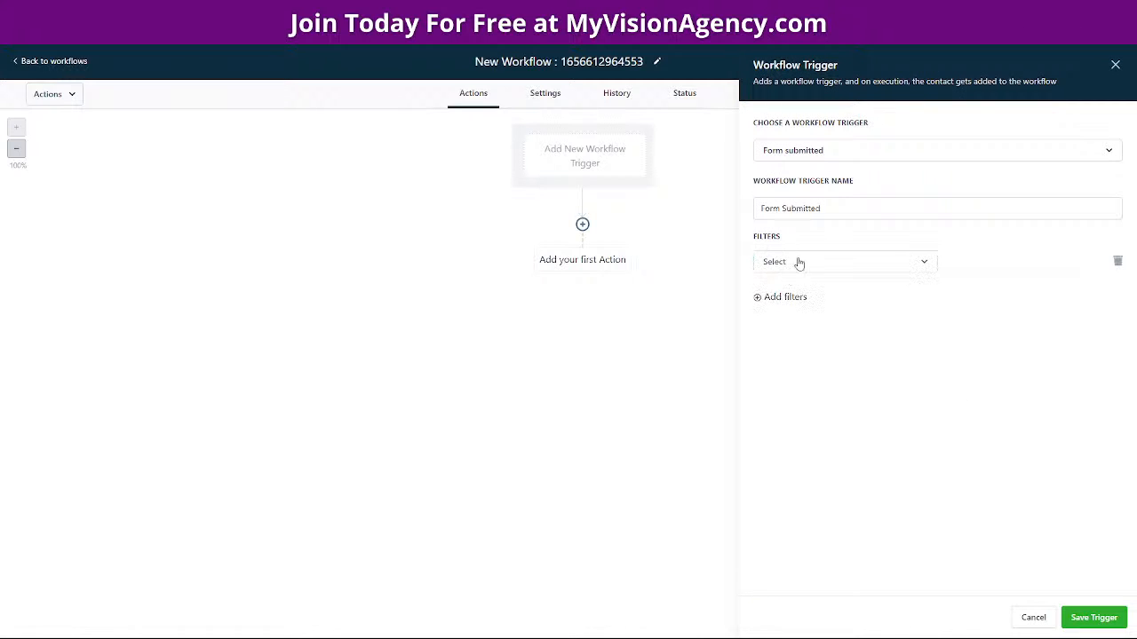
pyautogui.click(810, 265)
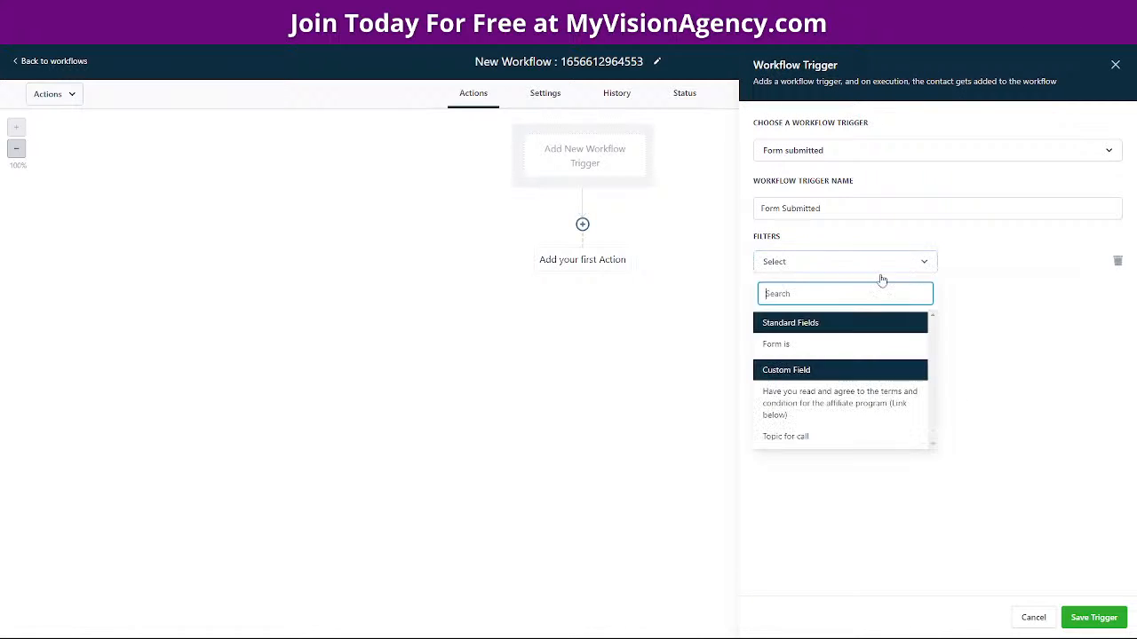
pyautogui.click(774, 347)
pyautogui.click(960, 266)
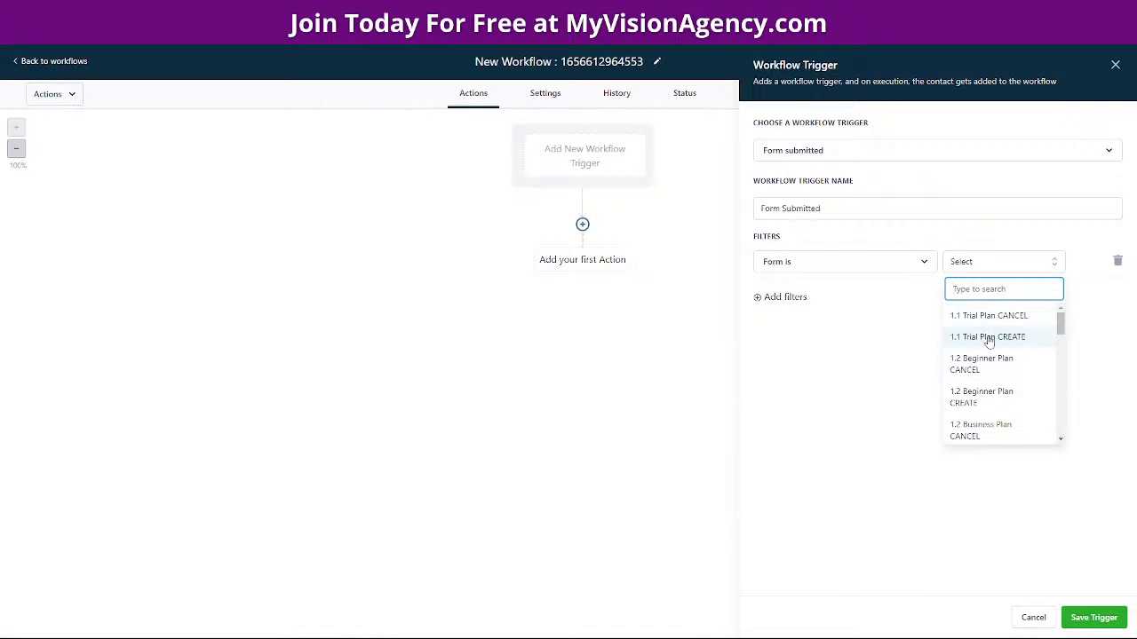
pyautogui.scroll(-2, 991, 380)
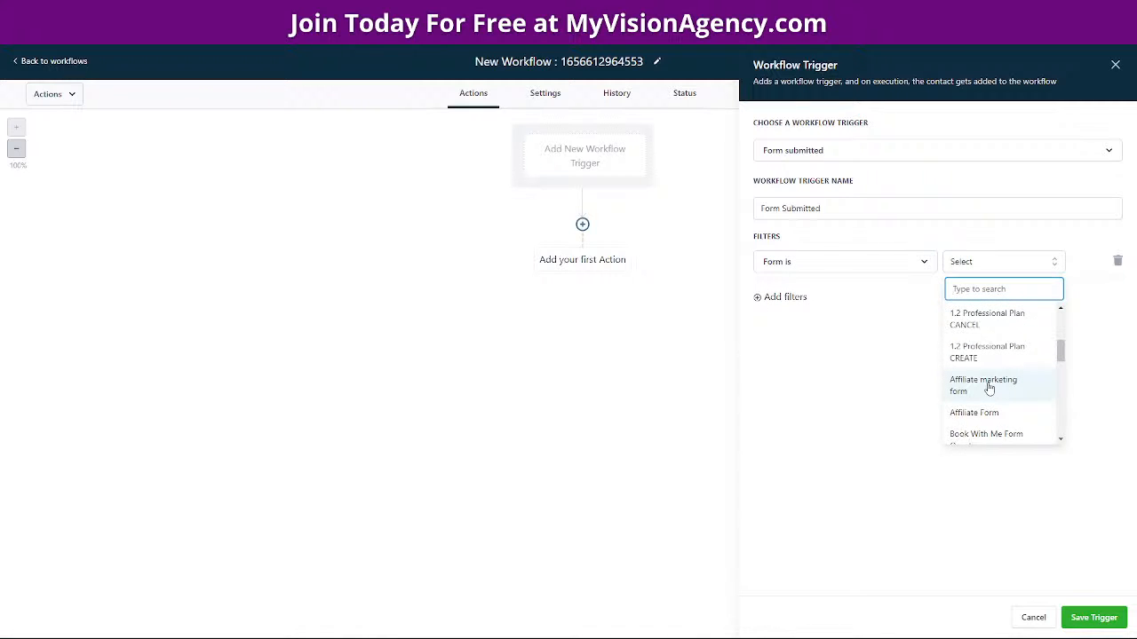
pyautogui.click(991, 387)
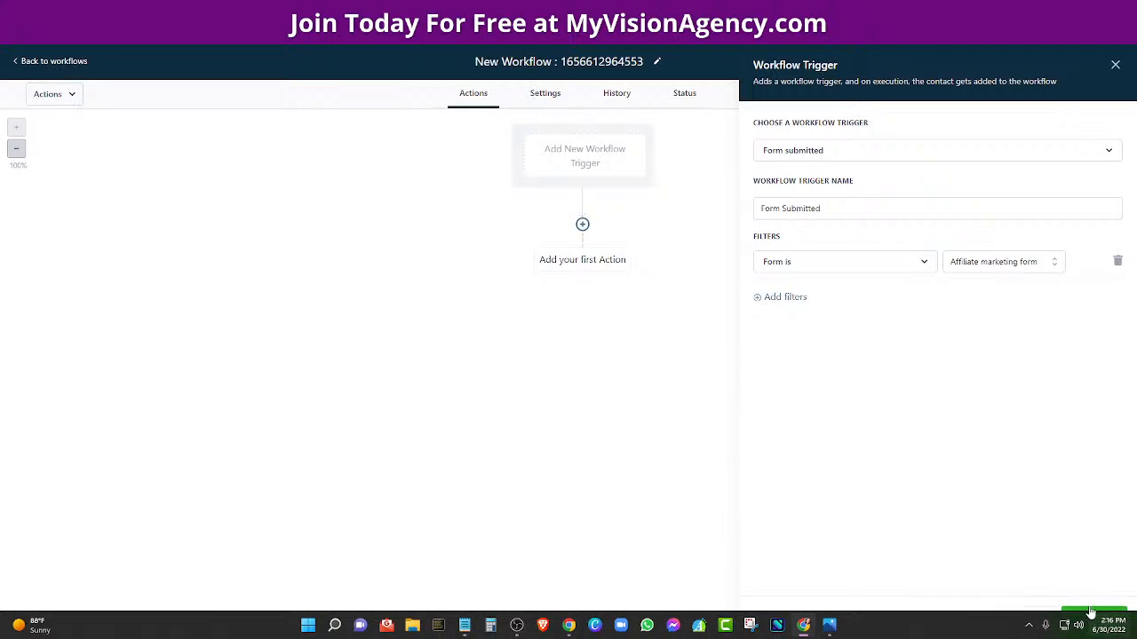
pyautogui.click(1093, 617)
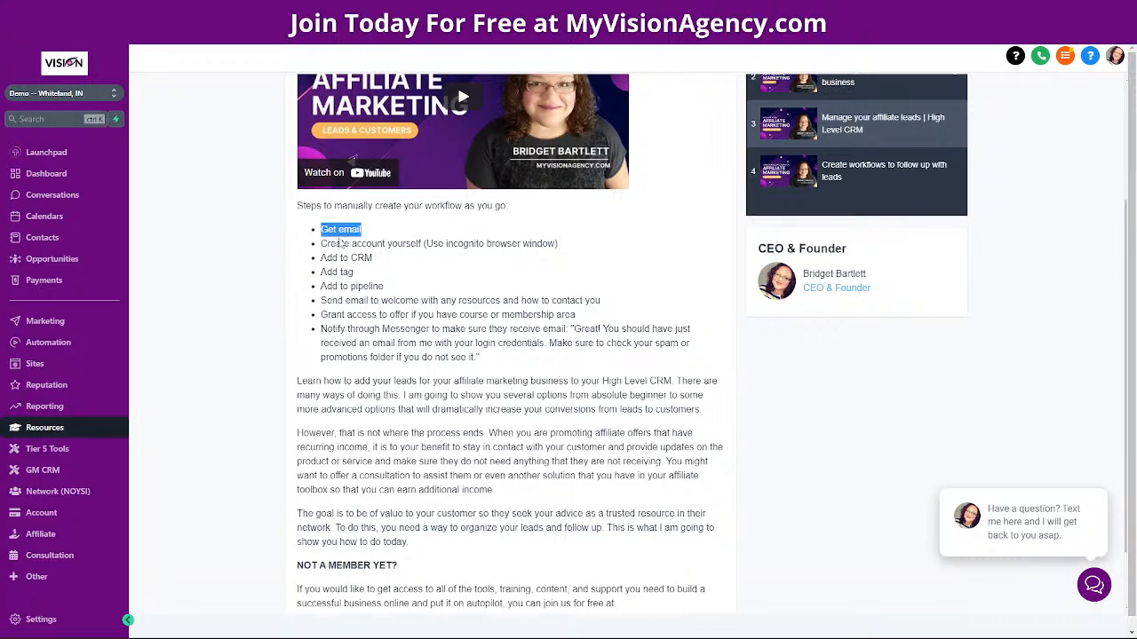
pyautogui.moveTo(322, 244); pyautogui.dragTo(600, 249)
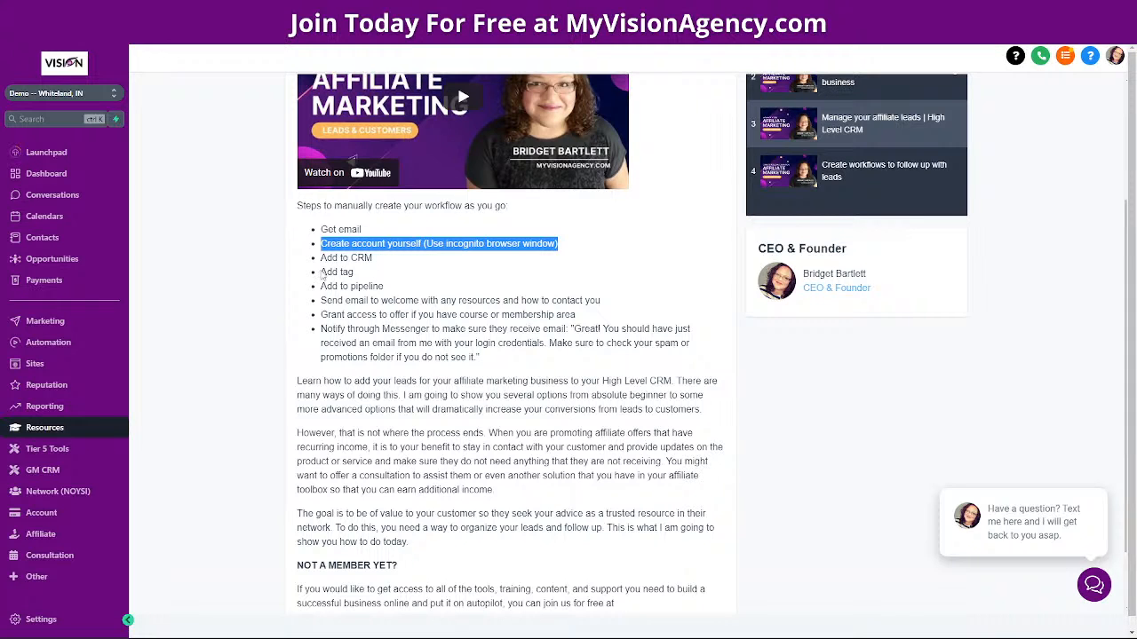
pyautogui.moveTo(321, 273); pyautogui.dragTo(382, 279)
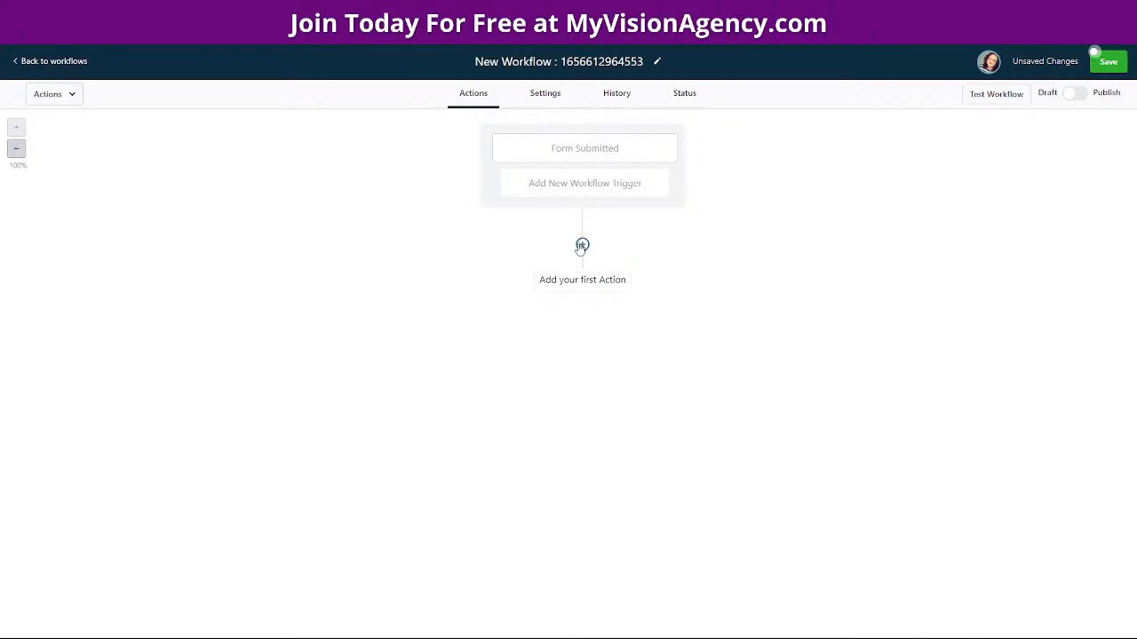
# Add and save an Add Contact Tag action applying the gruflu tag
pyautogui.click(583, 246)
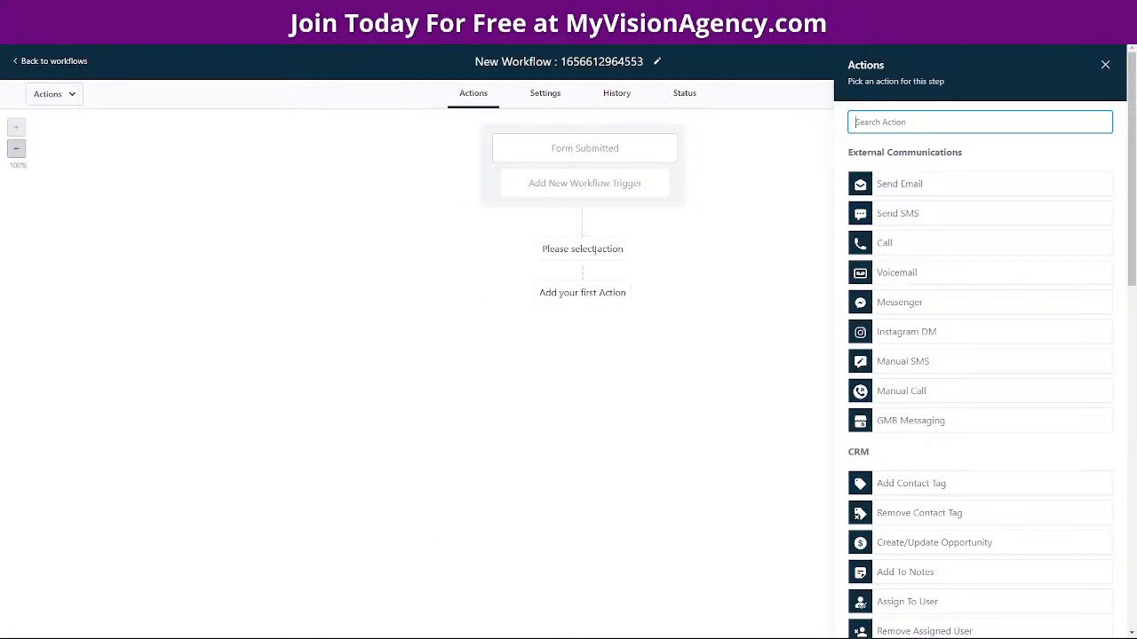
pyautogui.scroll(-2, 930, 476)
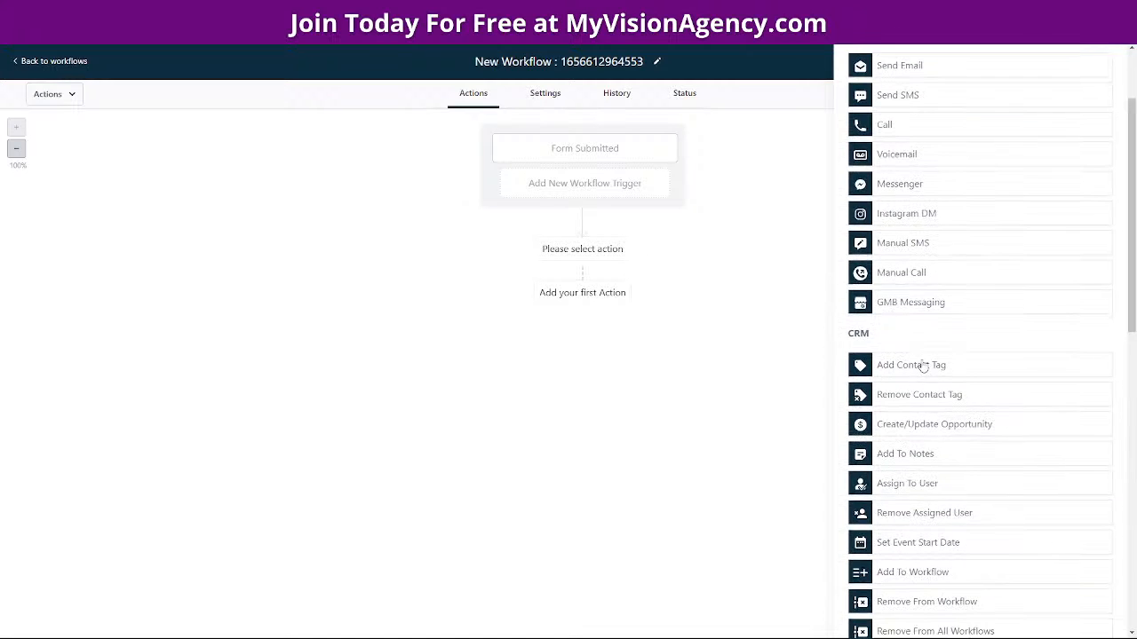
pyautogui.click(924, 365)
pyautogui.click(975, 198)
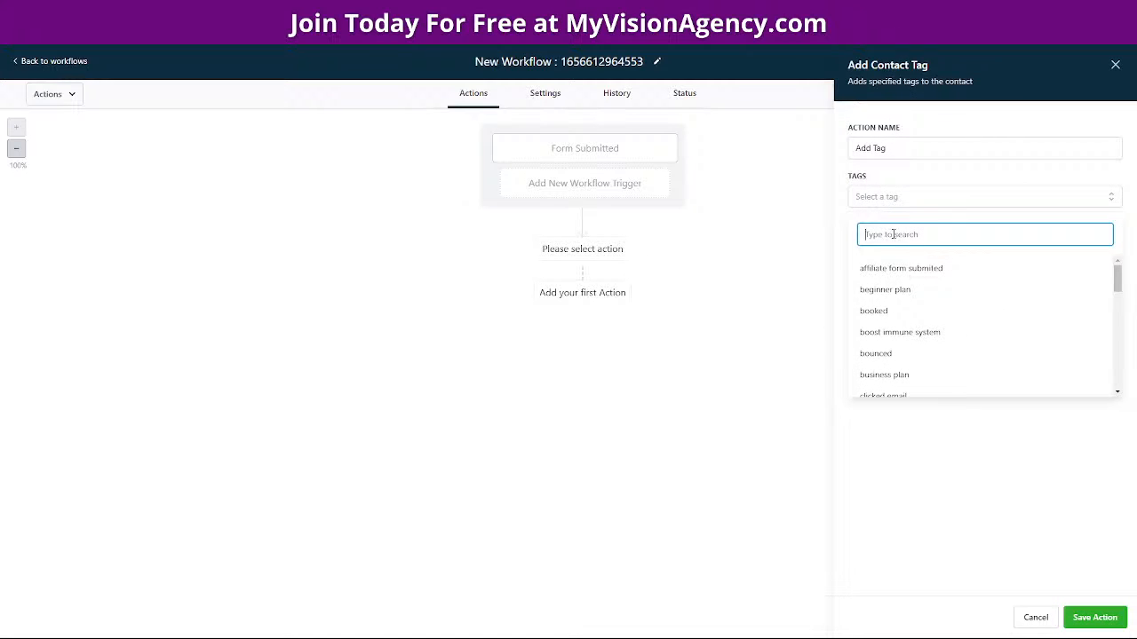
pyautogui.write('gr')
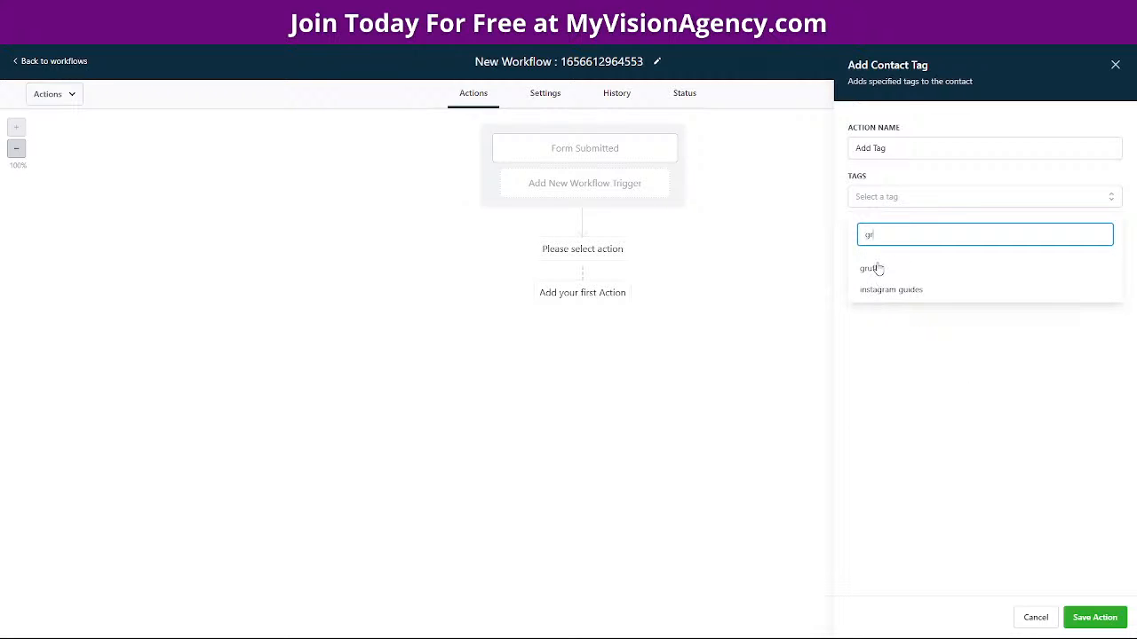
pyautogui.click(876, 268)
pyautogui.click(971, 437)
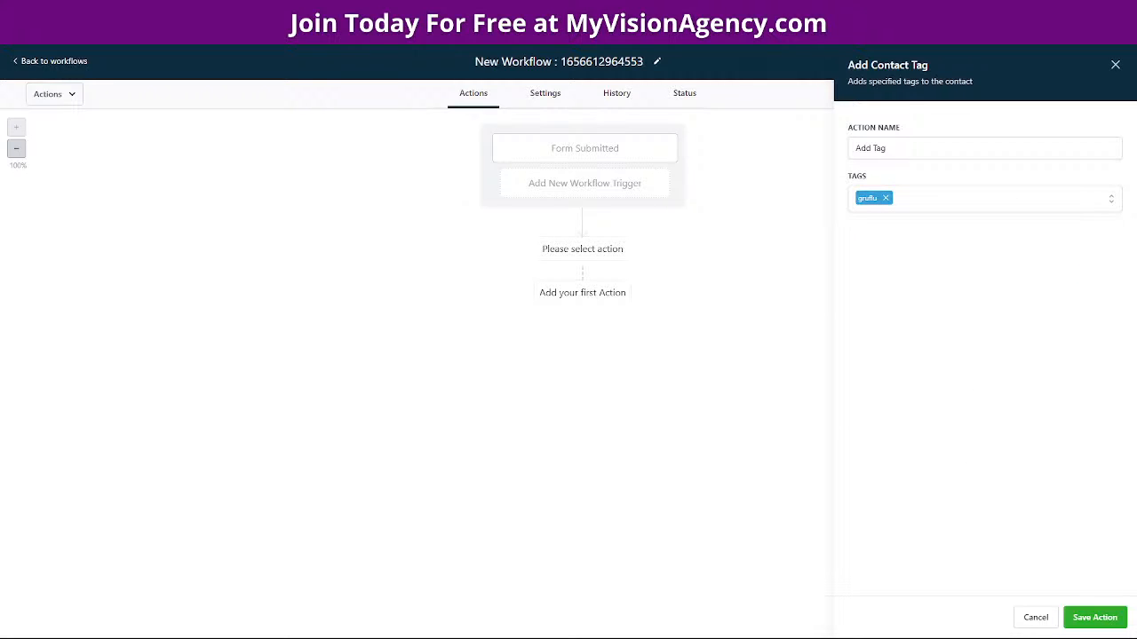
pyautogui.click(1094, 617)
# Check the lesson's step list, then start another action after the tag step
pyautogui.click(471, 9)
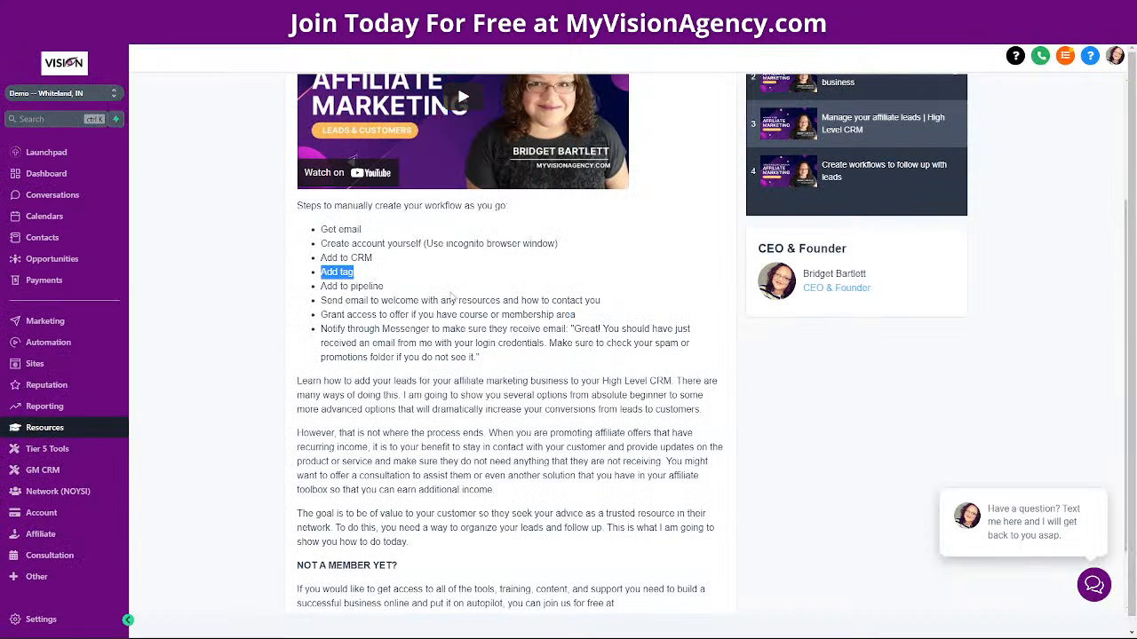
pyautogui.click(622, 9)
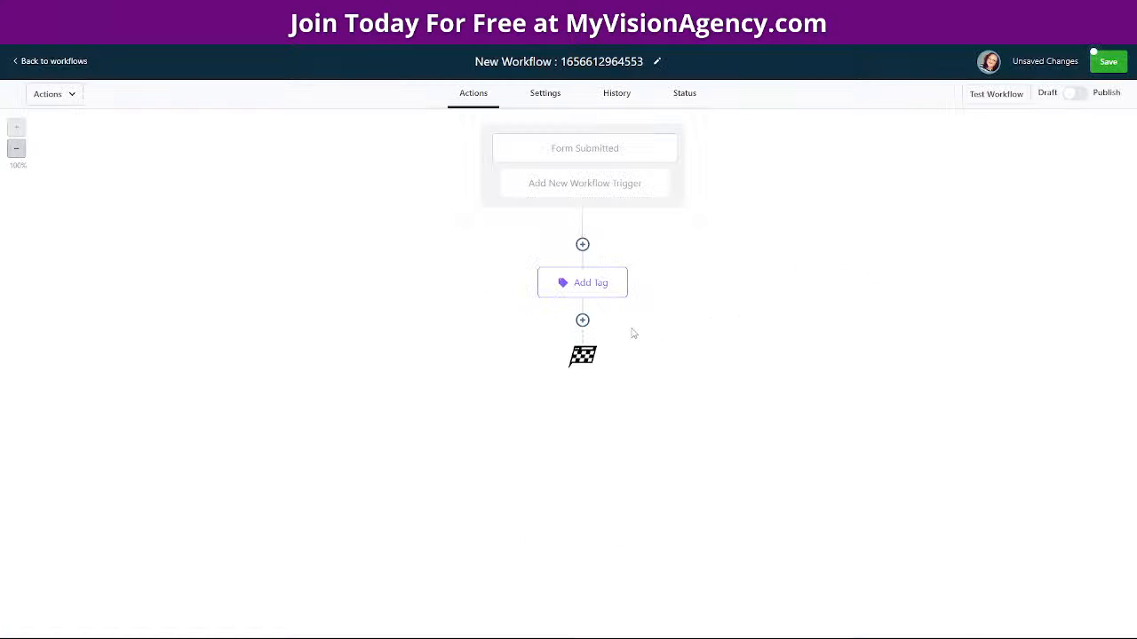
pyautogui.click(582, 320)
# Add a Create/Update Opportunity step placed in Lead Pipeline's Lead stage
pyautogui.scroll(-3, 977, 394)
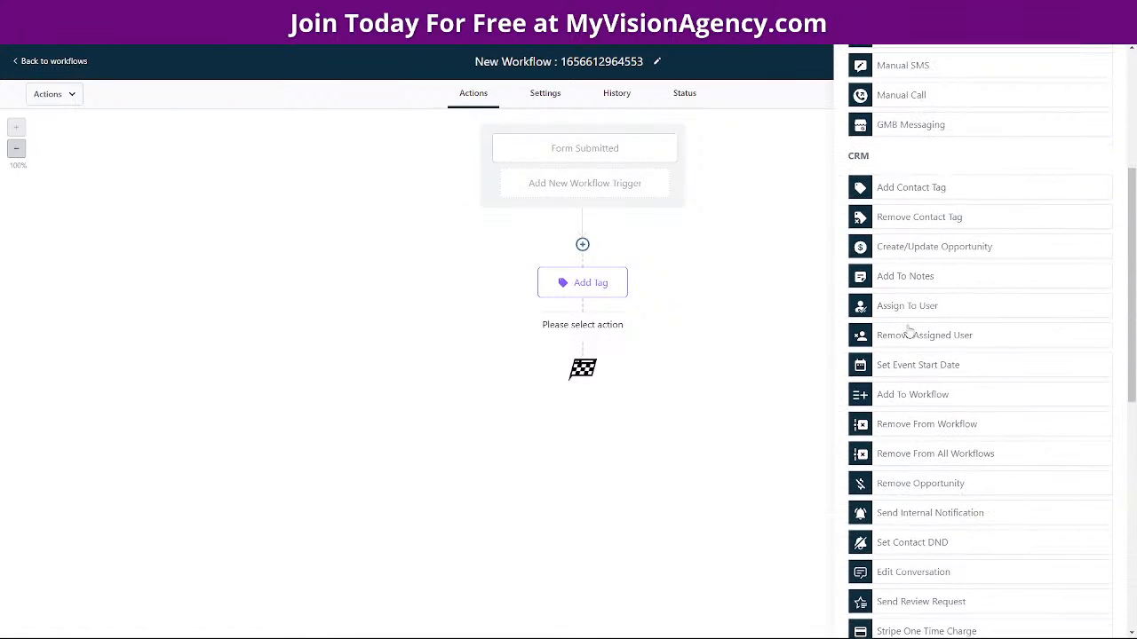
pyautogui.scroll(-1, 924, 275)
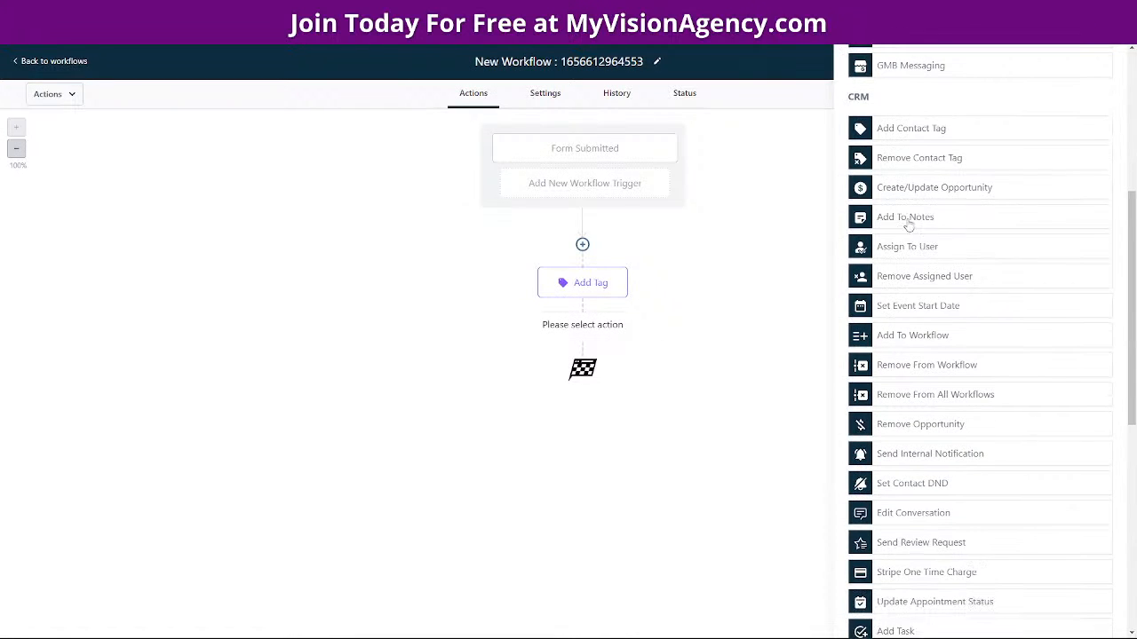
pyautogui.click(913, 190)
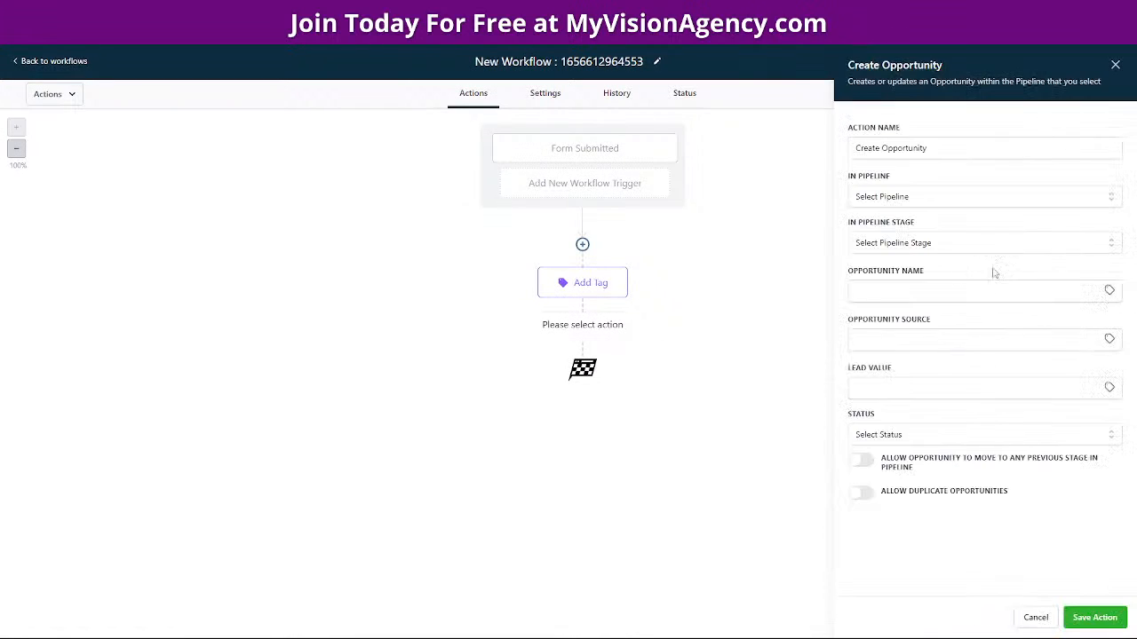
pyautogui.click(875, 199)
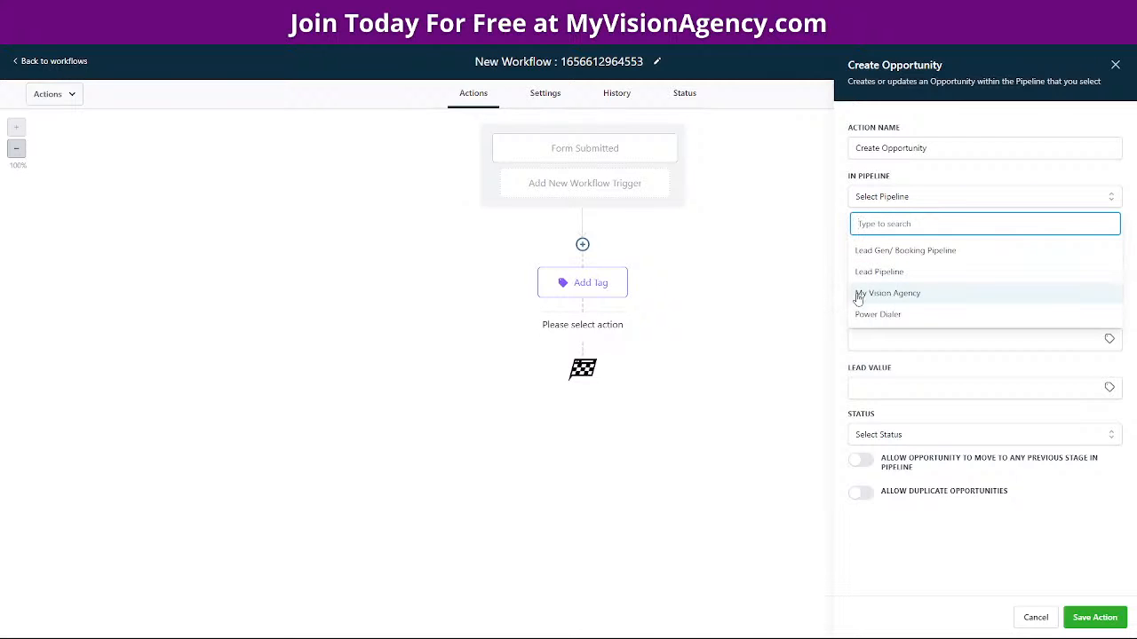
pyautogui.click(889, 275)
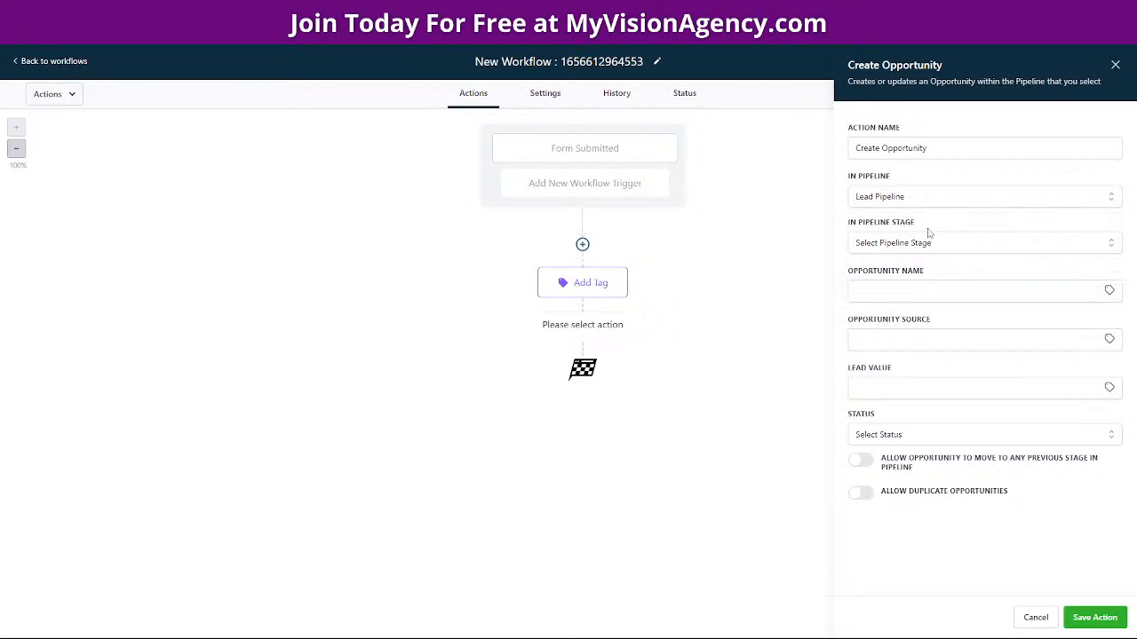
pyautogui.click(897, 245)
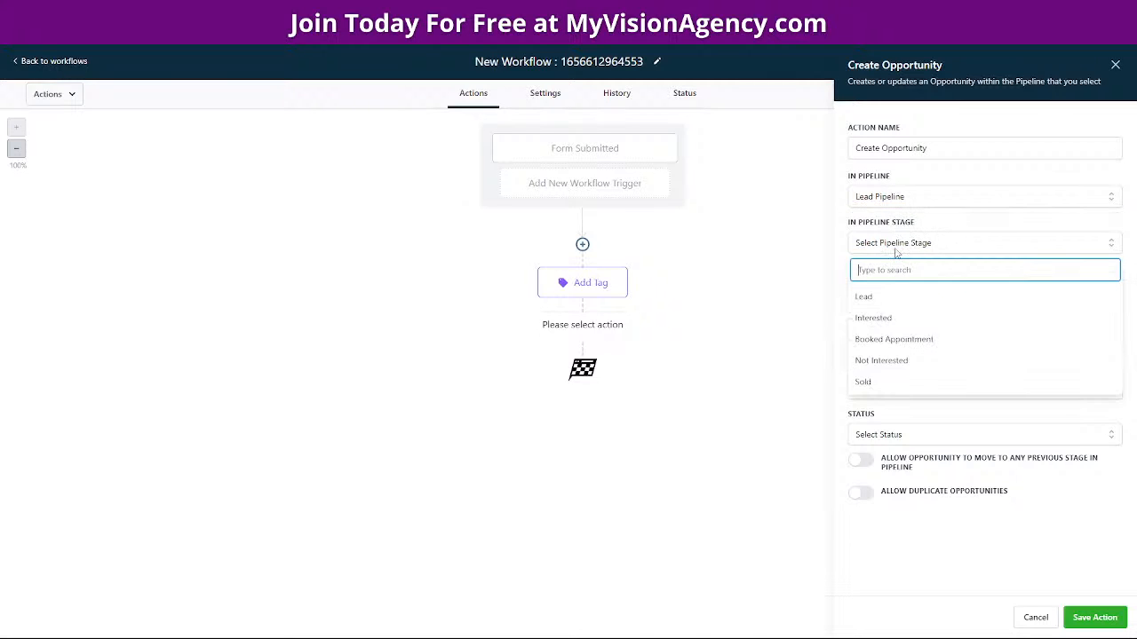
pyautogui.click(874, 297)
# Name the opportunity with the contact's first name and last name custom values
pyautogui.click(907, 298)
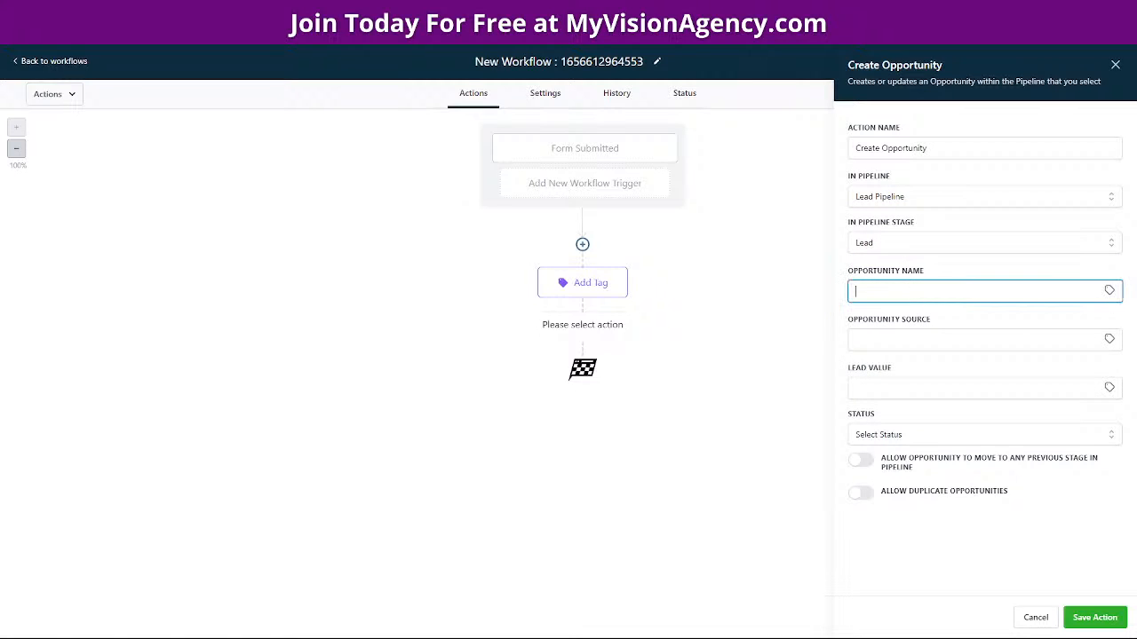
pyautogui.click(1108, 291)
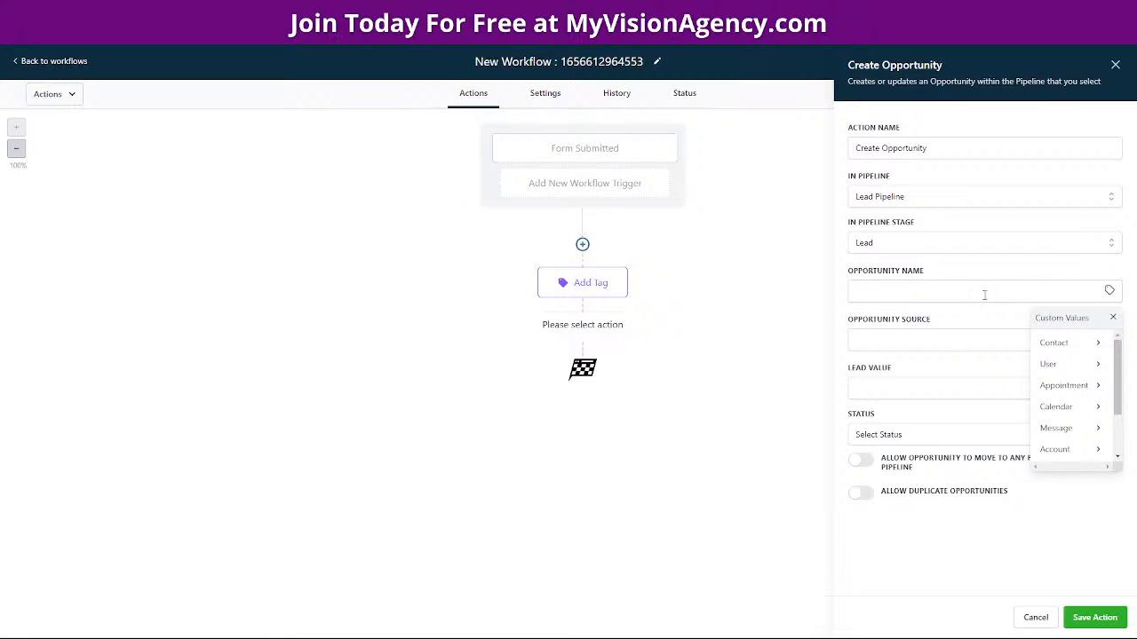
pyautogui.click(1087, 346)
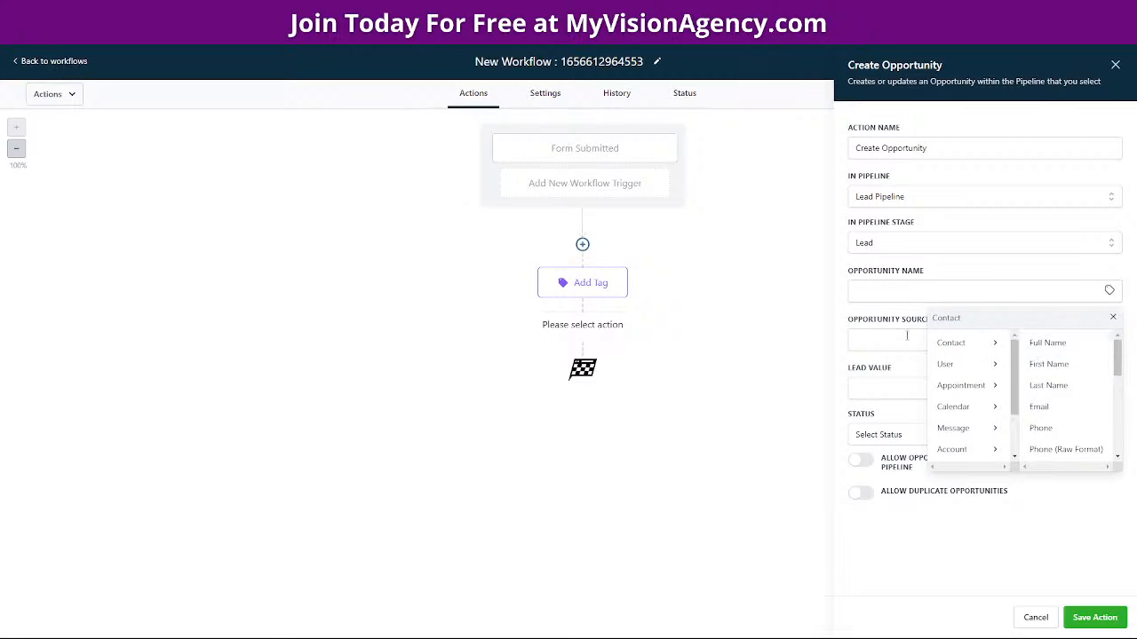
pyautogui.click(1053, 365)
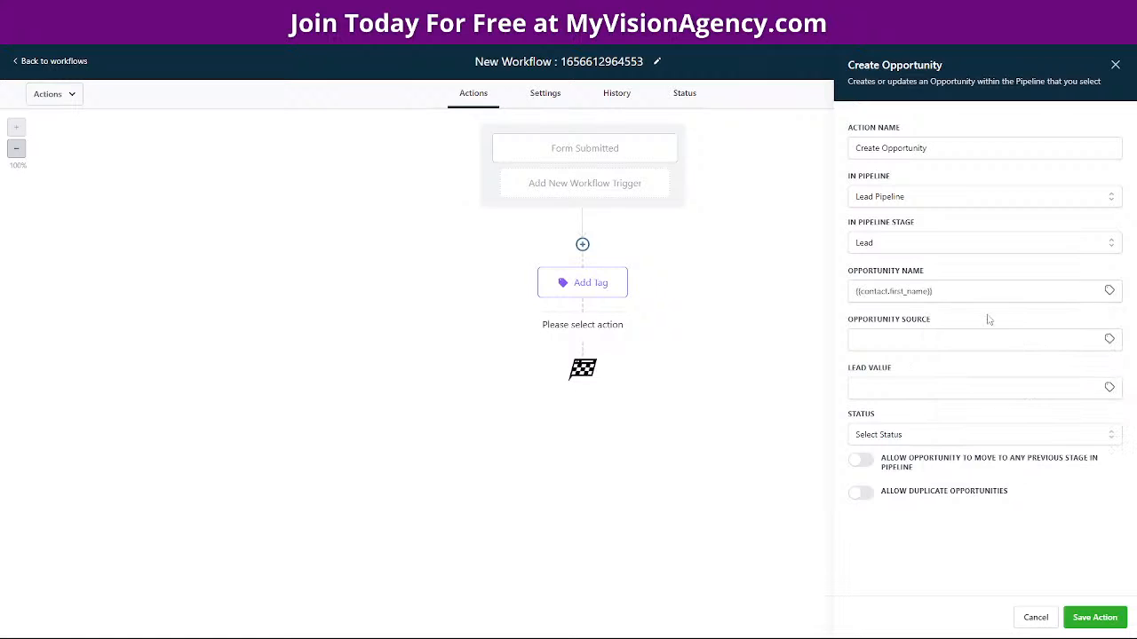
pyautogui.click(959, 292)
pyautogui.click(1110, 292)
pyautogui.click(1091, 342)
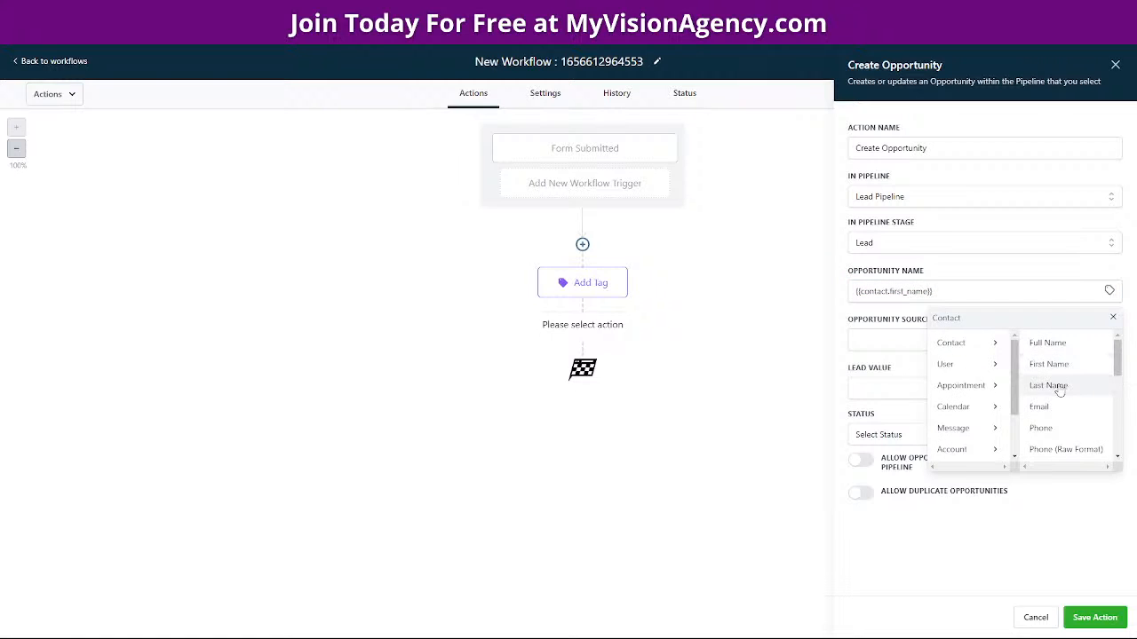
pyautogui.click(1057, 385)
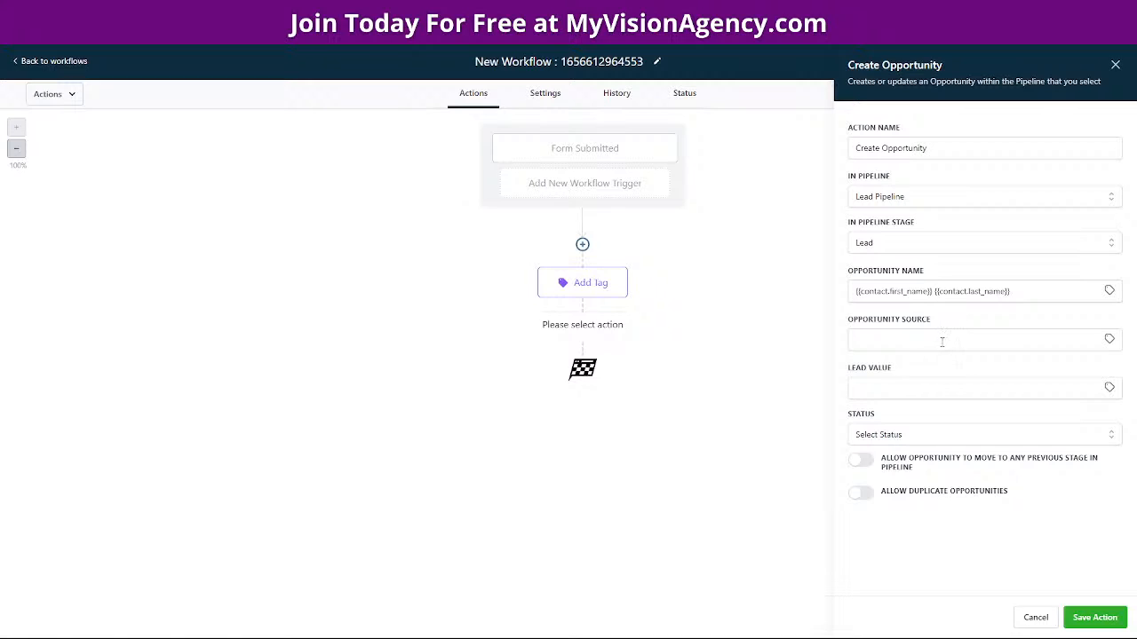
# Fill the source with the contact's source, set value 20 and status won, then save the action
pyautogui.click(1109, 339)
pyautogui.click(1053, 388)
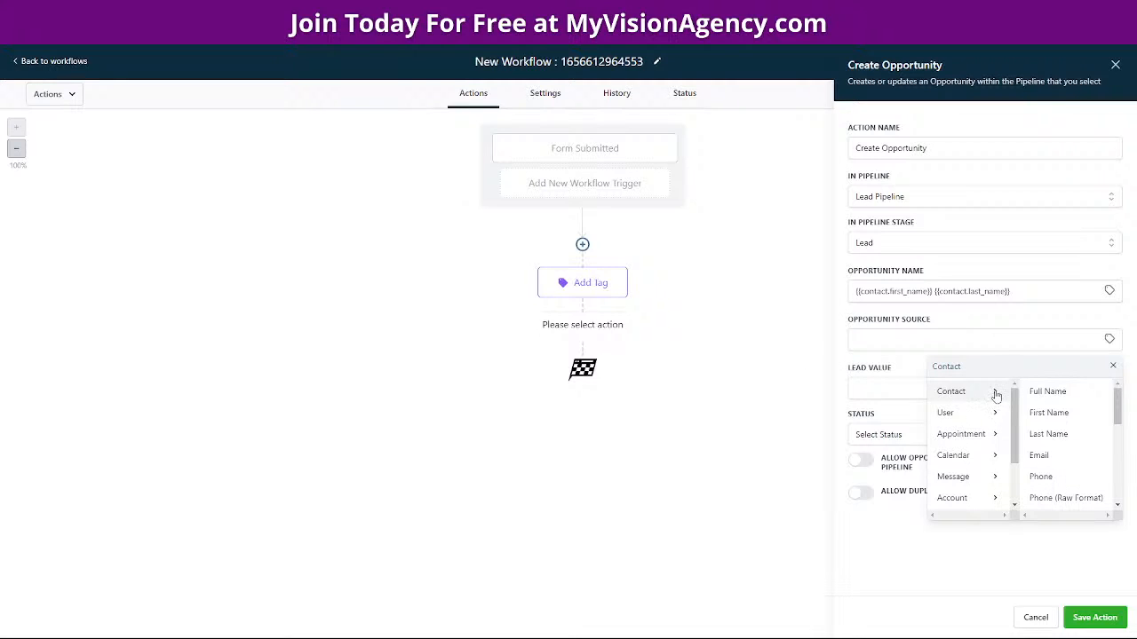
pyautogui.scroll(-5, 1046, 444)
pyautogui.click(1050, 440)
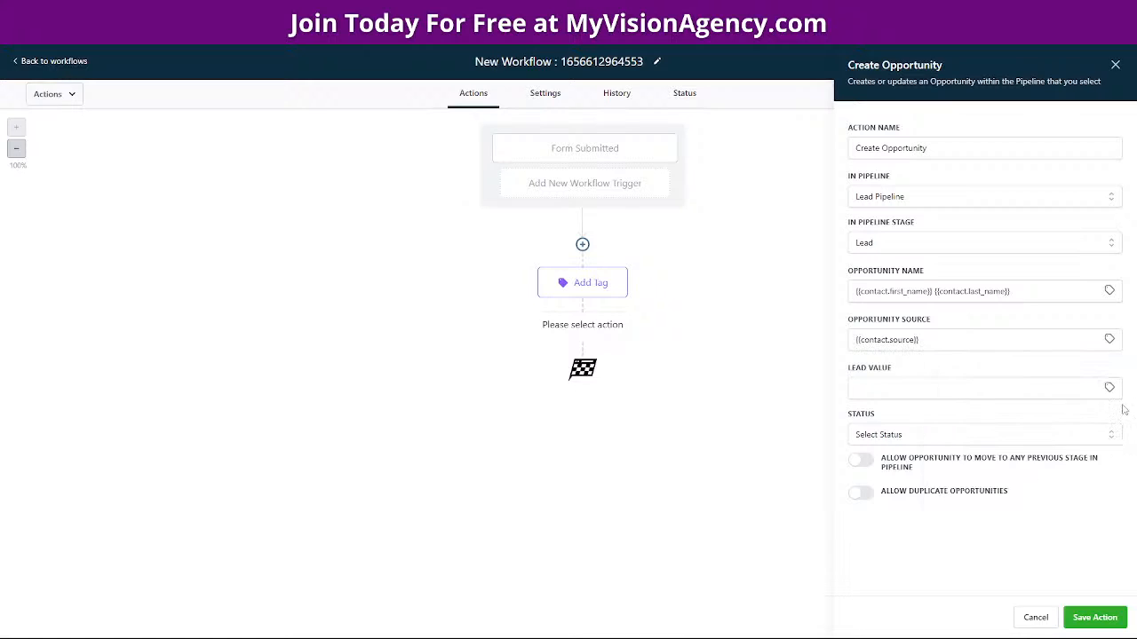
pyautogui.click(895, 393)
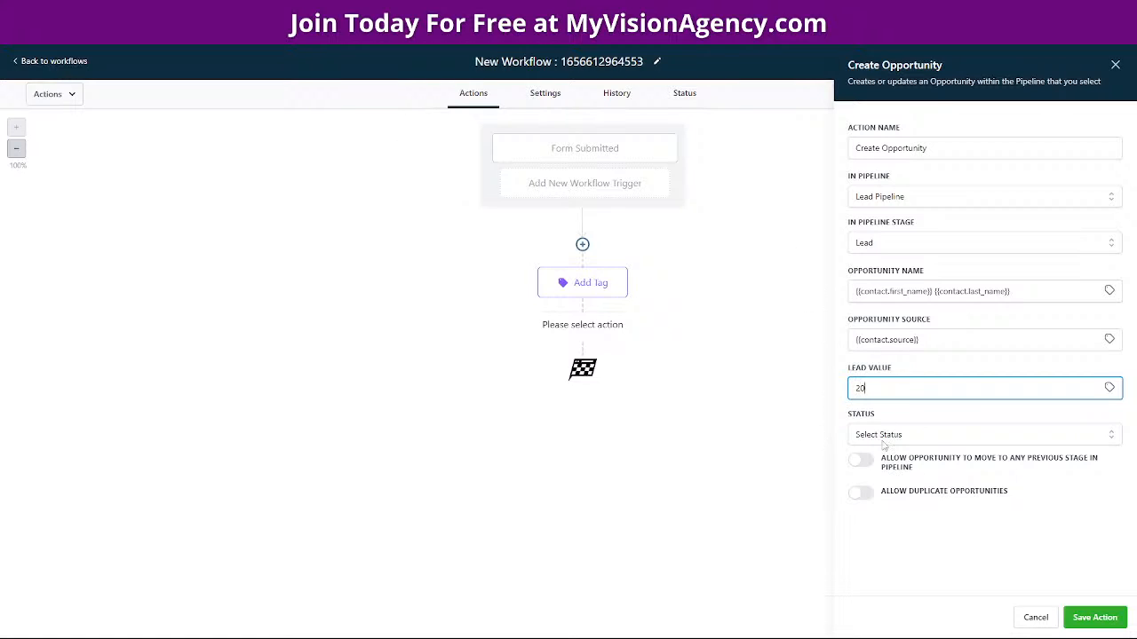
pyautogui.click(972, 436)
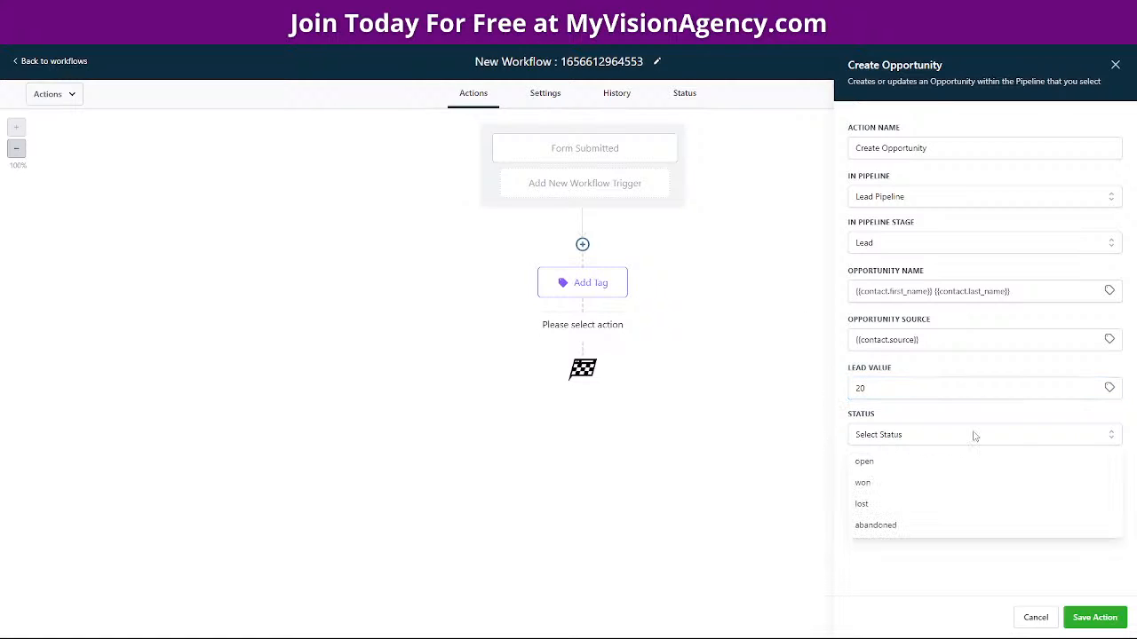
pyautogui.click(916, 483)
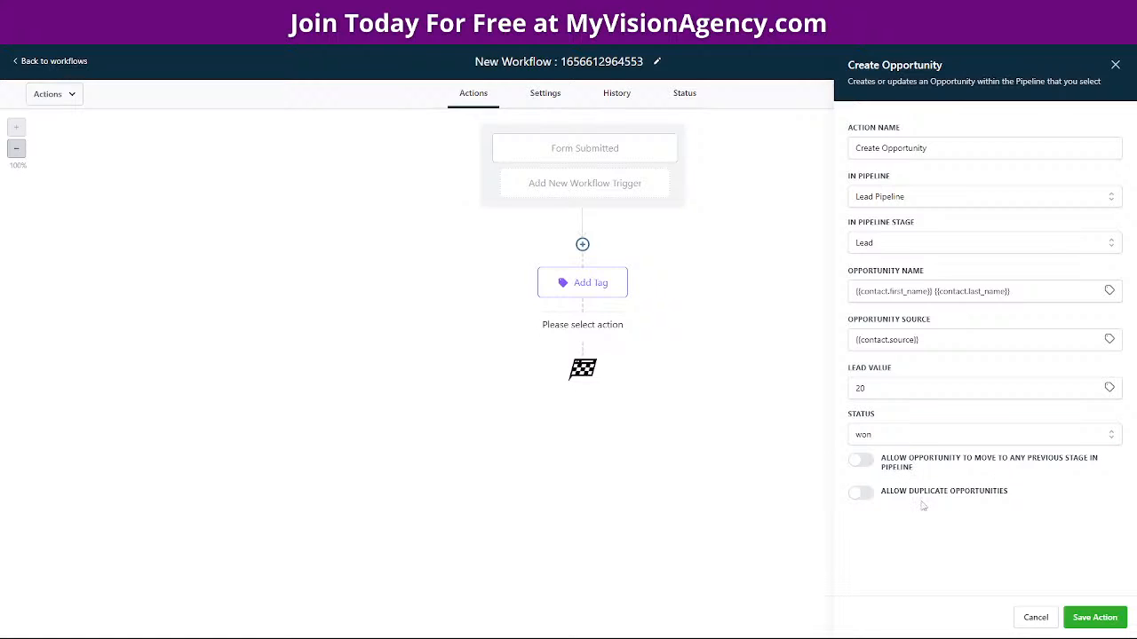
pyautogui.click(1095, 619)
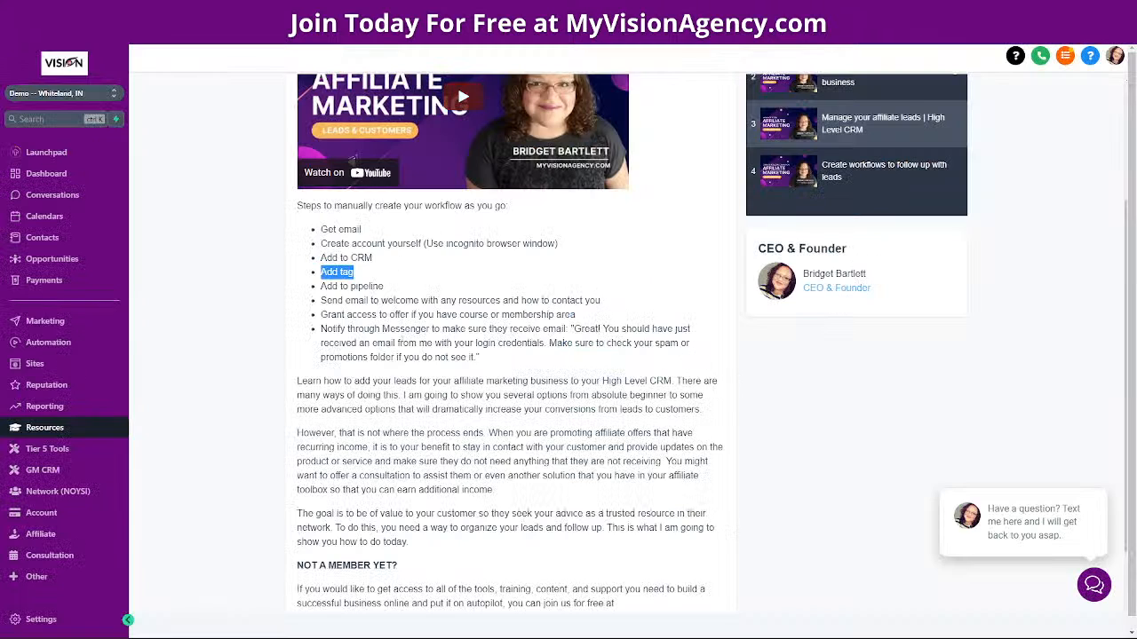
# Highlight the welcome-email and grant-access step lines in the lesson
pyautogui.click(321, 307)
pyautogui.tripleClick(610, 302)
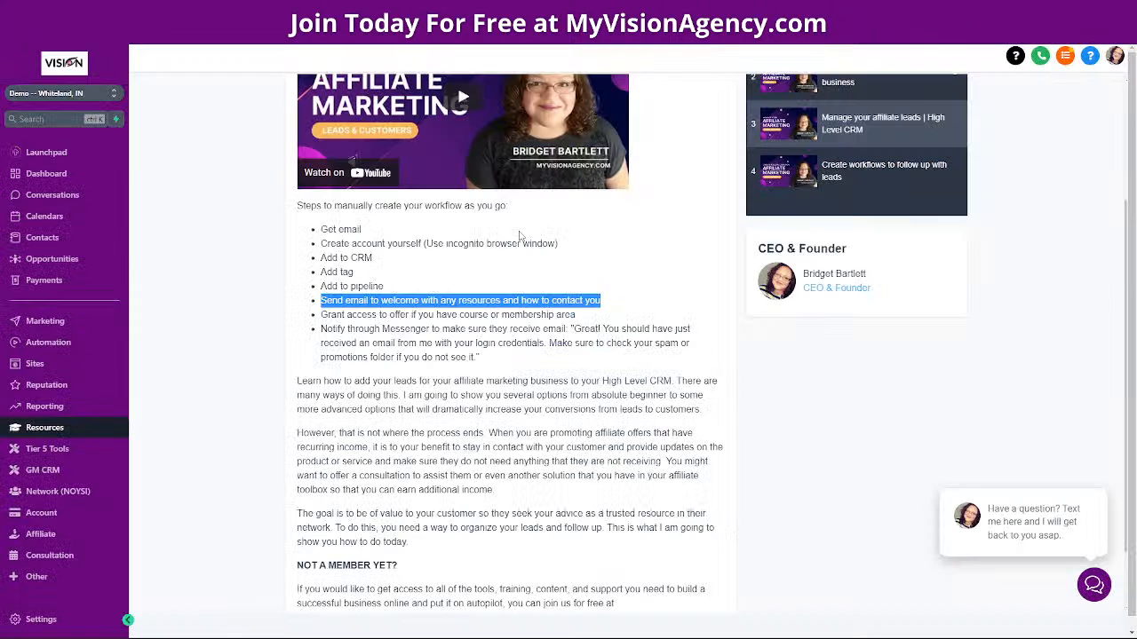
pyautogui.moveTo(321, 315); pyautogui.dragTo(581, 319)
pyautogui.click(603, 306)
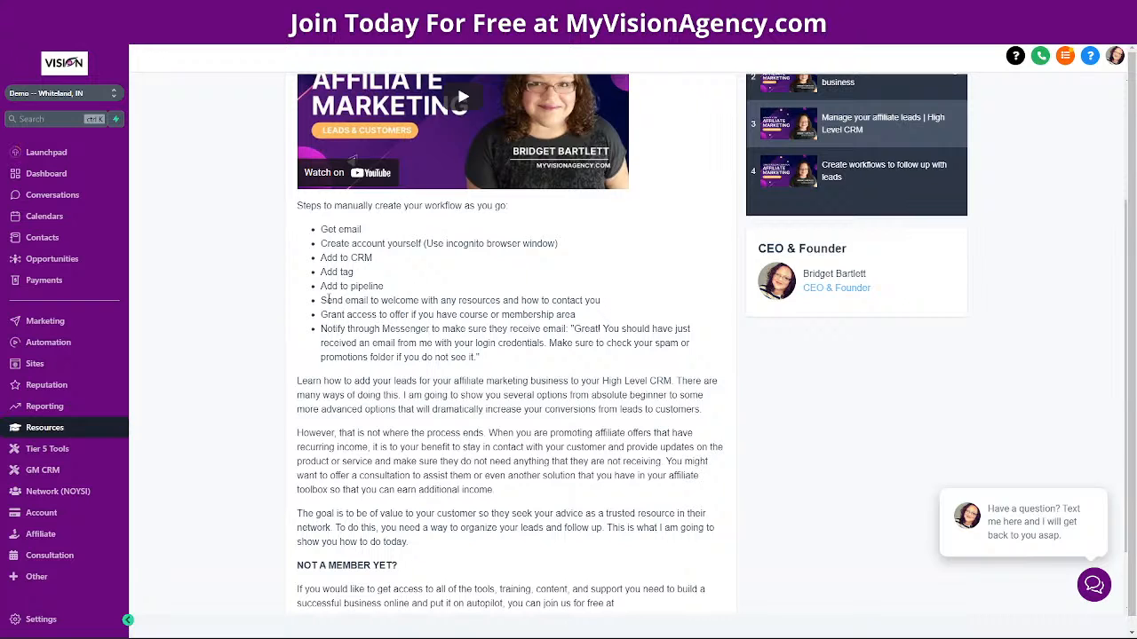
pyautogui.moveTo(321, 300); pyautogui.dragTo(603, 320)
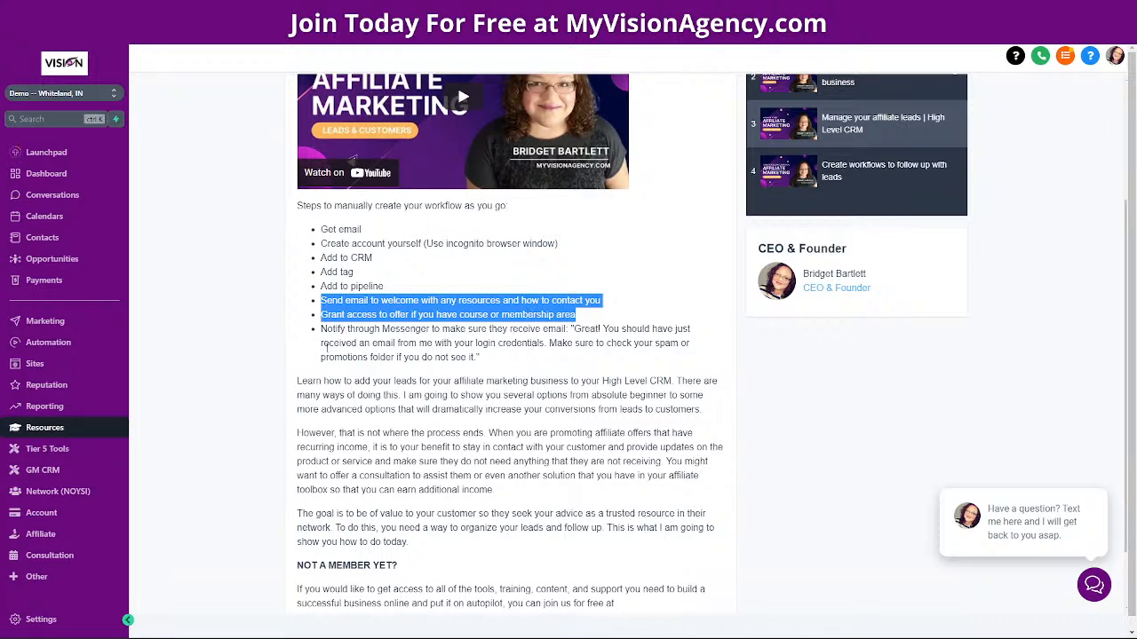
# Browse the START HERE (Onboarding) course in My Library
pyautogui.scroll(2, 569, 383)
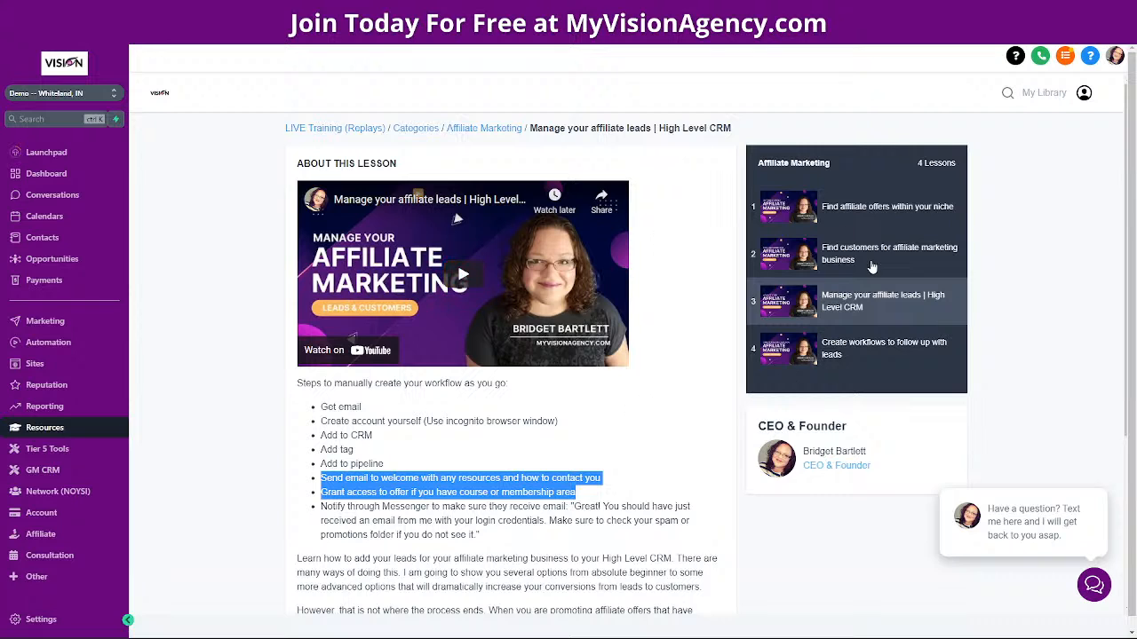
pyautogui.click(1028, 93)
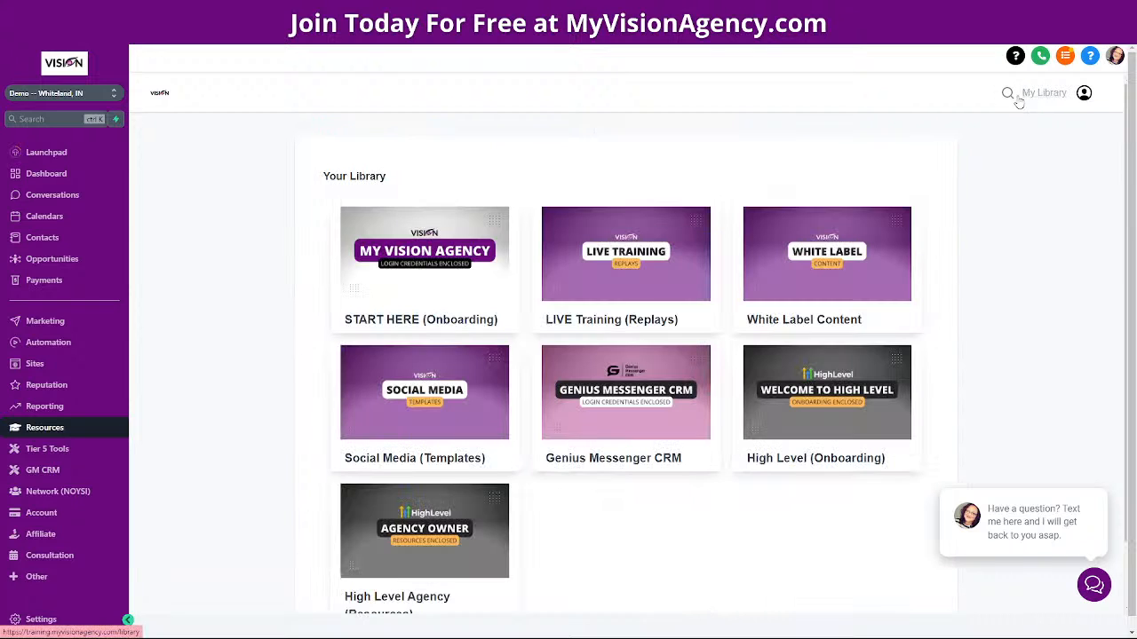
pyautogui.moveTo(432, 278)
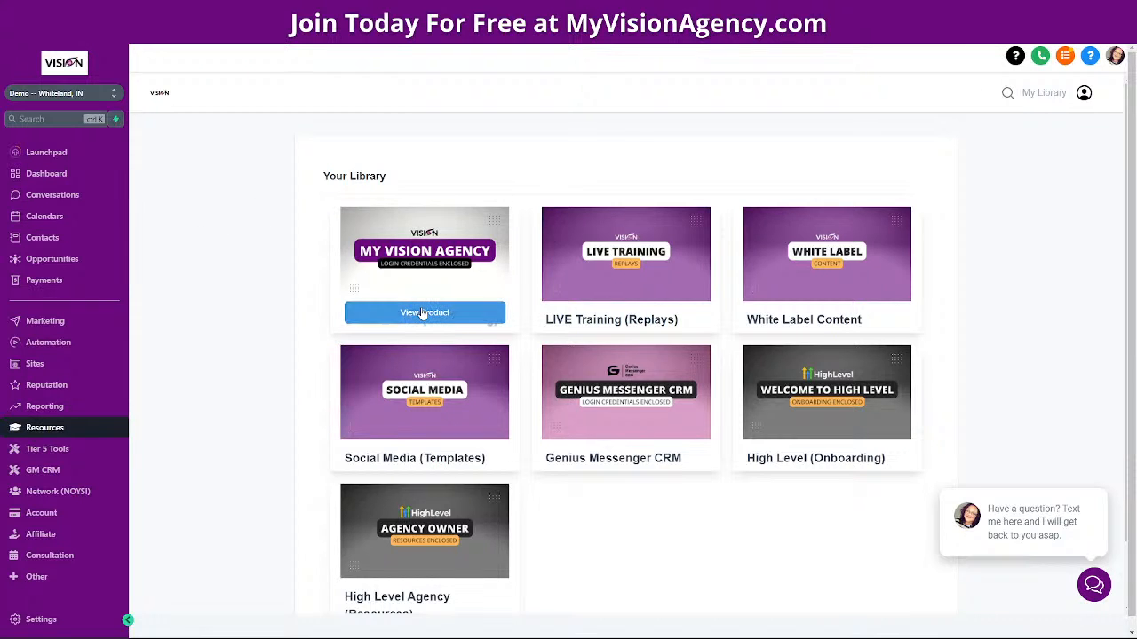
pyautogui.click(421, 310)
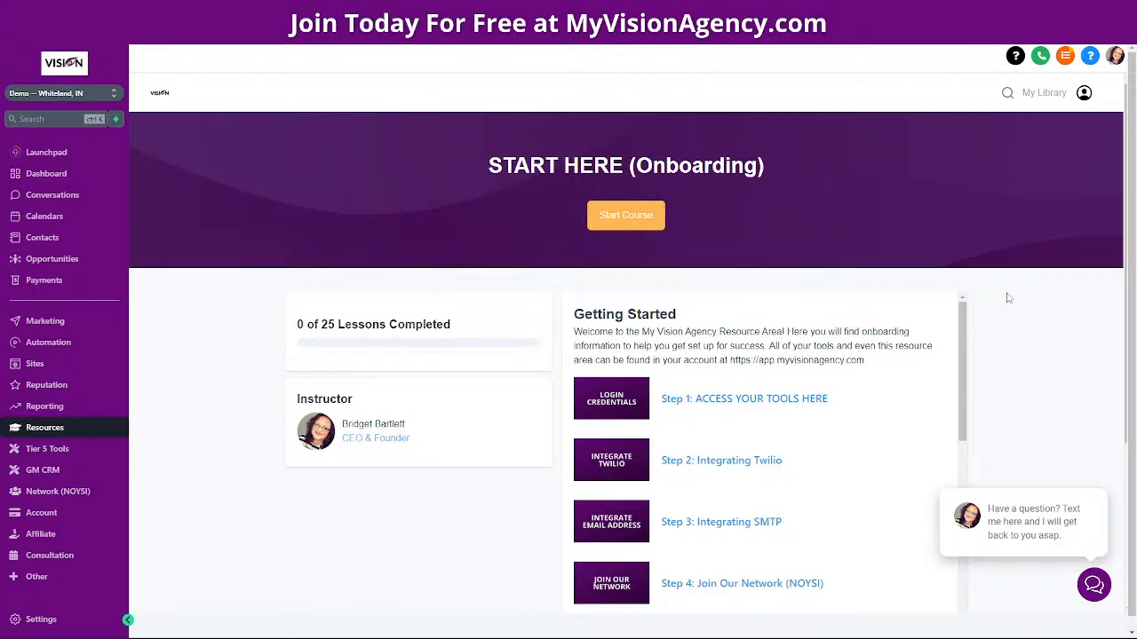
pyautogui.scroll(-3, 889, 306)
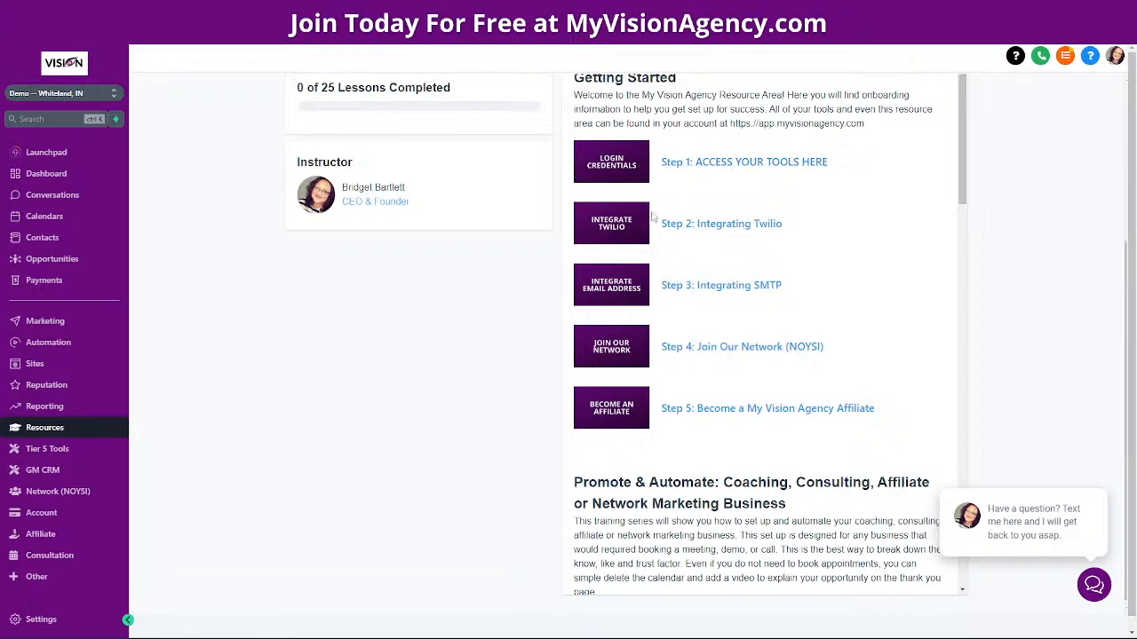
pyautogui.scroll(-10, 694, 304)
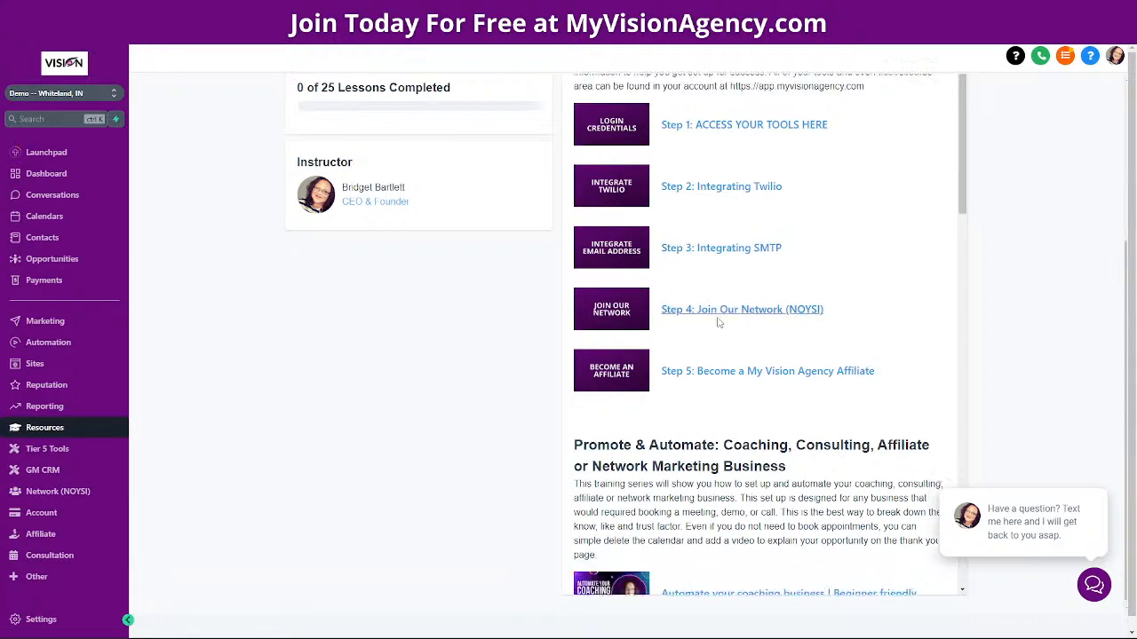
pyautogui.scroll(10, 928, 364)
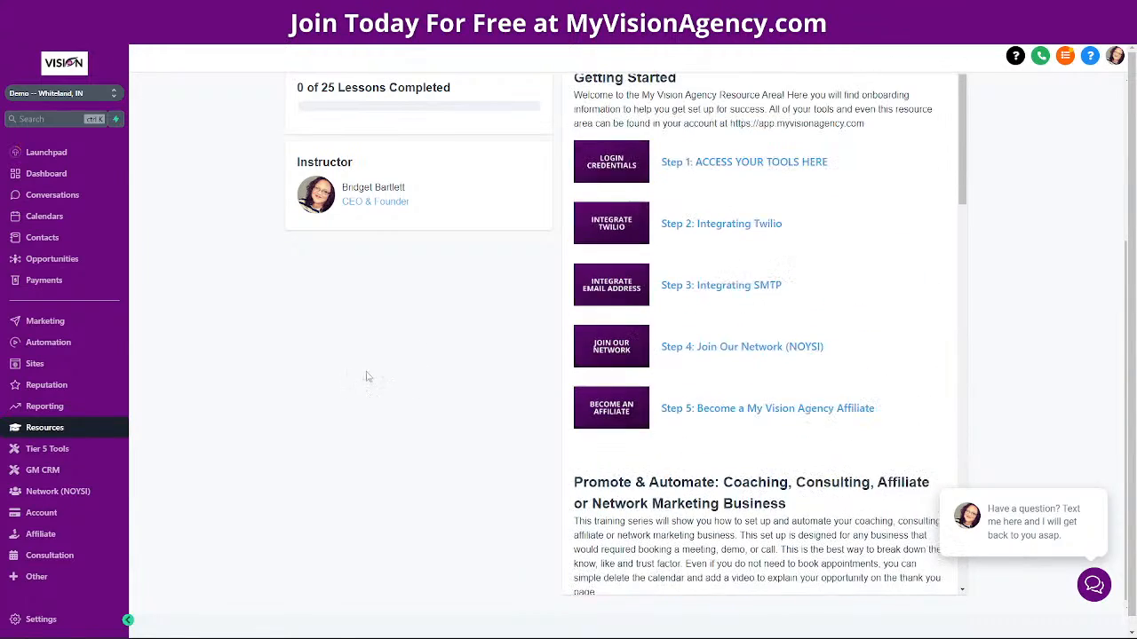
pyautogui.scroll(3, 318, 457)
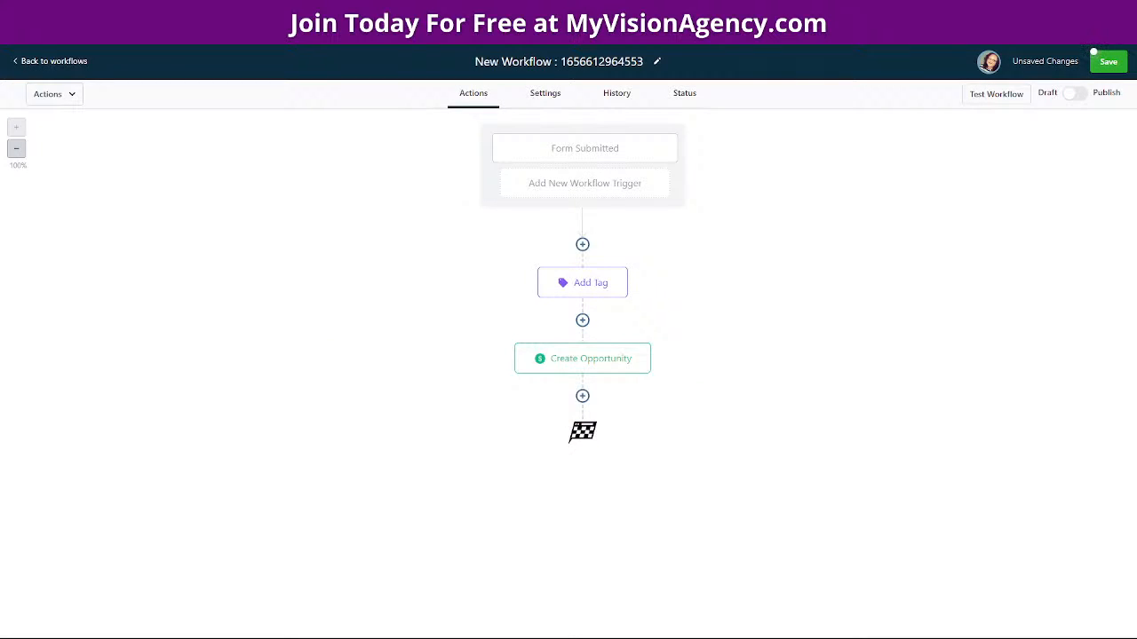
# Add a Send Email step after Create Opportunity, subject 'Here are your resources', message starting 'Hi'
pyautogui.click(582, 397)
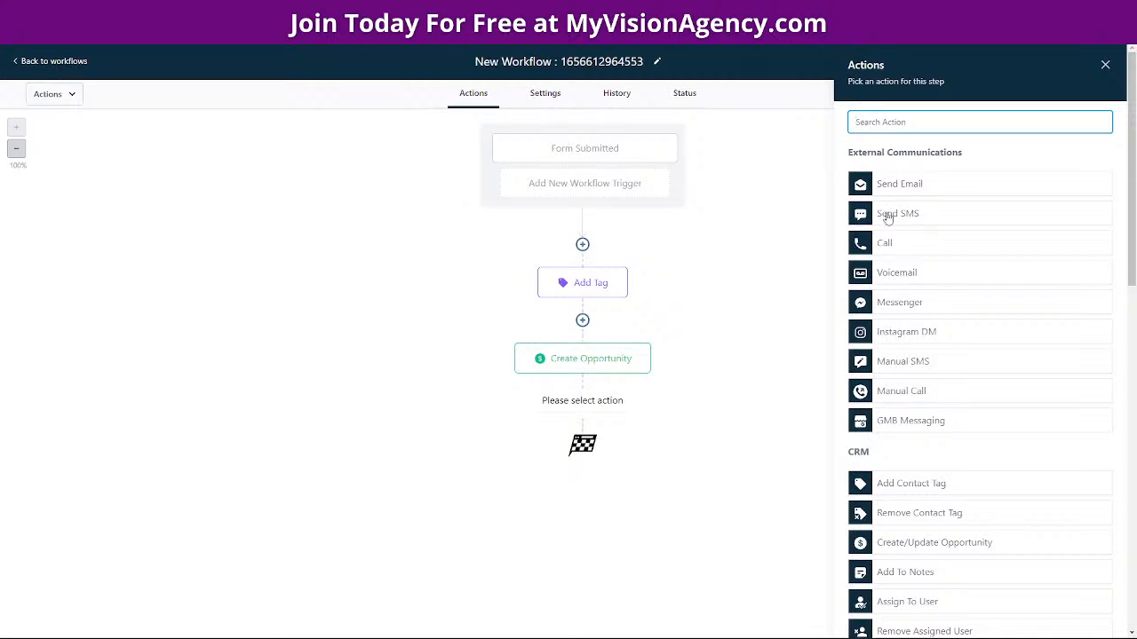
pyautogui.click(913, 182)
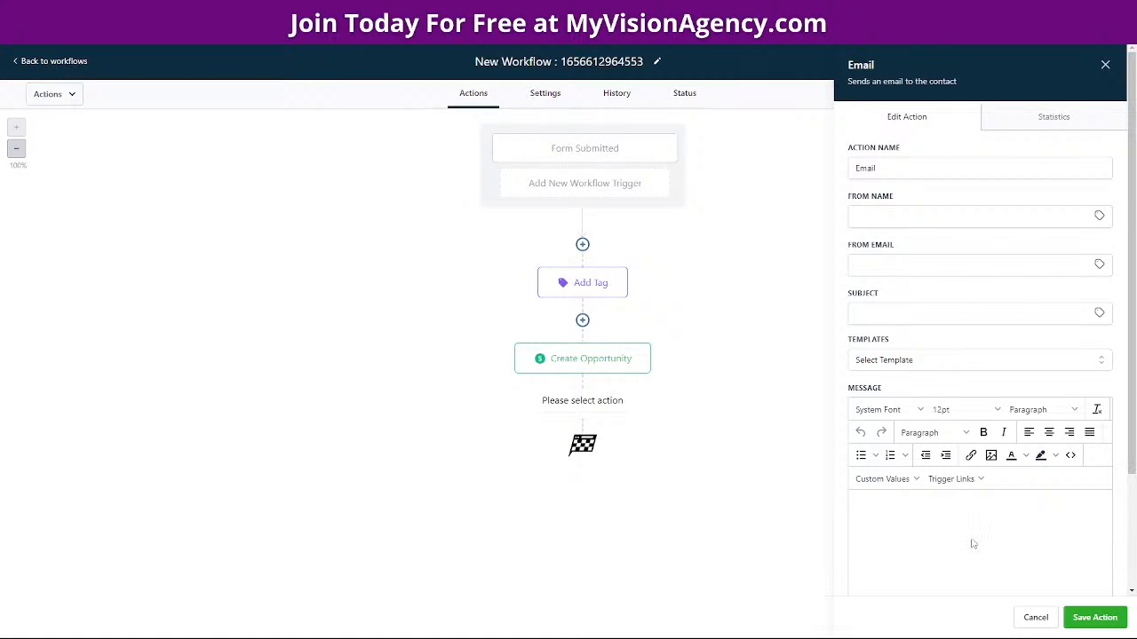
pyautogui.scroll(-3, 969, 541)
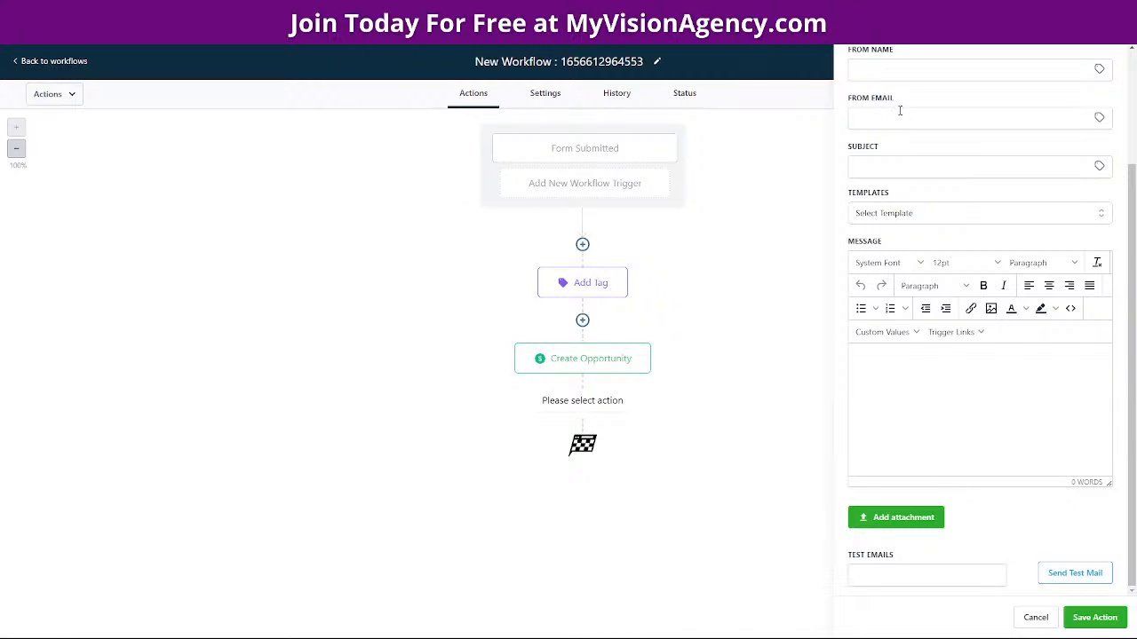
pyautogui.click(856, 167)
pyautogui.write('Here are your resources')
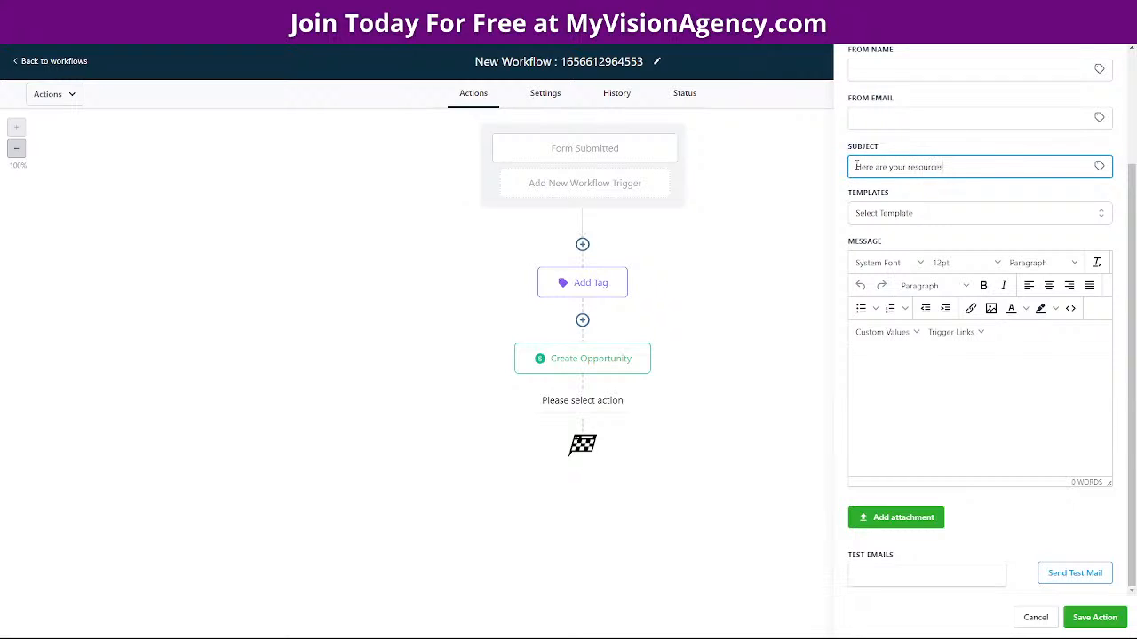
pyautogui.click(861, 363)
pyautogui.write('Hi')
pyautogui.click(884, 331)
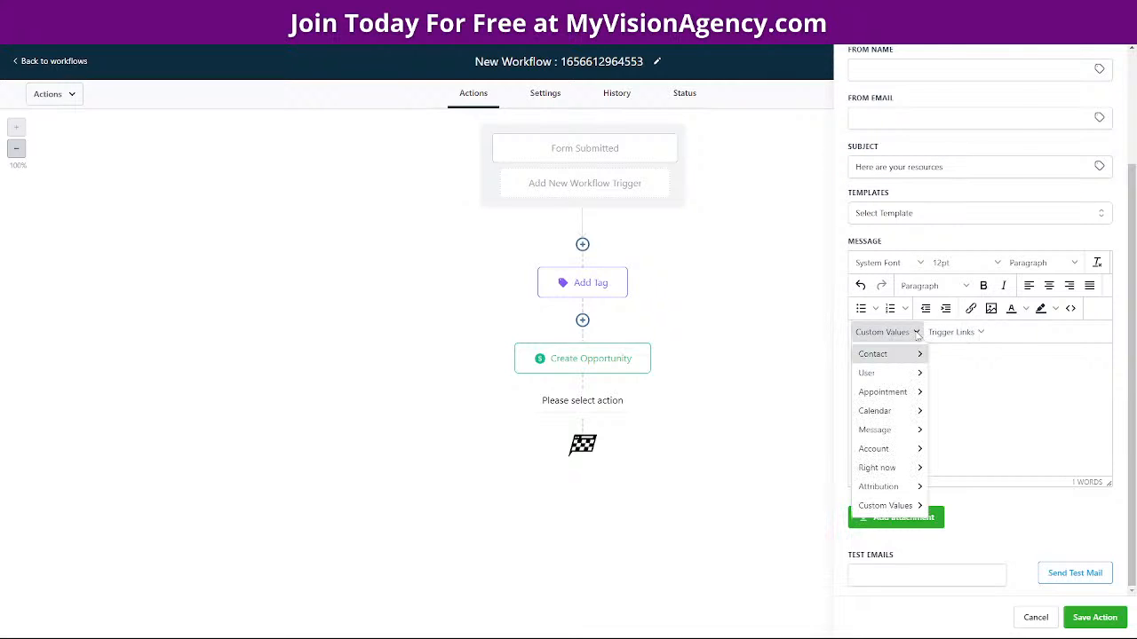
# Write 'Hi {first name}, congrats on your free tool…' ending with an 'INSERT LINK TO THANK YOU PAGE' placeholder
pyautogui.moveTo(899, 354)
pyautogui.click(955, 69)
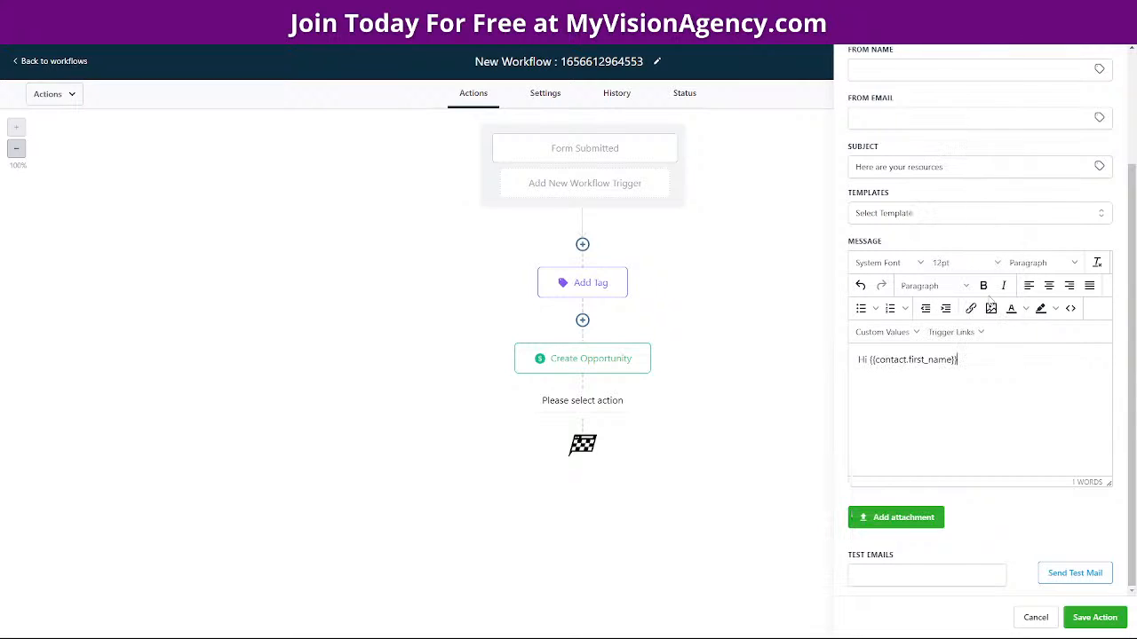
pyautogui.write(', Here are')
pyautogui.press('BackSpace')
pyautogui.press('BackSpace')
pyautogui.press('BackSpace')
pyautogui.press('BackSpace')
pyautogui.press('BackSpace')
pyautogui.press('BackSpace')
pyautogui.press('BackSpace')
pyautogui.press('BackSpace')
pyautogui.write('con')
pyautogui.press('BackSpace')
pyautogui.press('BackSpace')
pyautogui.press('BackSpace')
pyautogui.write('congrats on your free tool. Did you check out the video')
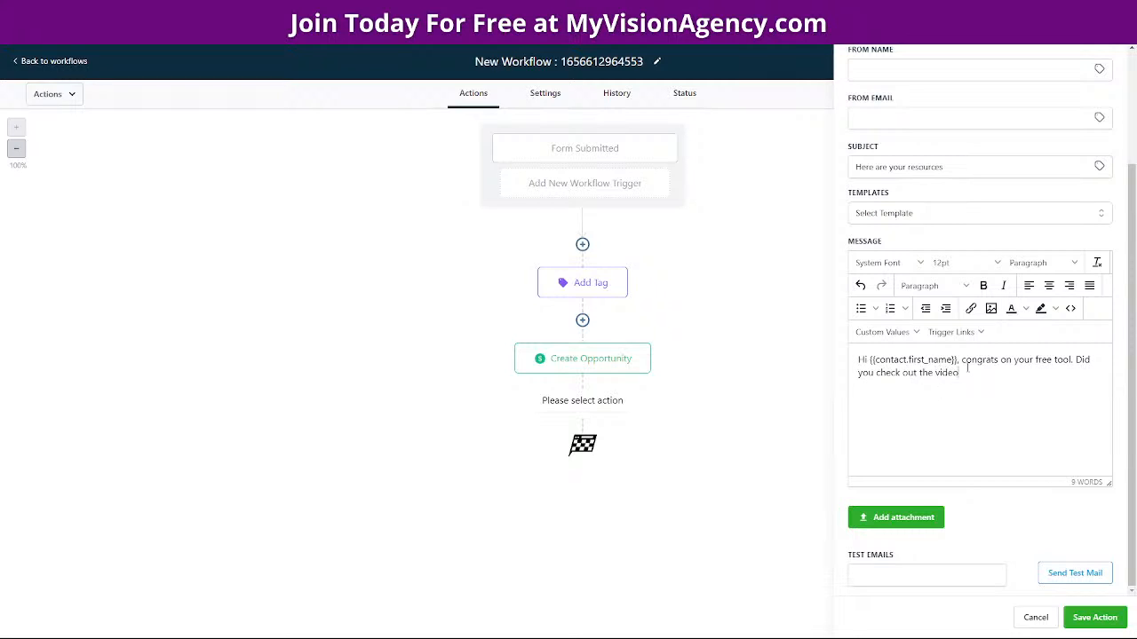
pyautogui.write(' to show you how to useit? You can find')
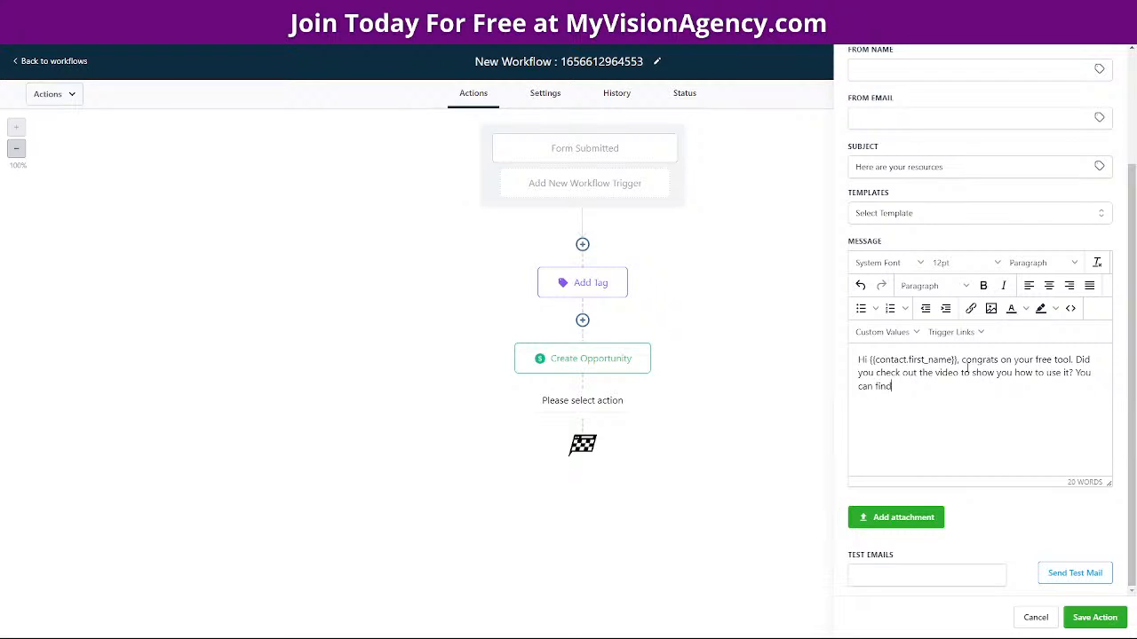
pyautogui.write(' that here ')
pyautogui.write('[]')
pyautogui.write('INSTER')
pyautogui.press('BackSpace')
pyautogui.press('BackSpace')
pyautogui.press('BackSpace')
pyautogui.write('ERT TO')
pyautogui.press('BackSpace')
pyautogui.write('LINK OT TH')
pyautogui.press('BackSpace')
pyautogui.press('BackSpace')
pyautogui.press('BackSpace')
pyautogui.press('BackSpace')
pyautogui.press('BackSpace')
pyautogui.write('TO THANK YOU P')
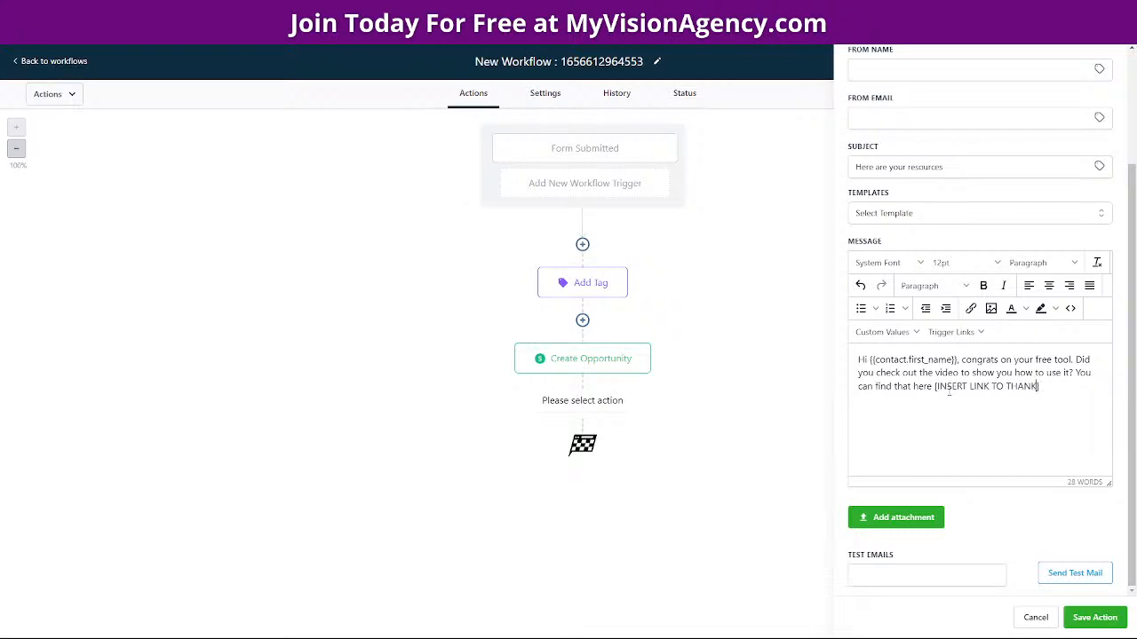
pyautogui.write('AGE')
# Clear and re-paste the message text, then save the email step
pyautogui.moveTo(859, 359); pyautogui.dragTo(1110, 389)
pyautogui.hotkey('ctrl', 'c')
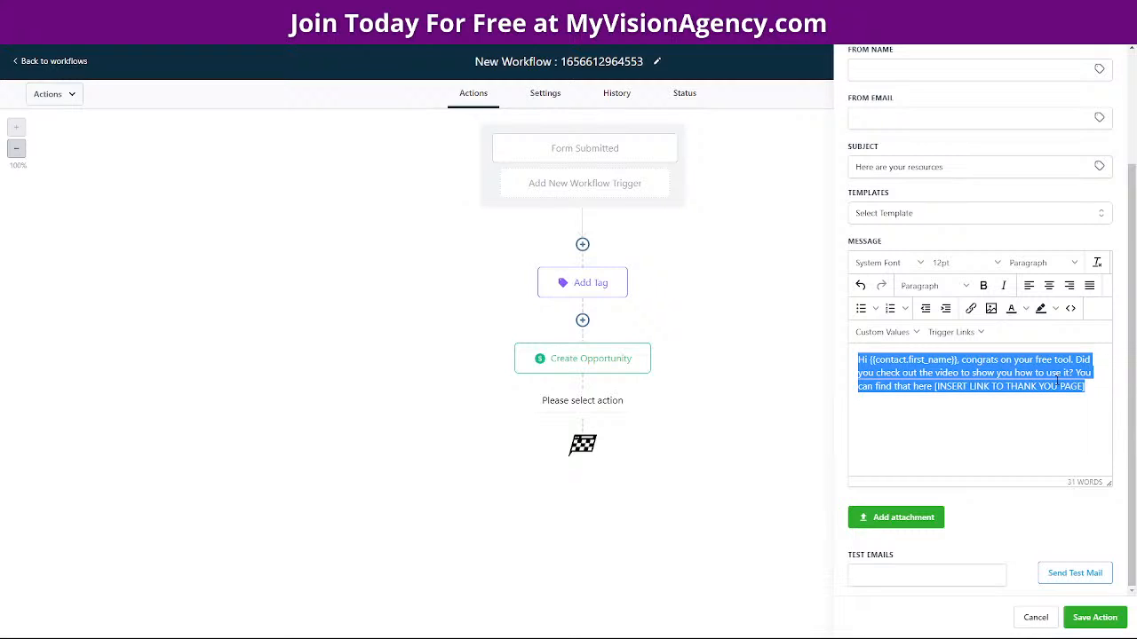
pyautogui.press('BackSpace')
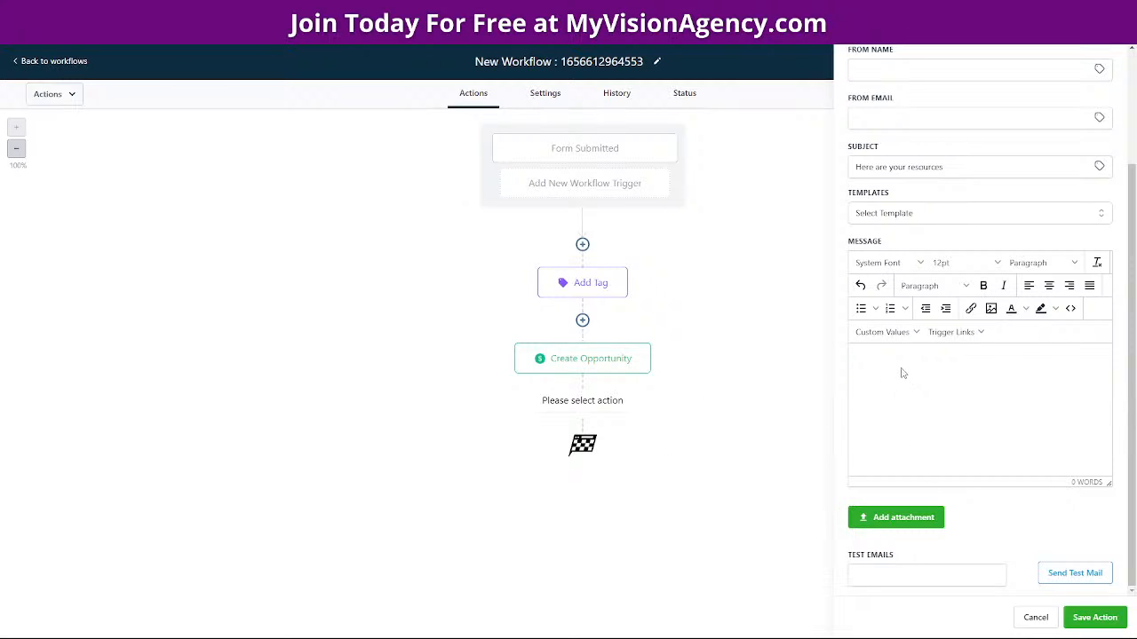
pyautogui.hotkey('ctrl', 'v')
pyautogui.click(1095, 617)
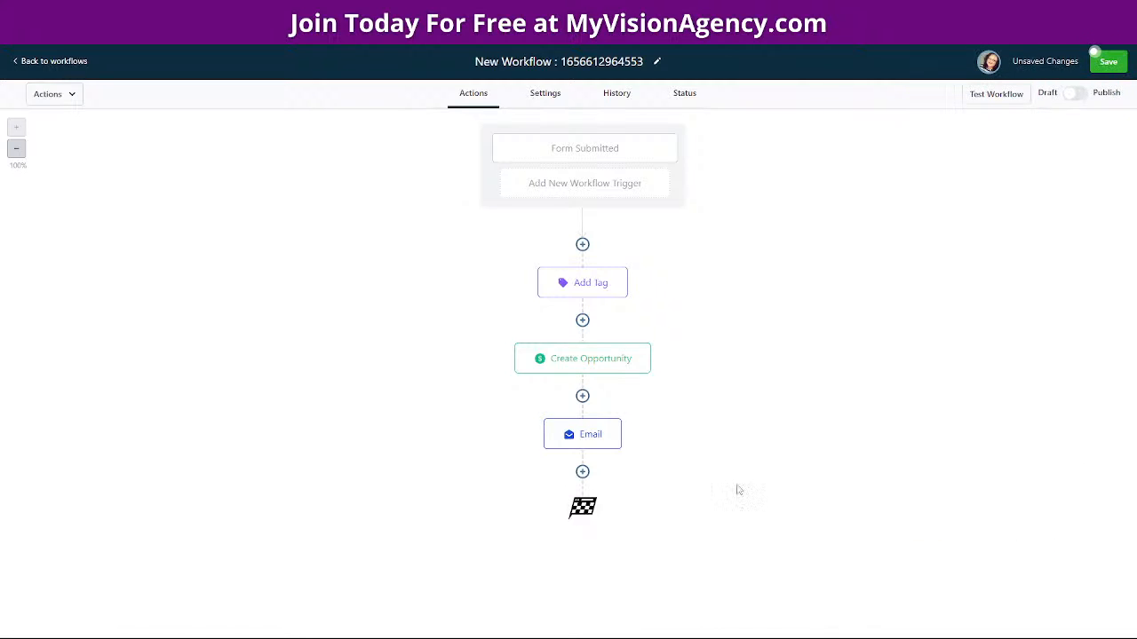
# Add a 24-hour Wait step after the Email step
pyautogui.click(582, 472)
pyautogui.scroll(-7, 944, 538)
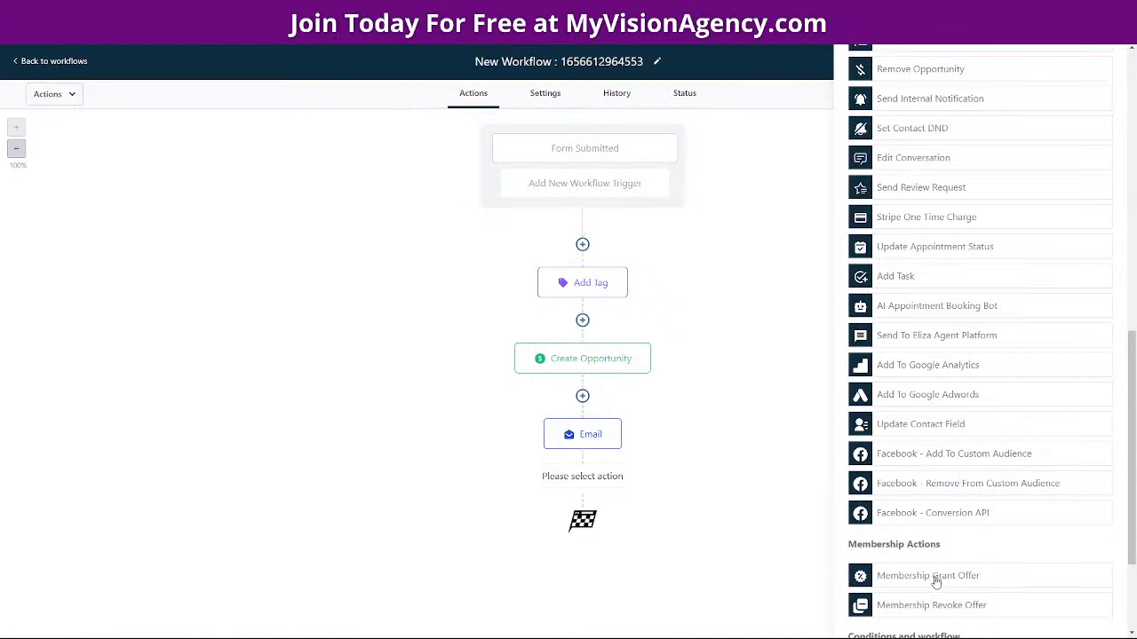
pyautogui.scroll(-3, 936, 582)
pyautogui.click(888, 536)
pyautogui.click(863, 252)
pyautogui.click(853, 297)
pyautogui.doubleClick(761, 251)
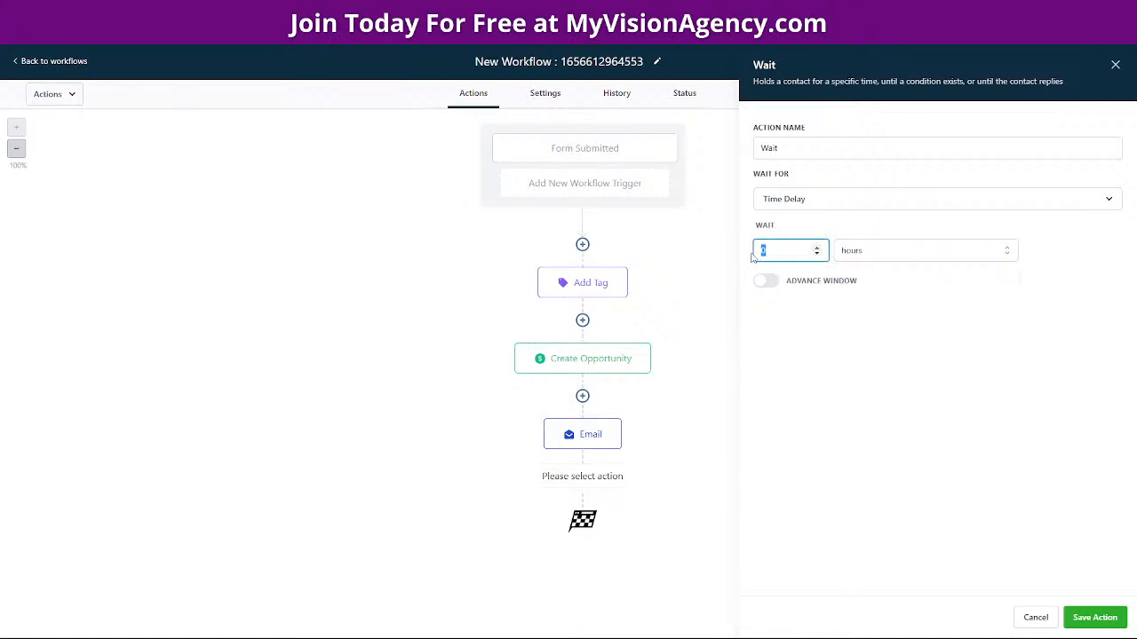
pyautogui.write('24')
pyautogui.click(1072, 614)
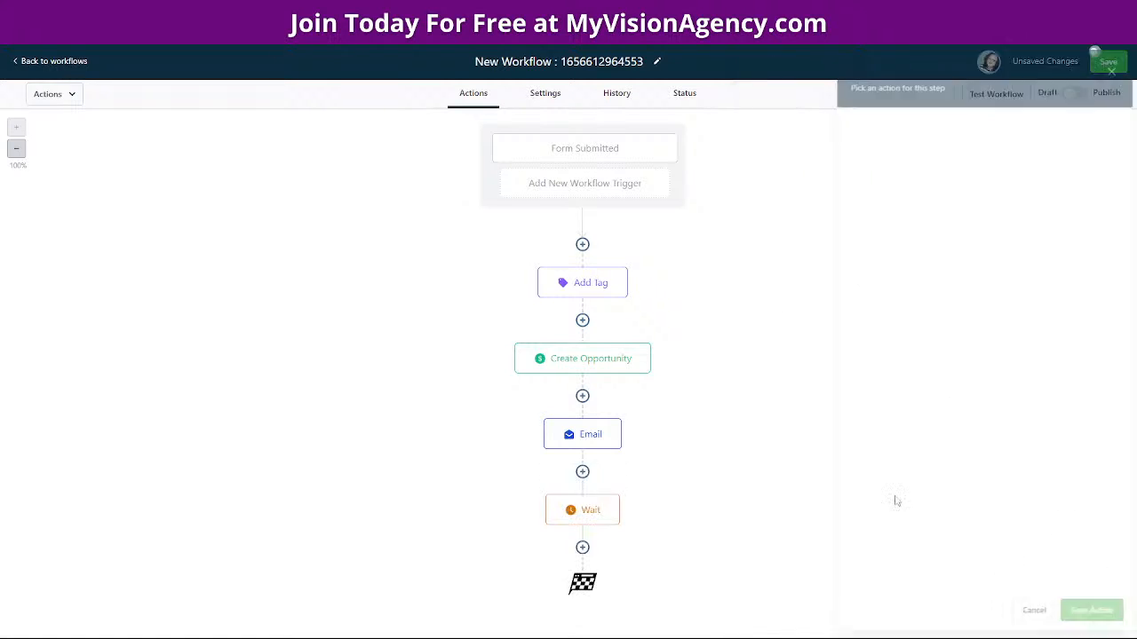
# Add another 24-hour Wait step between Create Opportunity and Email
pyautogui.click(583, 397)
pyautogui.scroll(-10, 903, 541)
pyautogui.click(908, 579)
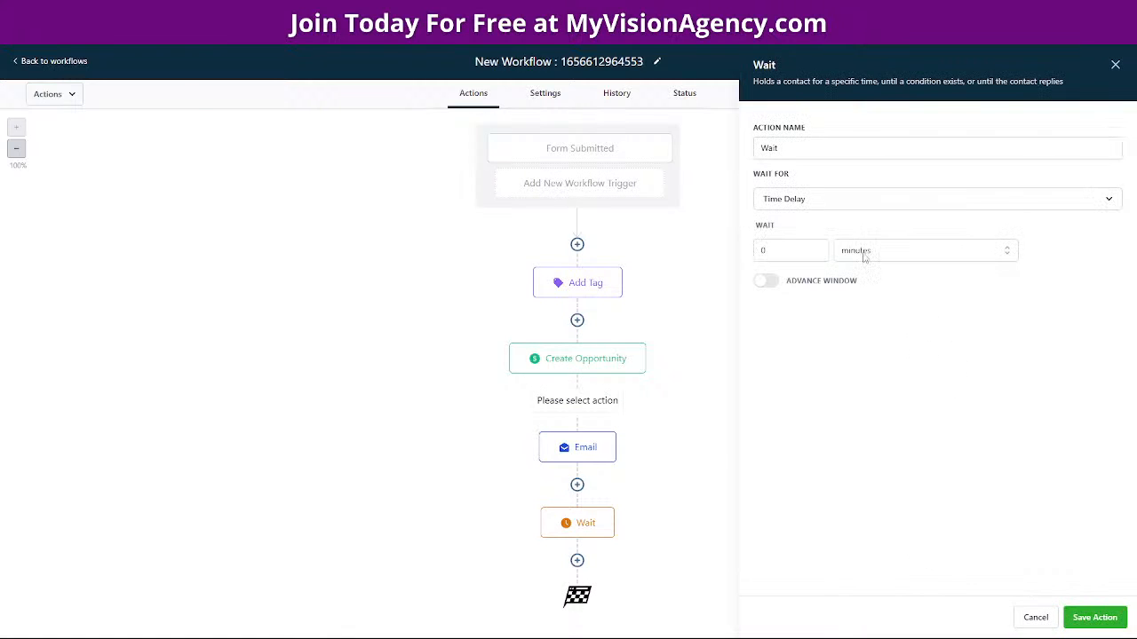
pyautogui.click(870, 254)
pyautogui.click(867, 299)
pyautogui.click(773, 252)
pyautogui.press('BackSpace')
pyautogui.write('24')
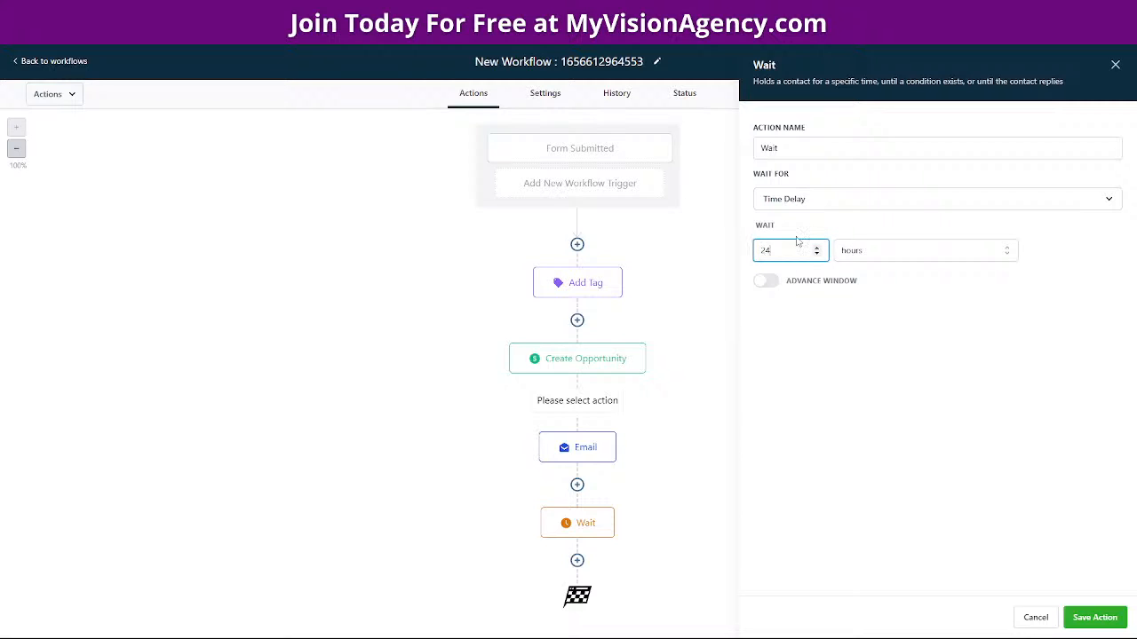
pyautogui.click(1094, 618)
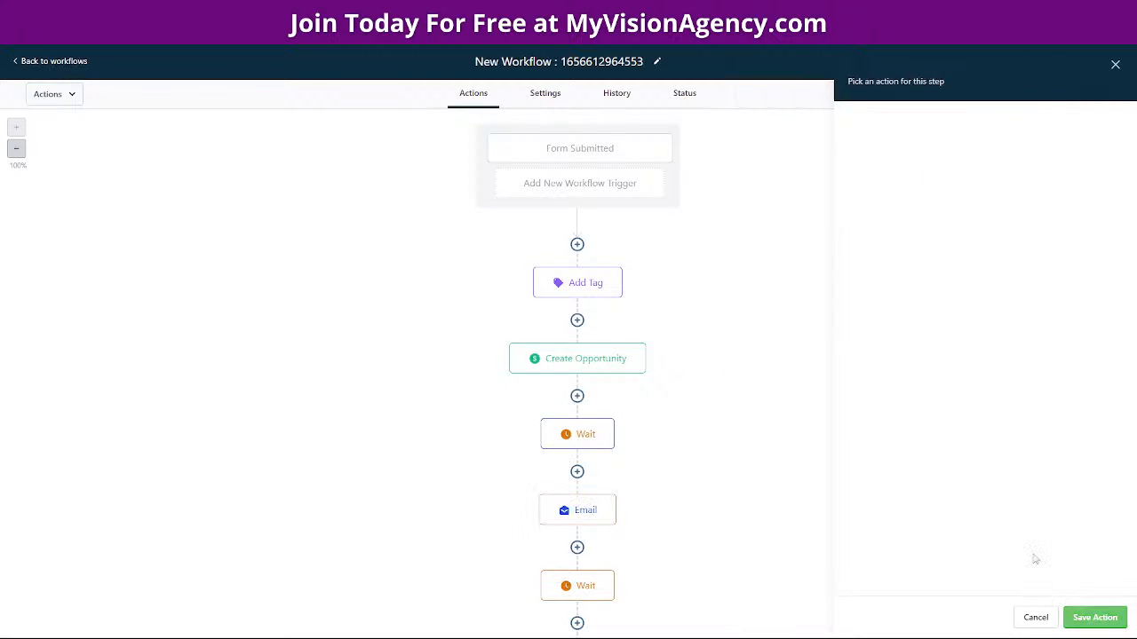
# Add an email step after Create Opportunity with the pasted message, moving the video question into its own paragraph
pyautogui.click(577, 395)
pyautogui.click(907, 190)
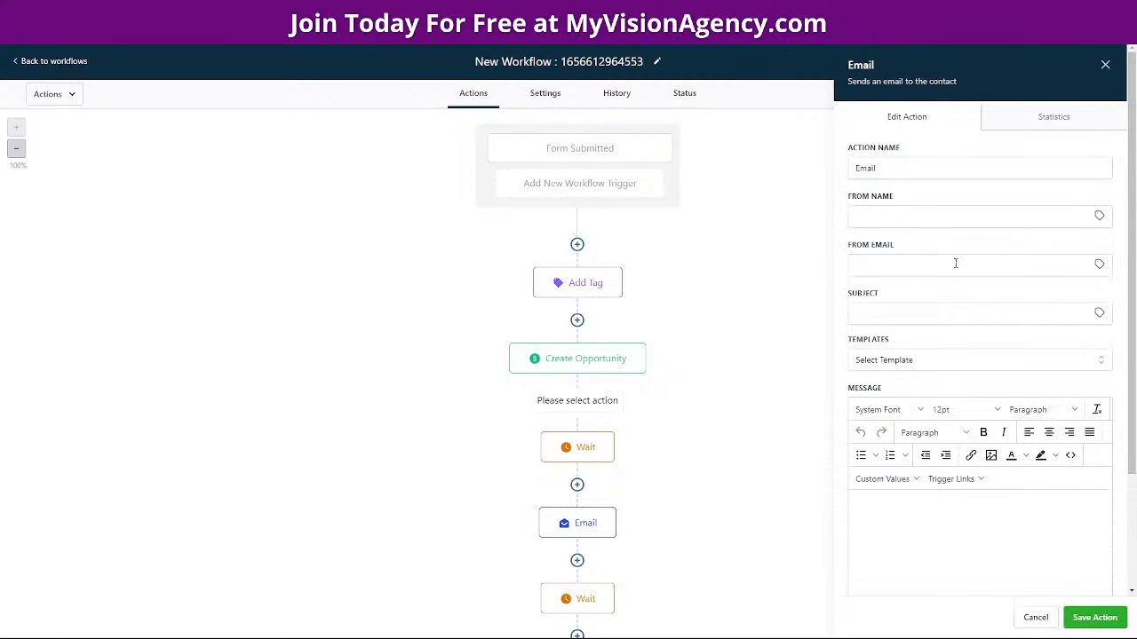
pyautogui.click(874, 502)
pyautogui.hotkey('ctrl', 'v')
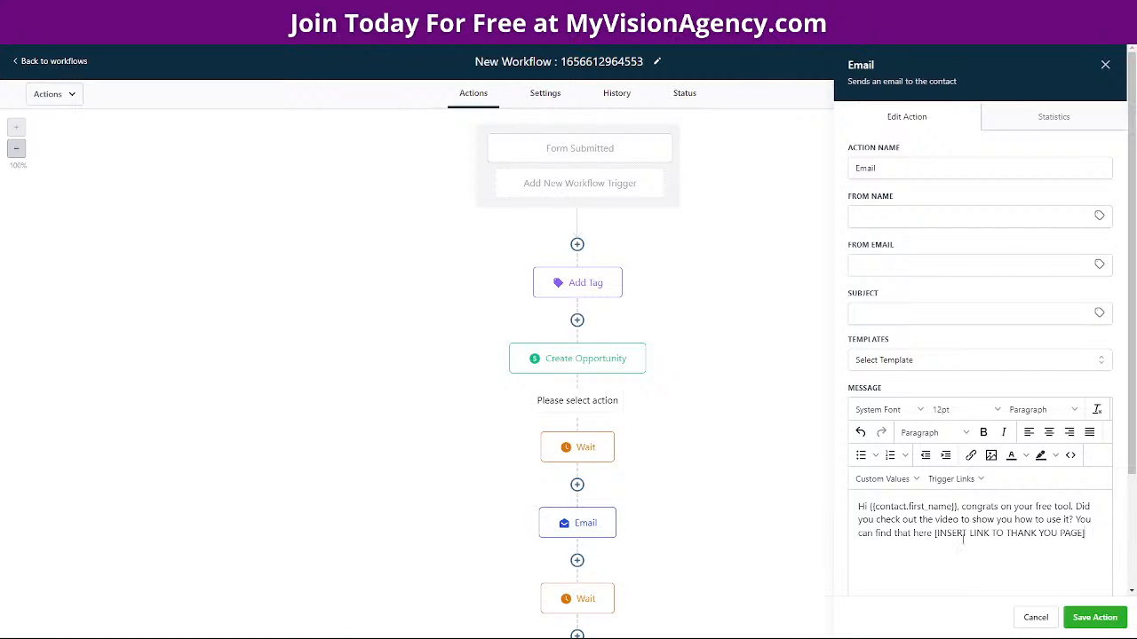
pyautogui.scroll(-2, 993, 550)
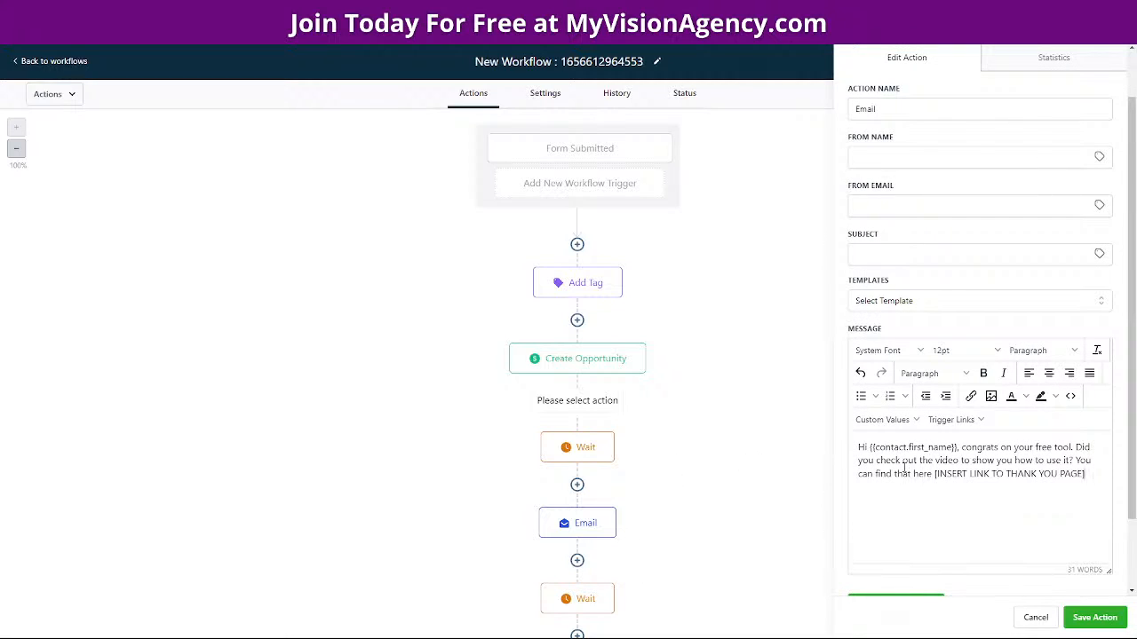
pyautogui.moveTo(962, 448); pyautogui.dragTo(936, 477)
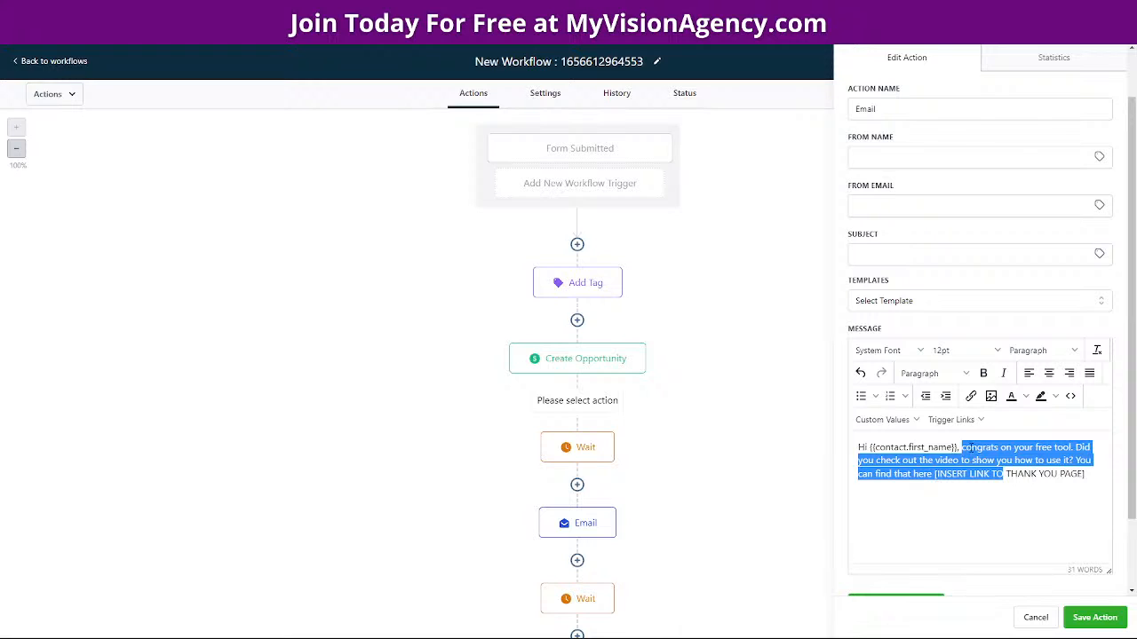
pyautogui.click(1077, 448)
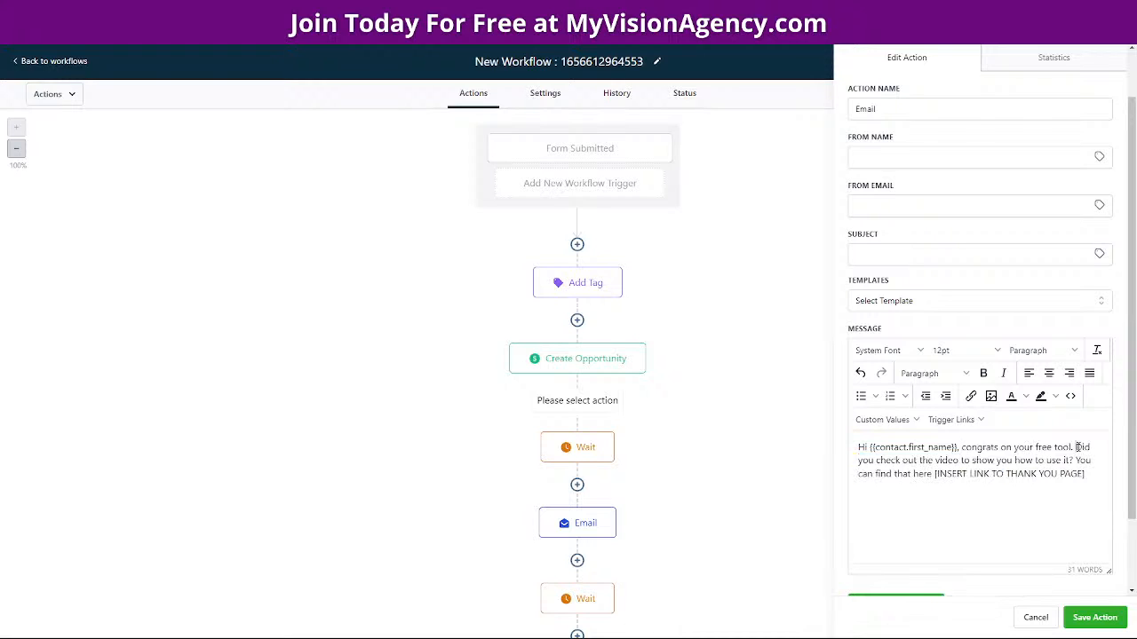
pyautogui.press('Return')
pyautogui.press('Return')
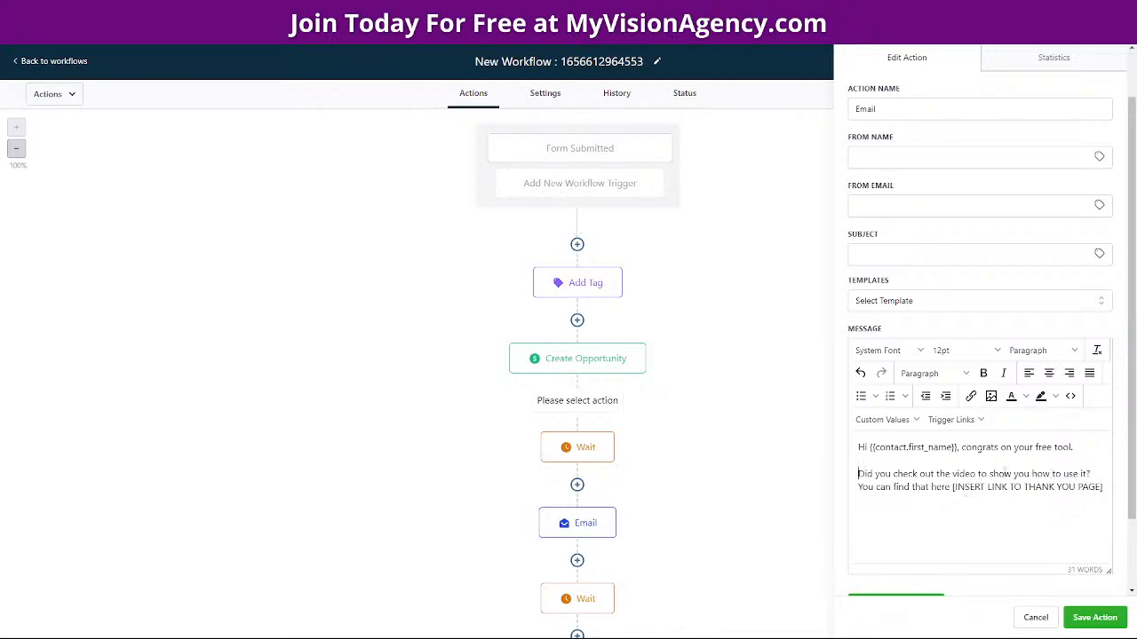
# Add the line 'You can access your free tool using the follow credentials:' followed by 'User Name'
pyautogui.moveTo(1091, 473); pyautogui.dragTo(858, 474)
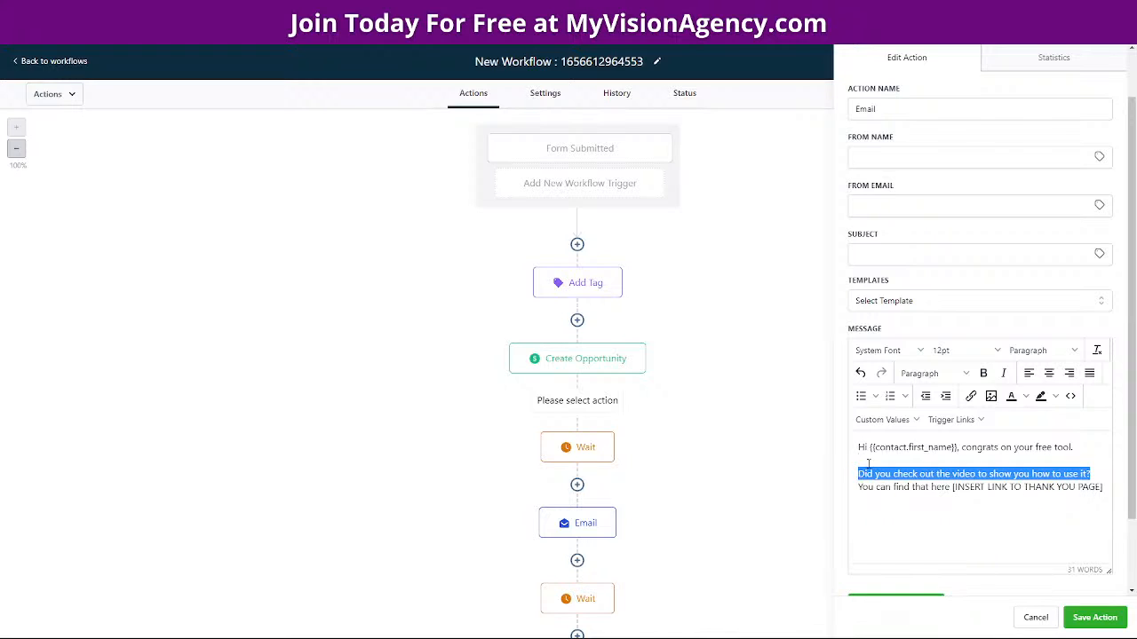
pyautogui.click(862, 460)
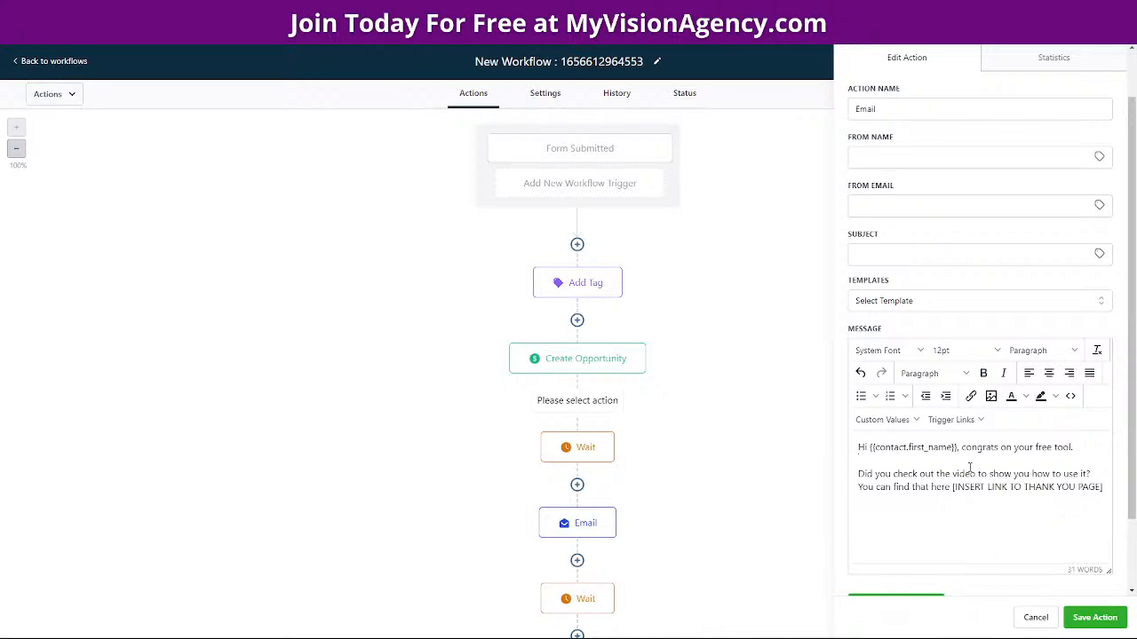
pyautogui.press('Return')
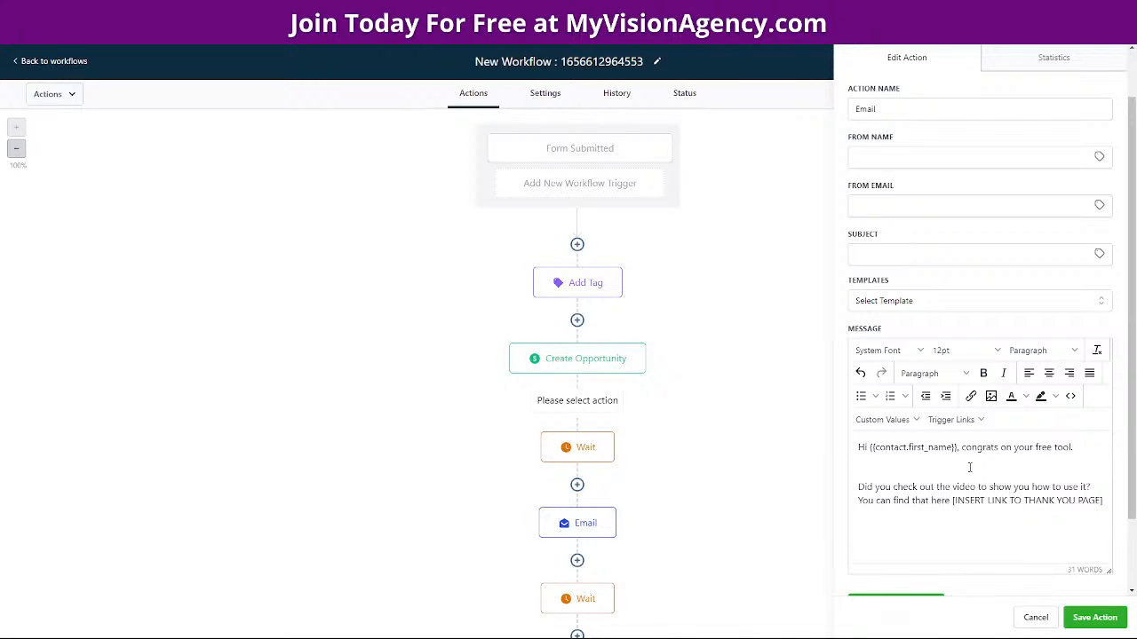
pyautogui.write('You can access your free tool using the follow credentials')
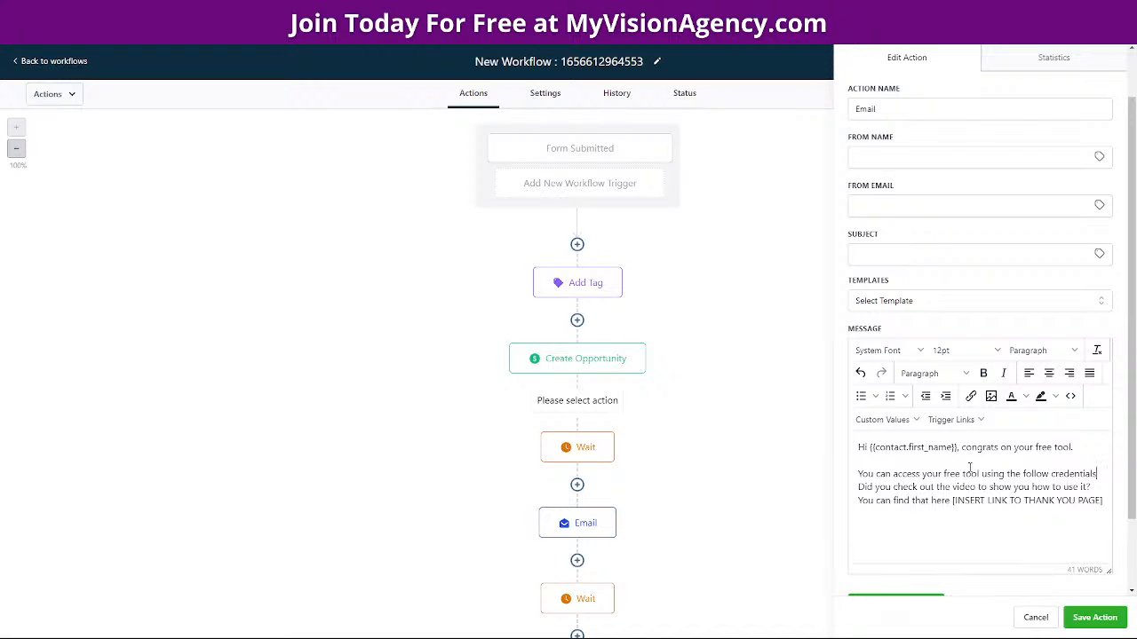
pyautogui.write(':')
pyautogui.press('Return')
pyautogui.press('Return')
pyautogui.write('User Name')
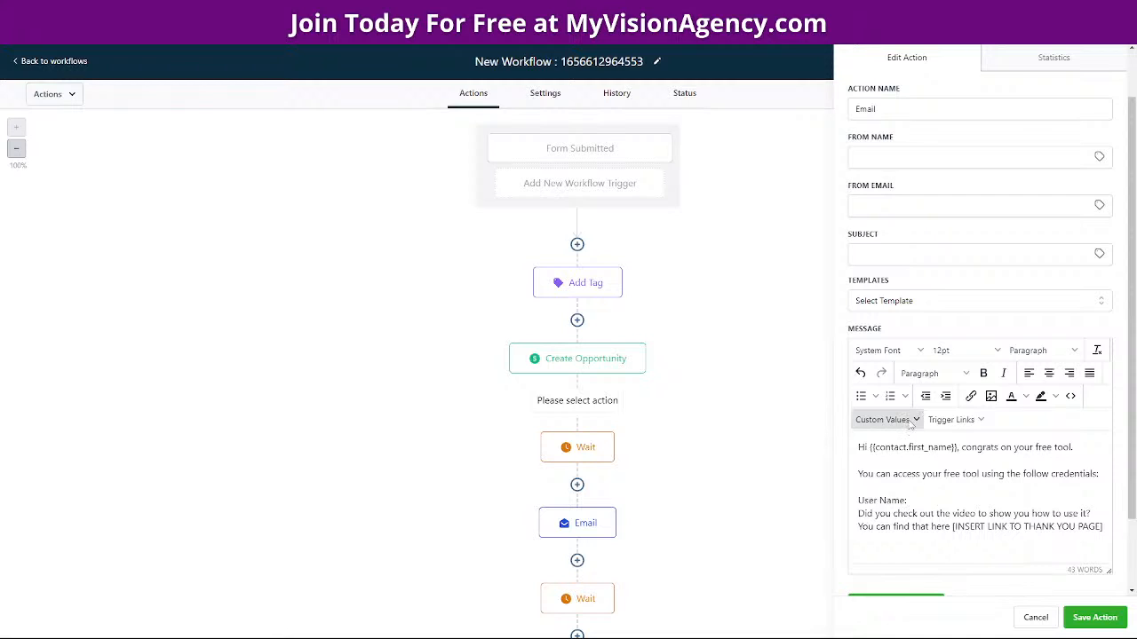
pyautogui.click(882, 419)
pyautogui.moveTo(904, 448)
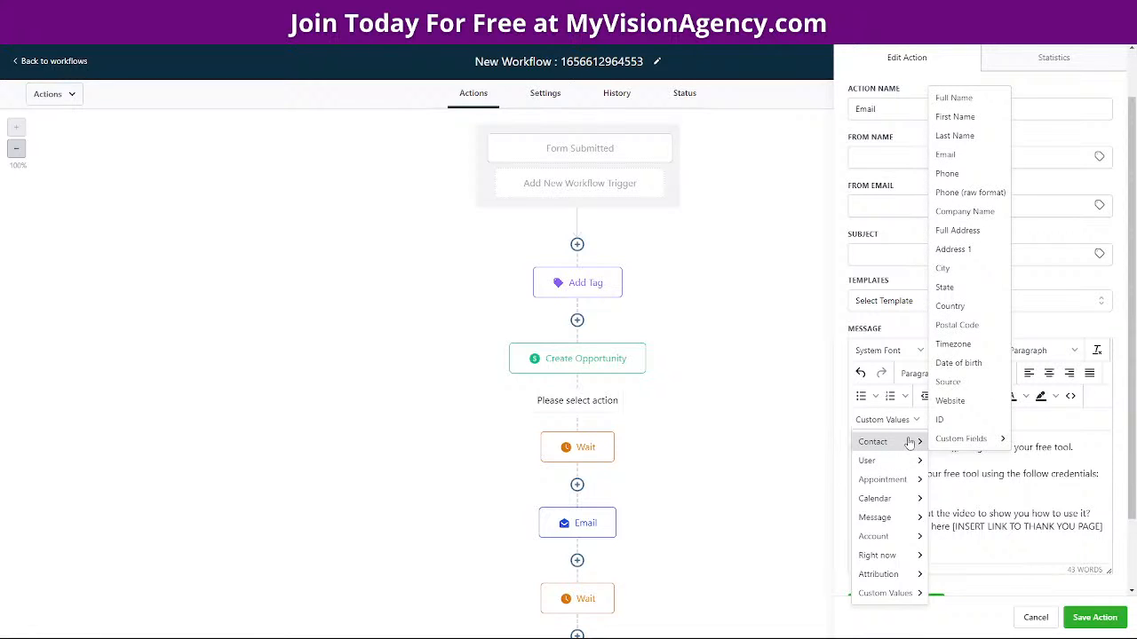
pyautogui.click(945, 154)
pyautogui.press('Return')
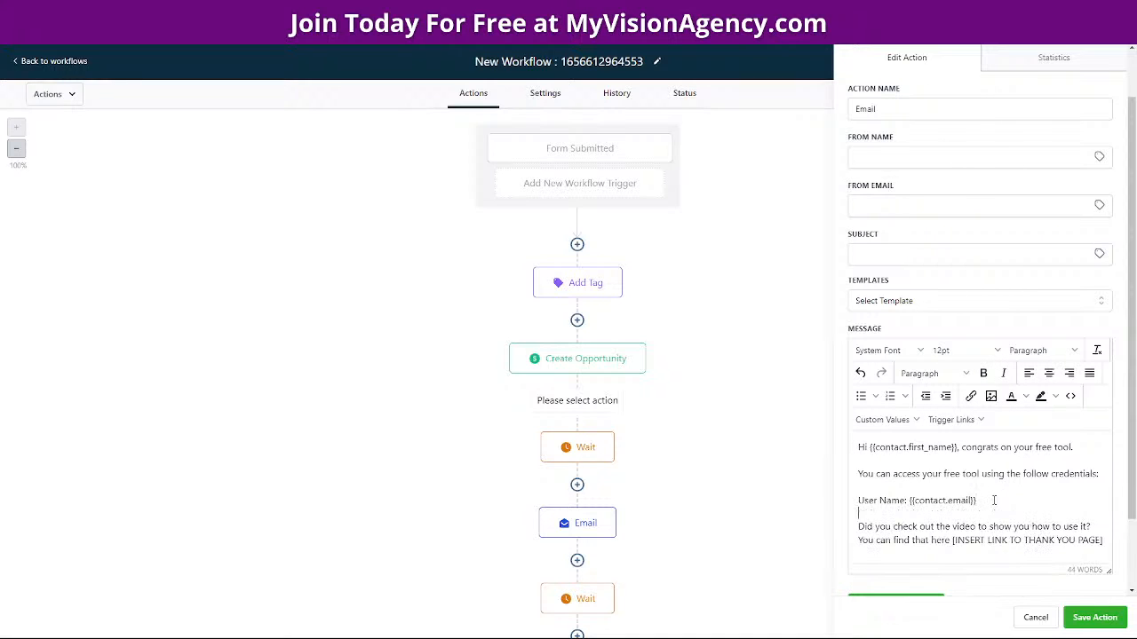
pyautogui.write('Password: 123456')
pyautogui.press('Return')
# Replace the old video question with a 'URL:' line for the thank-you page link
pyautogui.scroll(-3, 961, 551)
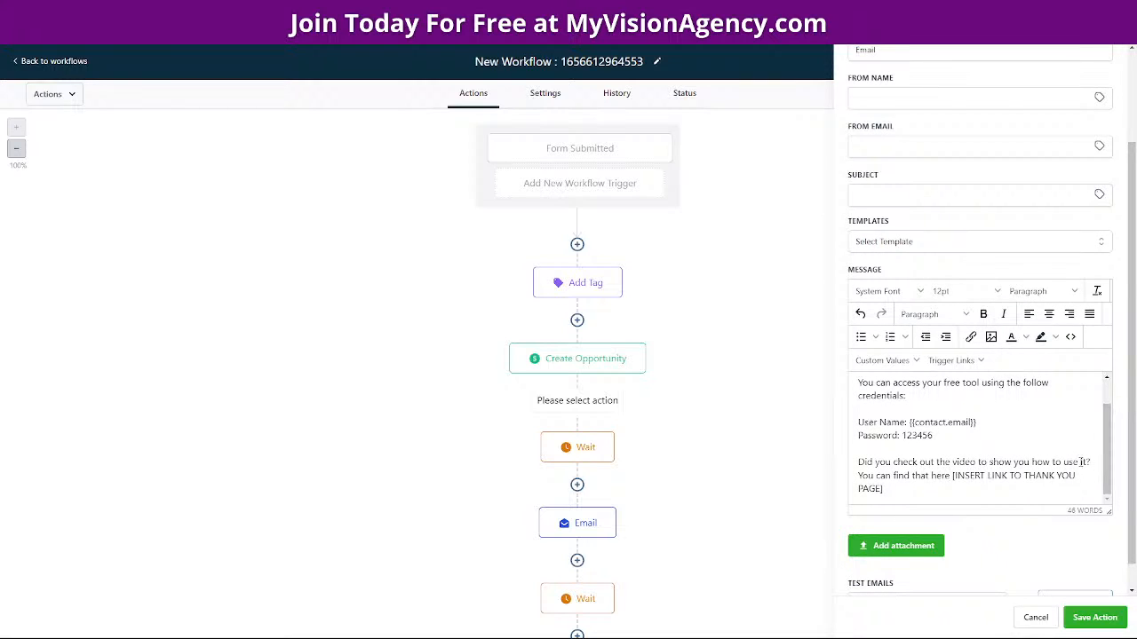
pyautogui.moveTo(953, 475); pyautogui.dragTo(858, 463)
pyautogui.press('BackSpace')
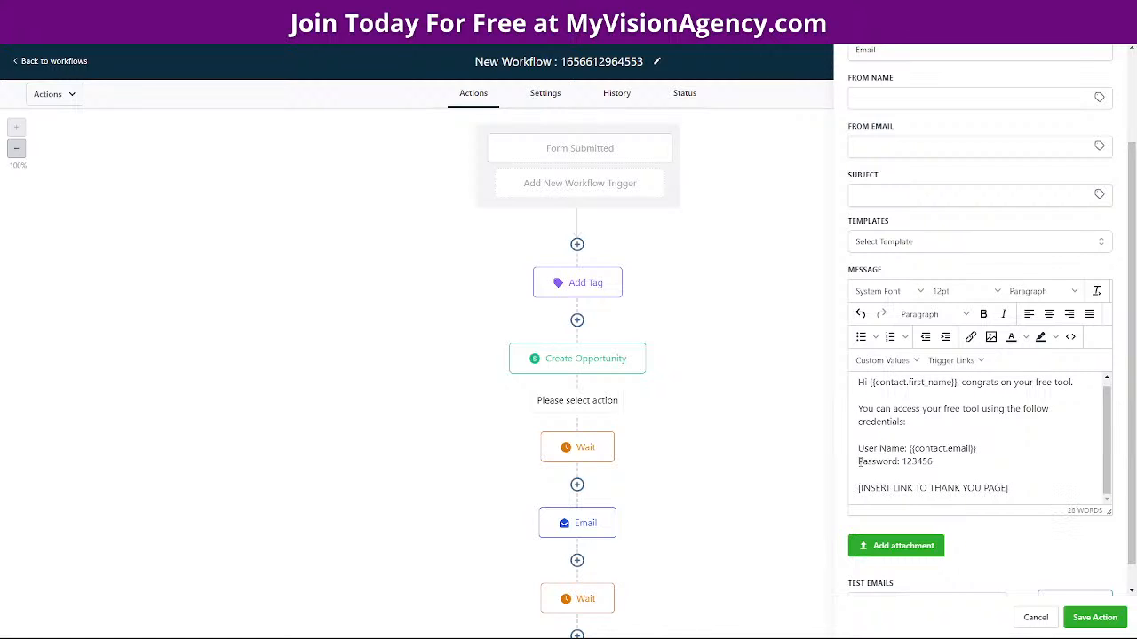
pyautogui.write('URL:')
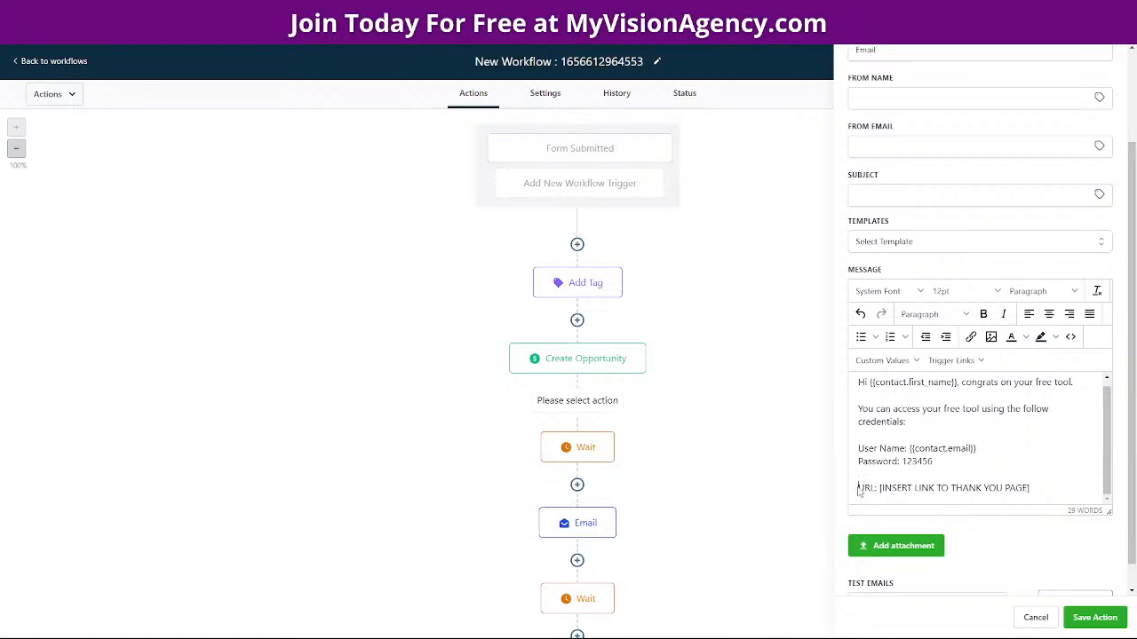
pyautogui.press('BackSpace')
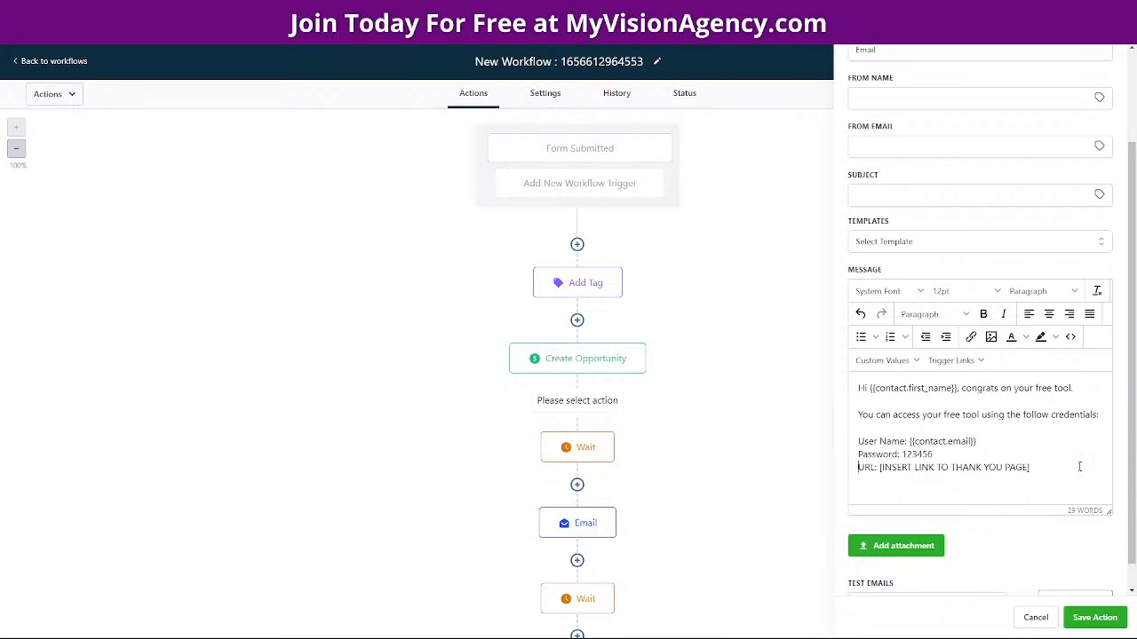
pyautogui.click(1051, 467)
pyautogui.press('Return')
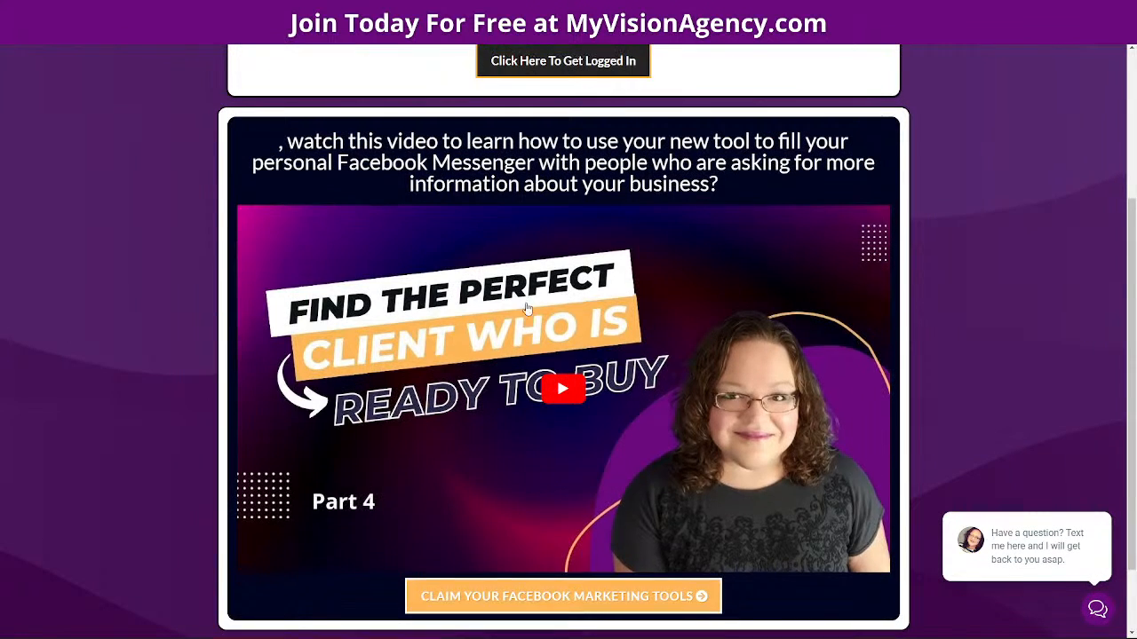
# Test the thank-you page's 'Click Here To Get Logged In' button, then play its tutorial video
pyautogui.scroll(3, 537, 302)
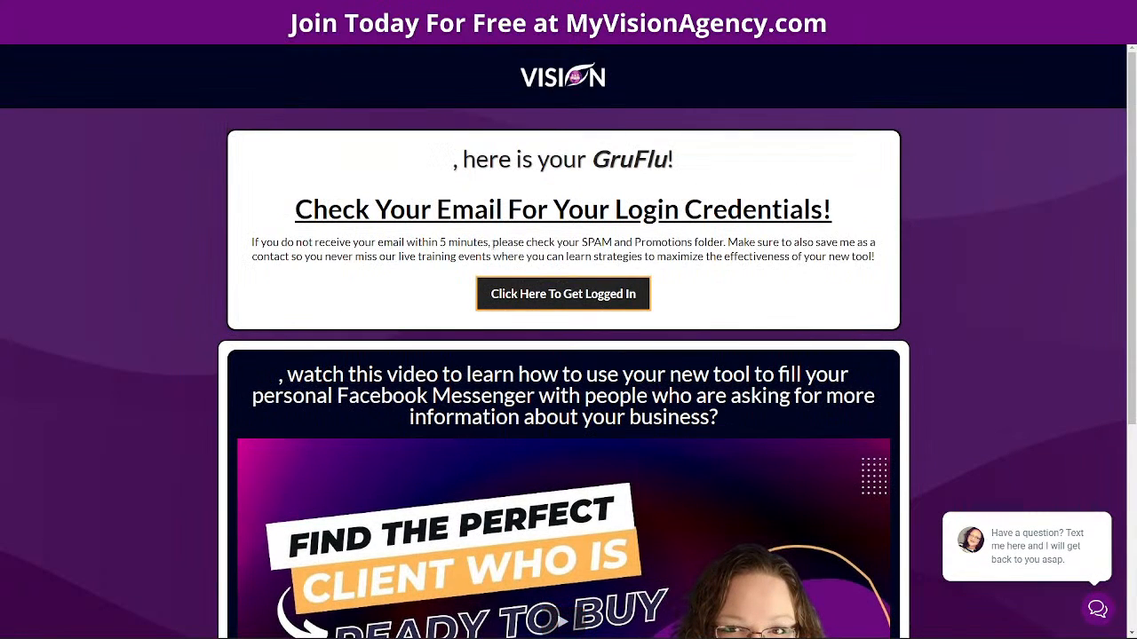
pyautogui.click(536, 302)
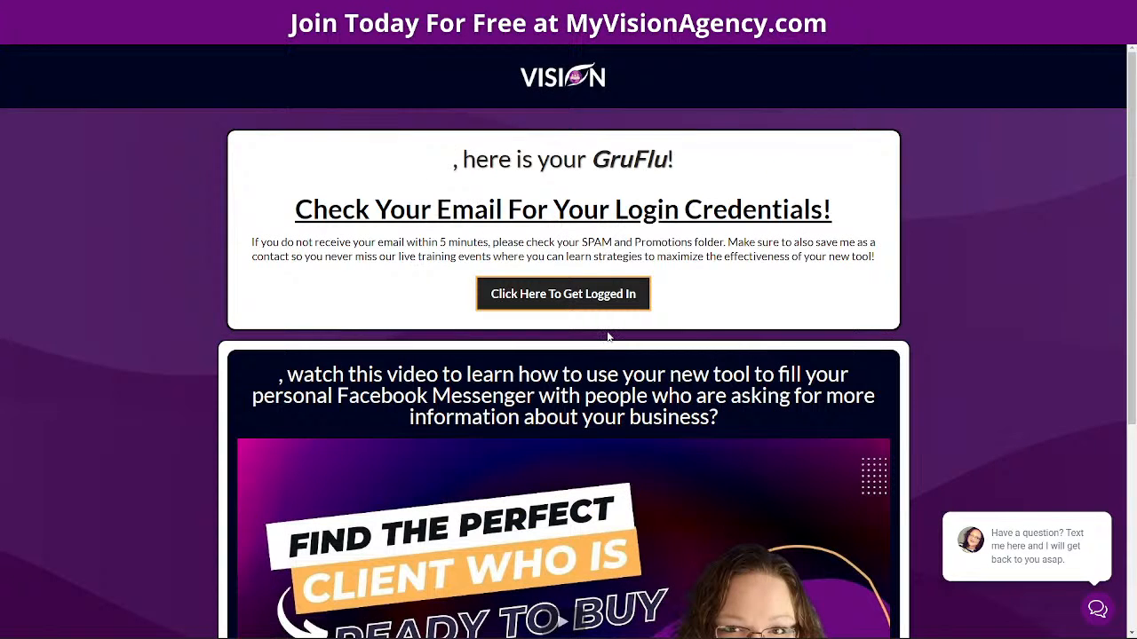
pyautogui.scroll(-3, 521, 273)
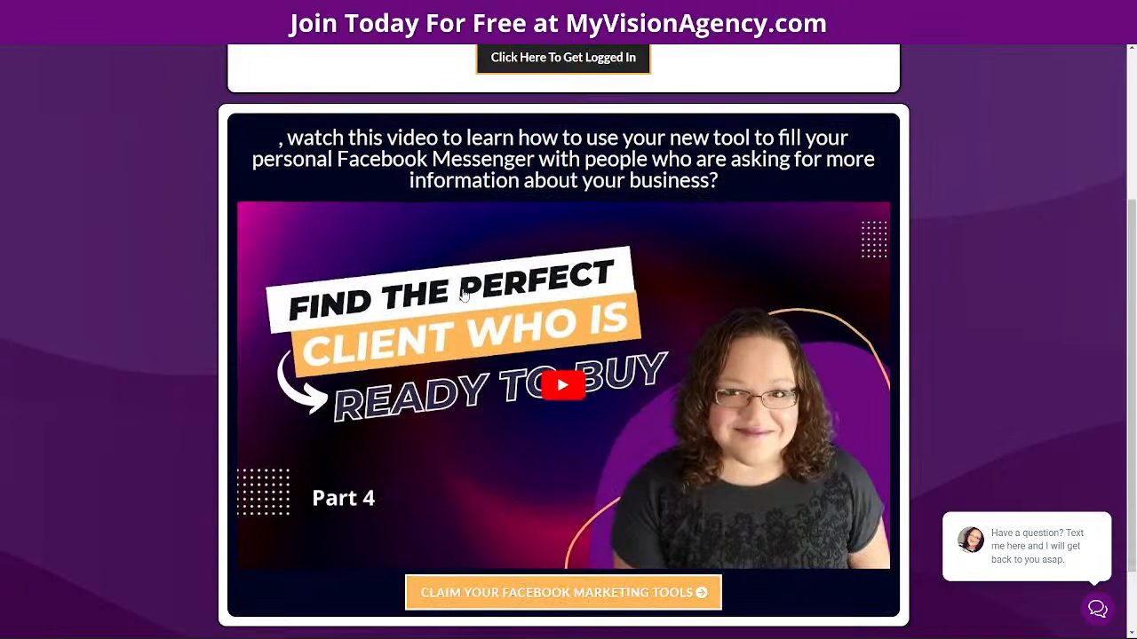
pyautogui.scroll(3, 577, 355)
pyautogui.scroll(-2, 632, 449)
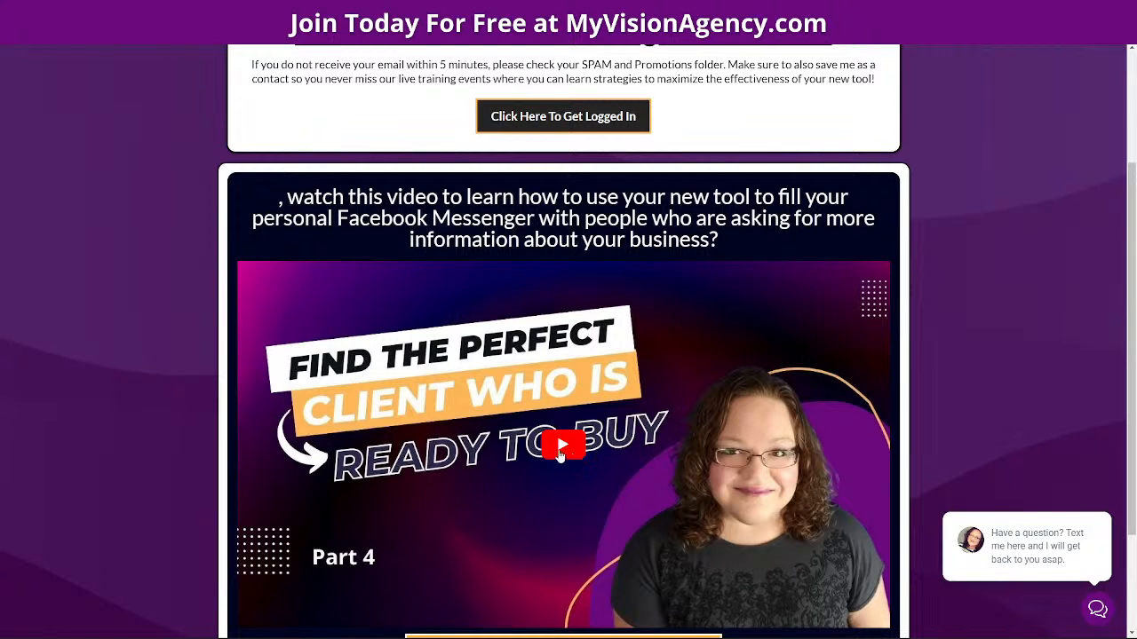
pyautogui.click(328, 292)
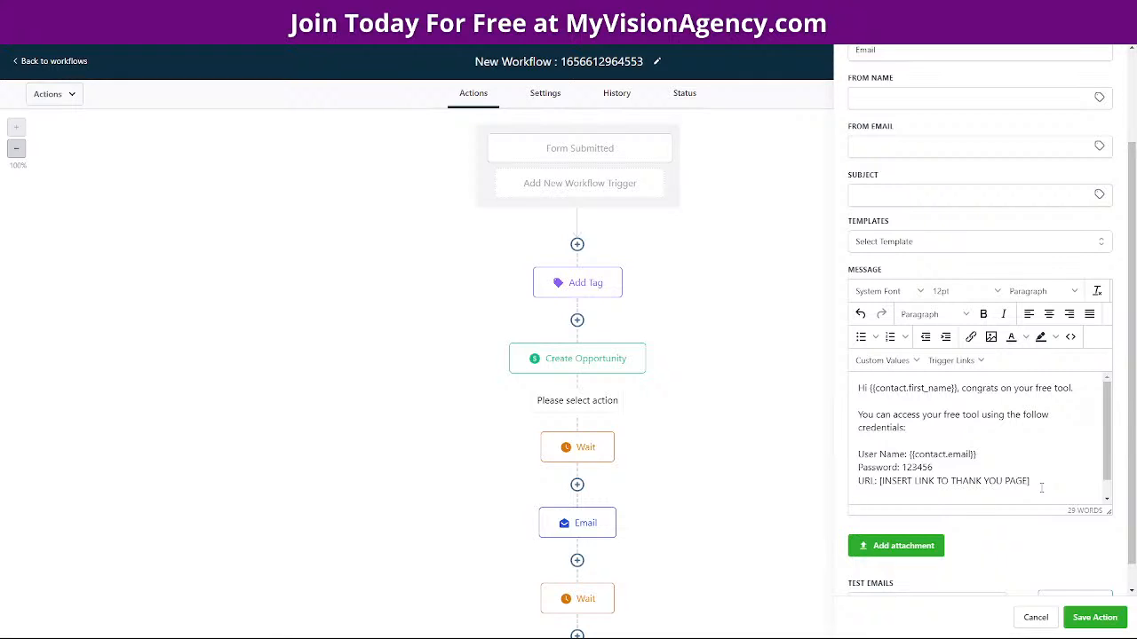
# Append the paragraph 'Make sure to check out the video on that page…' ending 'maximize your Facebook marketing efforts.'
pyautogui.press('Return')
pyautogui.press('Return')
pyautogui.write('THere')
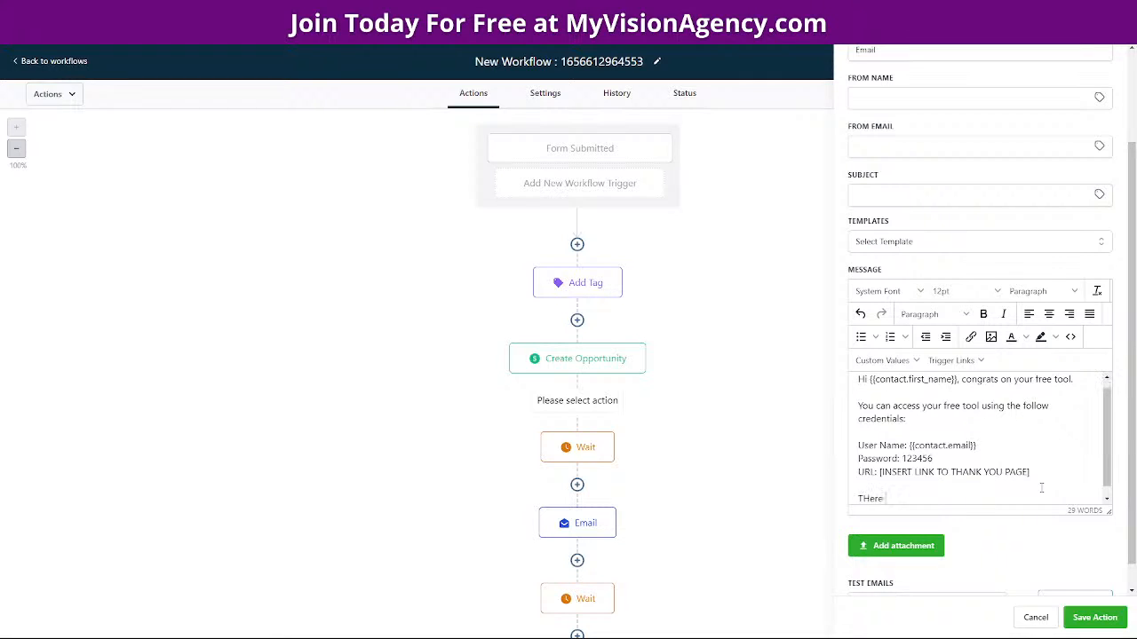
pyautogui.press('BackSpace')
pyautogui.press('BackSpace')
pyautogui.press('BackSpace')
pyautogui.write('Make sure to check out the video ')
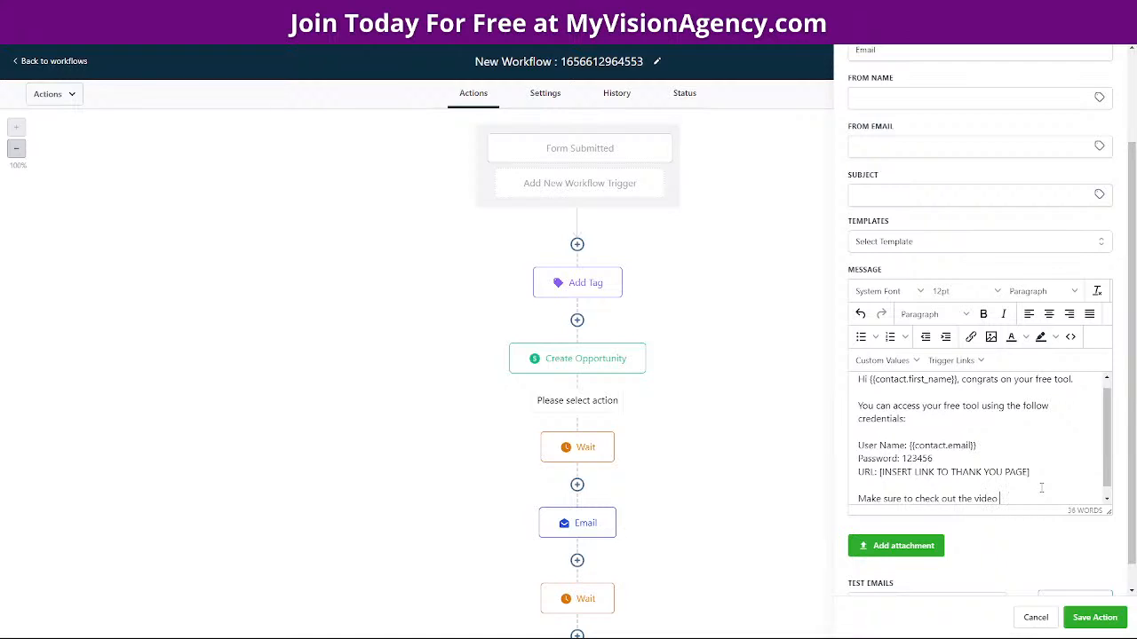
pyautogui.write('on that page')
pyautogui.write(' to see how to')
pyautogui.write(' use t')
pyautogui.press('BackSpace')
pyautogui.write('use the tool to maz')
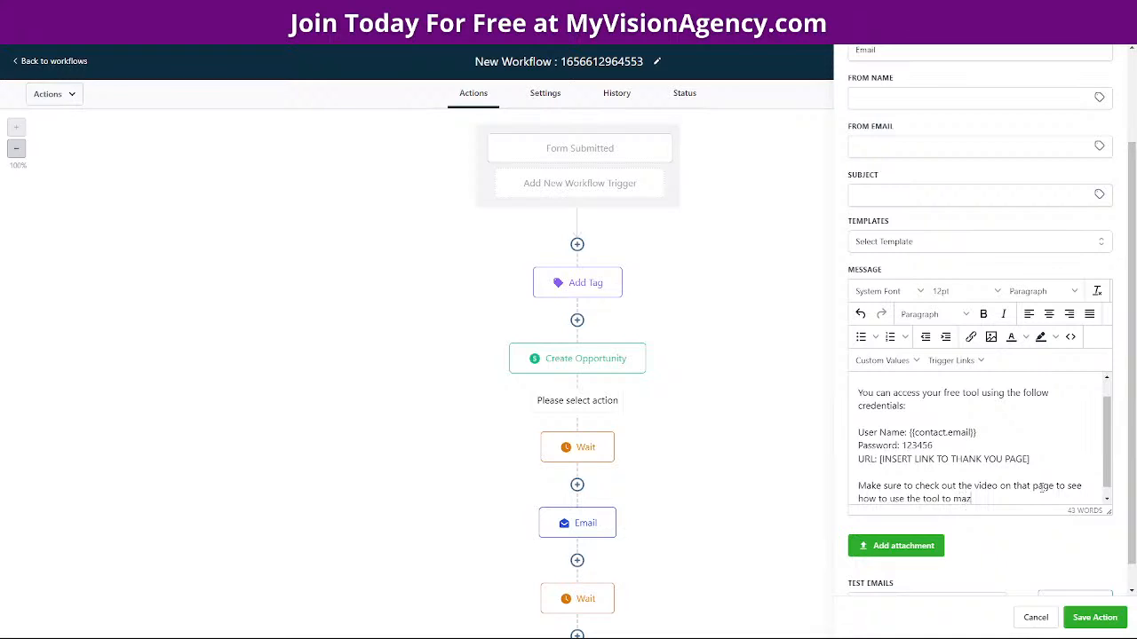
pyautogui.press('BackSpace')
pyautogui.write('x')
pyautogui.write('imzie')
pyautogui.press('BackSpace')
pyautogui.press('BackSpace')
pyautogui.press('BackSpace')
pyautogui.write('ize your Facebook marketing efforts')
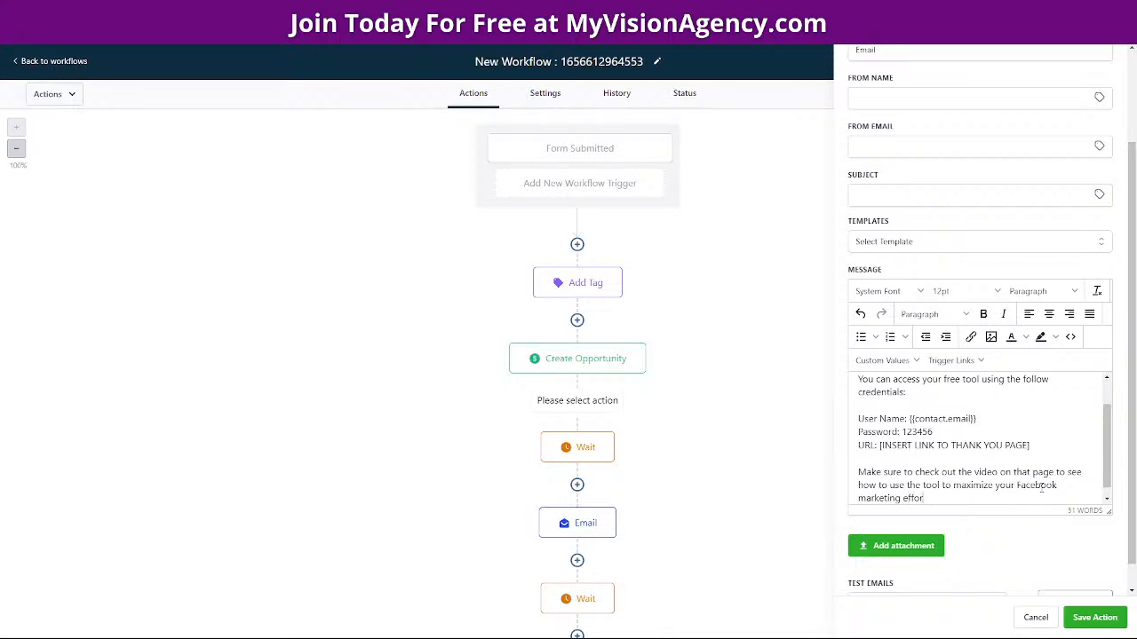
pyautogui.write('.')
pyautogui.scroll(-1, 1042, 488)
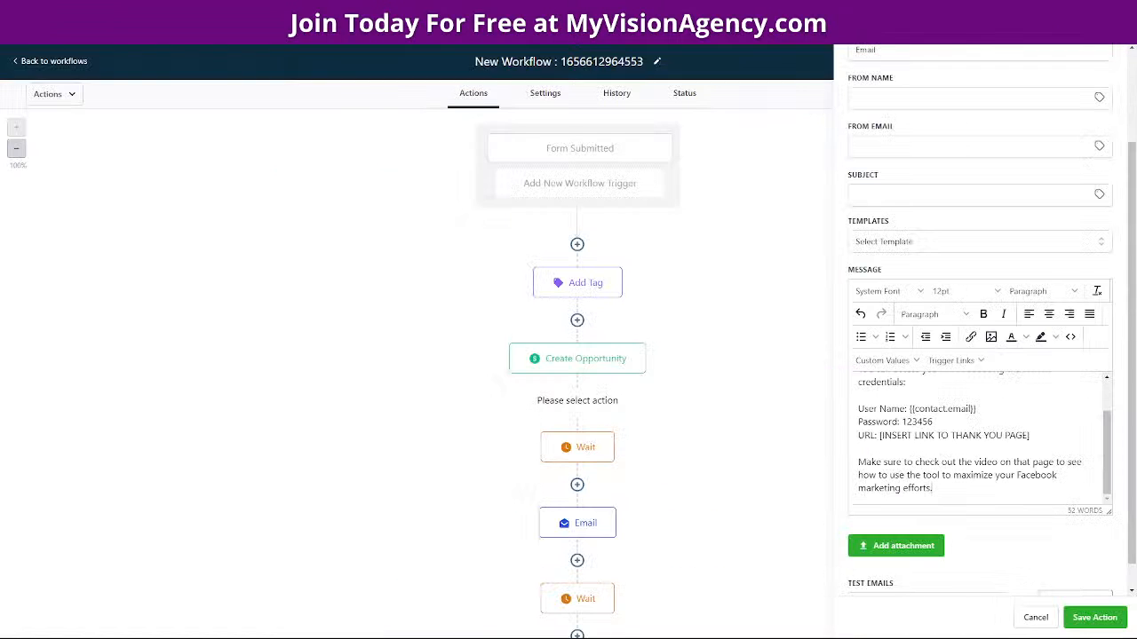
# Drag the Notepad notes window off to the right edge of the screen
pyautogui.moveTo(1136, 67); pyautogui.dragTo(437, 138)
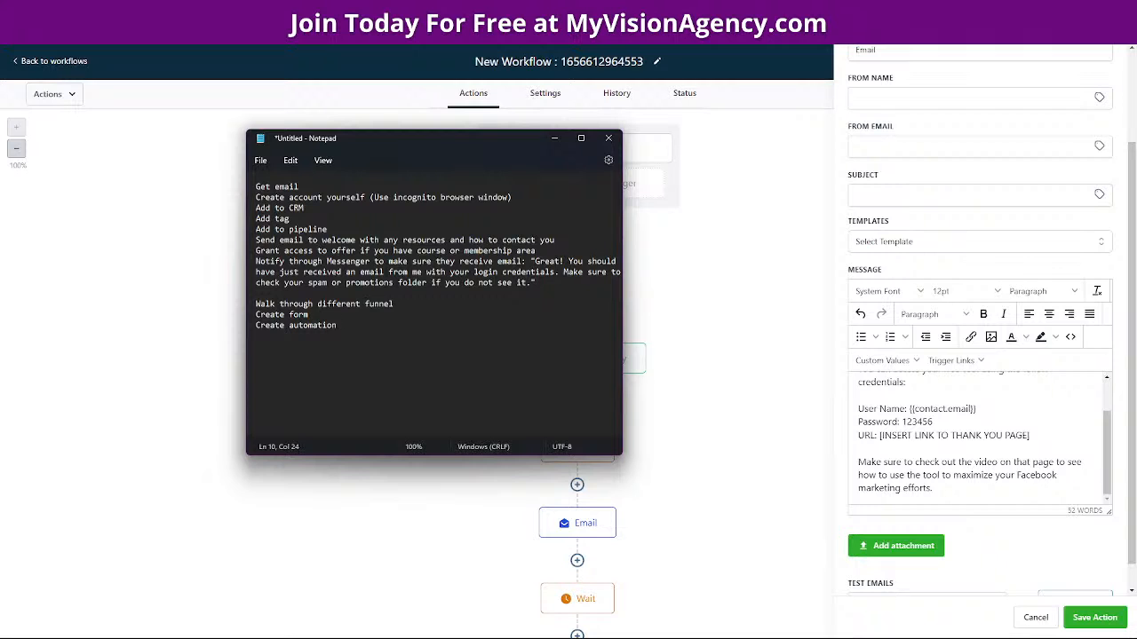
pyautogui.moveTo(452, 145); pyautogui.dragTo(1136, 132)
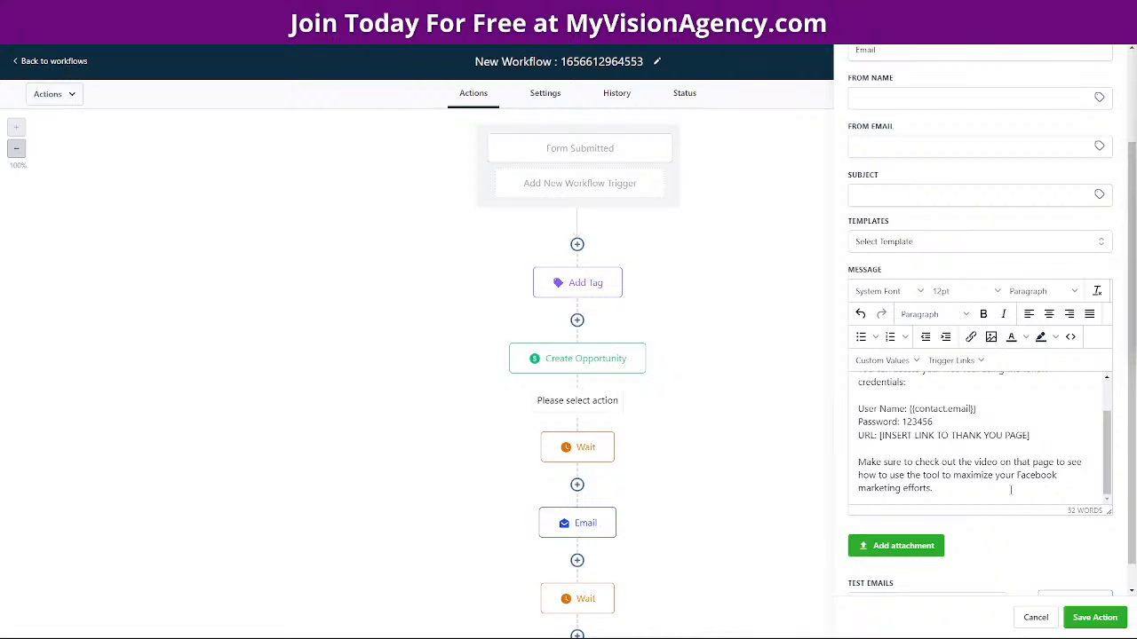
# Add the closing line 'If you have any questions, please feel free to reach out to me.' with a blank line after it
pyautogui.scroll(-1, 965, 494)
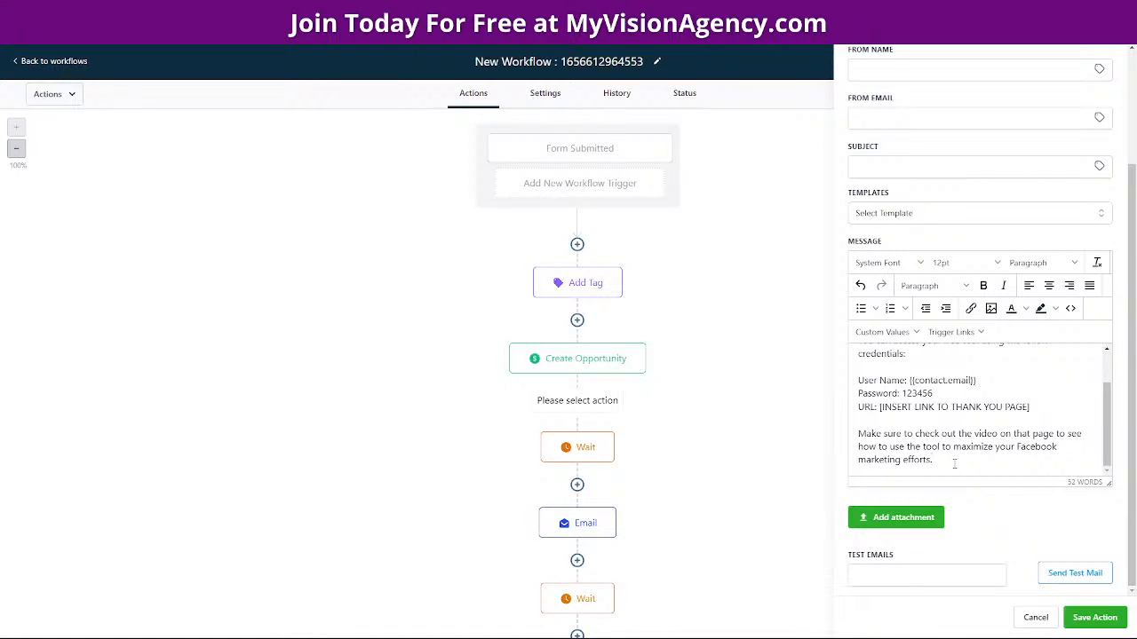
pyautogui.press('Return')
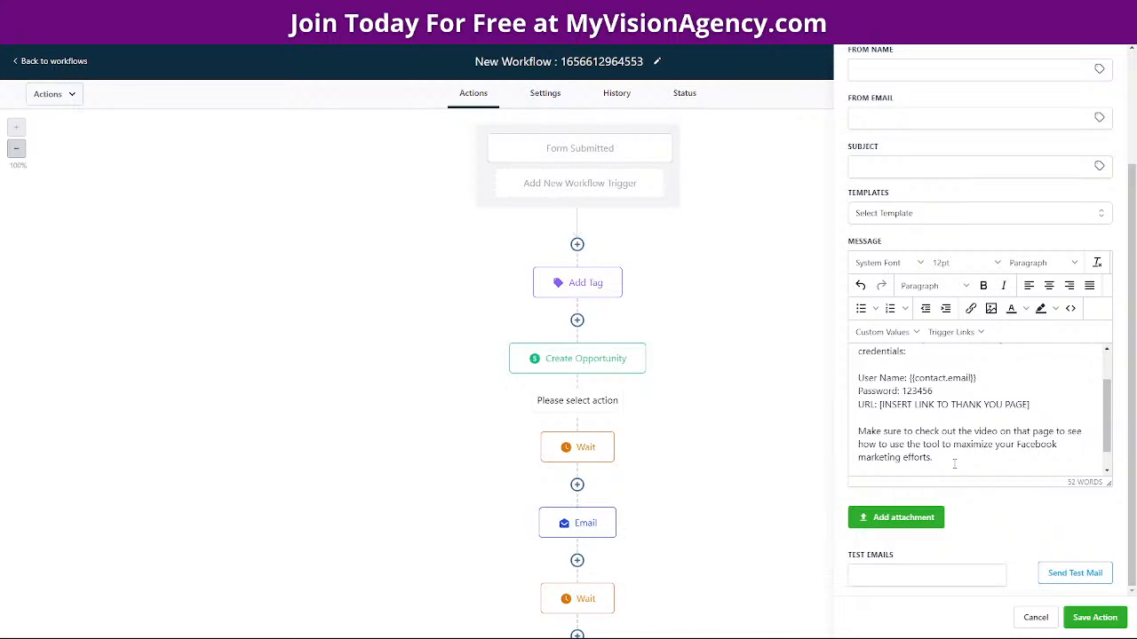
pyautogui.scroll(1, 955, 463)
pyautogui.scroll(-1, 955, 464)
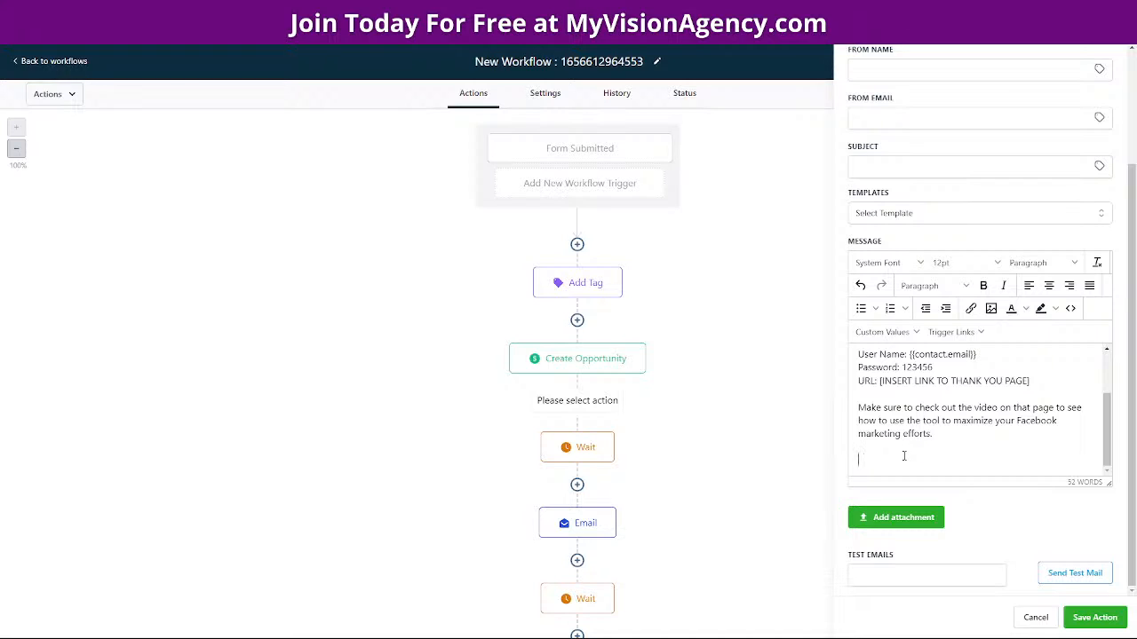
pyautogui.write('If you fr')
pyautogui.press('BackSpace')
pyautogui.press('BackSpace')
pyautogui.press('BackSpace')
pyautogui.write('have any questions, pleas')
pyautogui.press('BackSpace')
pyautogui.press('BackSpace')
pyautogui.write('ase feel free to reach out to me.')
pyautogui.press('Return')
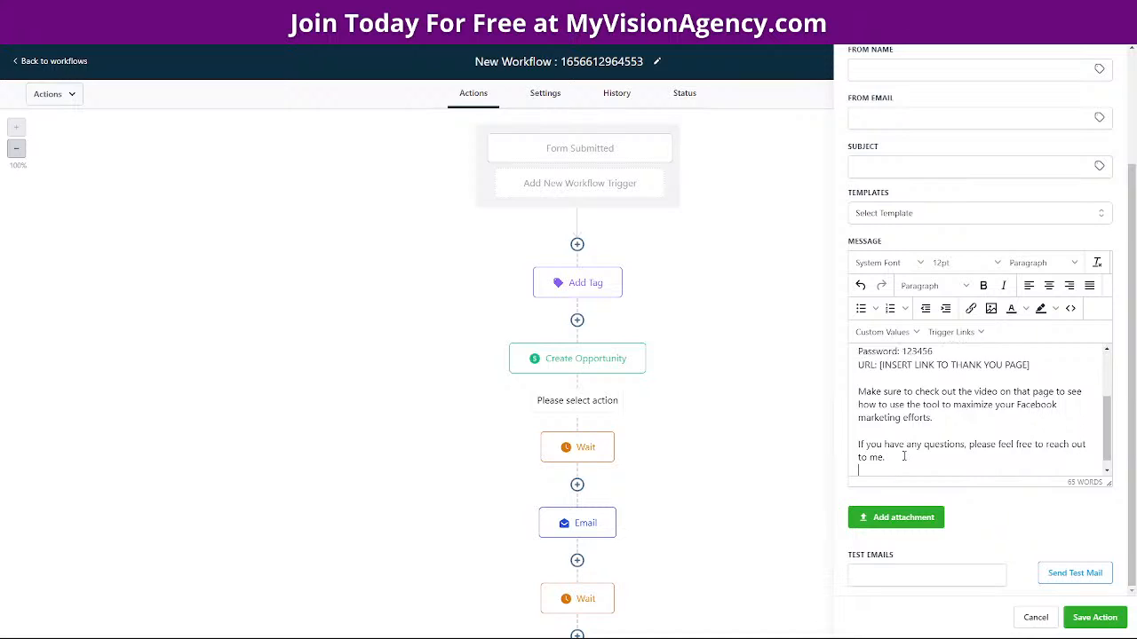
pyautogui.press('Return')
# Insert the User > Signature custom value below the closing line
pyautogui.scroll(-1, 902, 456)
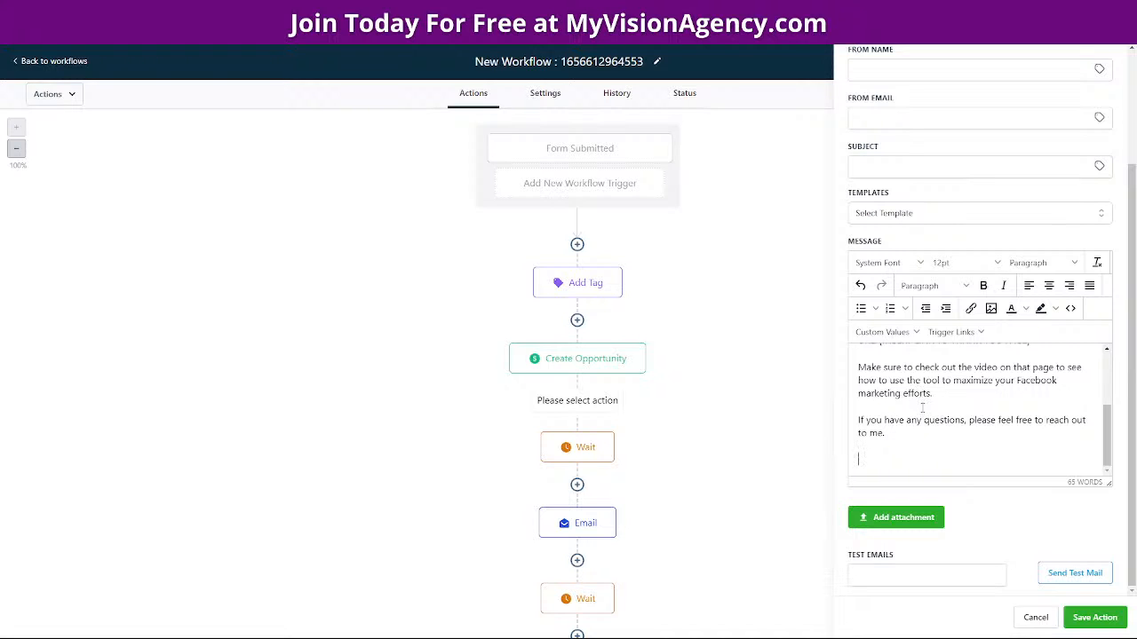
pyautogui.click(884, 333)
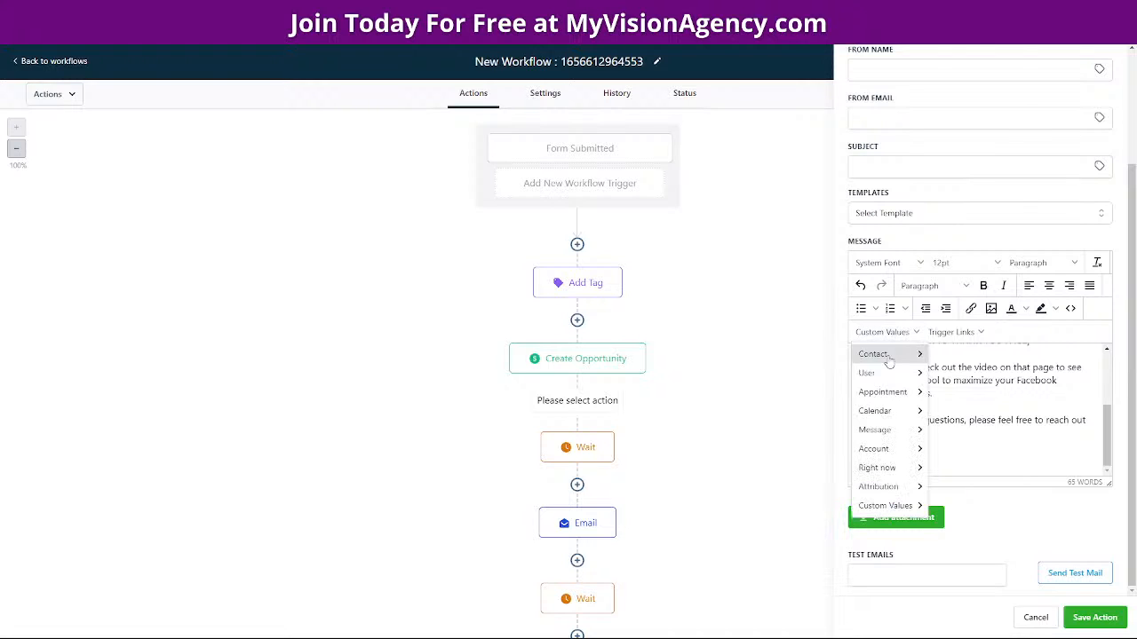
pyautogui.moveTo(871, 377)
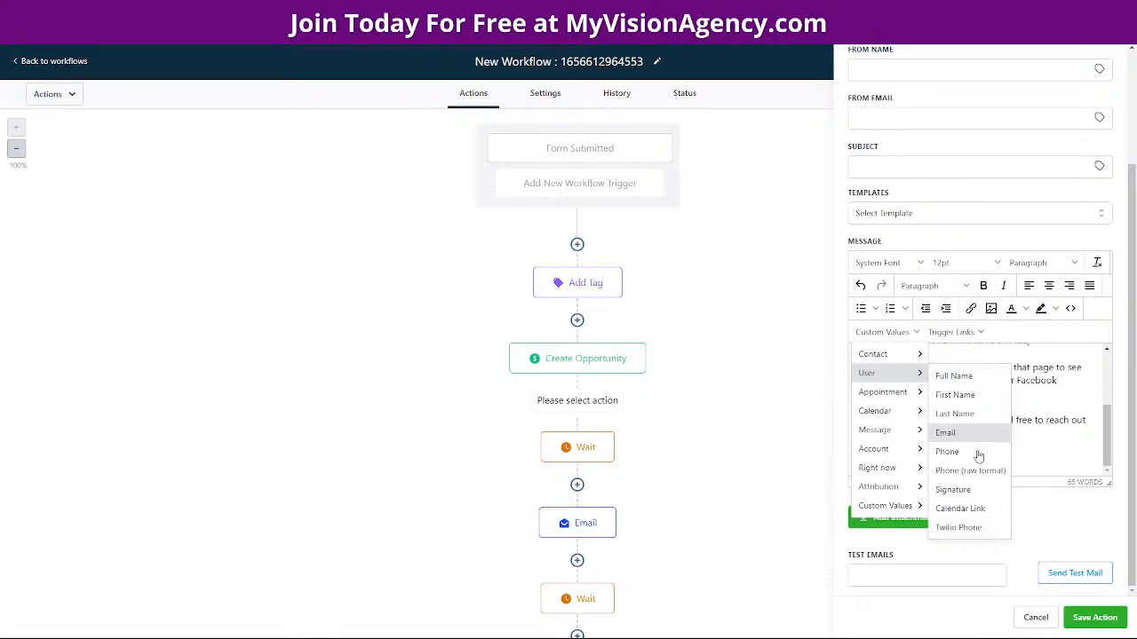
pyautogui.click(953, 491)
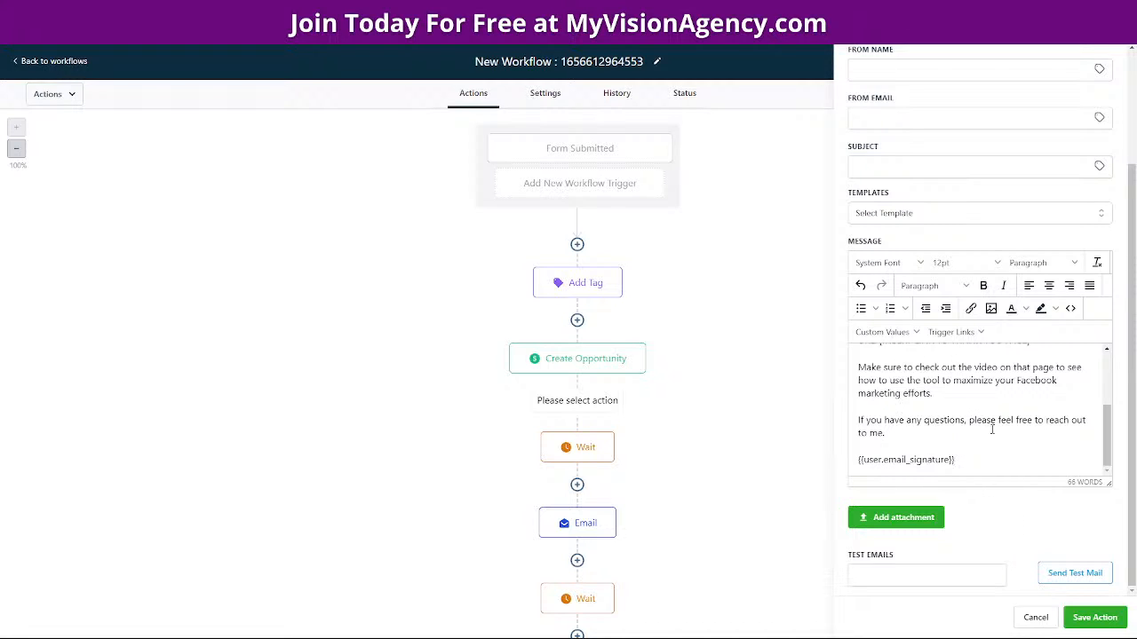
# Start the welcome email subject with the 💥 emoji followed by 'Welcome!'
pyautogui.click(1094, 617)
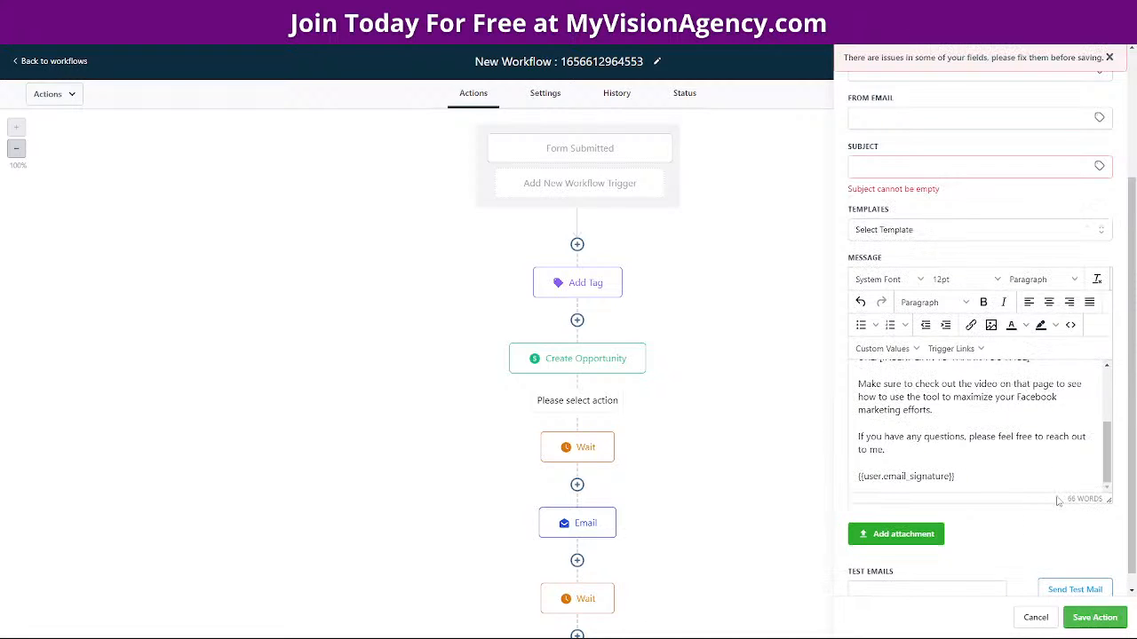
pyautogui.click(922, 171)
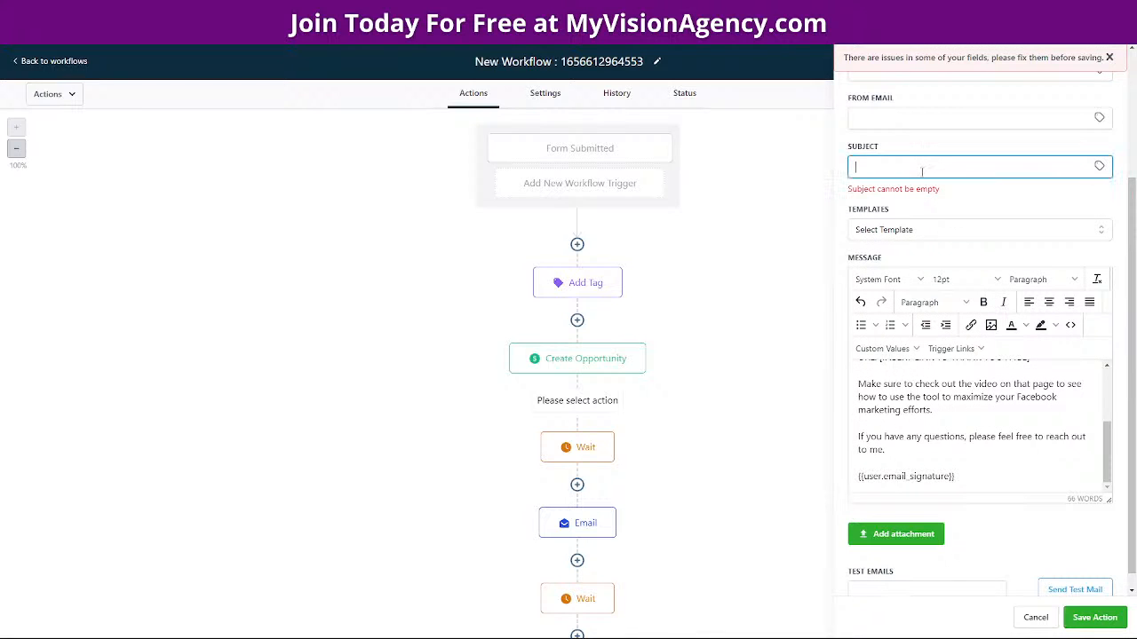
pyautogui.write('We')
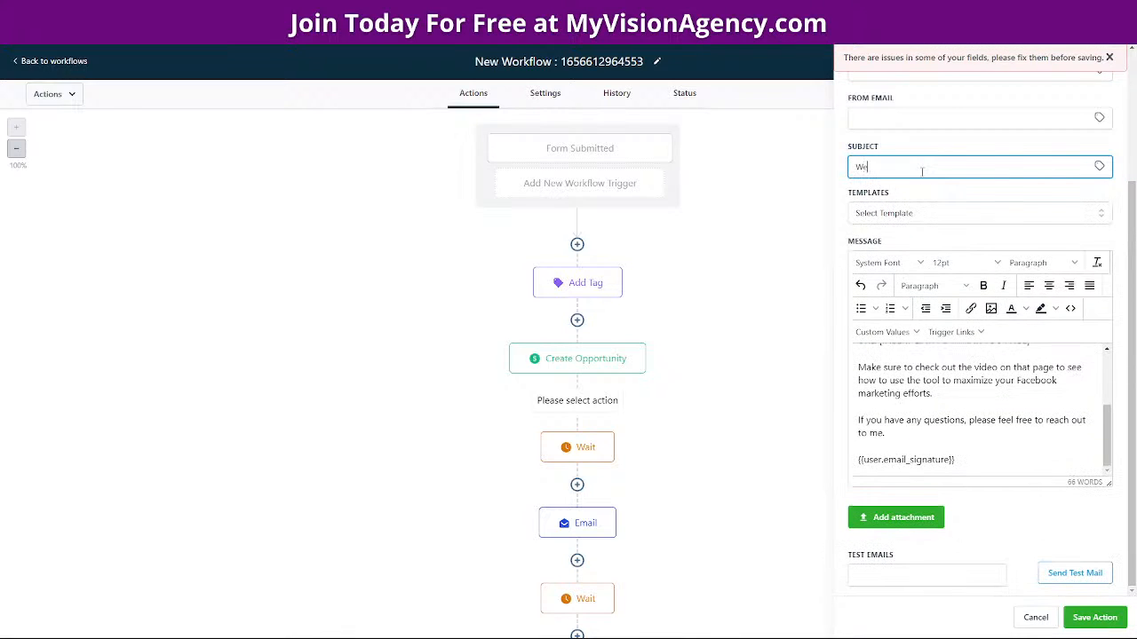
pyautogui.write('lcome!')
pyautogui.click(855, 166)
pyautogui.rightClick(854, 166)
pyautogui.click(875, 172)
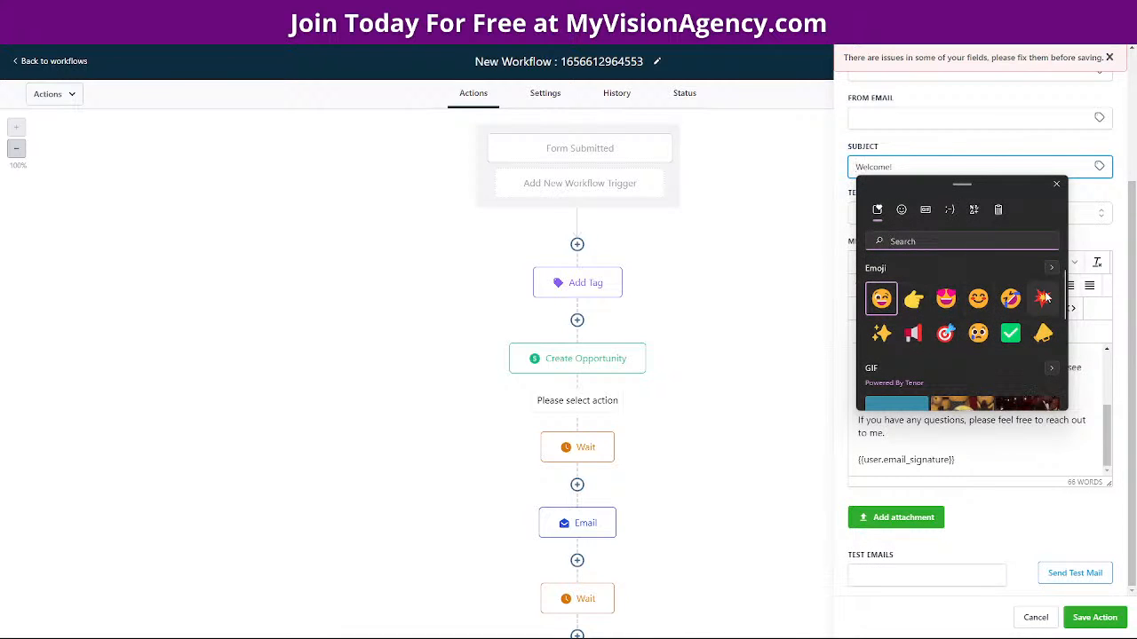
pyautogui.click(1044, 299)
pyautogui.press('Escape')
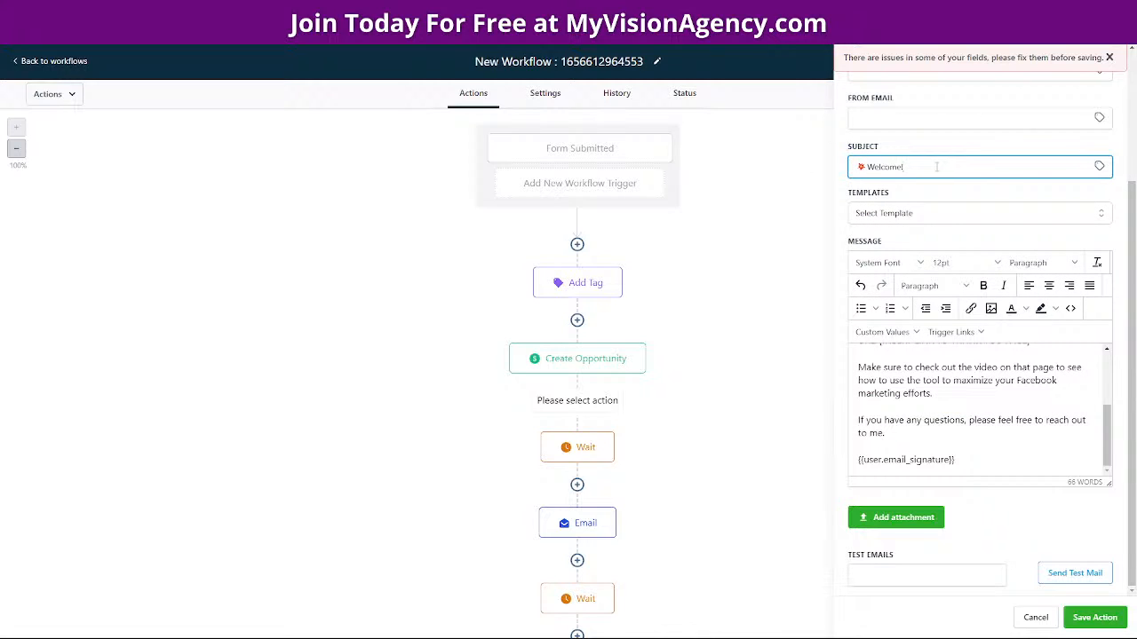
# Complete the subject with the contact's first name and '! Here is your GruFlu', then save the step
pyautogui.write(',')
pyautogui.click(1098, 167)
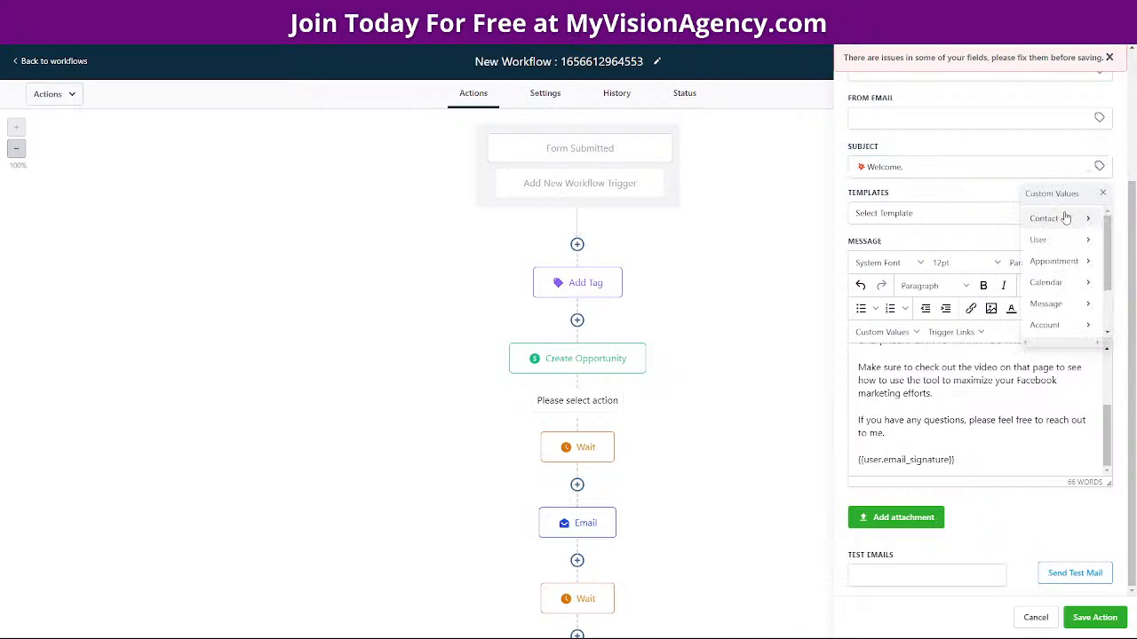
pyautogui.click(1066, 218)
pyautogui.click(1038, 240)
pyautogui.click(996, 168)
pyautogui.write('! H')
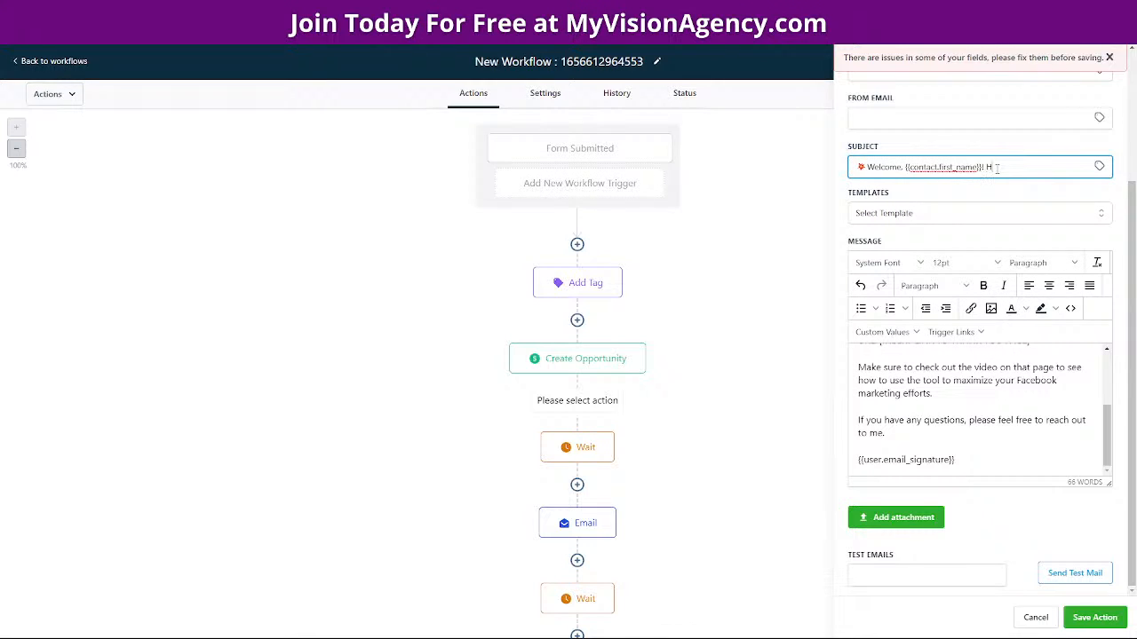
pyautogui.write('ere is your GruFlu')
pyautogui.click(1094, 617)
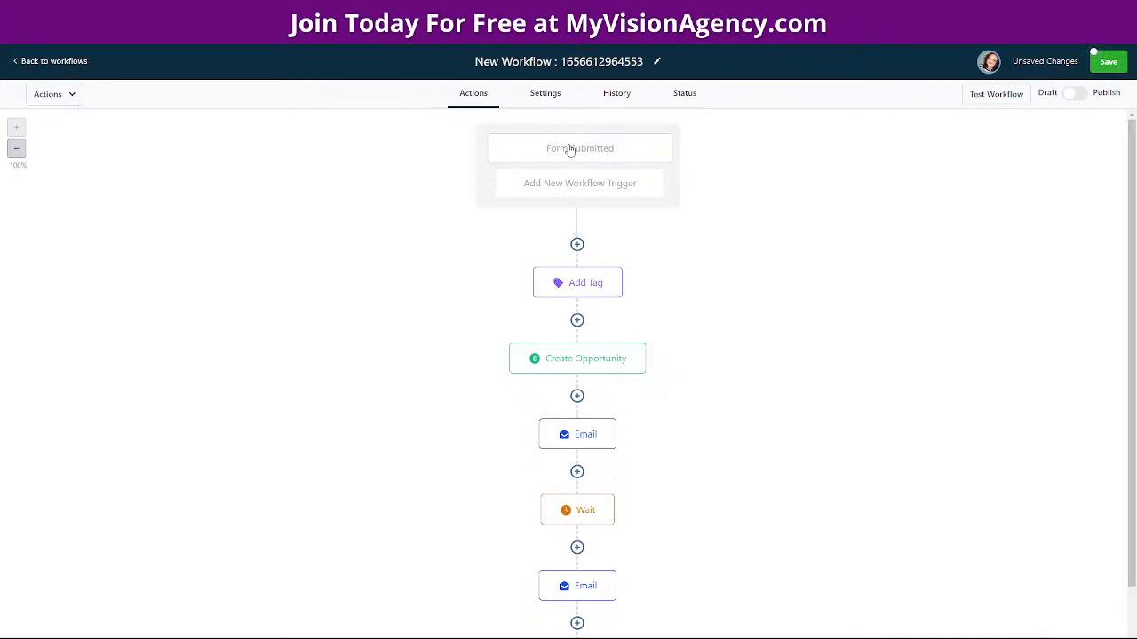
# Review the Add Tag, Create Opportunity, first Email and Wait steps, then open the 'Here are your resources' email
pyautogui.click(586, 282)
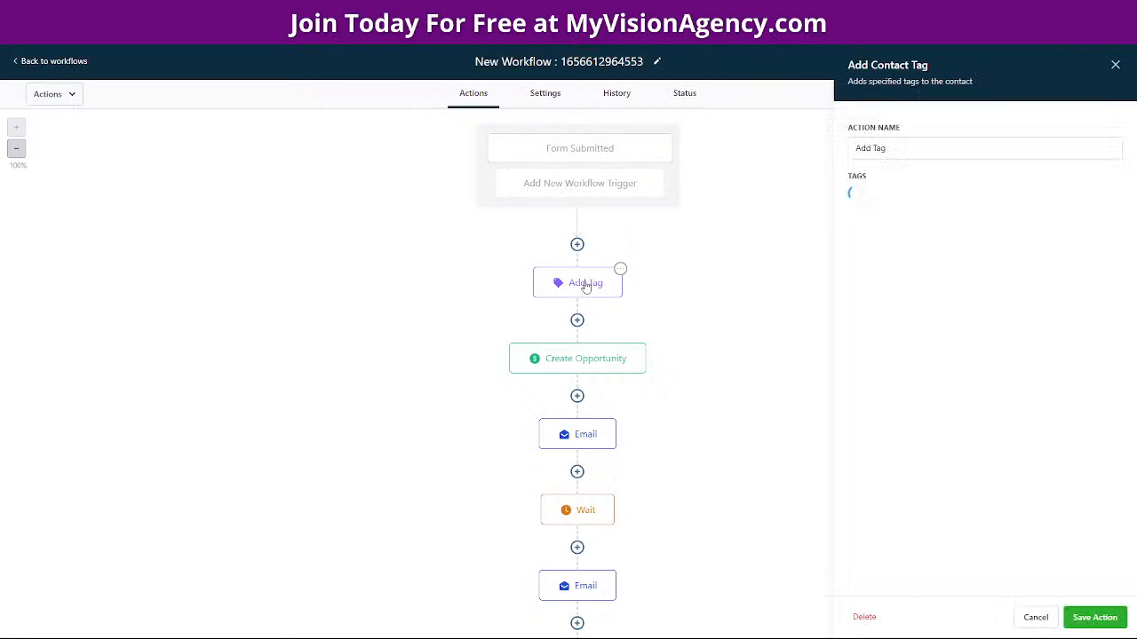
pyautogui.click(574, 362)
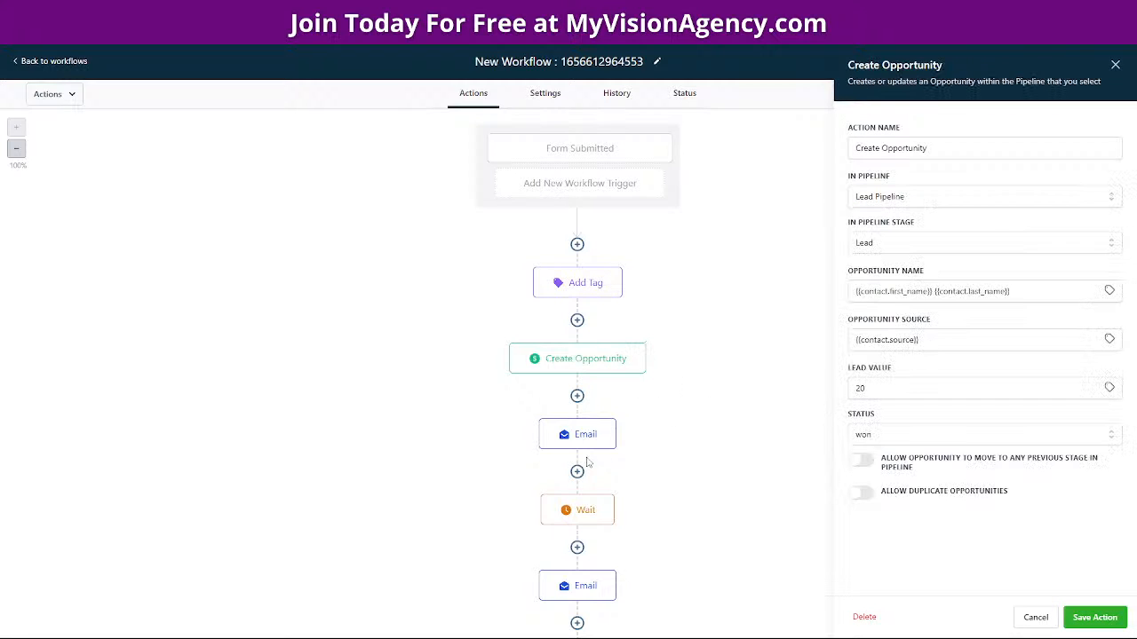
pyautogui.click(578, 440)
pyautogui.scroll(-5, 1012, 515)
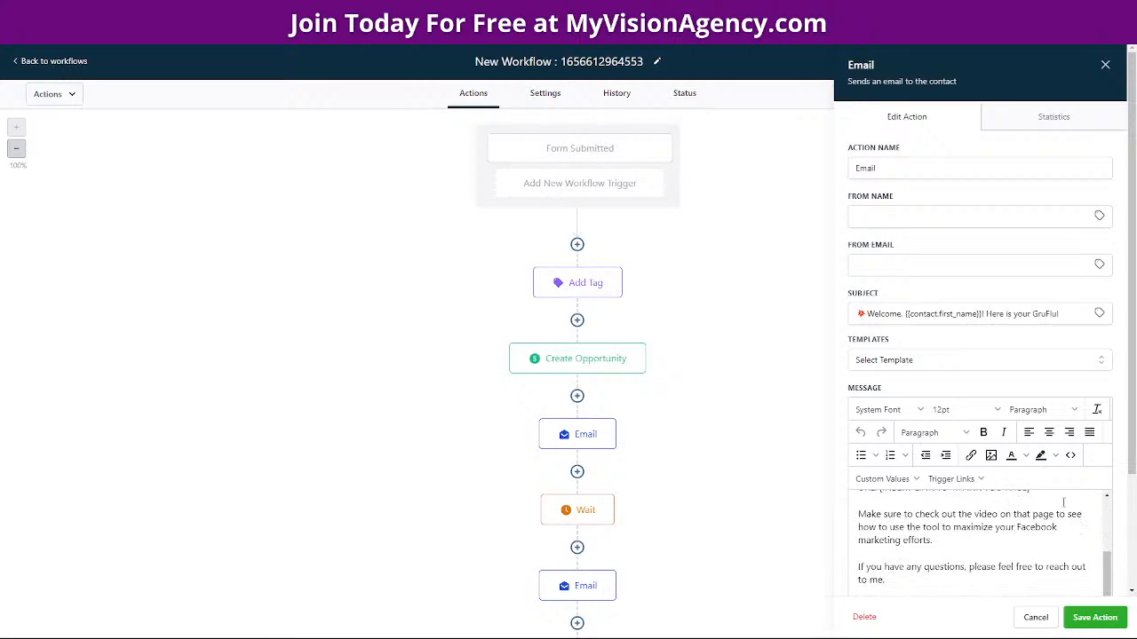
pyautogui.scroll(-1, 941, 507)
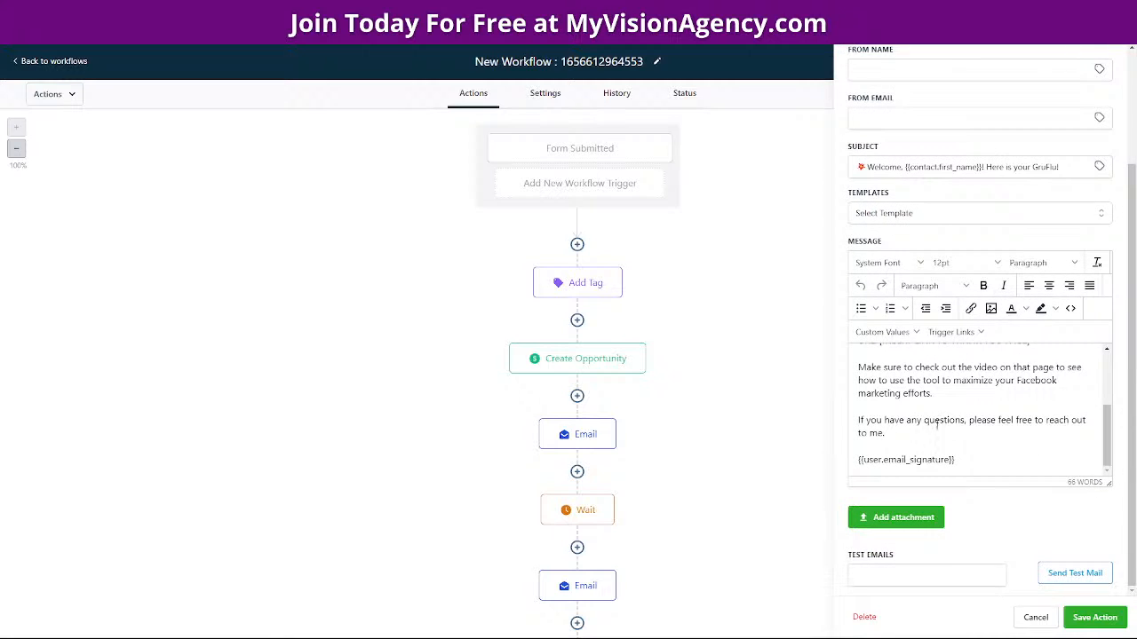
pyautogui.click(579, 509)
pyautogui.scroll(-1, 716, 431)
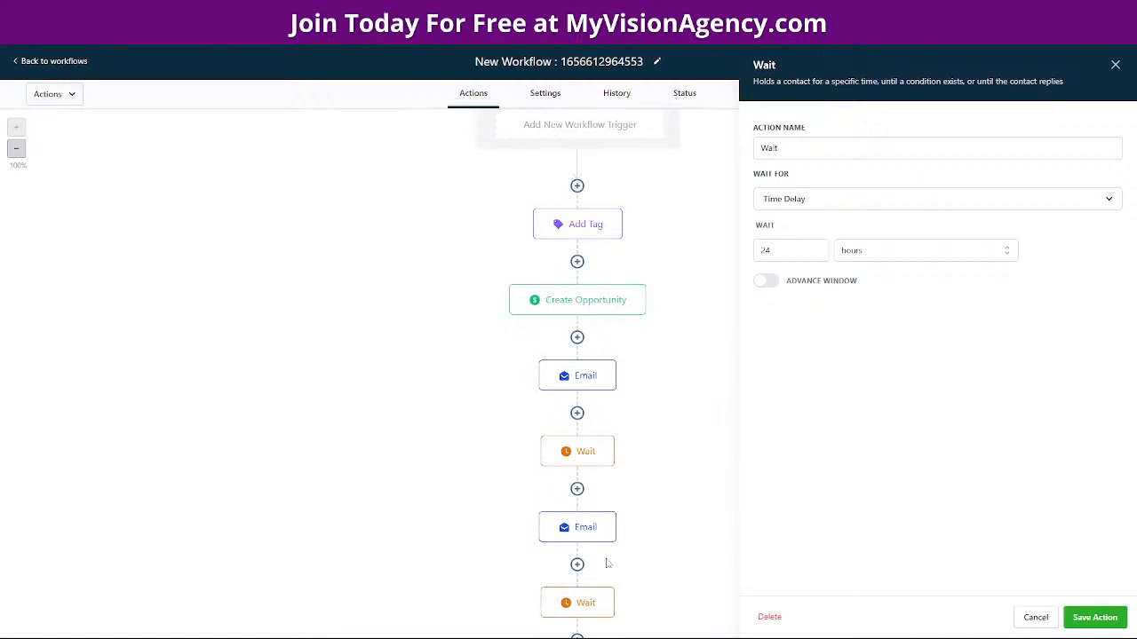
pyautogui.click(584, 533)
pyautogui.scroll(-2, 885, 379)
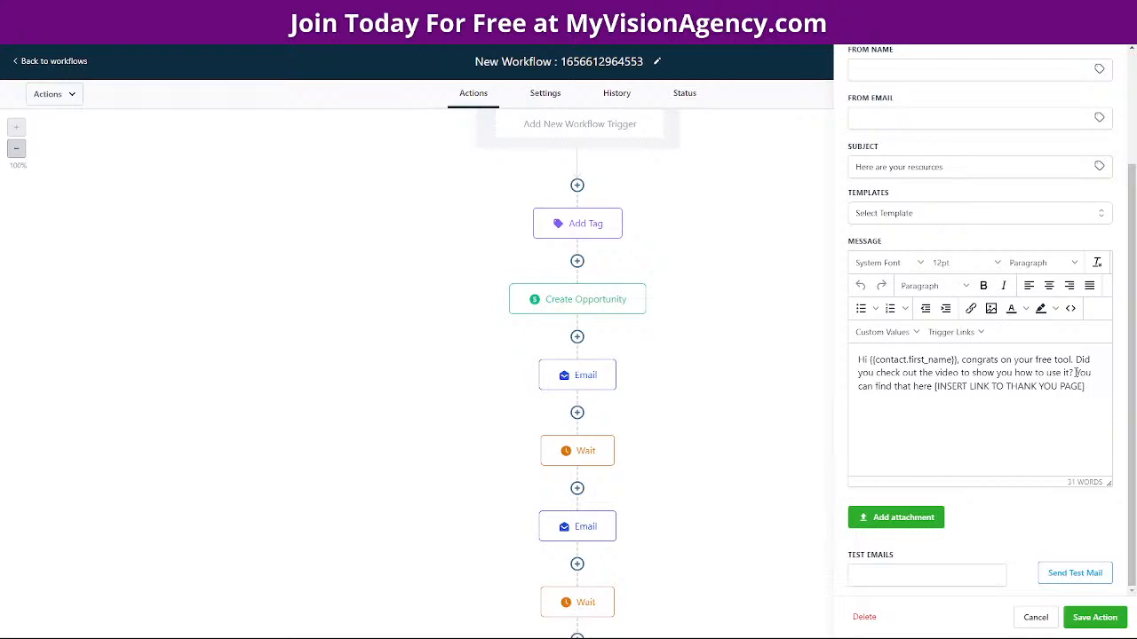
# Delete the 'congrats on your free tool!' phrase and leave a blank line after the greeting
pyautogui.moveTo(1070, 359); pyautogui.dragTo(962, 356)
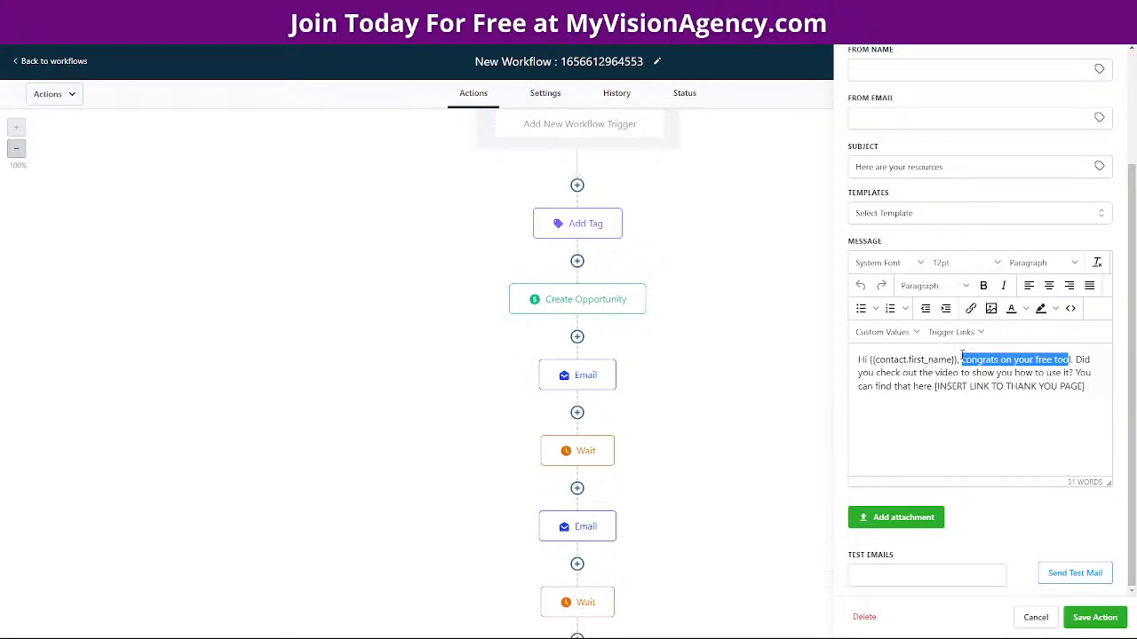
pyautogui.press('BackSpace')
pyautogui.press('Delete')
pyautogui.press('Return')
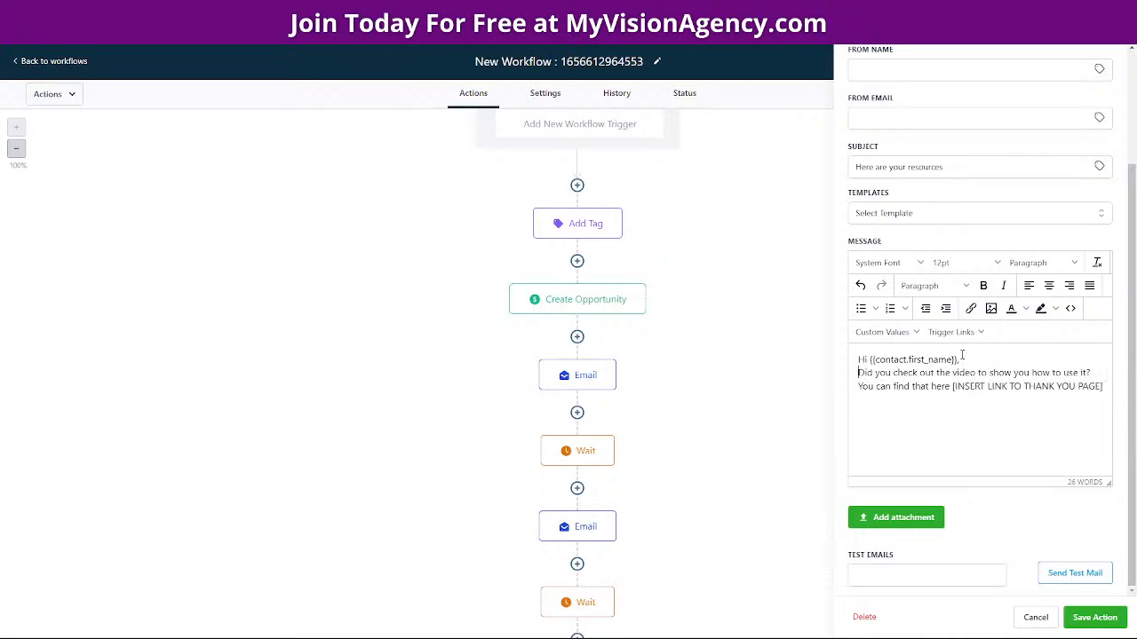
pyautogui.press('Return')
# Write a follow-up sentence asking if they have questions or need any help, ending 'with.'
pyautogui.write('I jus')
pyautogui.write('t wanted to fo')
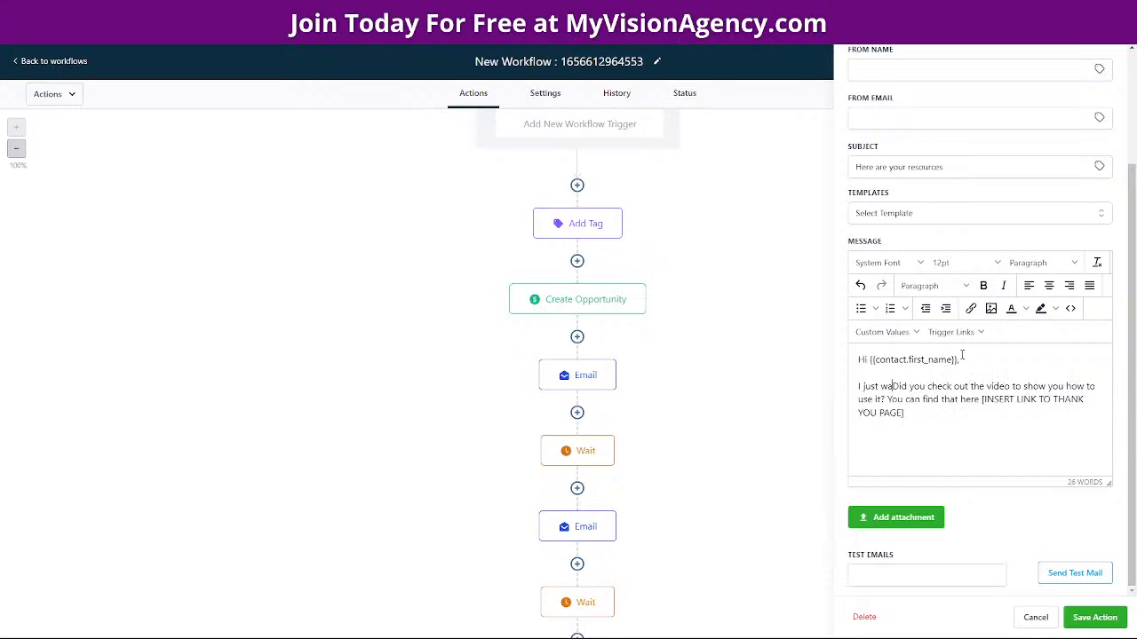
pyautogui.write('llow upp')
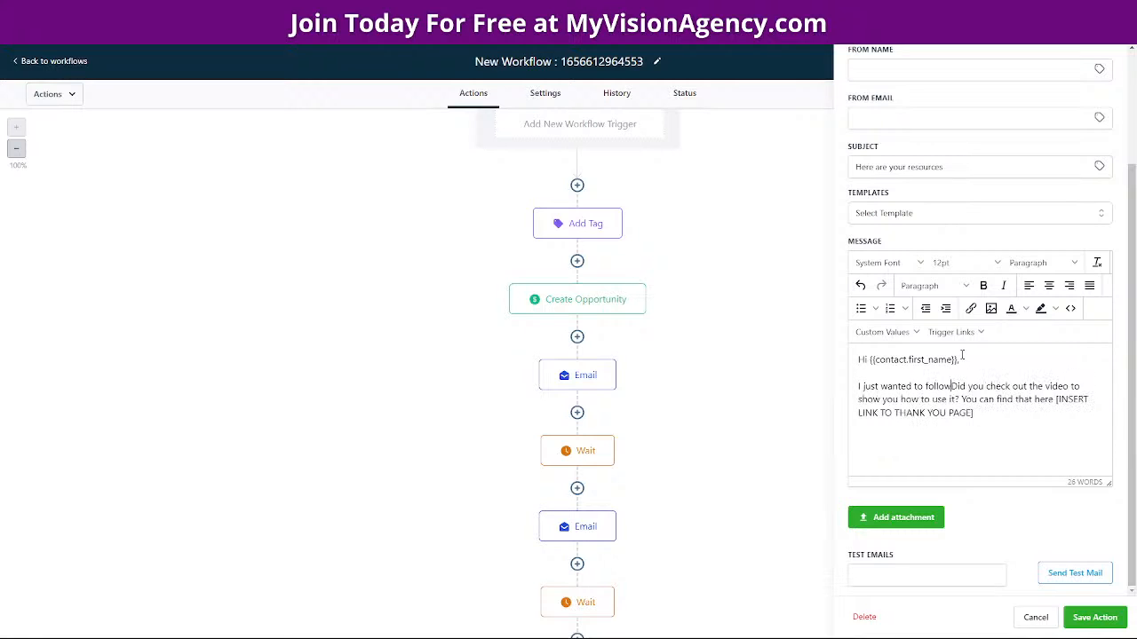
pyautogui.press('BackSpace')
pyautogui.press('BackSpace')
pyautogui.write('with you to see if you ha')
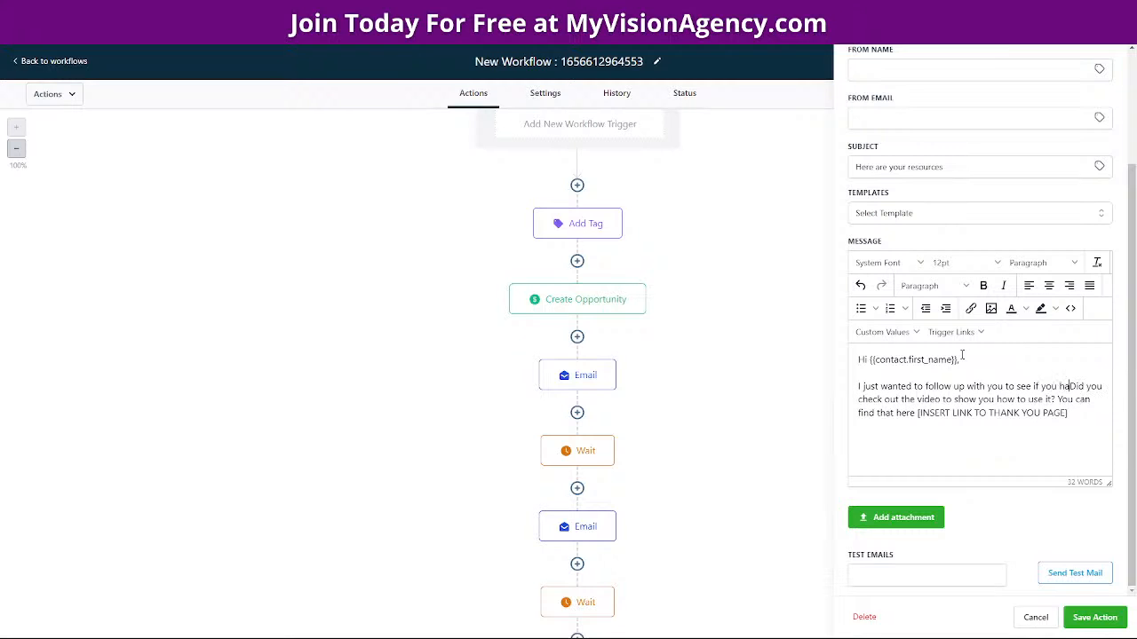
pyautogui.write('d any q')
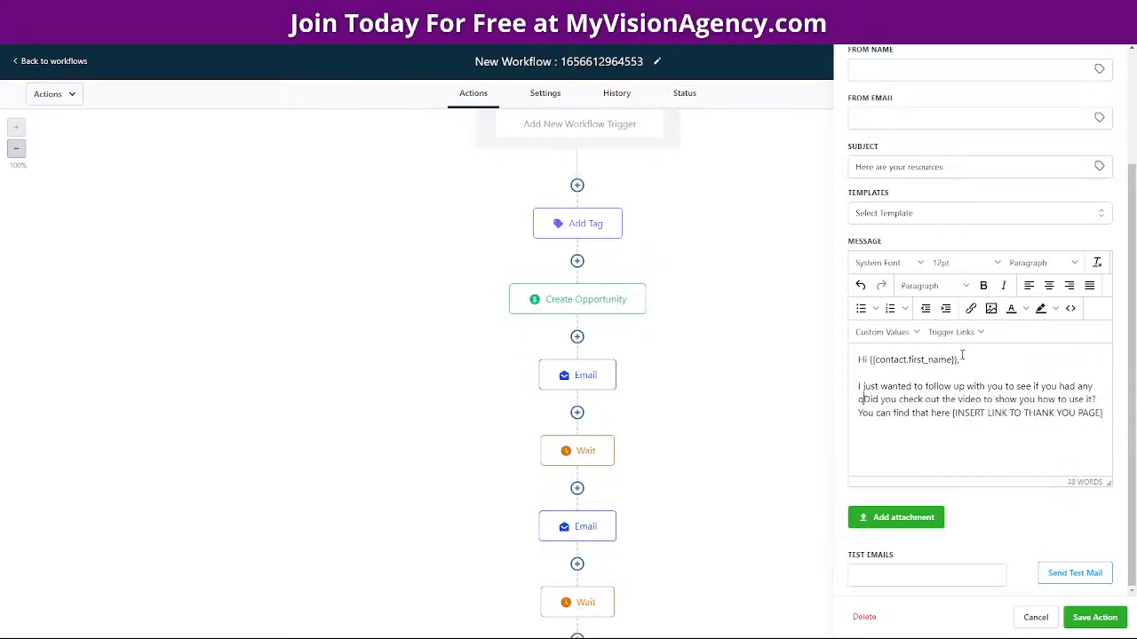
pyautogui.write('uestions and ')
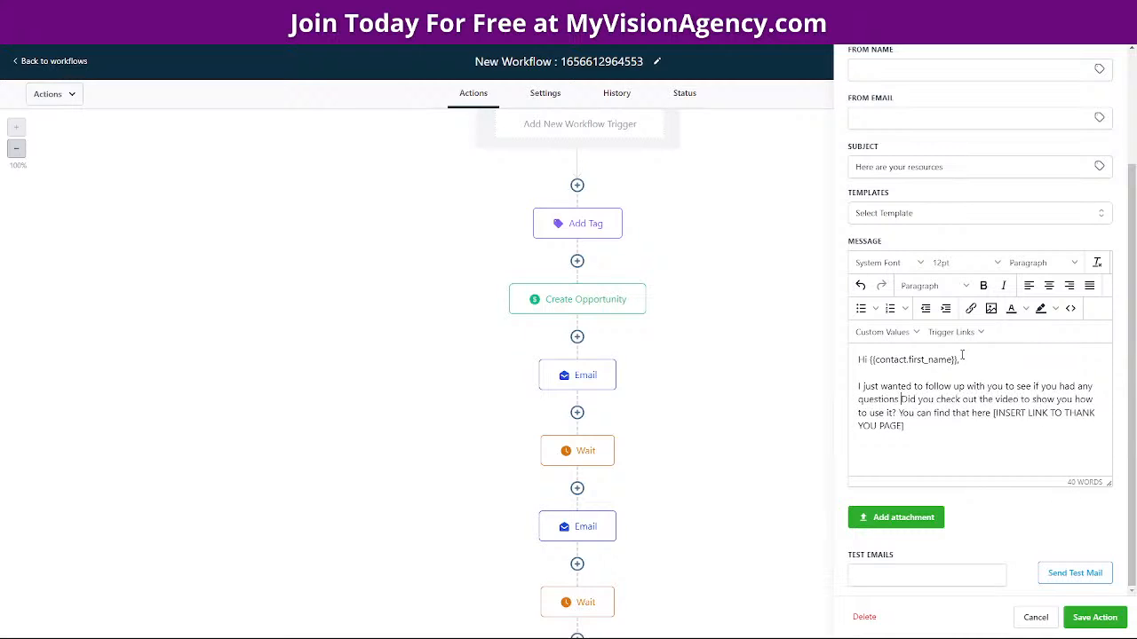
pyautogui.write('if there ')
pyautogui.write('is anything I can d')
pyautogui.write('o to help you g')
pyautogui.write('et onbo')
pyautogui.press('BackSpace')
pyautogui.press('BackSpace')
pyautogui.press('BackSpace')
pyautogui.press('BackSpace')
pyautogui.press('BackSpace')
pyautogui.press('BackSpace')
pyautogui.press('BackSpace')
pyautogui.press('BackSpace')
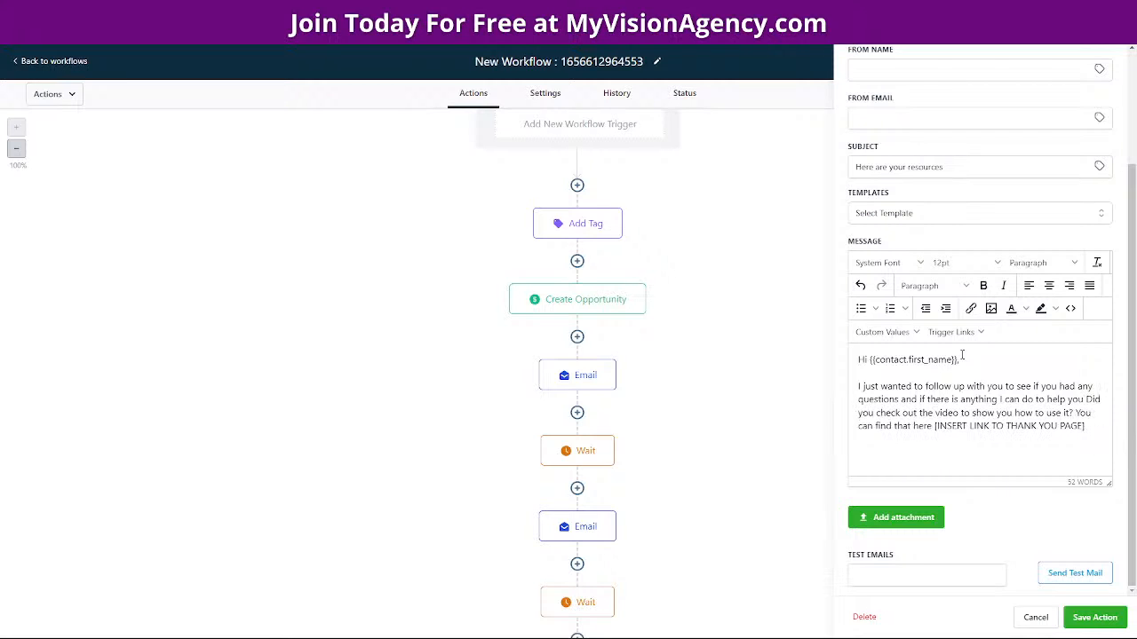
pyautogui.press('BackSpace')
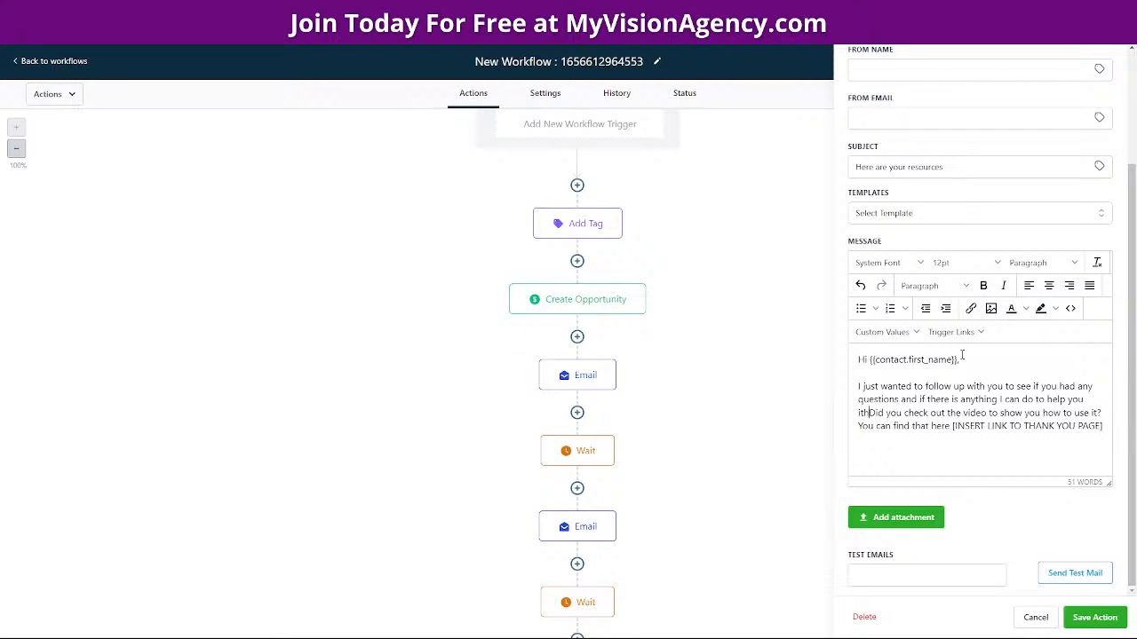
pyautogui.write('with.')
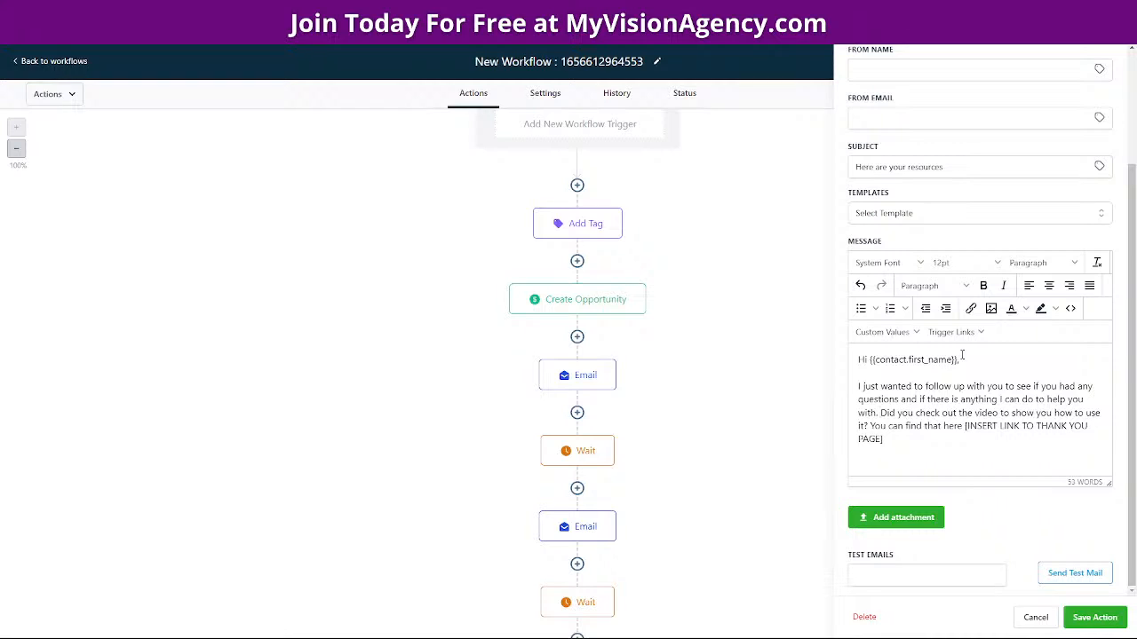
pyautogui.press('Return')
pyautogui.press('Return')
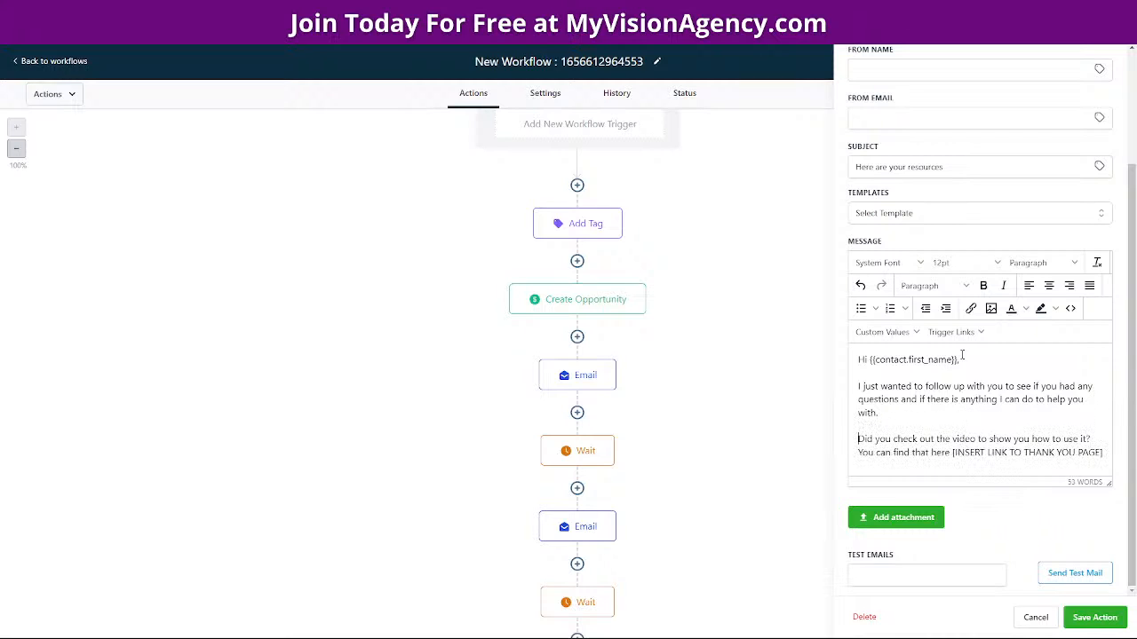
# Replace 'it' with 'your new tool' and move the thank-you page link sentence to its own paragraph
pyautogui.doubleClick(1084, 439)
pyautogui.write('your new')
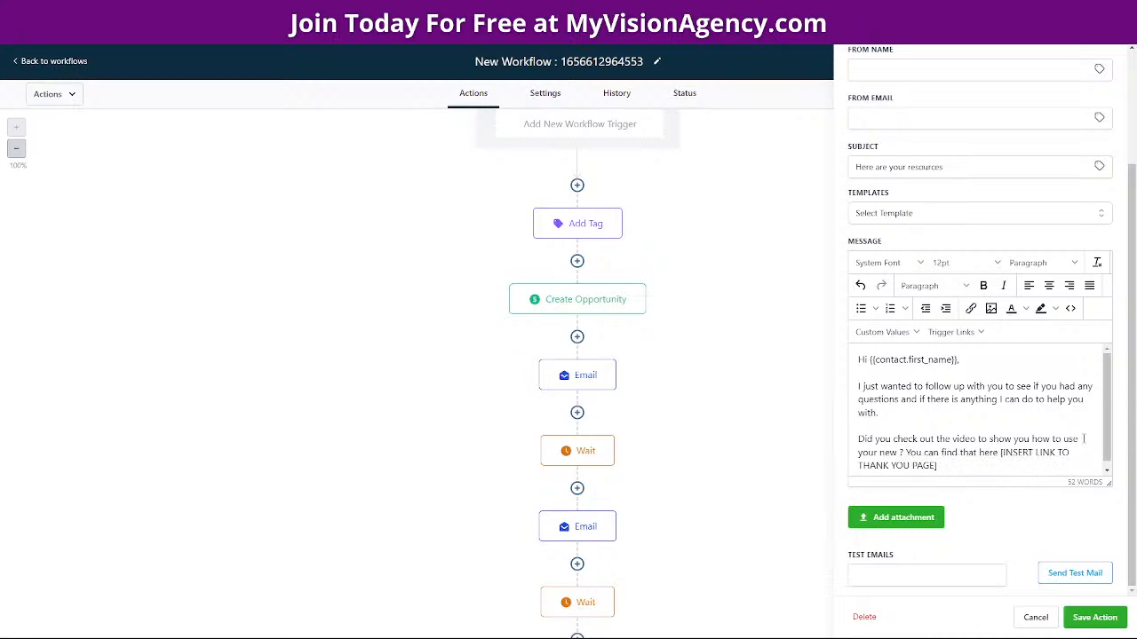
pyautogui.write(' tool')
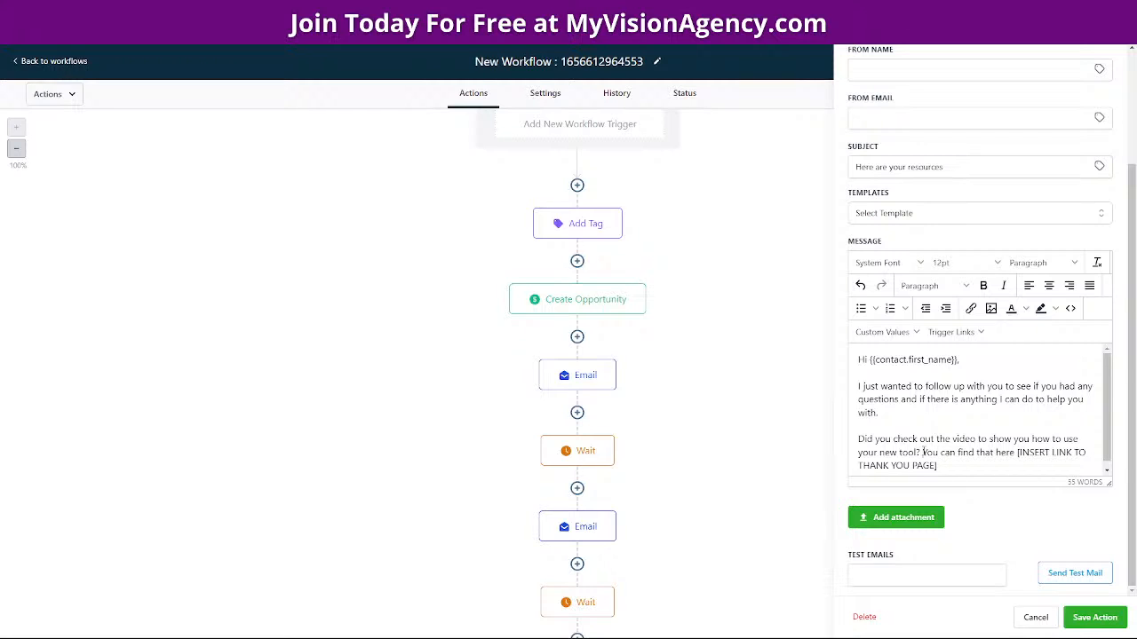
pyautogui.press('Return')
# Add the closing line 'I look forward to chatting with you.' at the end of the message
pyautogui.scroll(-1, 1069, 435)
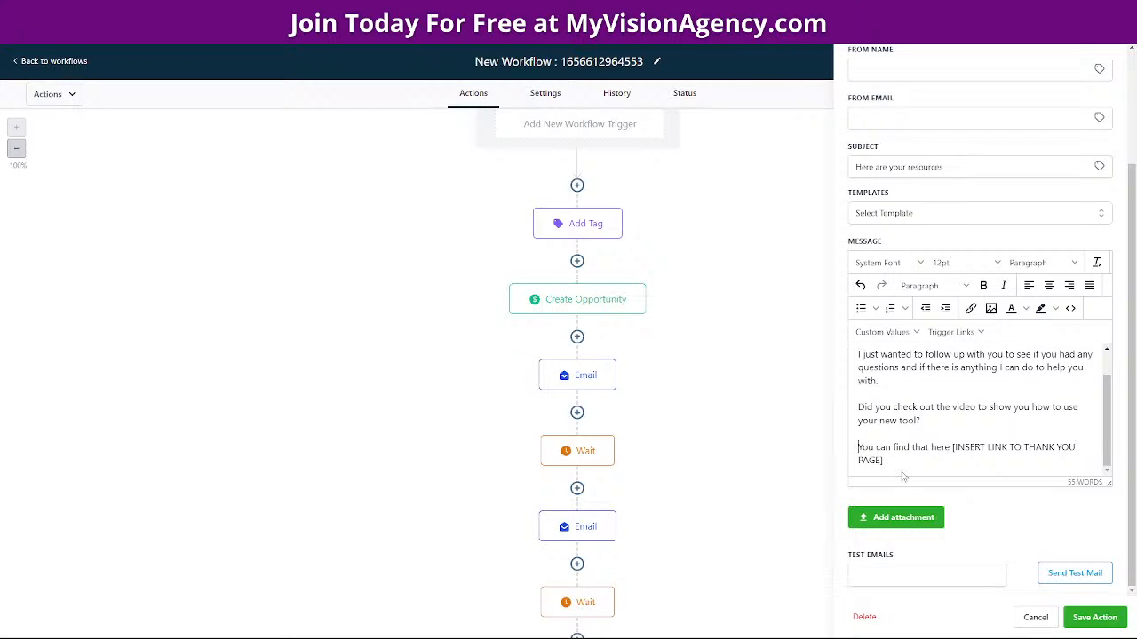
pyautogui.scroll(-1, 899, 463)
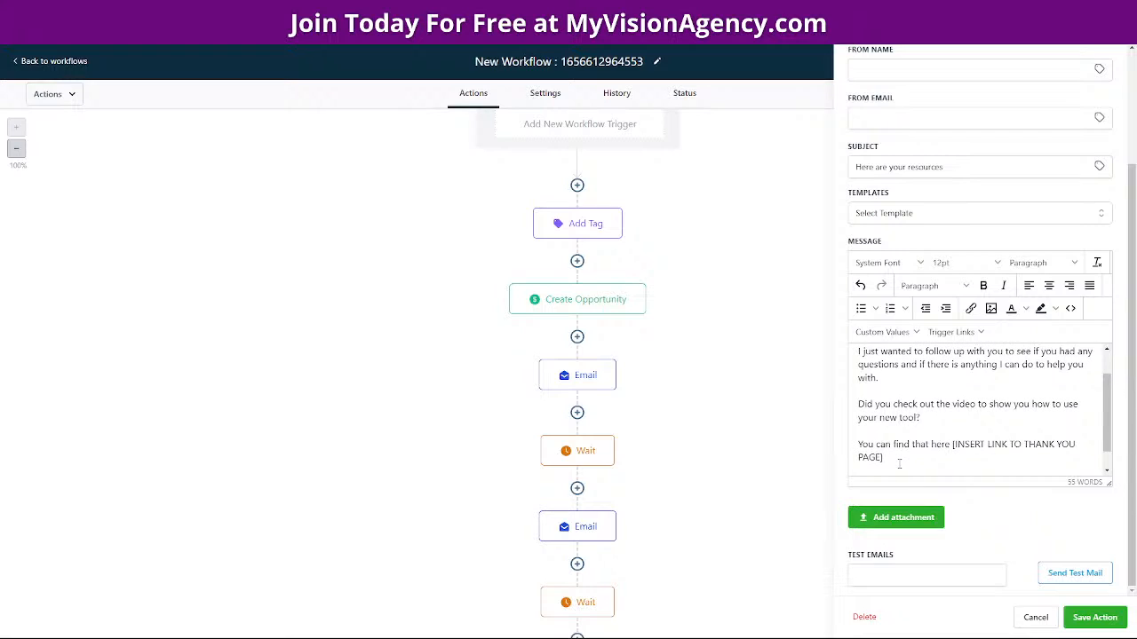
pyautogui.press('Return')
pyautogui.write('I')
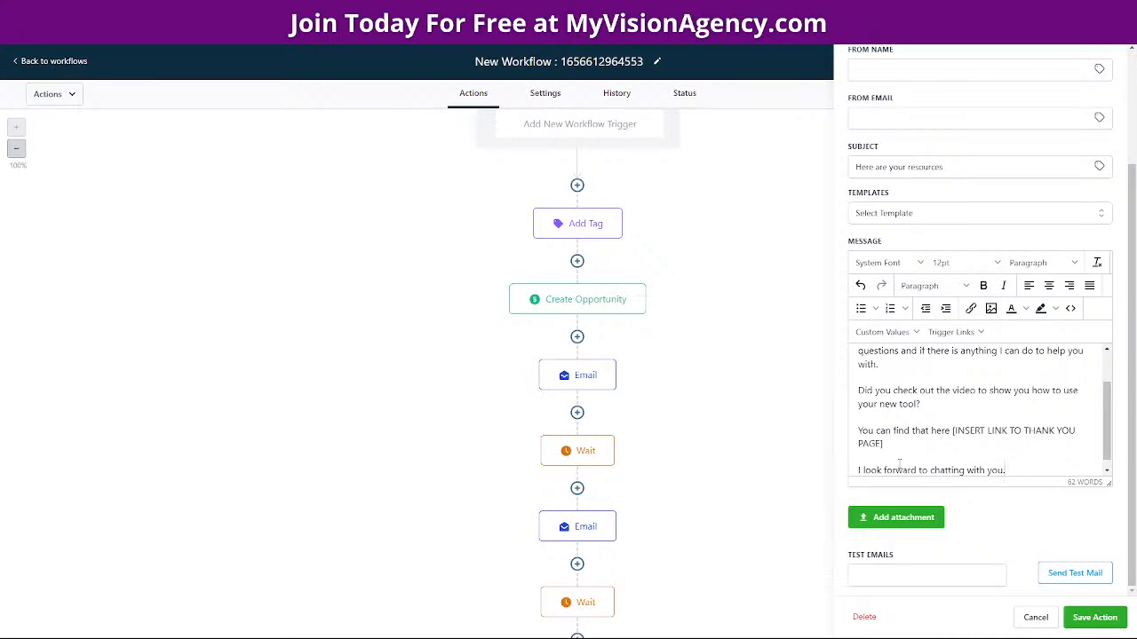
pyautogui.press('Return')
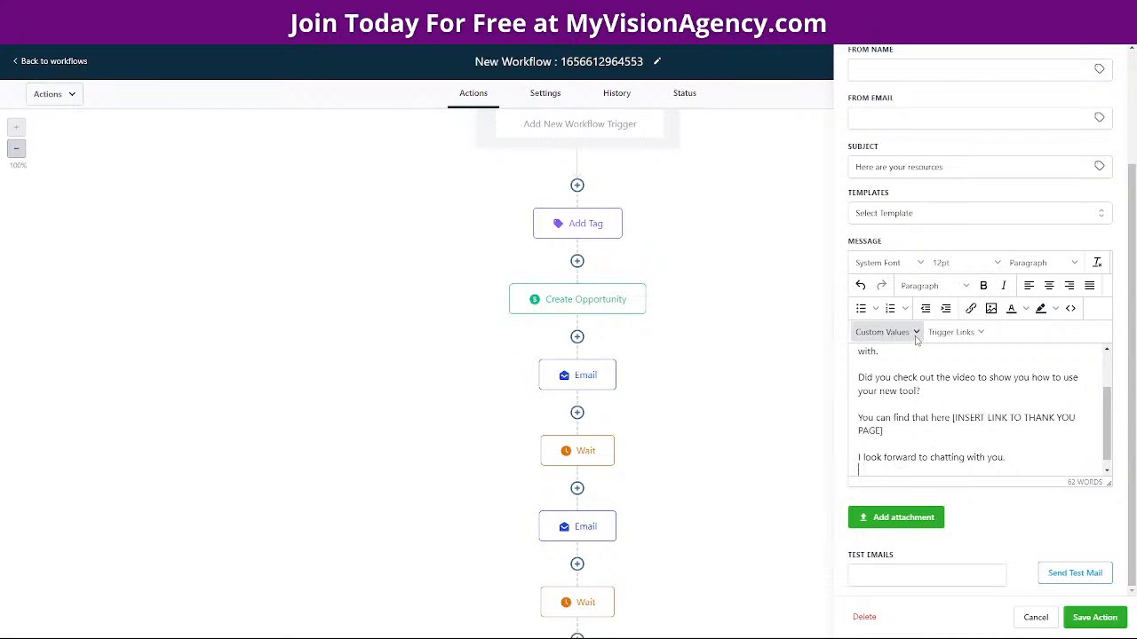
# Insert the user's email signature {{user.email_signature}} and save the follow-up email step
pyautogui.click(884, 333)
pyautogui.moveTo(921, 358)
pyautogui.moveTo(899, 378)
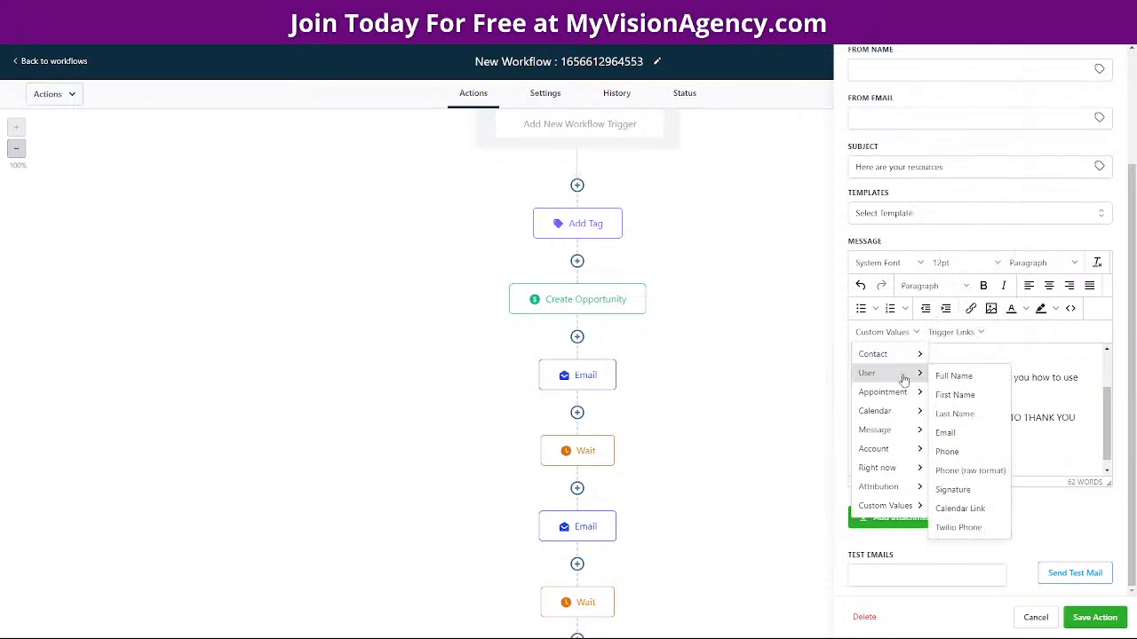
pyautogui.click(954, 492)
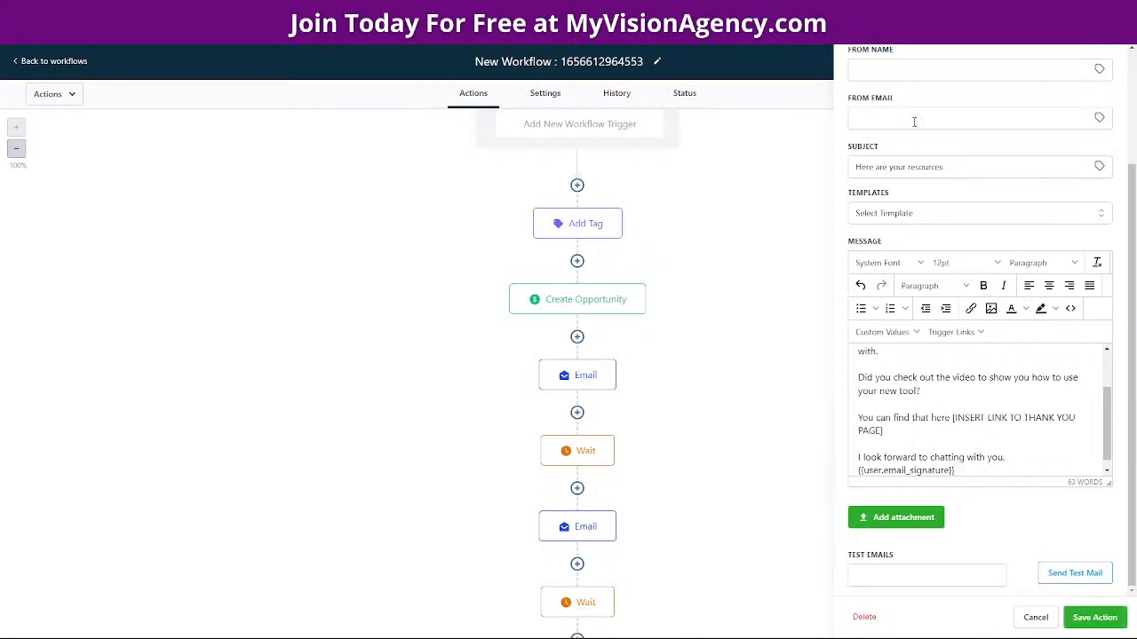
pyautogui.click(1094, 618)
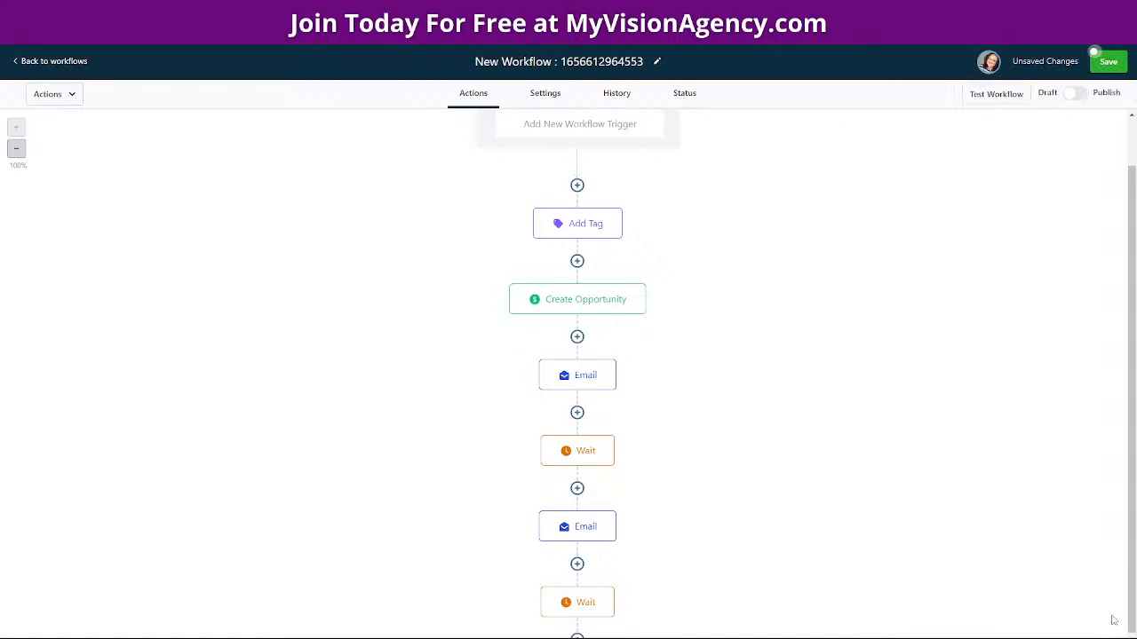
# Save the workflow, then return to the Automation Workflows list
pyautogui.click(1118, 63)
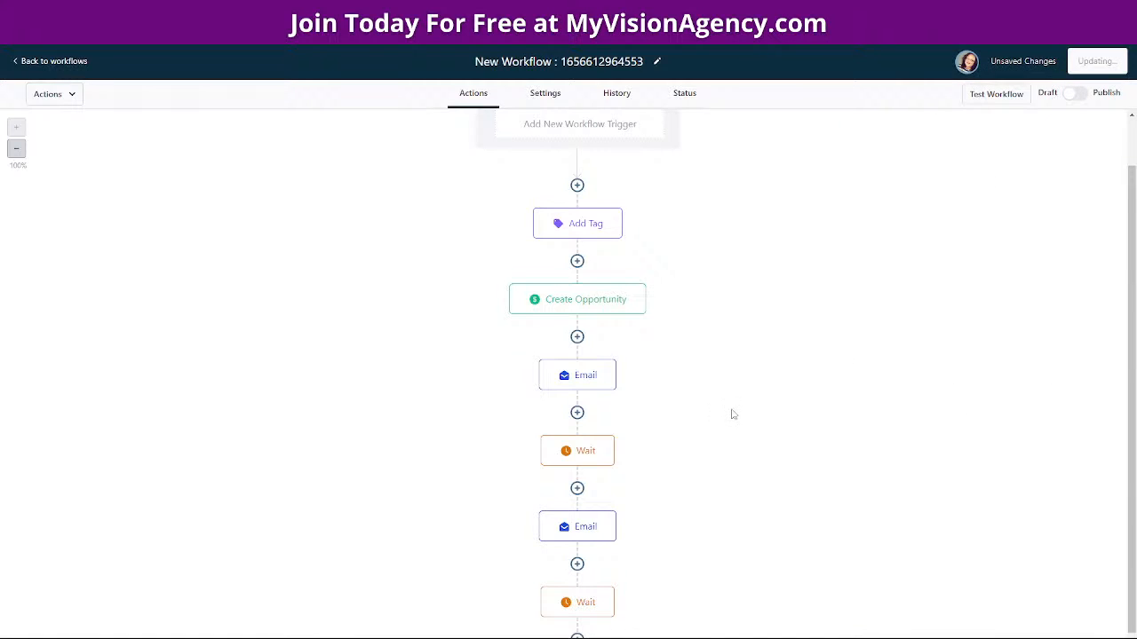
pyautogui.scroll(-1, 755, 488)
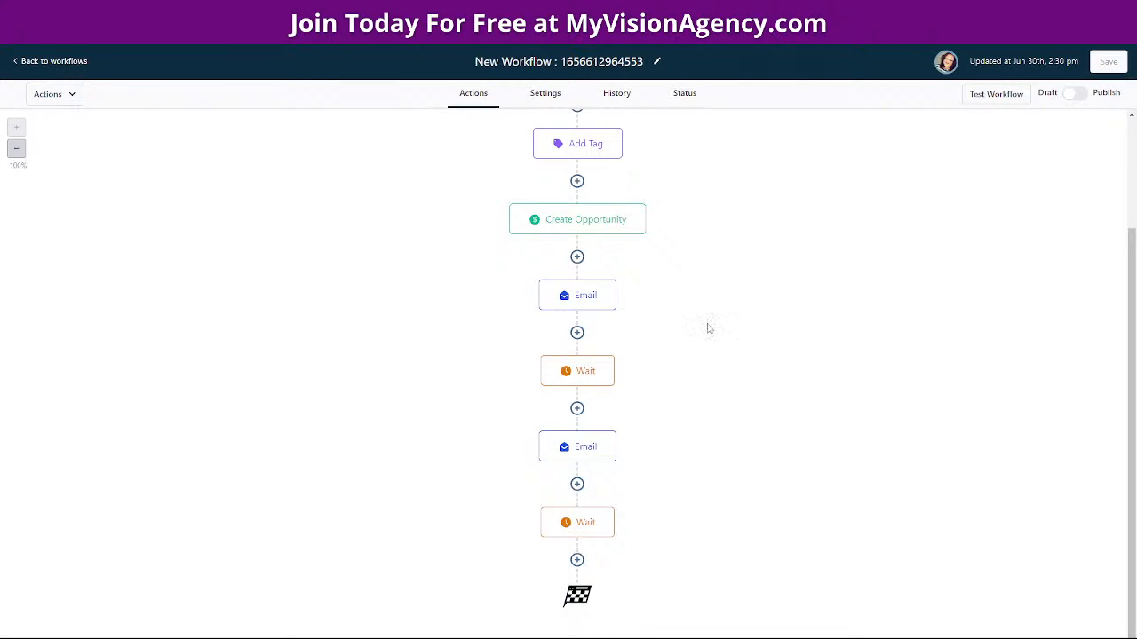
pyautogui.click(643, 59)
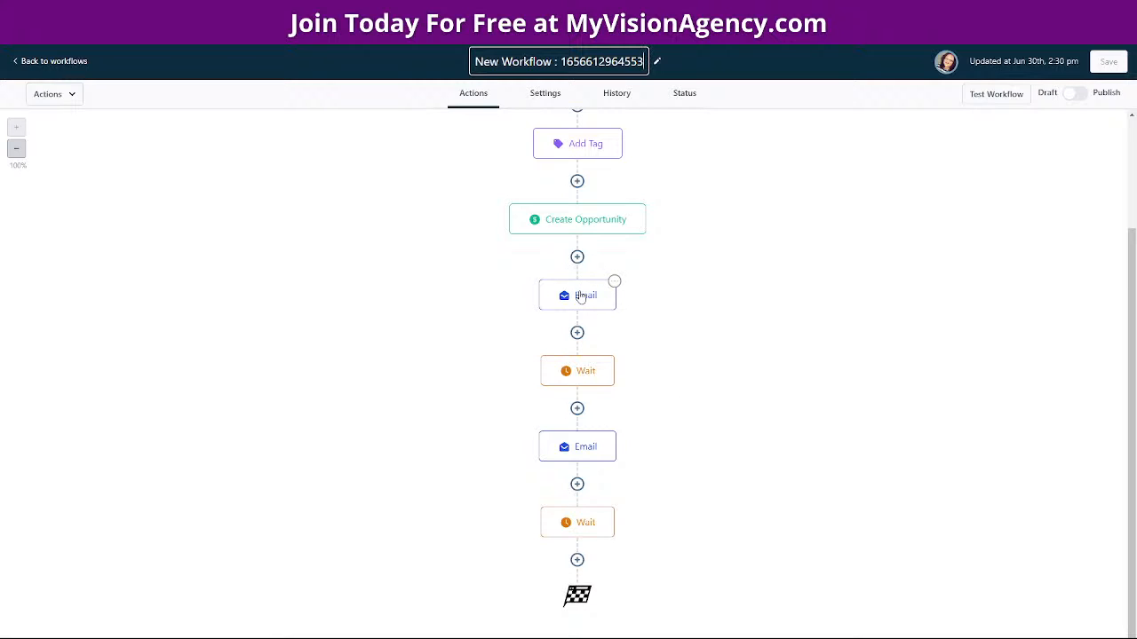
pyautogui.click(67, 67)
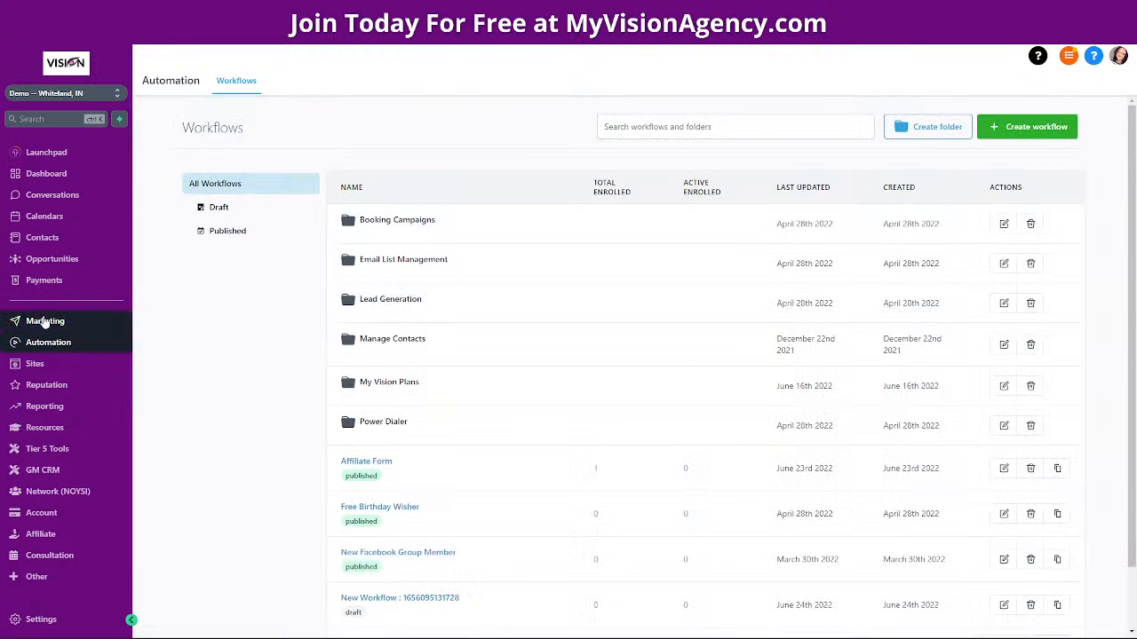
# Go to Sites > Memberships > Settings and open the Email Settings card
pyautogui.click(34, 365)
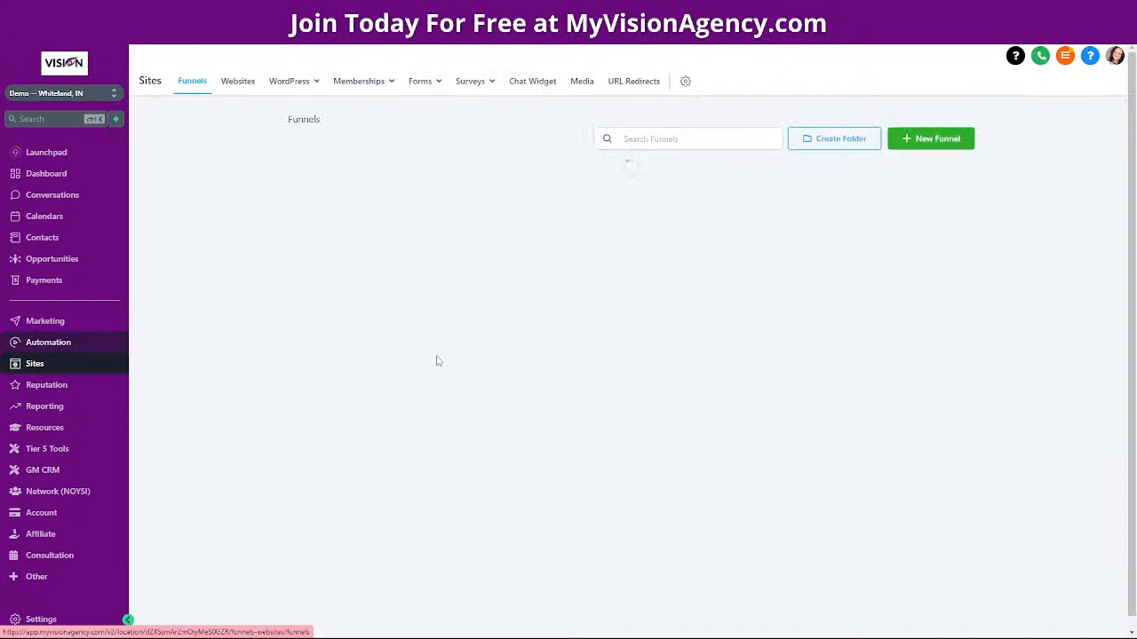
pyautogui.moveTo(373, 83)
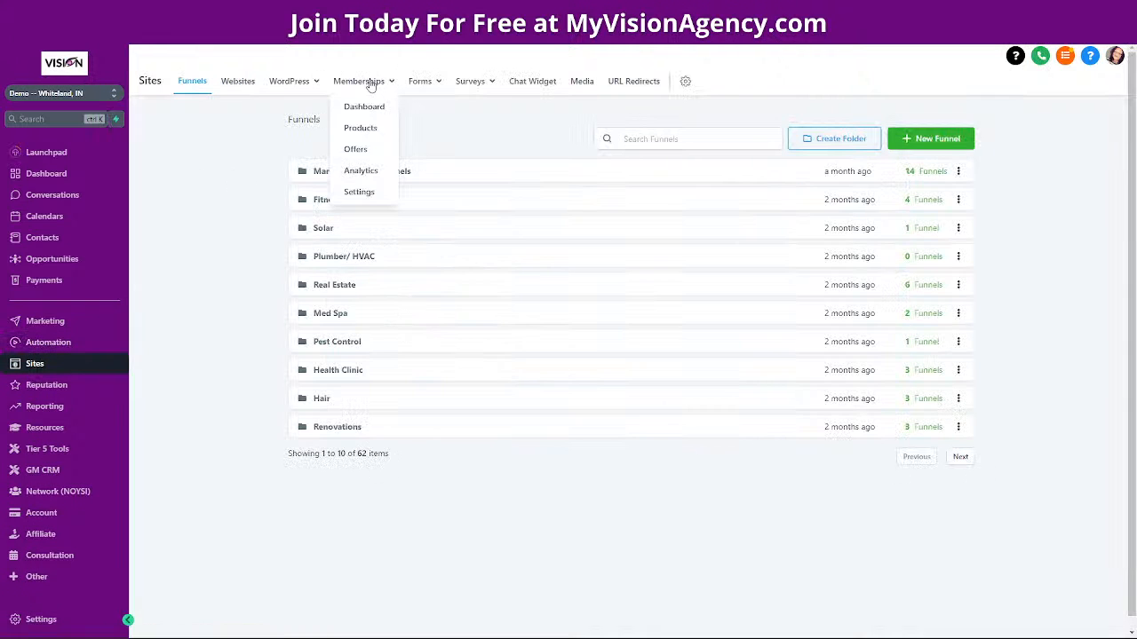
pyautogui.click(356, 193)
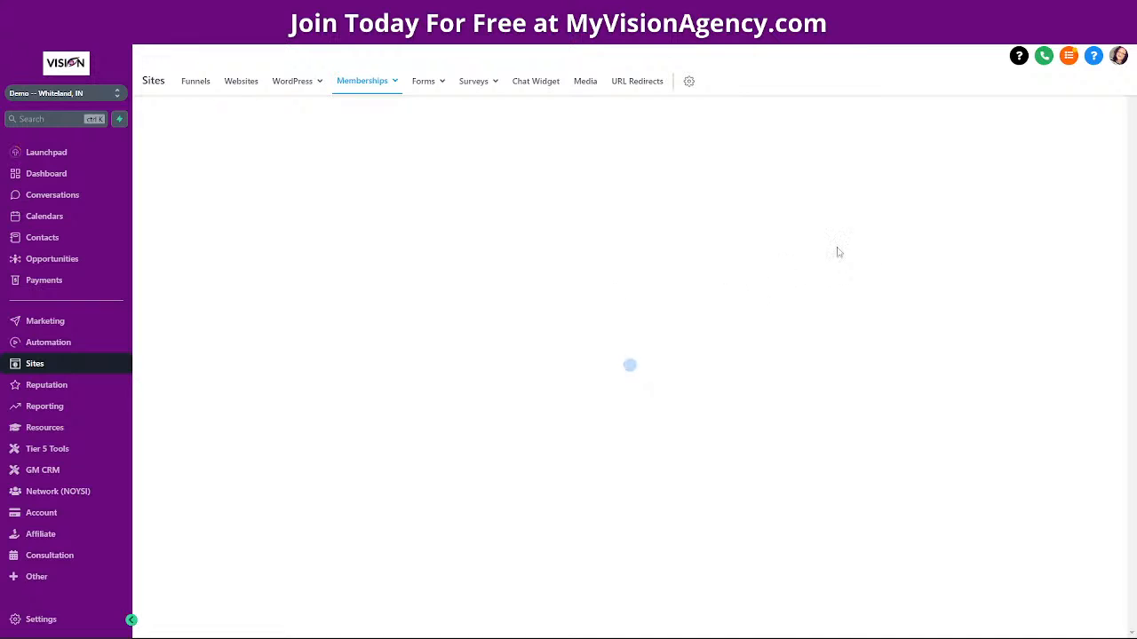
pyautogui.click(841, 223)
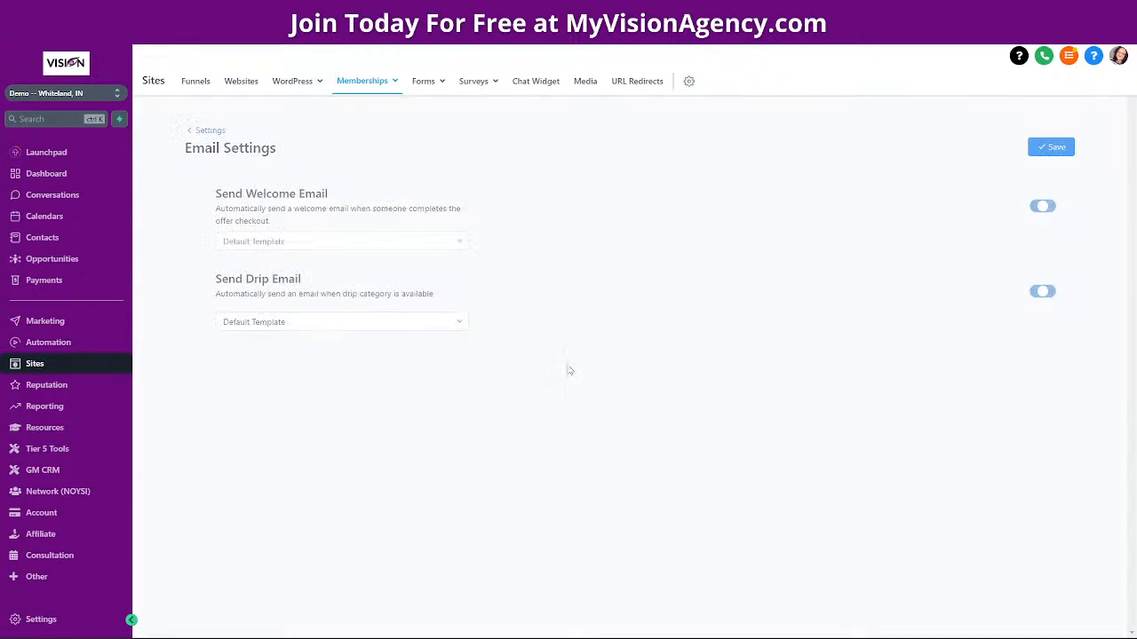
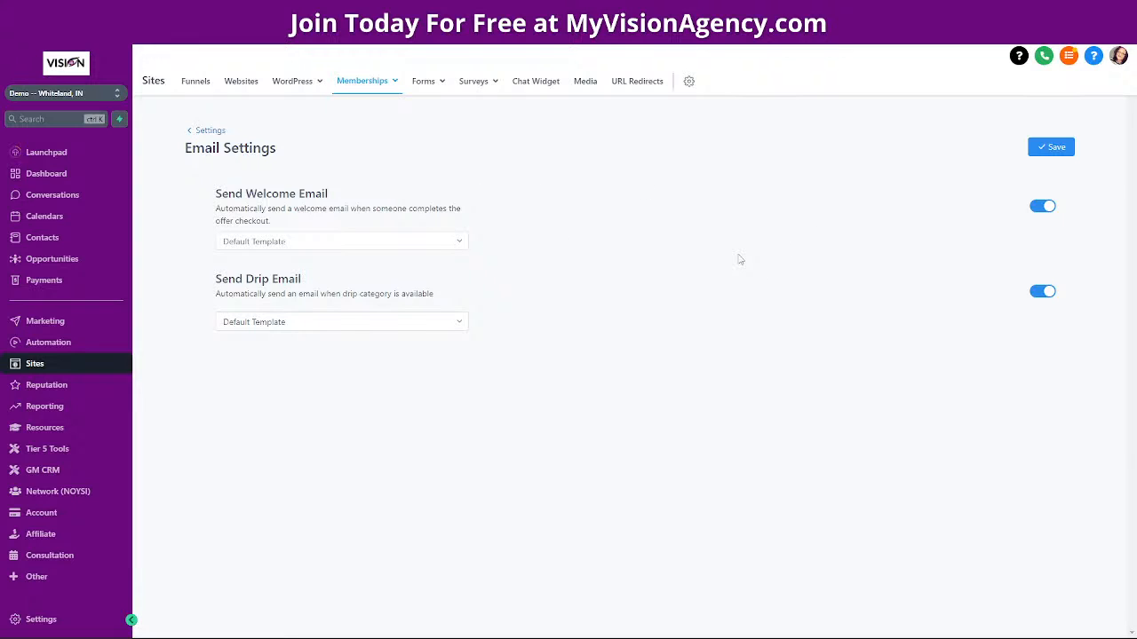
# Open the Onboarding offer under Memberships > Offers and view its Add Product list
pyautogui.click(362, 81)
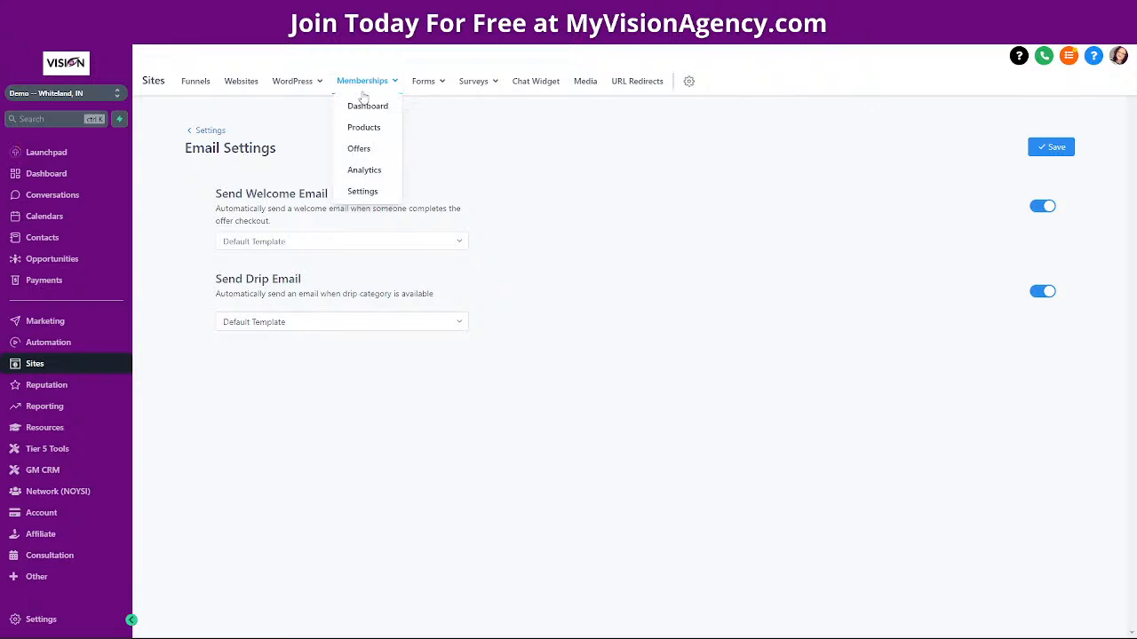
pyautogui.click(358, 149)
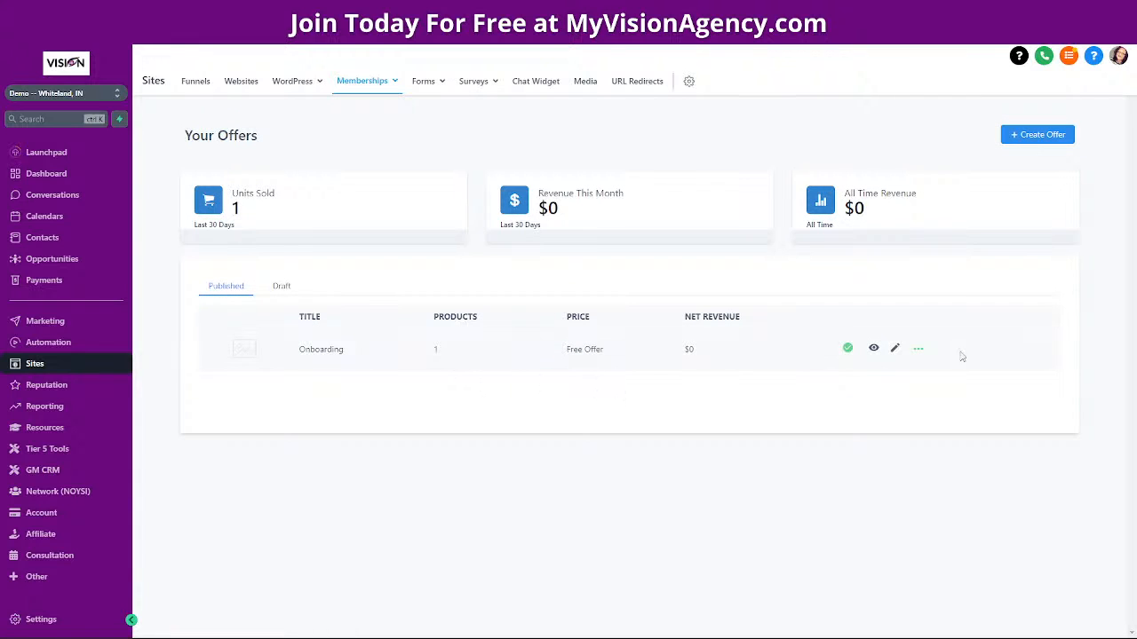
pyautogui.click(894, 347)
pyautogui.scroll(-1, 382, 444)
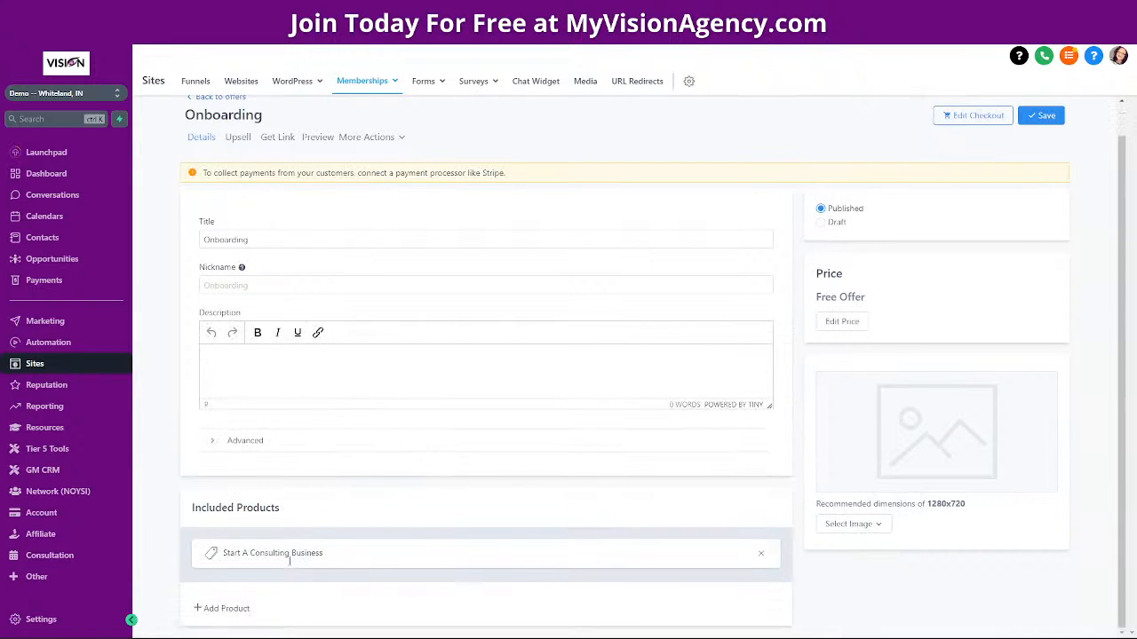
pyautogui.click(226, 610)
pyautogui.click(278, 605)
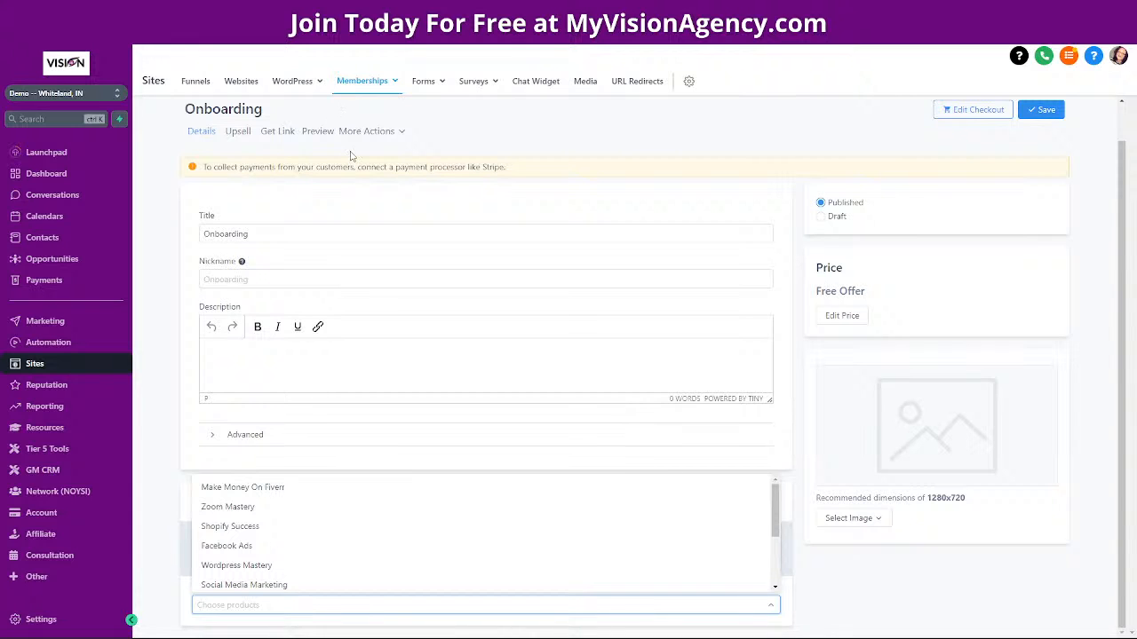
# Close the product list without adding anything, return to Your Offers, then go to Automation
pyautogui.scroll(1, 617, 170)
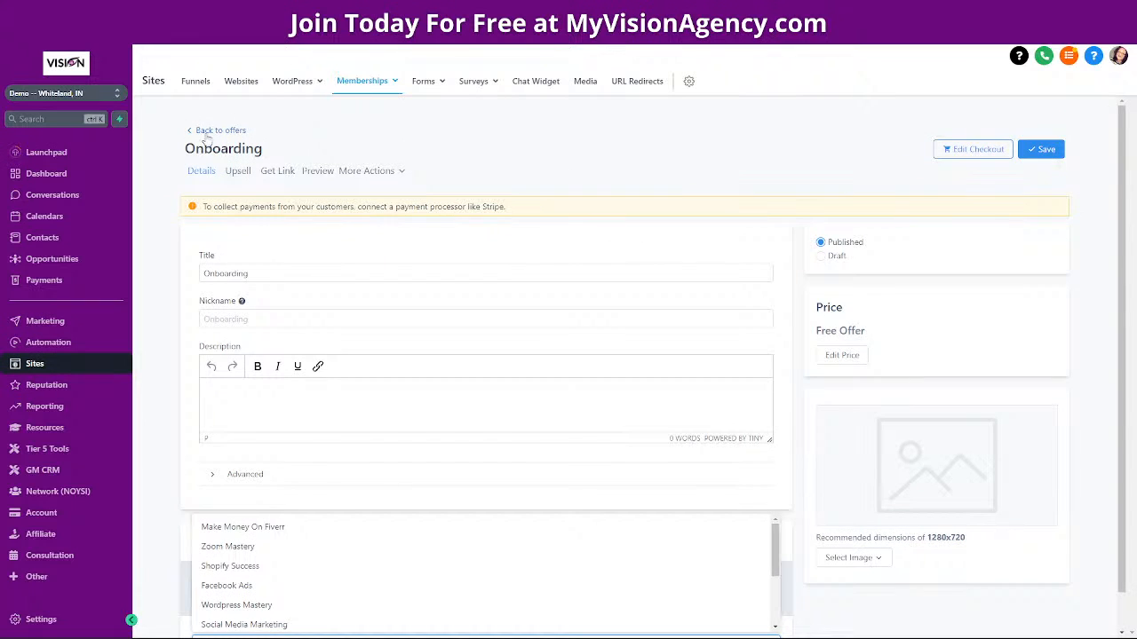
pyautogui.click(210, 138)
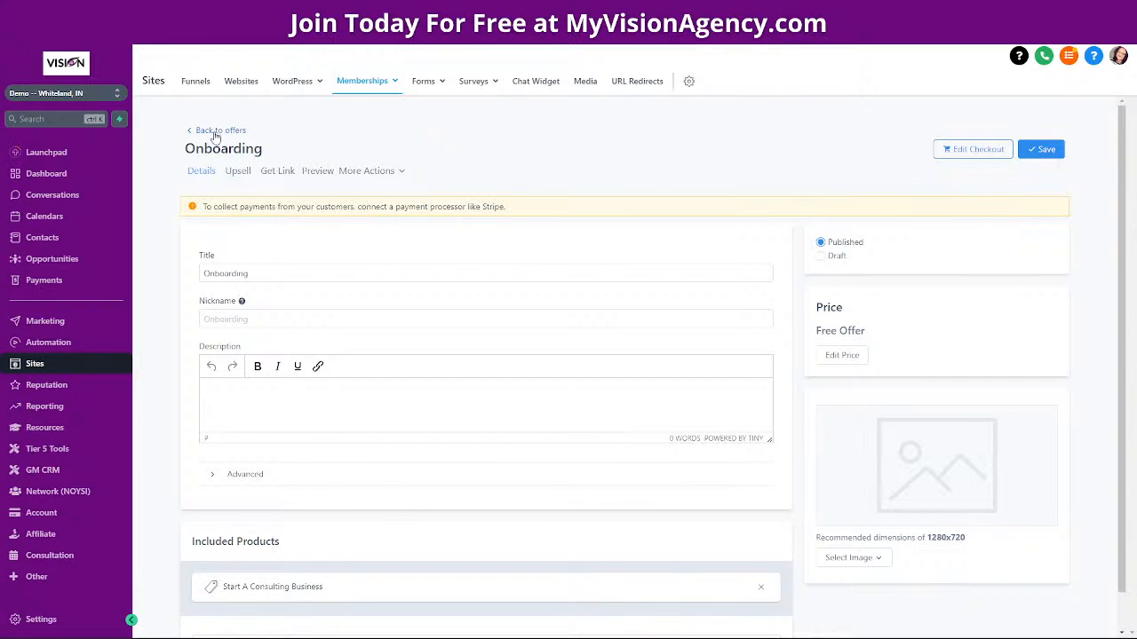
pyautogui.click(215, 133)
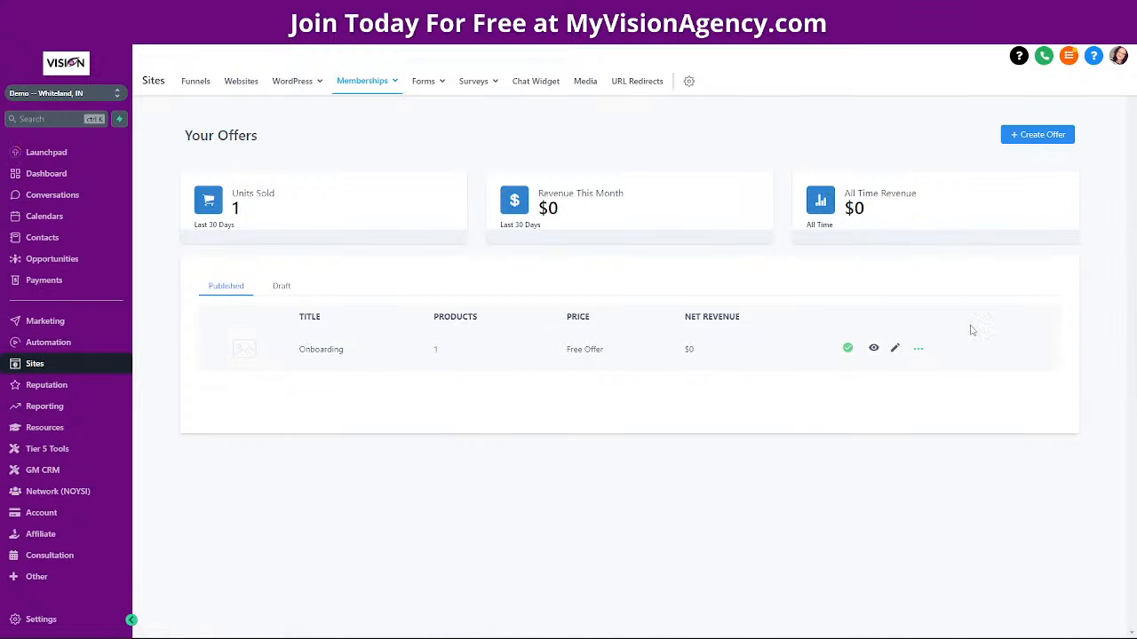
pyautogui.click(83, 341)
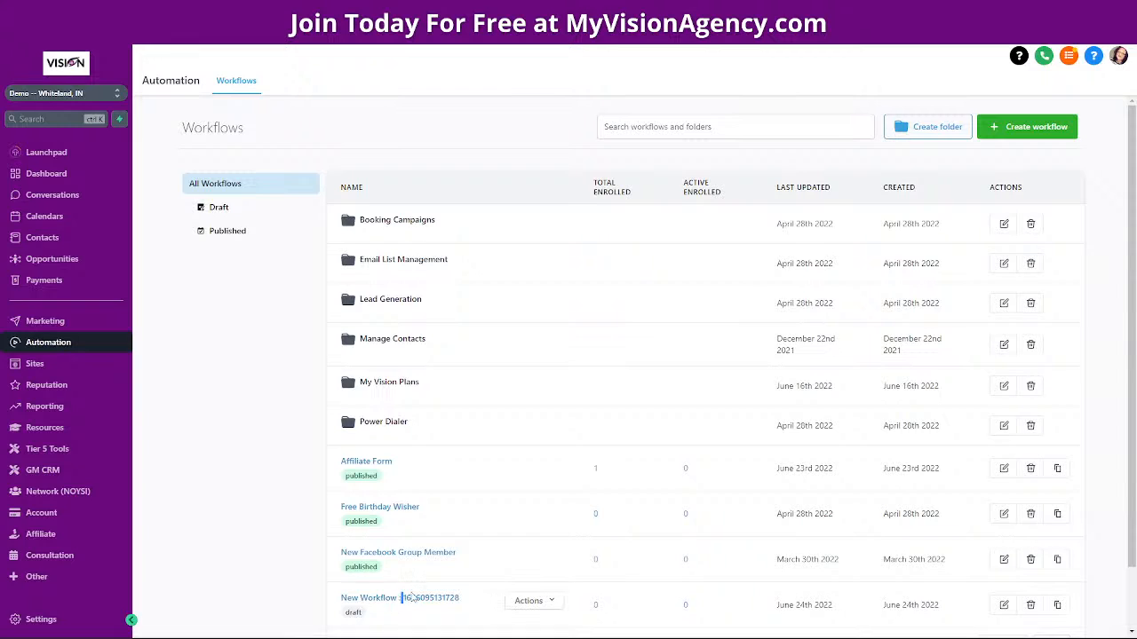
pyautogui.click(402, 600)
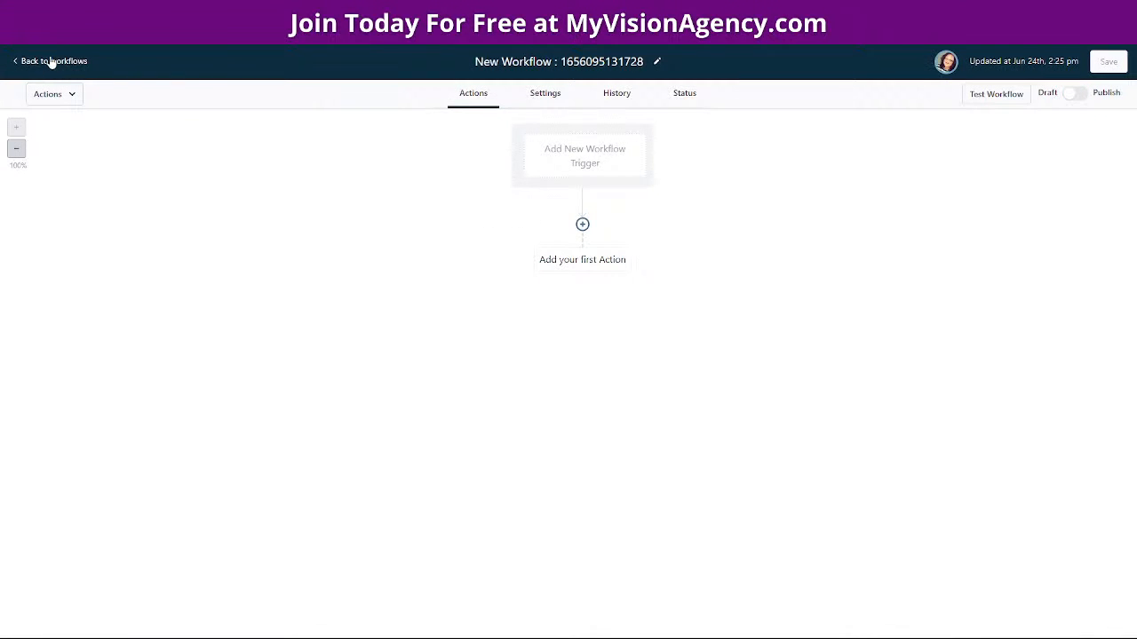
pyautogui.click(52, 62)
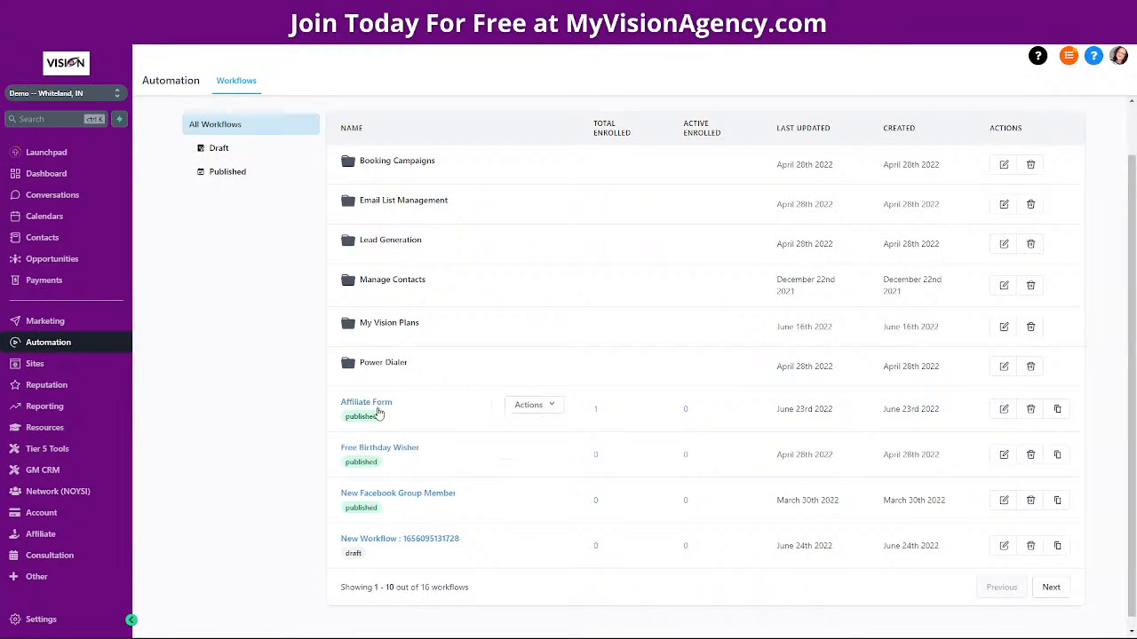
pyautogui.click(378, 410)
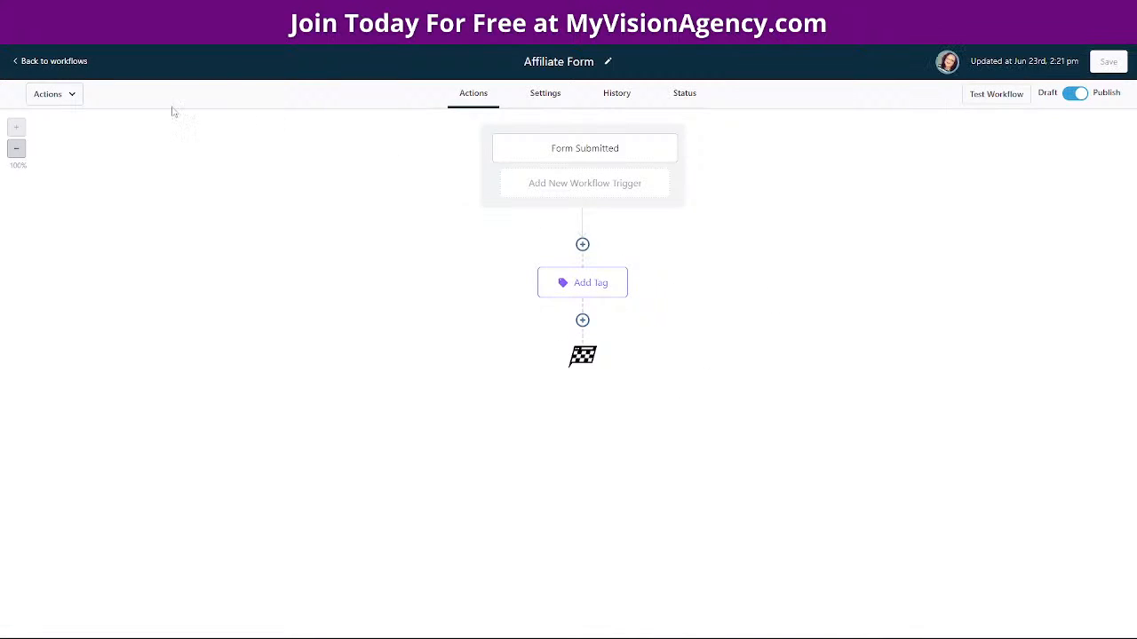
pyautogui.click(79, 62)
pyautogui.scroll(-1, 395, 502)
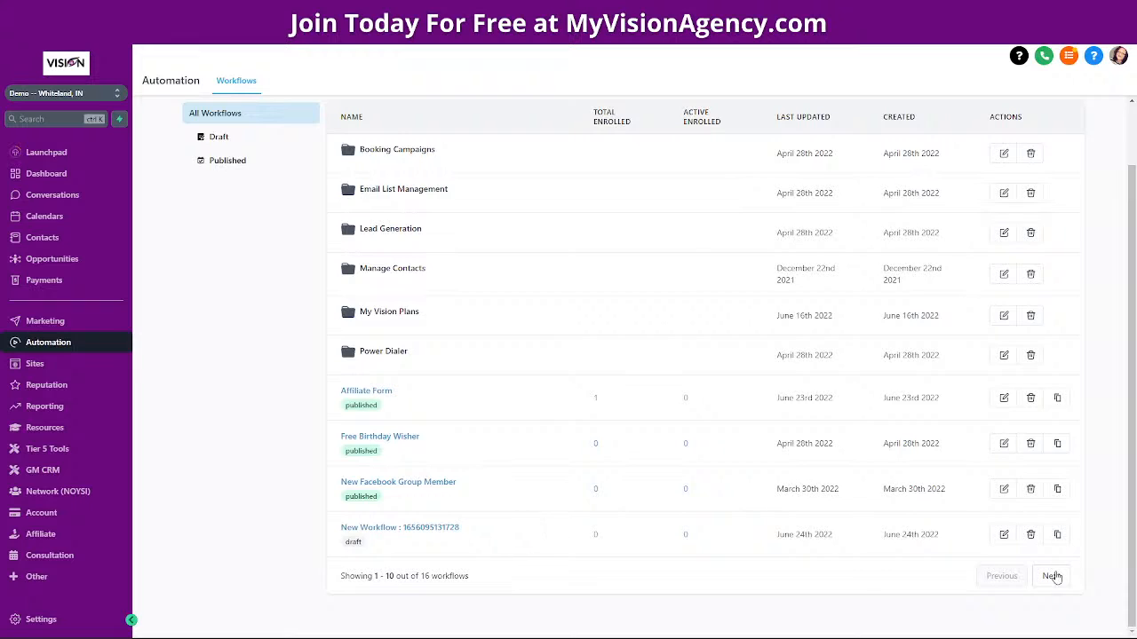
pyautogui.click(1054, 577)
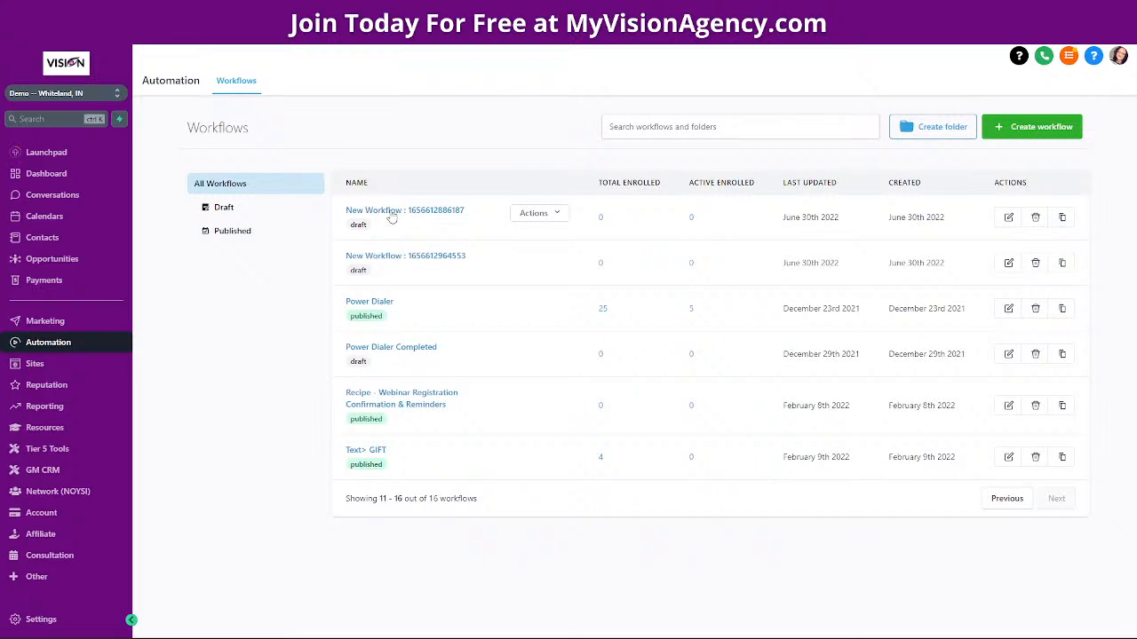
pyautogui.click(392, 216)
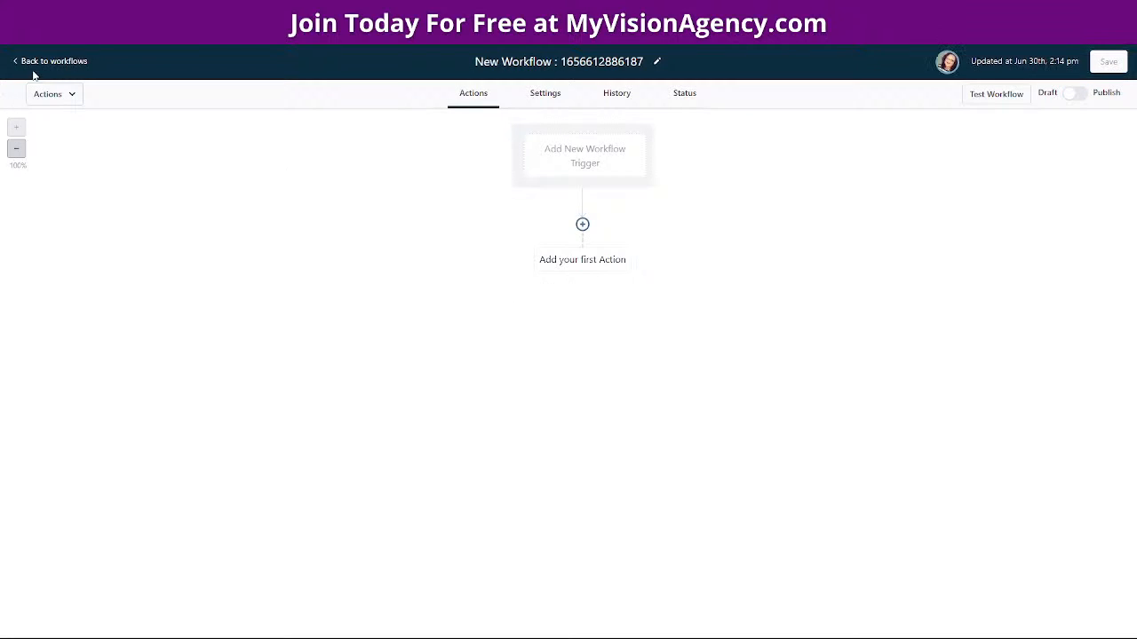
pyautogui.click(43, 61)
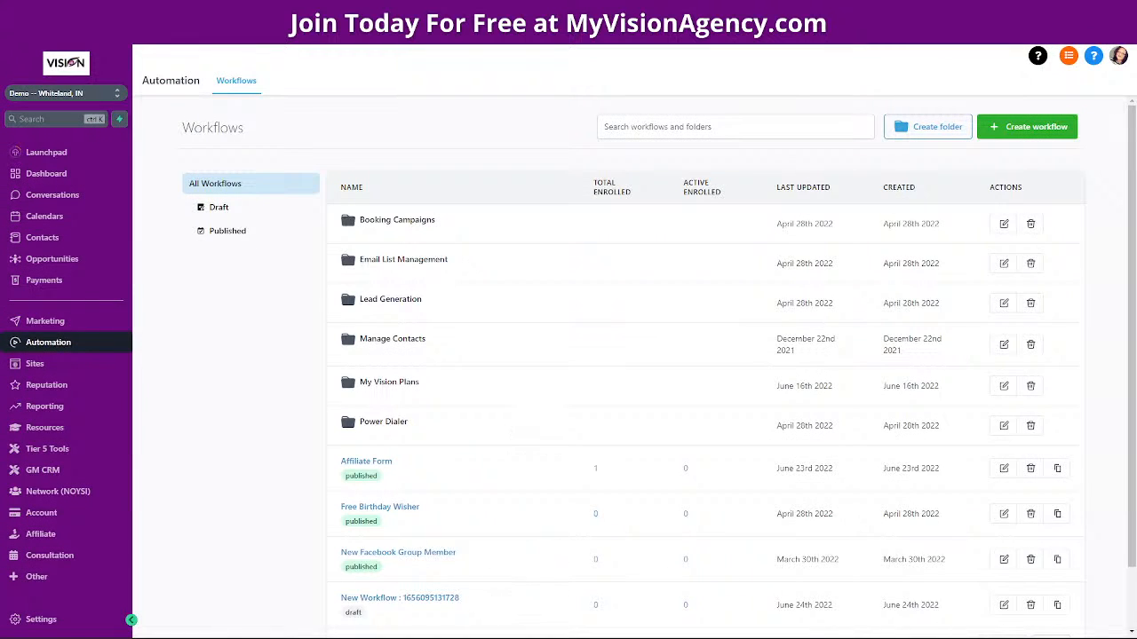
pyautogui.scroll(-2, 1030, 621)
pyautogui.click(1048, 585)
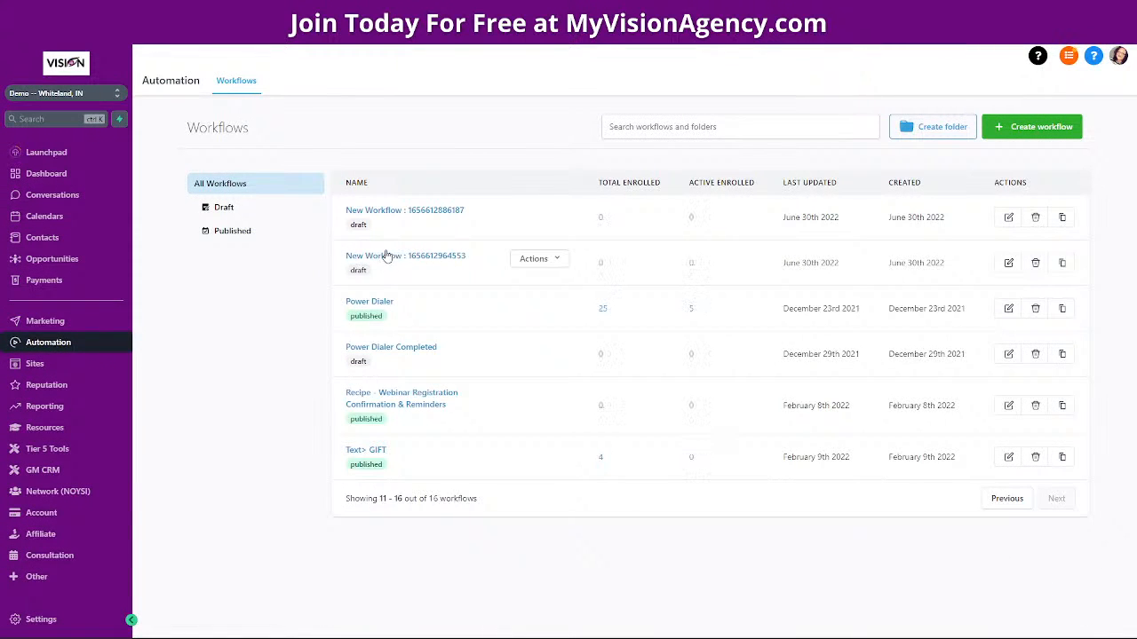
pyautogui.click(386, 255)
pyautogui.scroll(-2, 761, 436)
pyautogui.scroll(2, 755, 428)
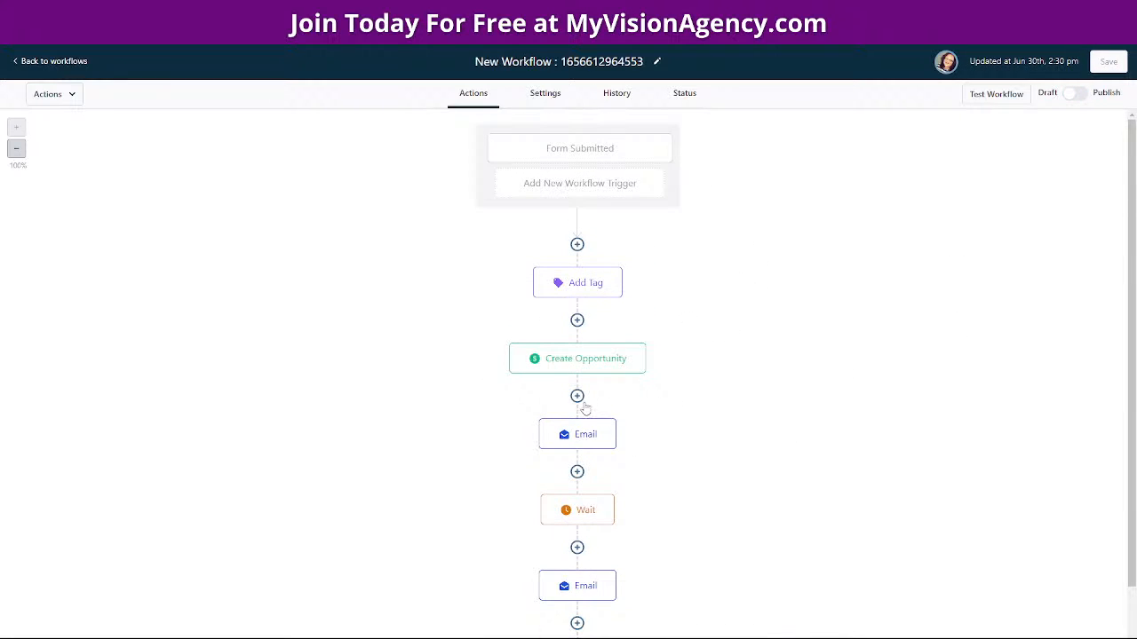
pyautogui.scroll(-2, 675, 513)
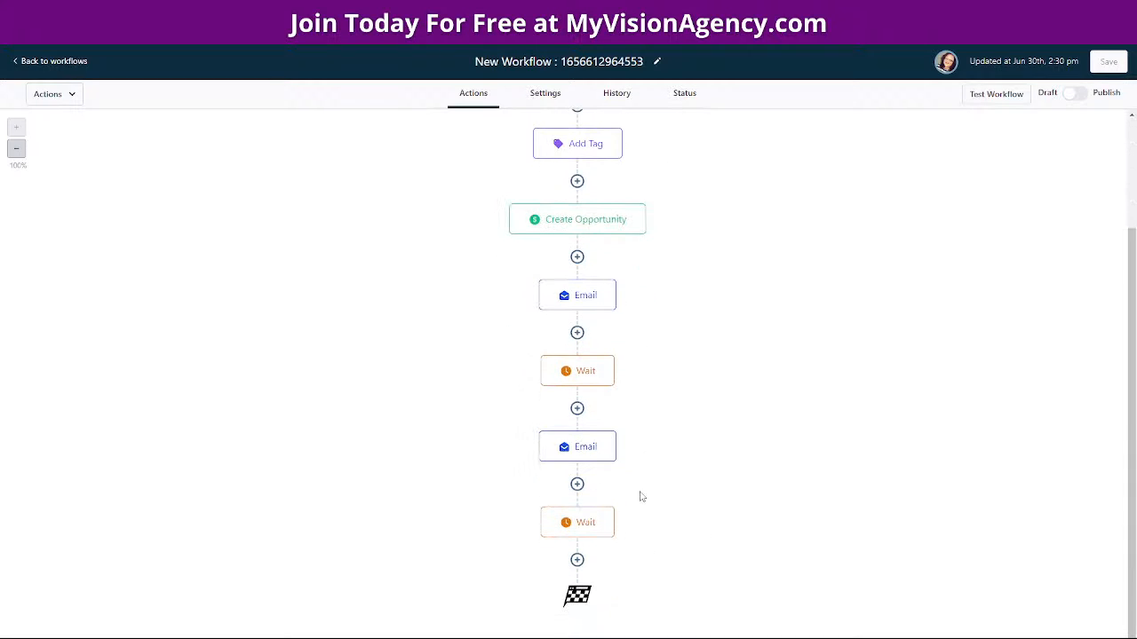
# Insert a Membership Grant Offer step for the Onboarding offer directly below Create Opportunity
pyautogui.click(578, 258)
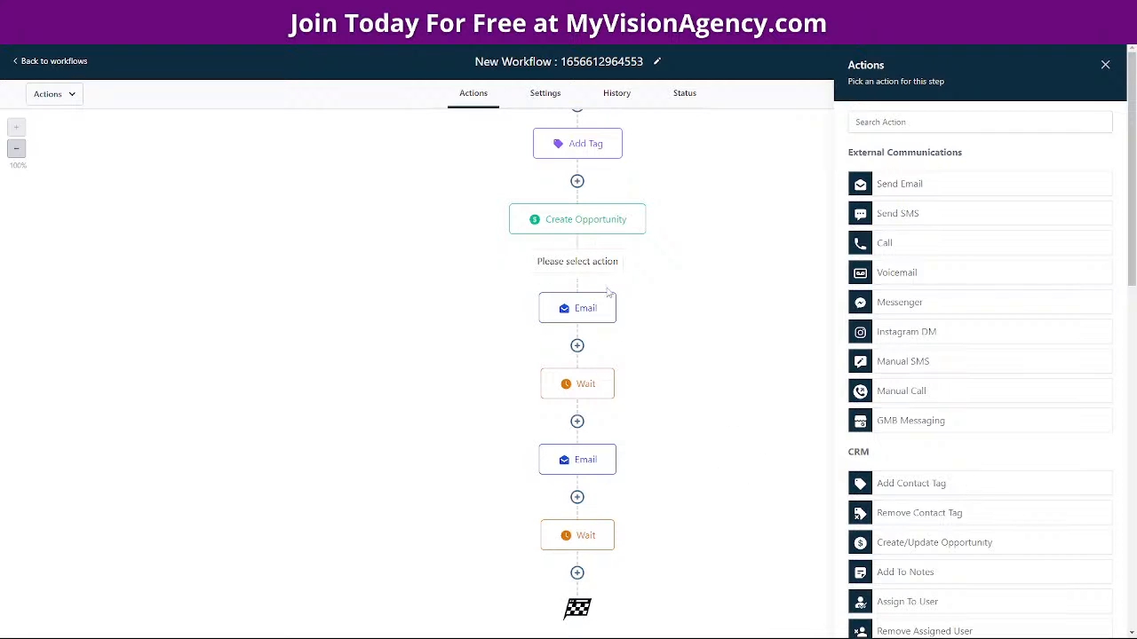
pyautogui.scroll(-5, 999, 409)
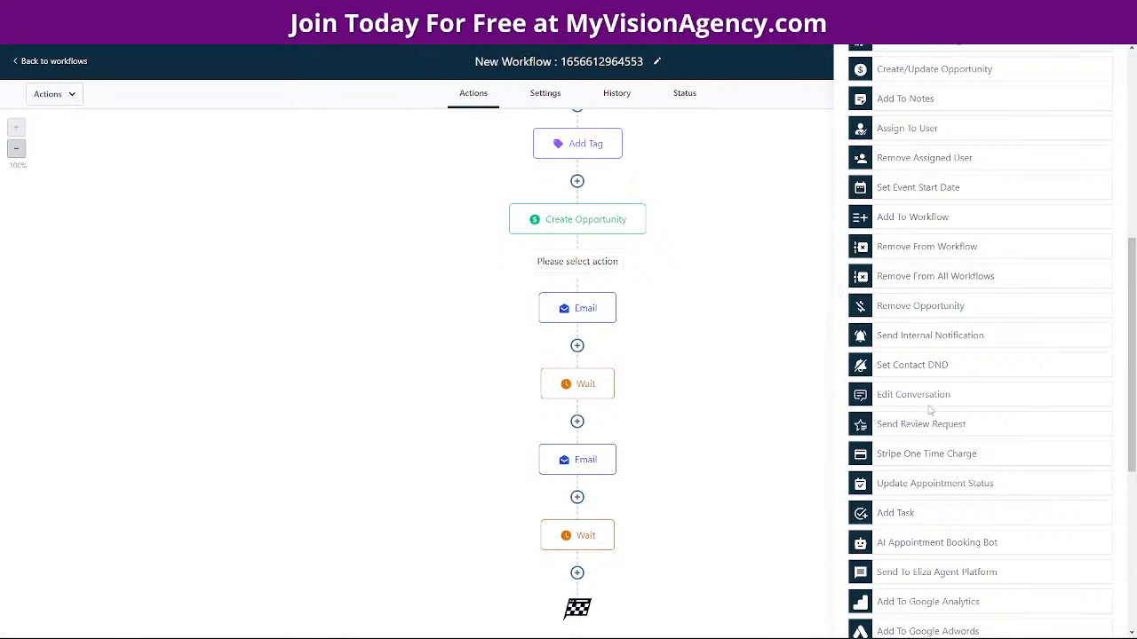
pyautogui.scroll(-4, 930, 454)
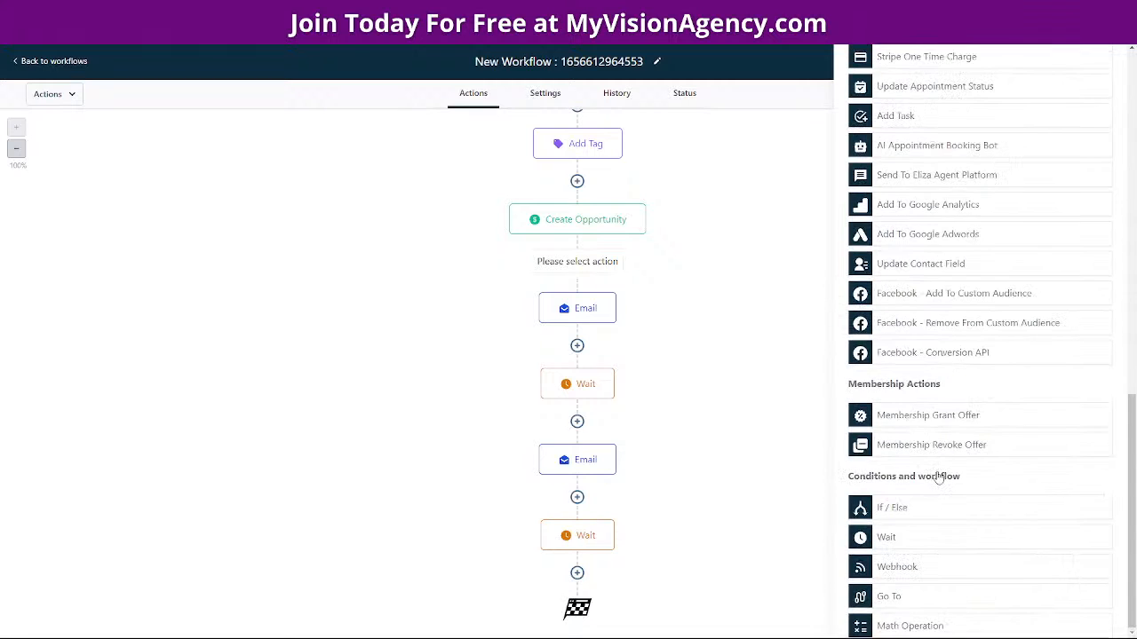
pyautogui.click(918, 416)
pyautogui.click(886, 198)
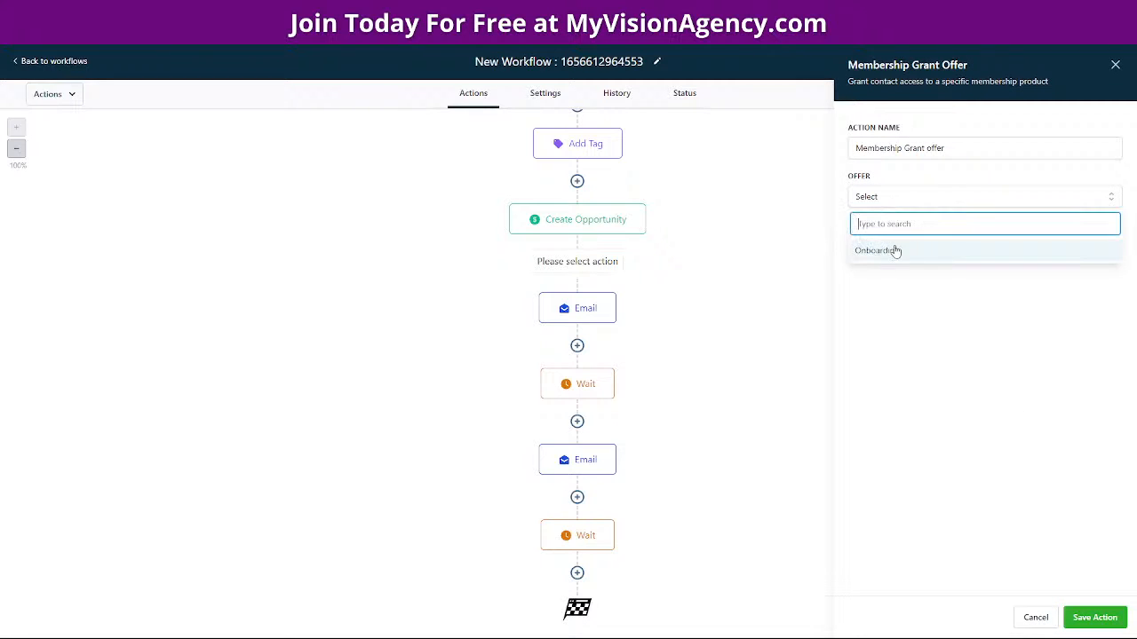
pyautogui.click(913, 249)
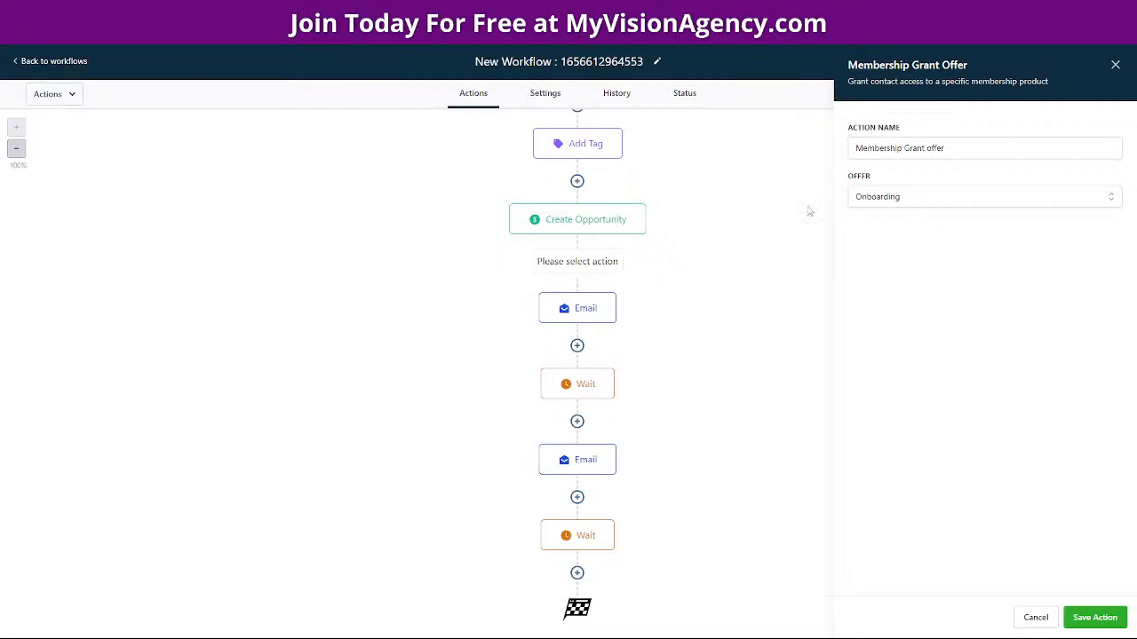
pyautogui.click(1095, 617)
pyautogui.scroll(2, 728, 370)
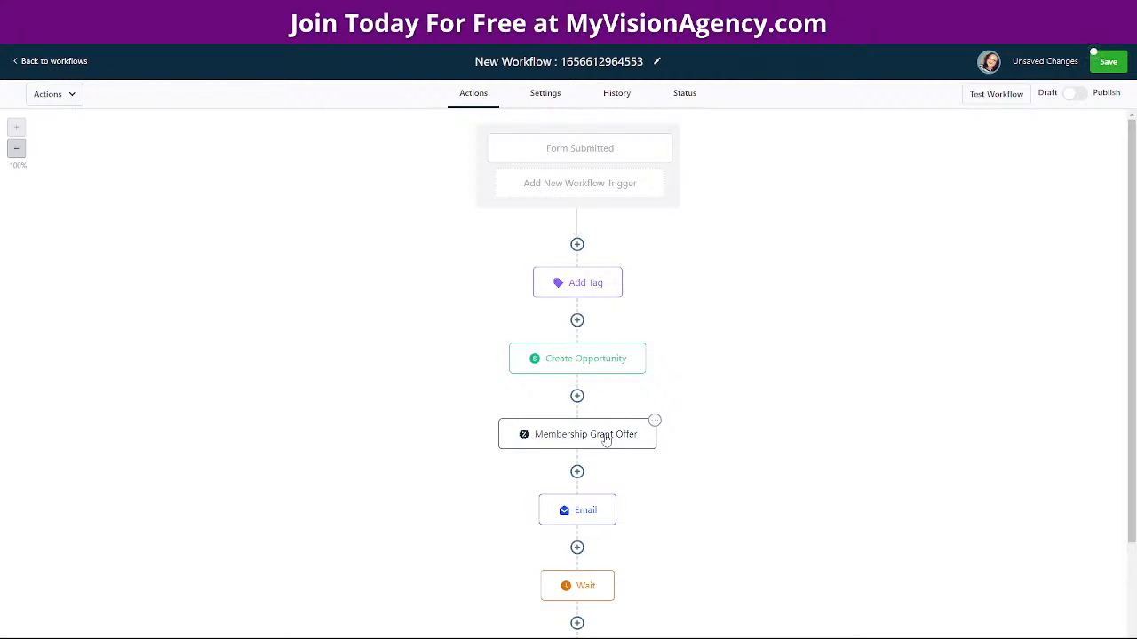
pyautogui.scroll(-2, 703, 487)
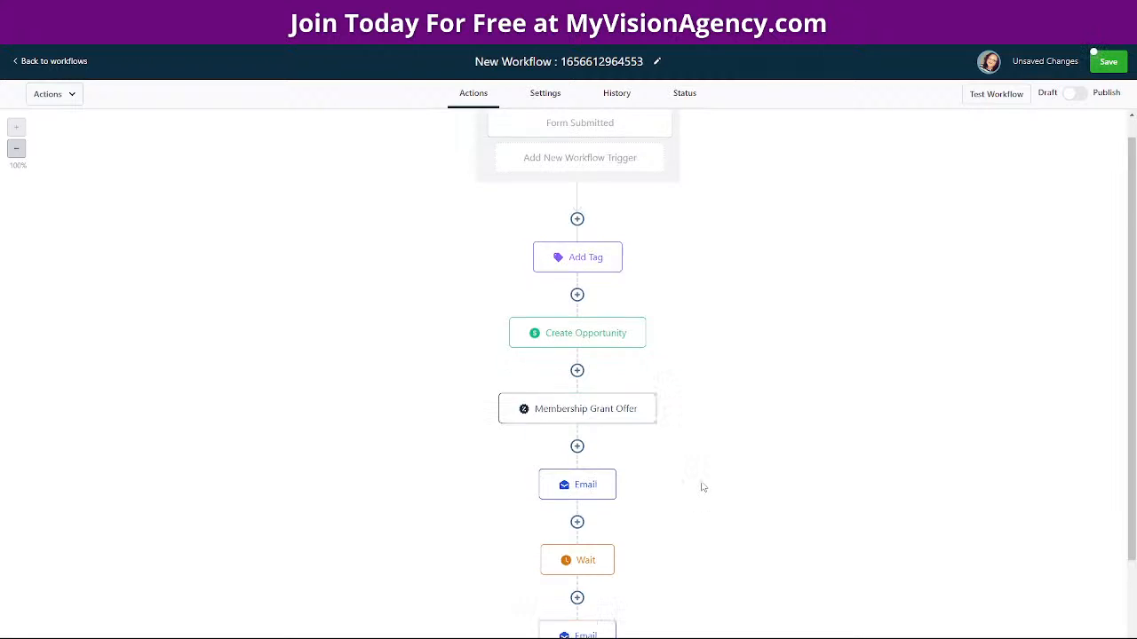
# Open the first Email step, scroll through its message and test-email fields, and close it
pyautogui.click(585, 333)
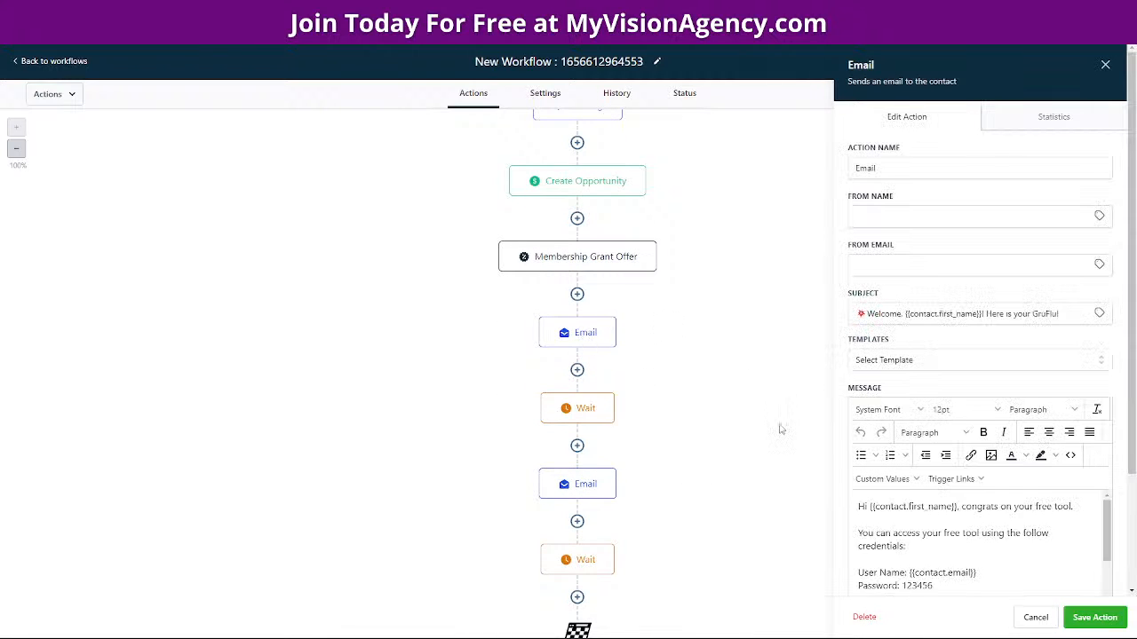
pyautogui.scroll(-8, 1003, 553)
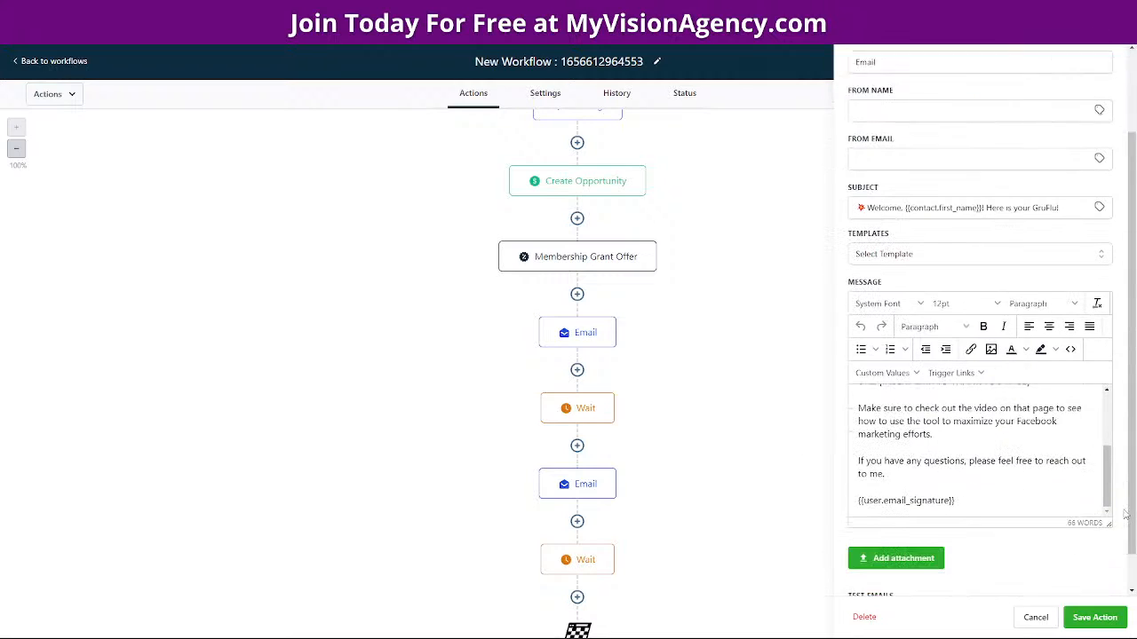
pyautogui.scroll(6, 908, 384)
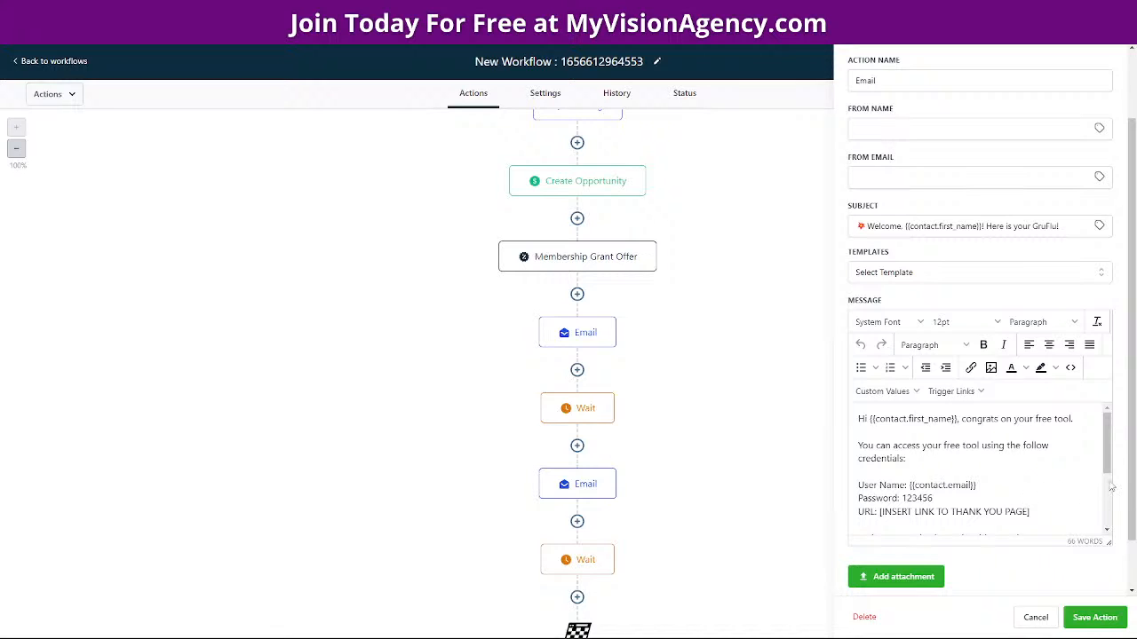
pyautogui.scroll(-1, 1121, 484)
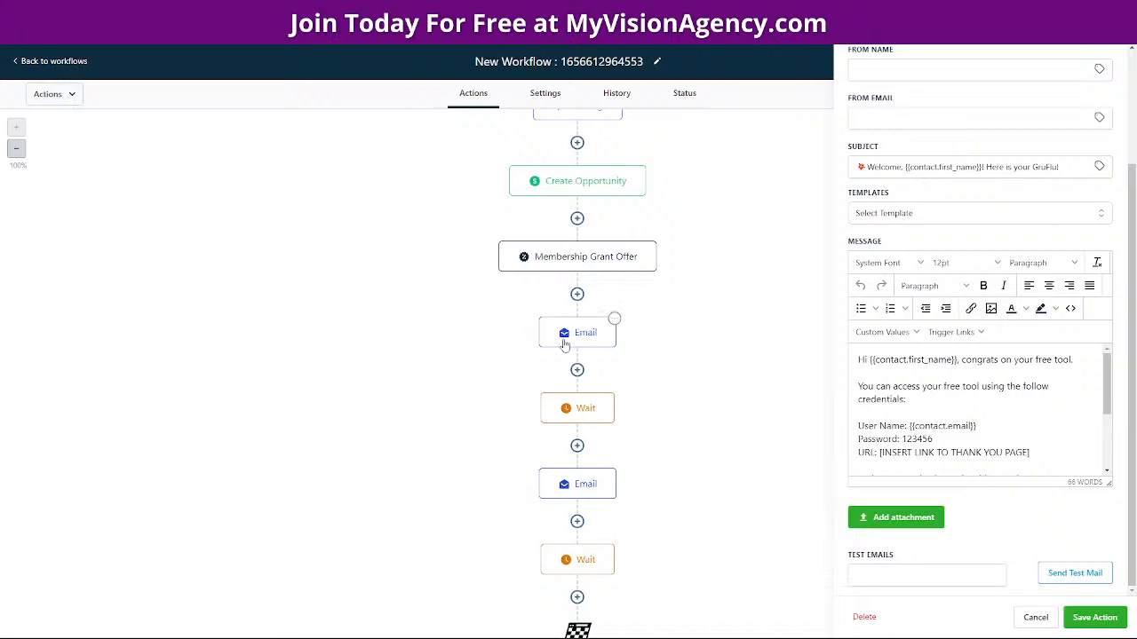
pyautogui.click(1038, 618)
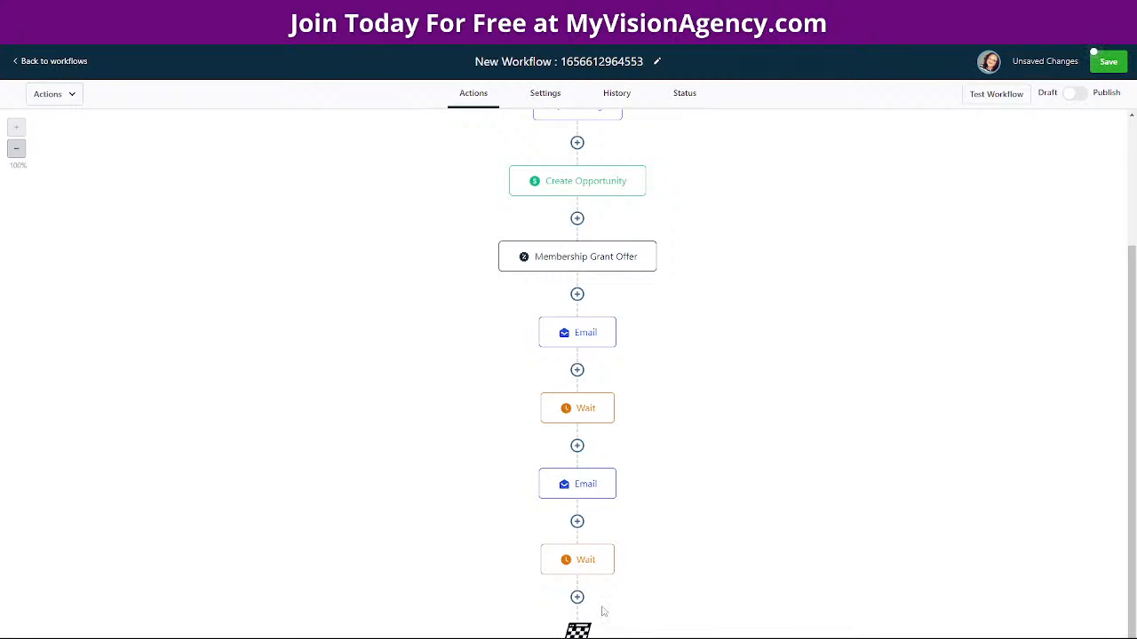
# Add a Manual Call step after the final Wait step
pyautogui.click(578, 598)
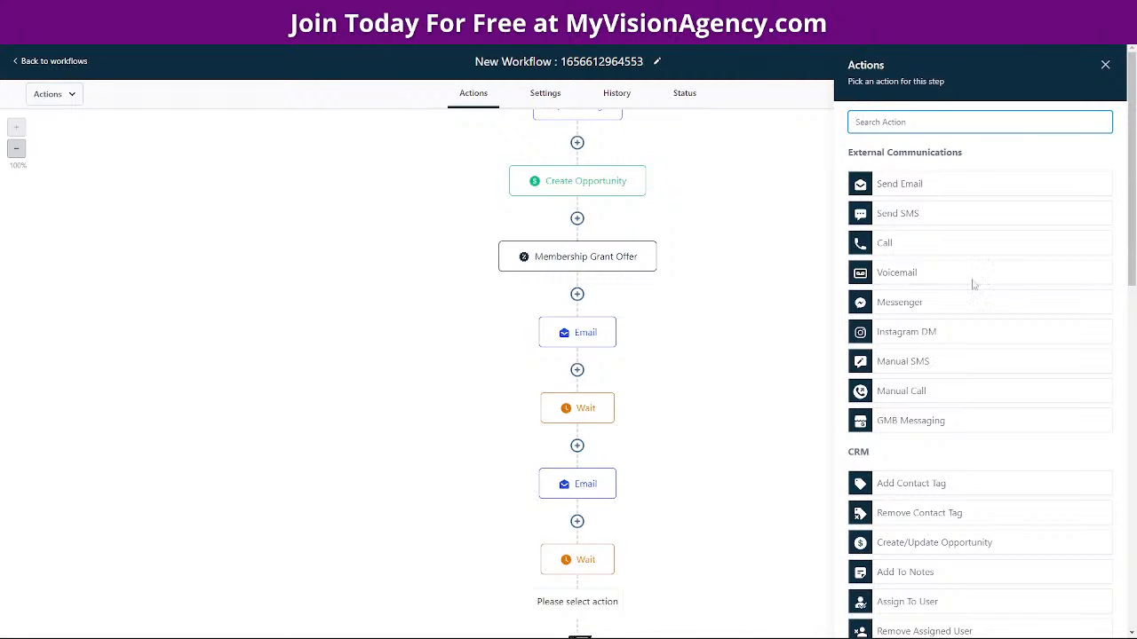
pyautogui.click(895, 393)
pyautogui.click(1094, 617)
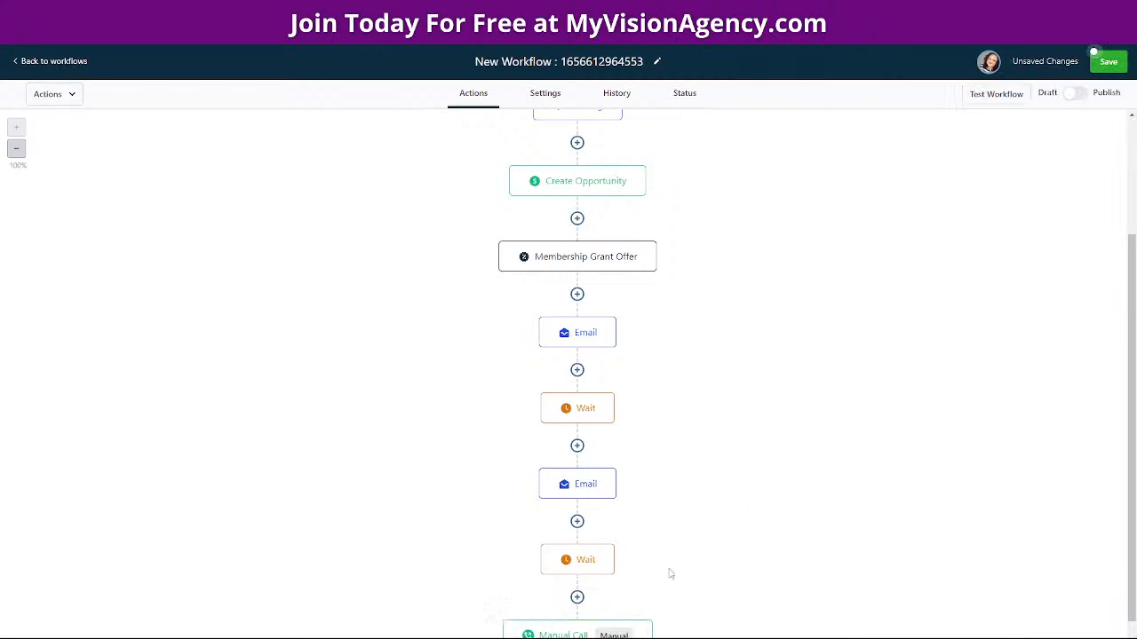
pyautogui.scroll(-1, 639, 528)
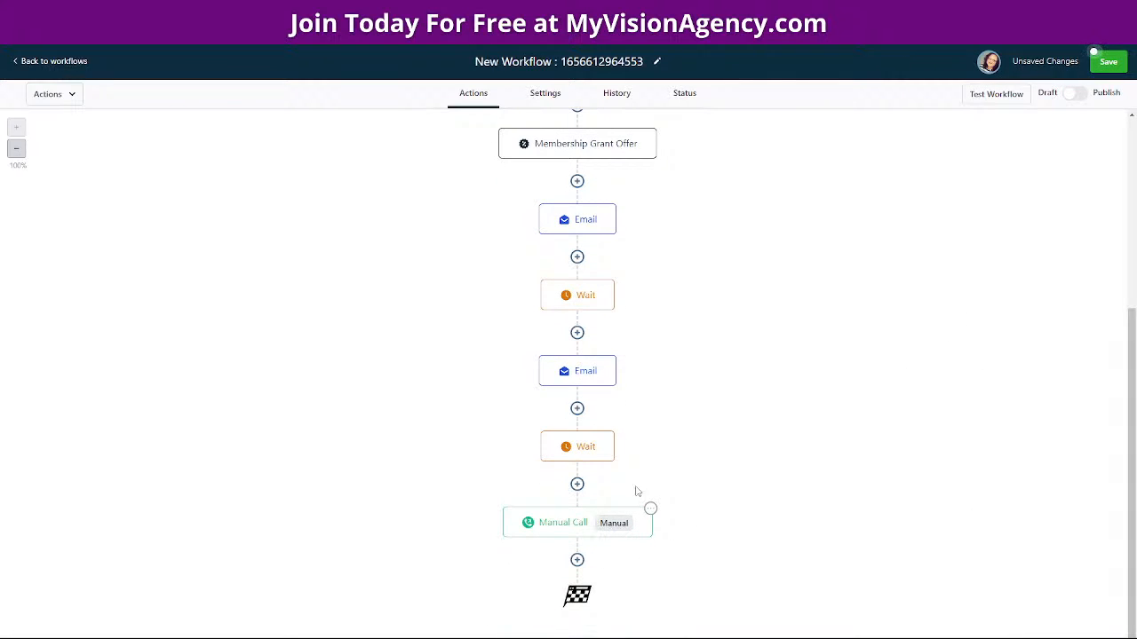
# Save the workflow, return to the workflows list, and go to Contacts
pyautogui.click(1106, 64)
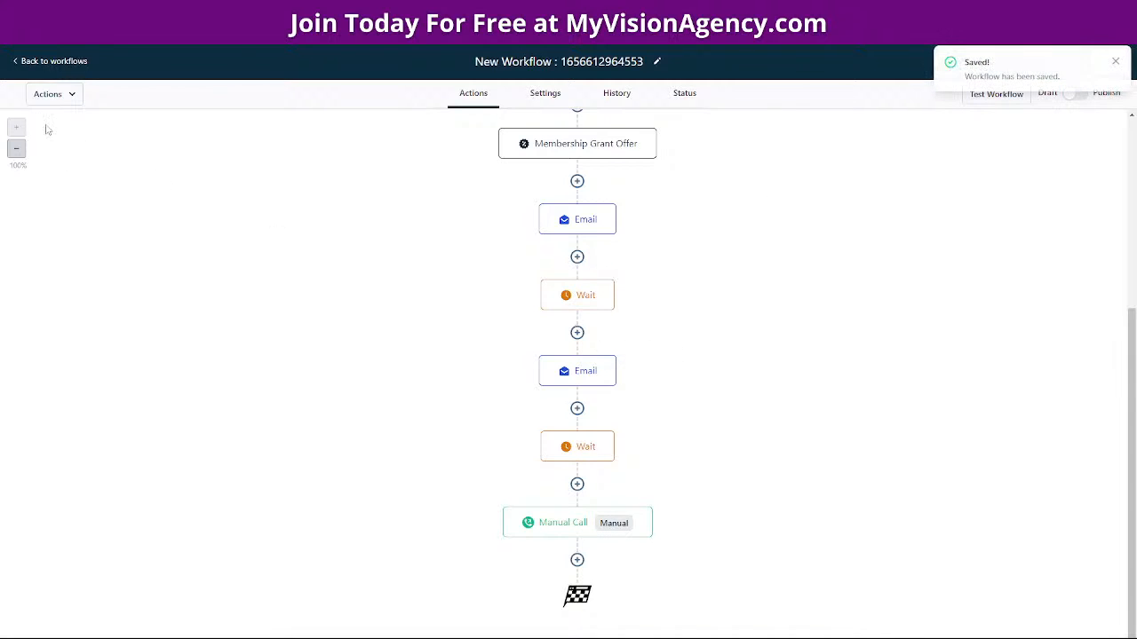
pyautogui.click(41, 62)
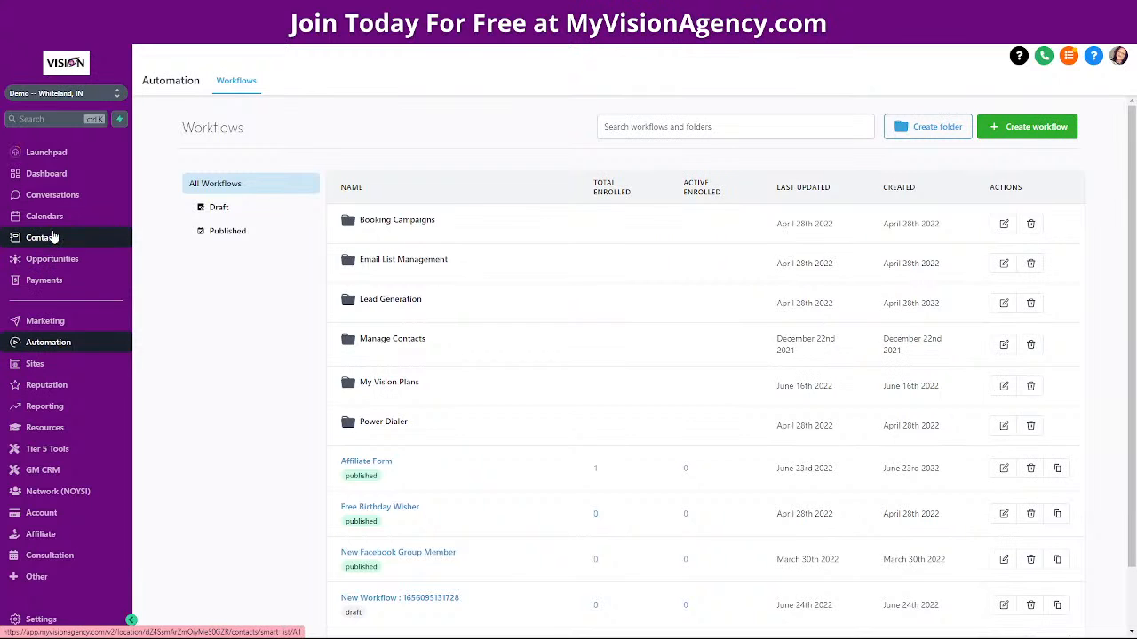
pyautogui.click(53, 237)
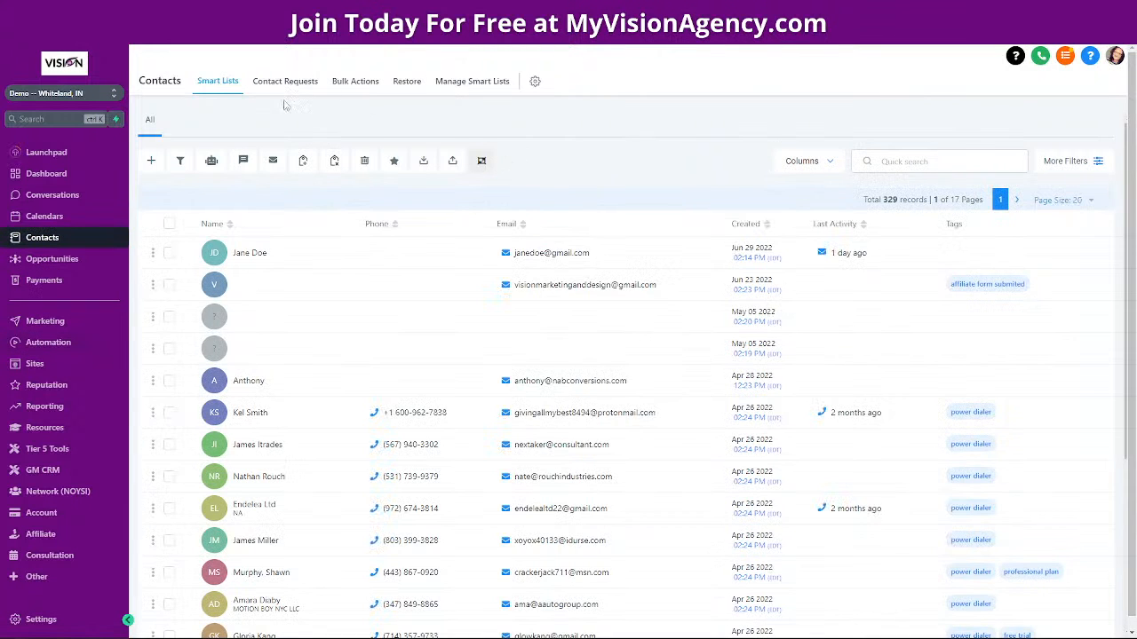
# View the empty Contacts Bulk Actions log, then go back to Automation workflows
pyautogui.click(355, 82)
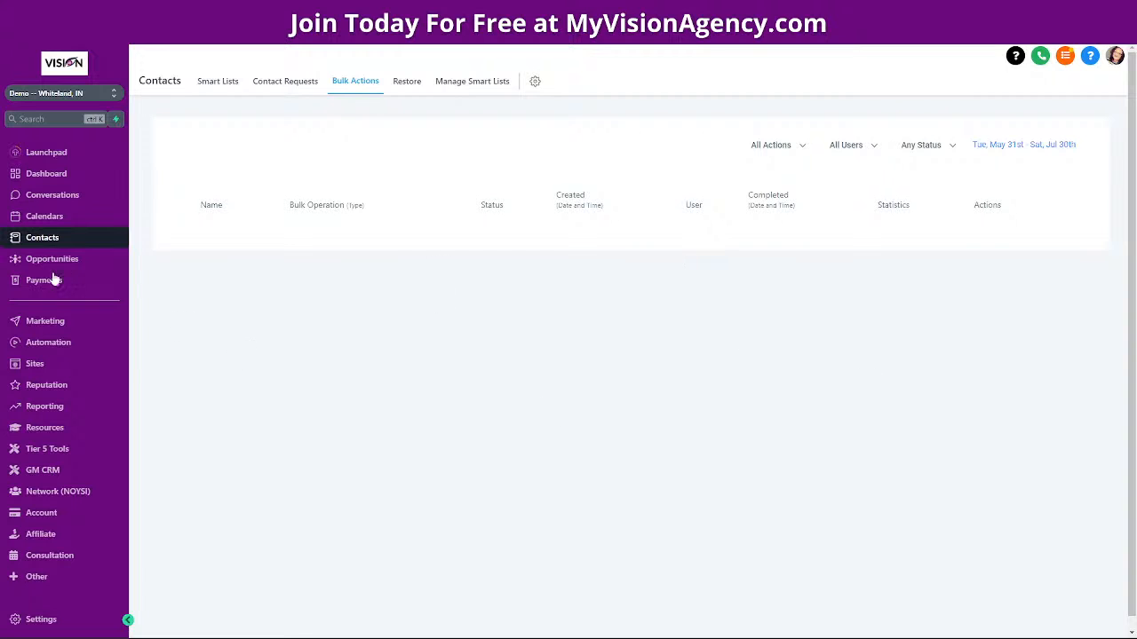
pyautogui.click(56, 341)
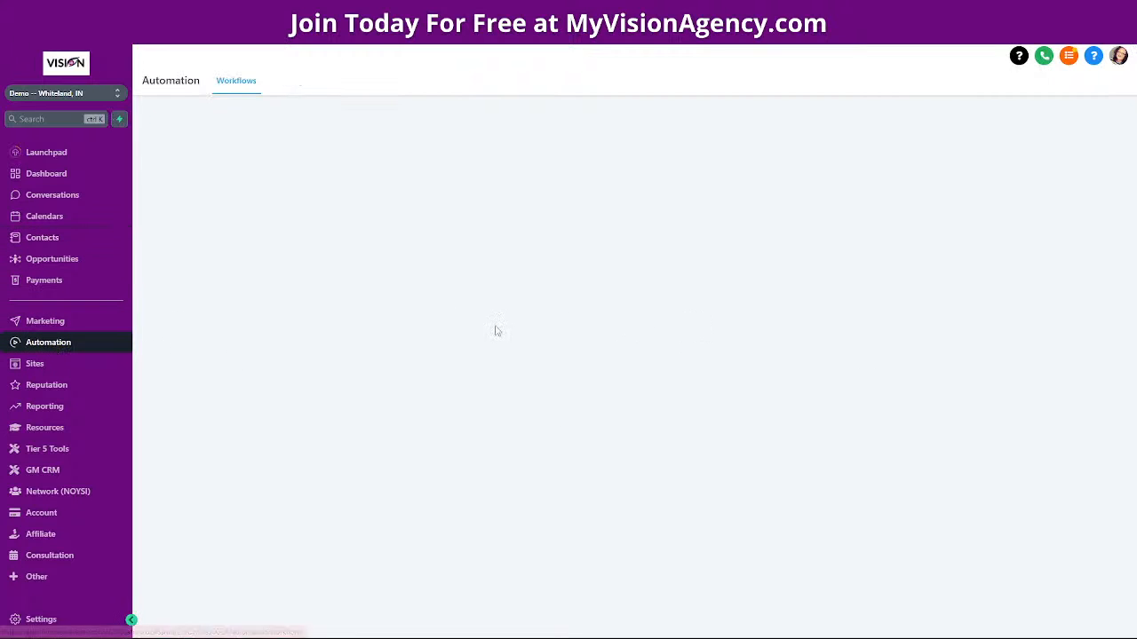
pyautogui.click(1051, 573)
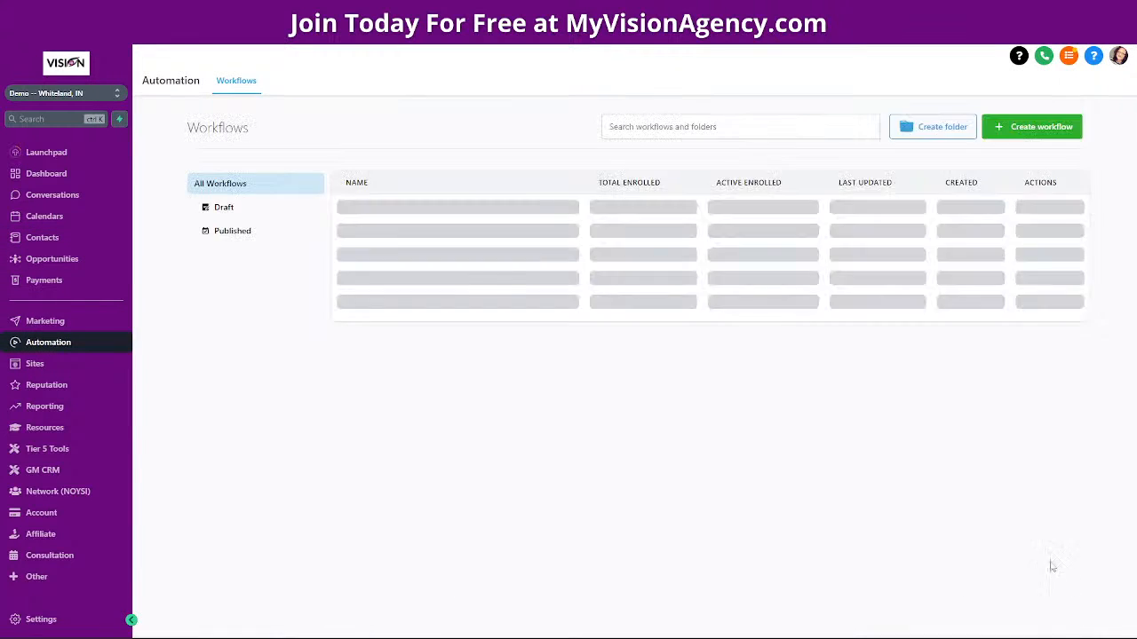
pyautogui.click(392, 259)
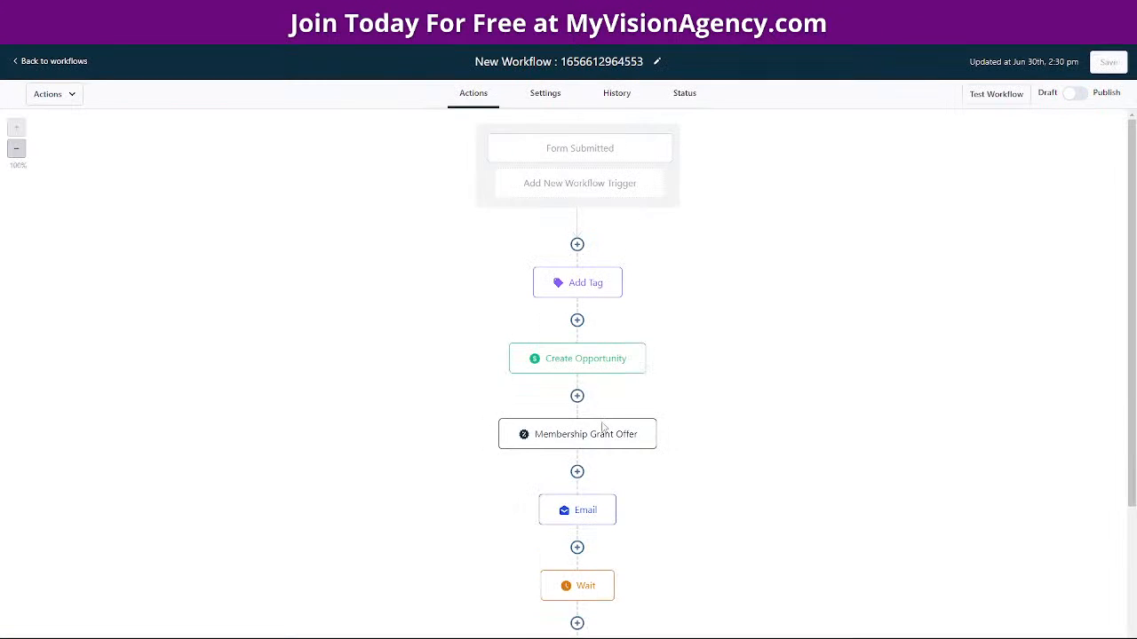
pyautogui.scroll(-3, 602, 394)
pyautogui.click(577, 561)
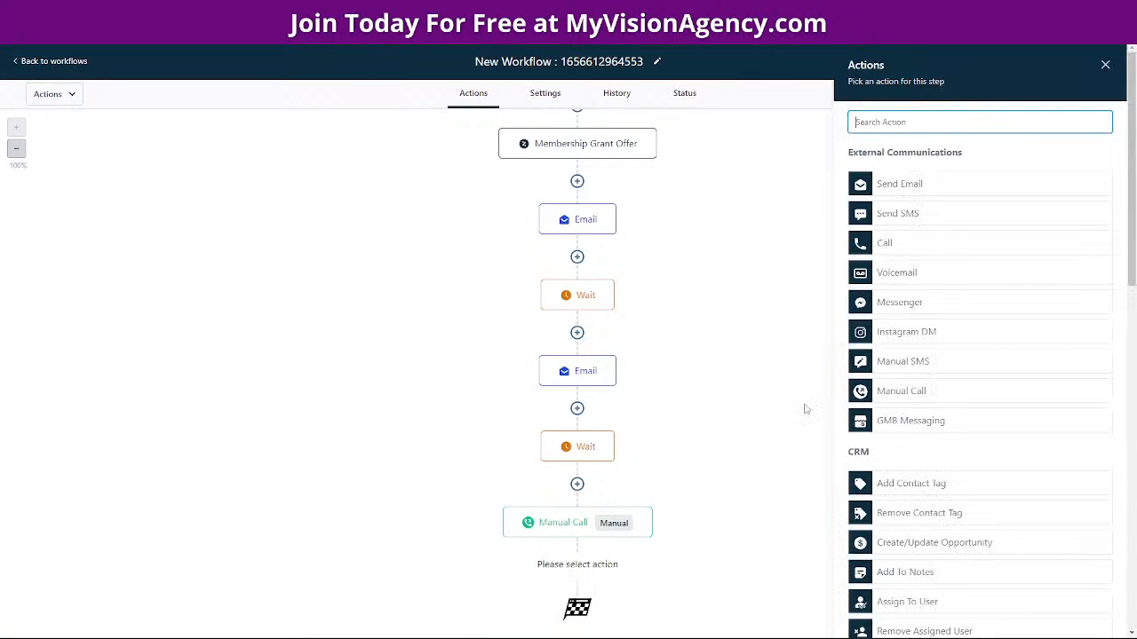
pyautogui.click(905, 271)
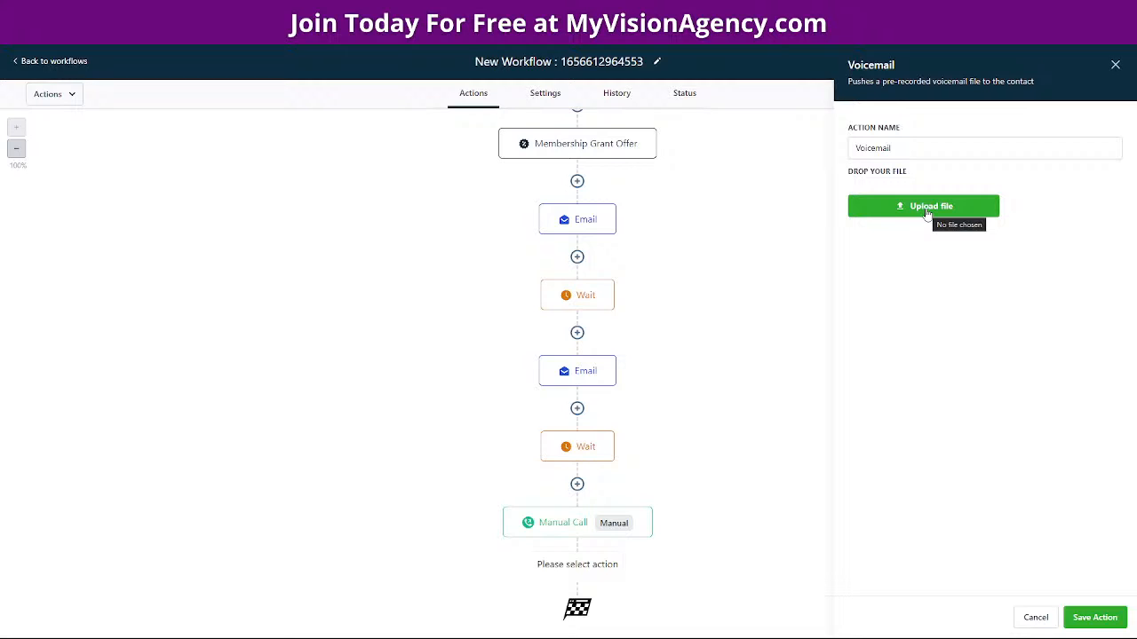
pyautogui.click(1116, 65)
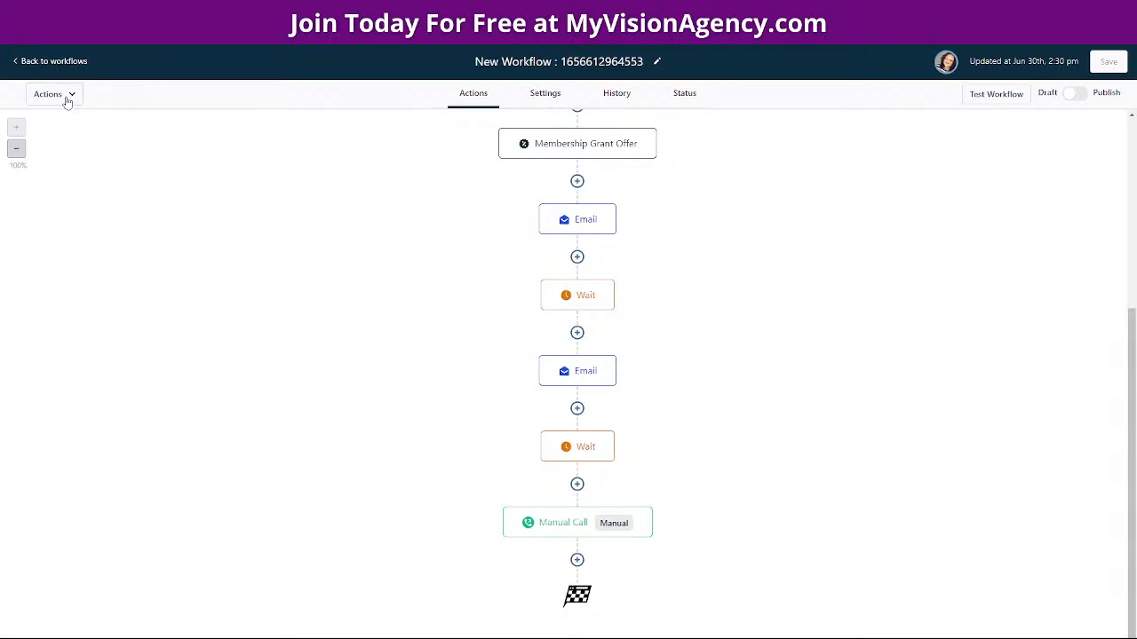
pyautogui.click(49, 61)
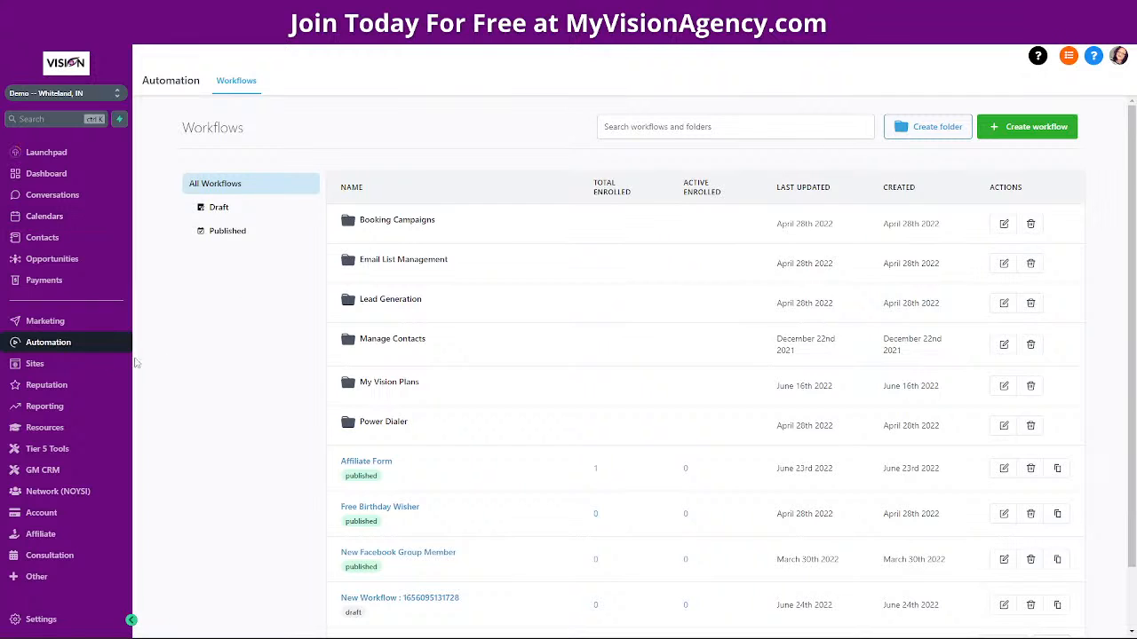
# Create a blank email campaign in the Design Editor and drop a Video block under the heading
pyautogui.click(55, 322)
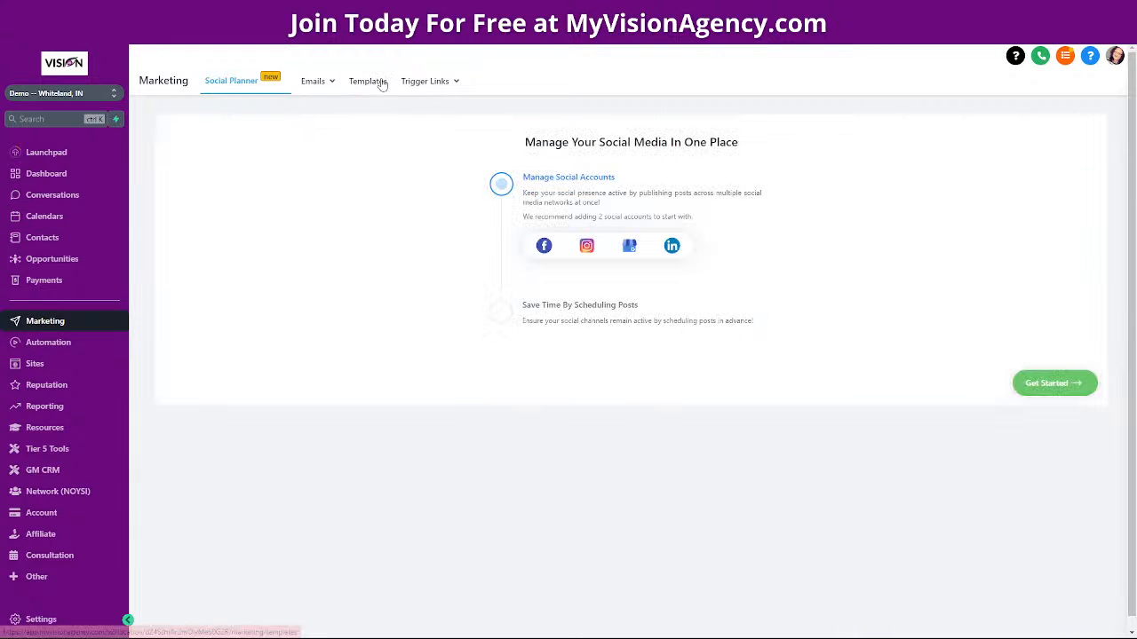
pyautogui.click(315, 109)
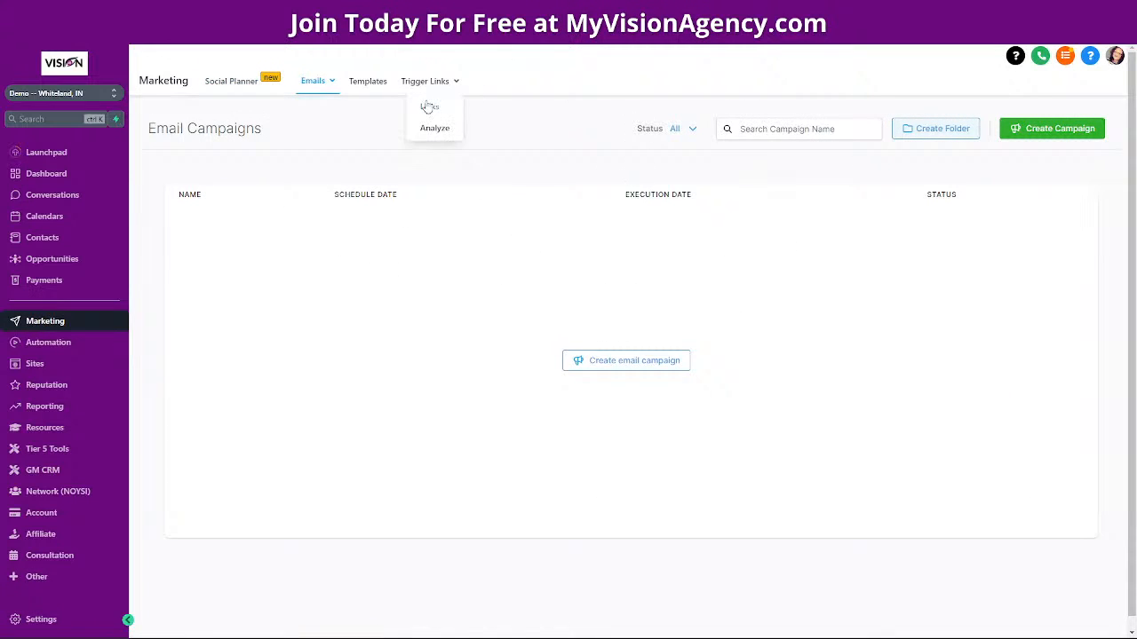
pyautogui.click(631, 361)
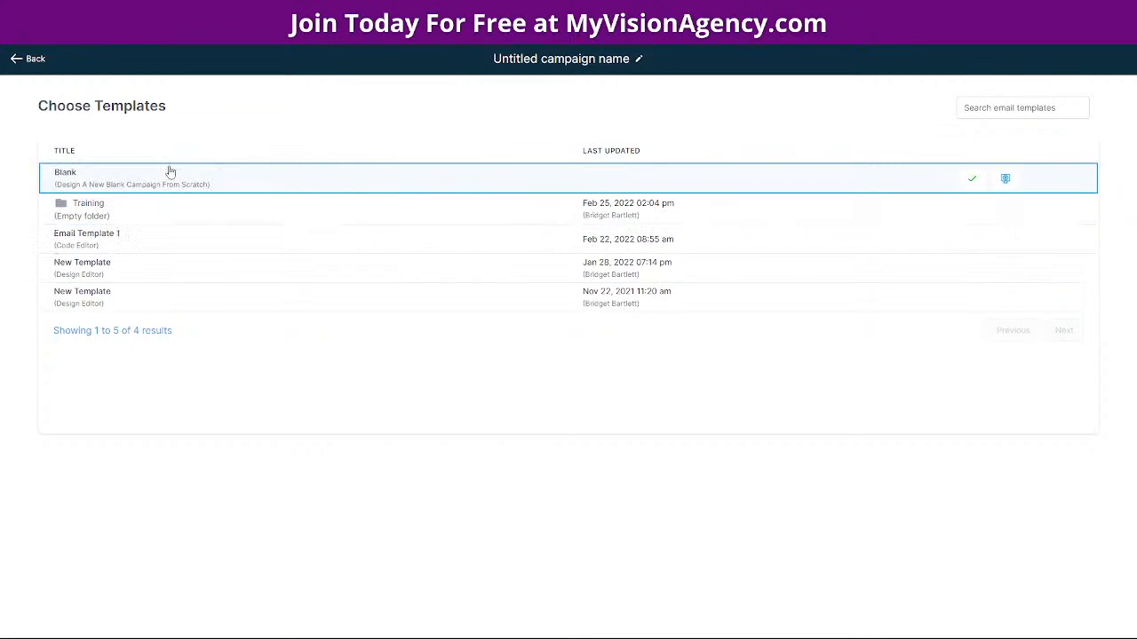
pyautogui.click(970, 179)
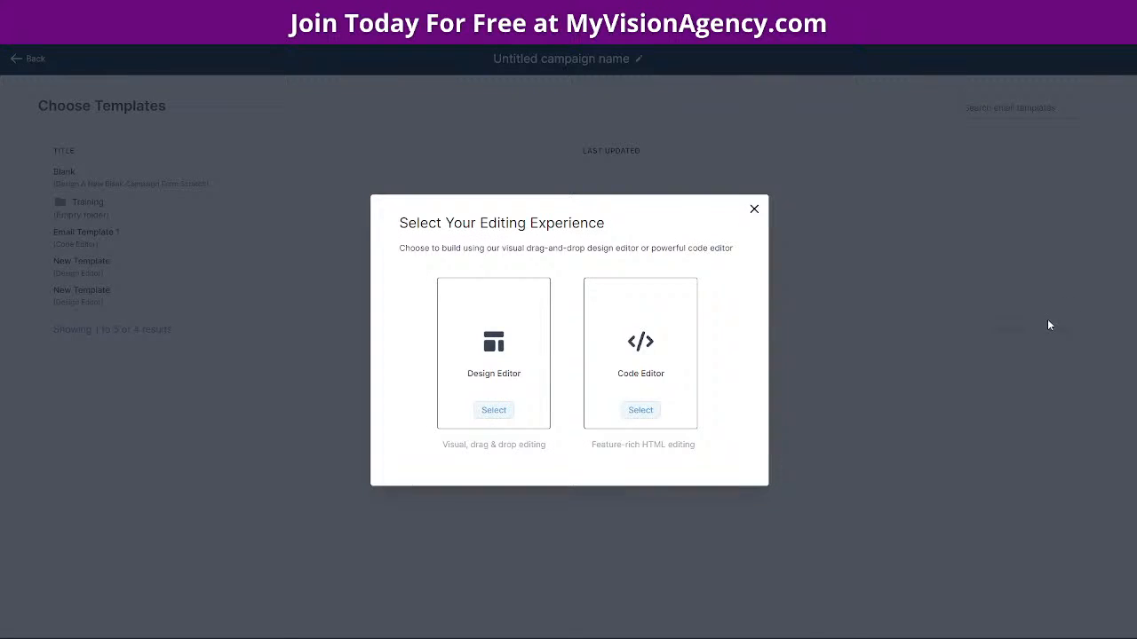
pyautogui.click(494, 411)
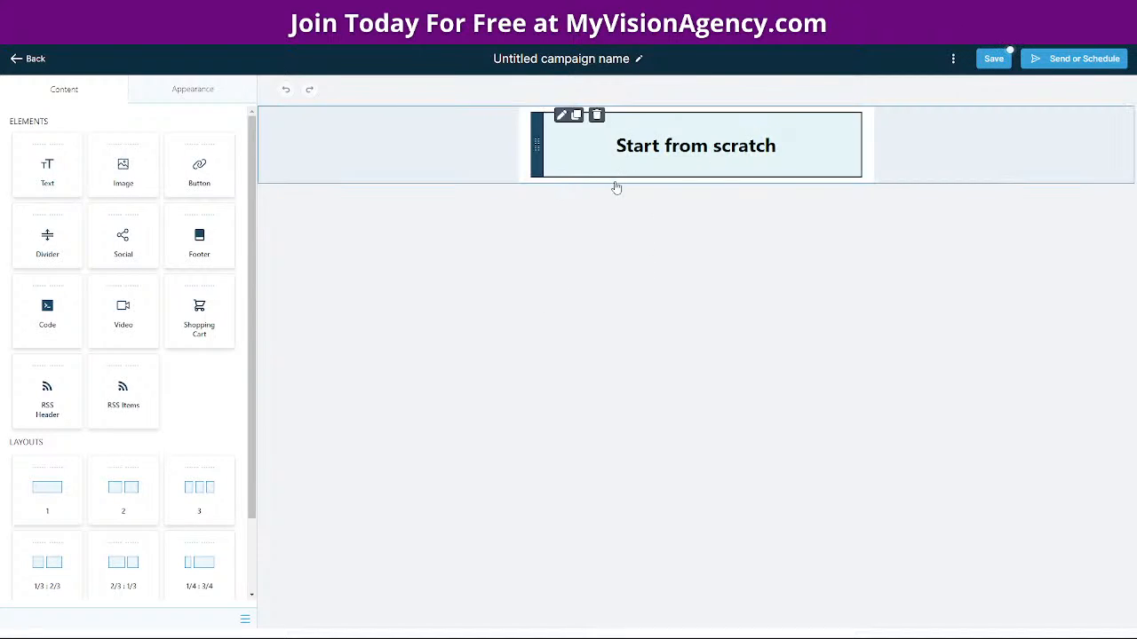
pyautogui.moveTo(125, 305); pyautogui.dragTo(704, 206)
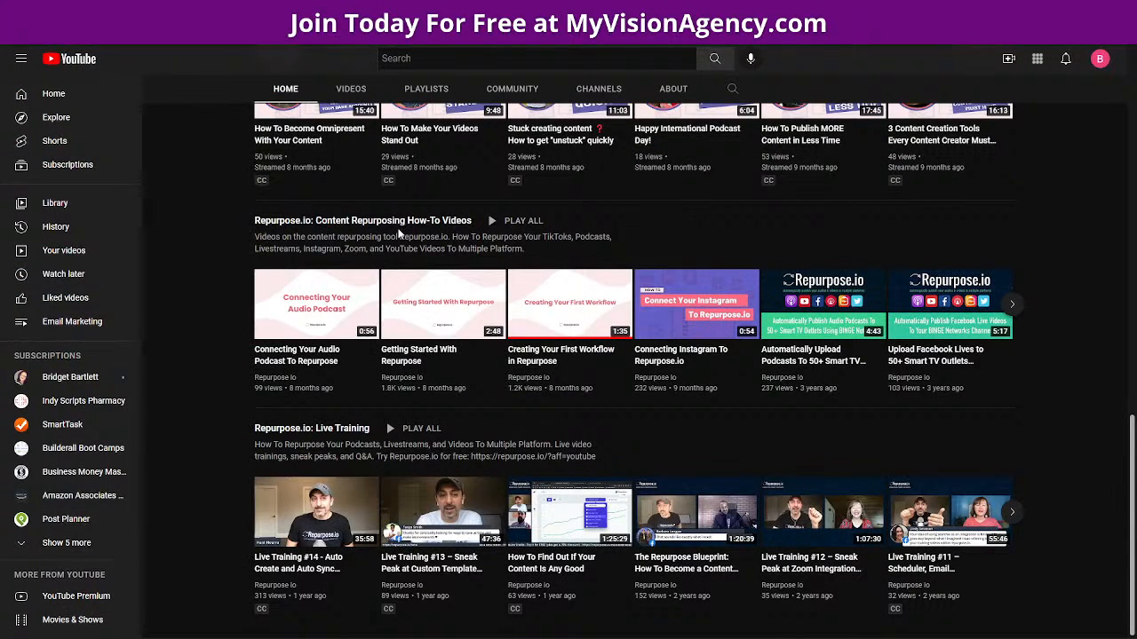
# Play the Repurpose.io channel's 'Getting Started With Repurpose' video, then pause it
pyautogui.scroll(3, 427, 284)
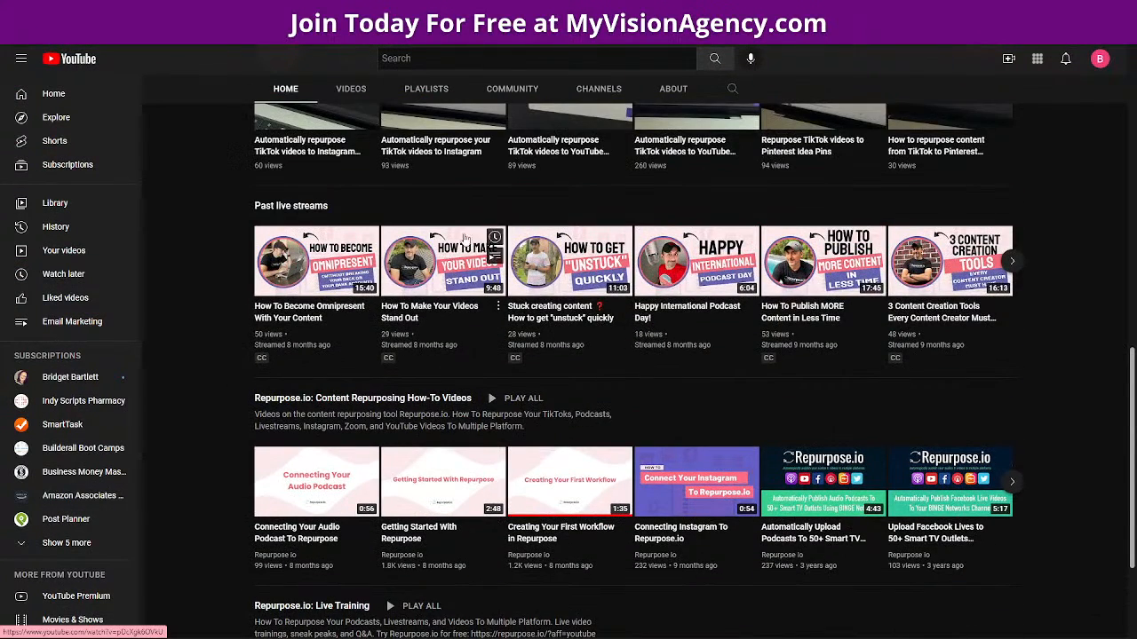
pyautogui.scroll(8, 447, 336)
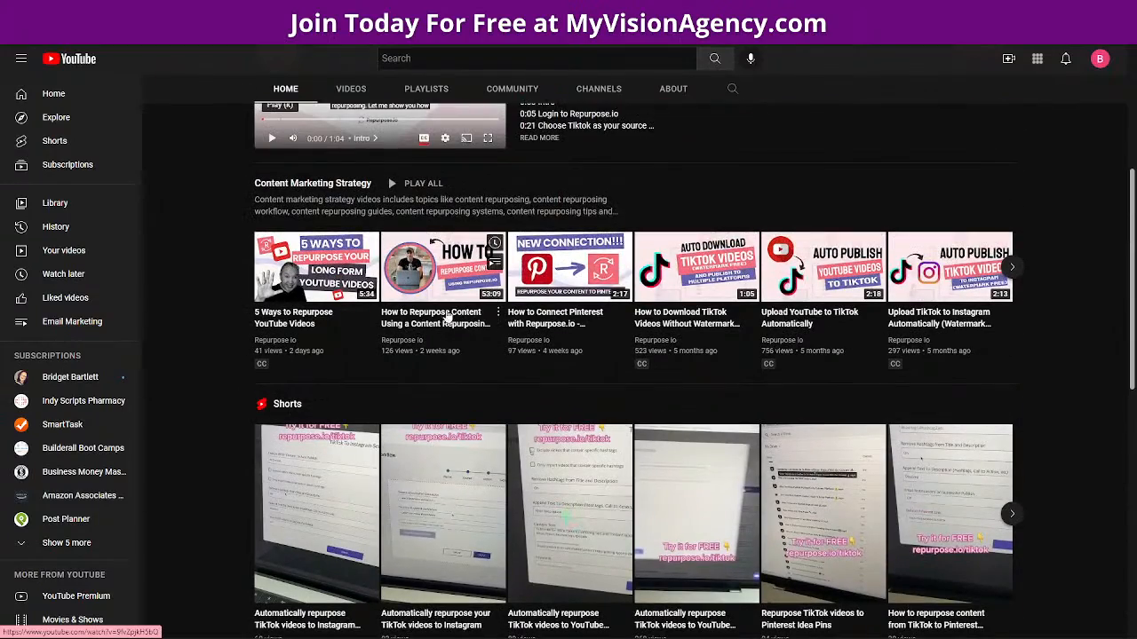
pyautogui.scroll(-8, 459, 380)
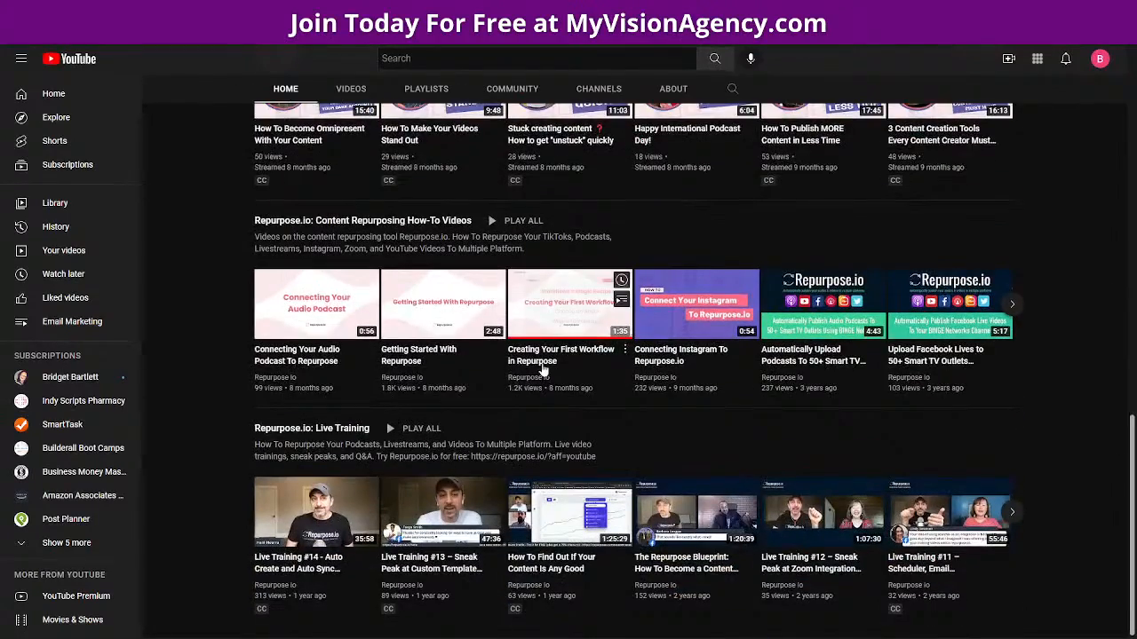
pyautogui.click(441, 354)
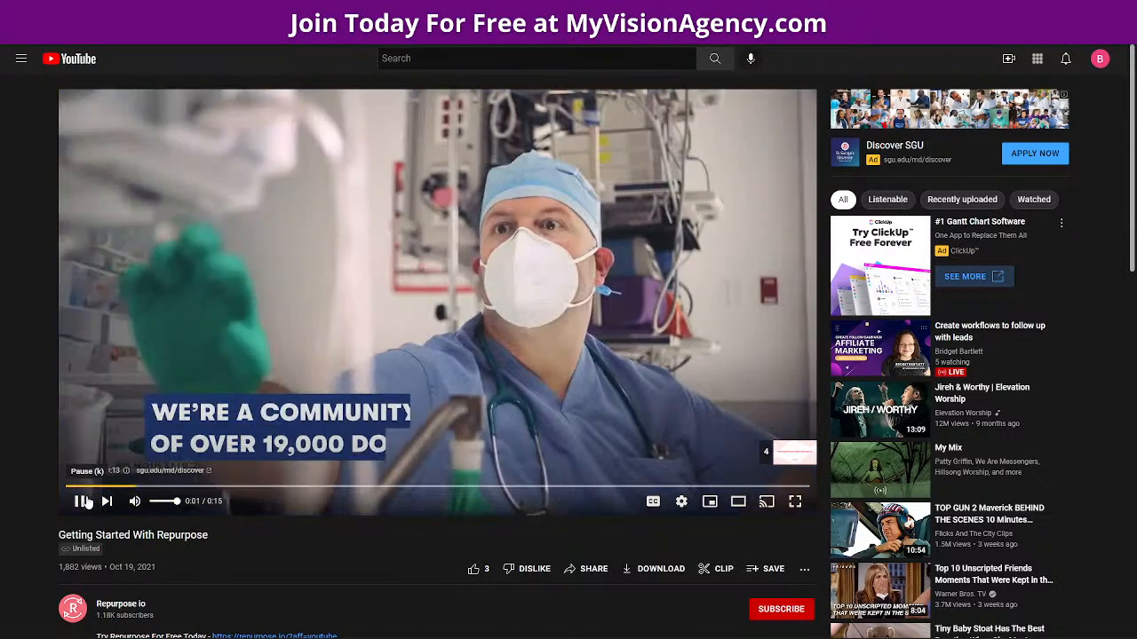
pyautogui.click(83, 501)
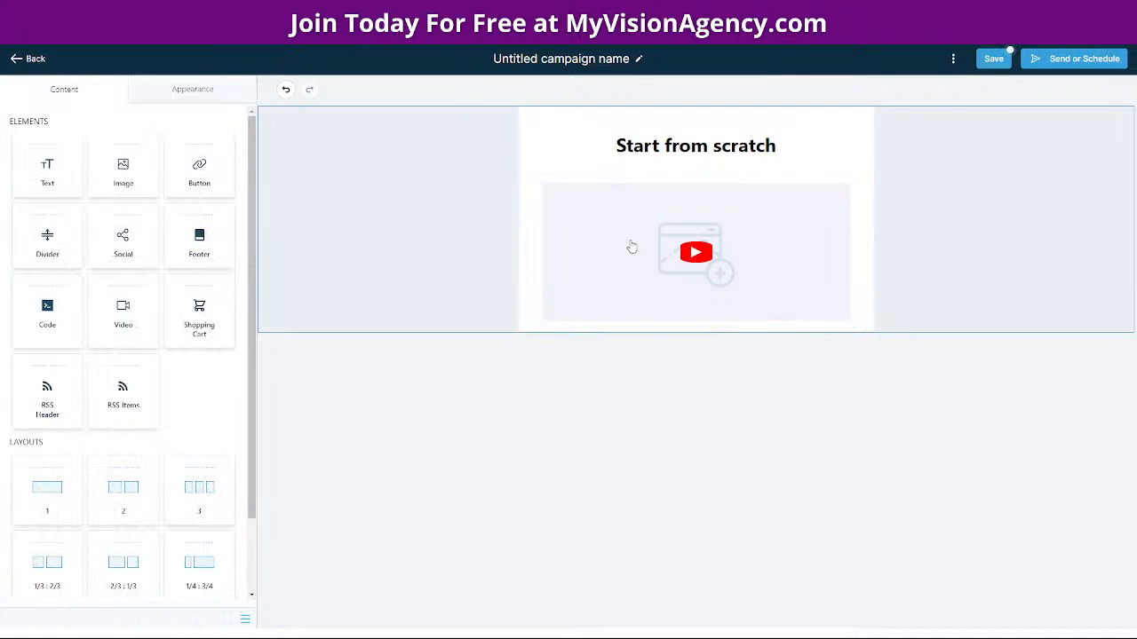
# Paste the 'Getting Started With Repurpose' YouTube link into the video block's Video URL field
pyautogui.click(632, 247)
pyautogui.click(167, 214)
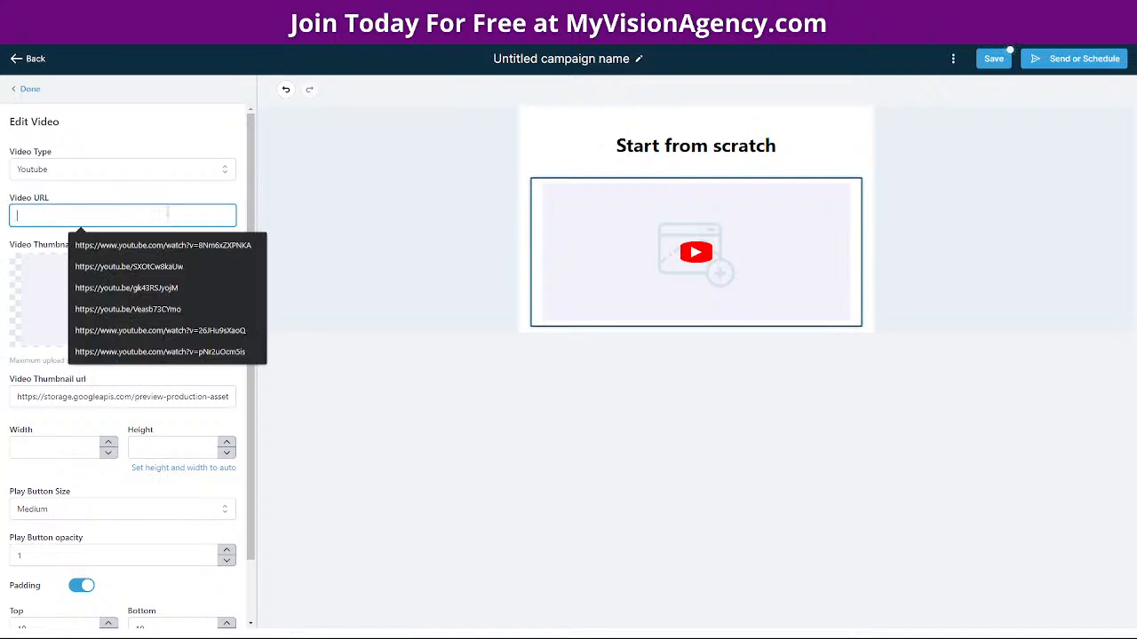
pyautogui.write('https://www.youtube.com/watch?v=DduU3ka8KrE')
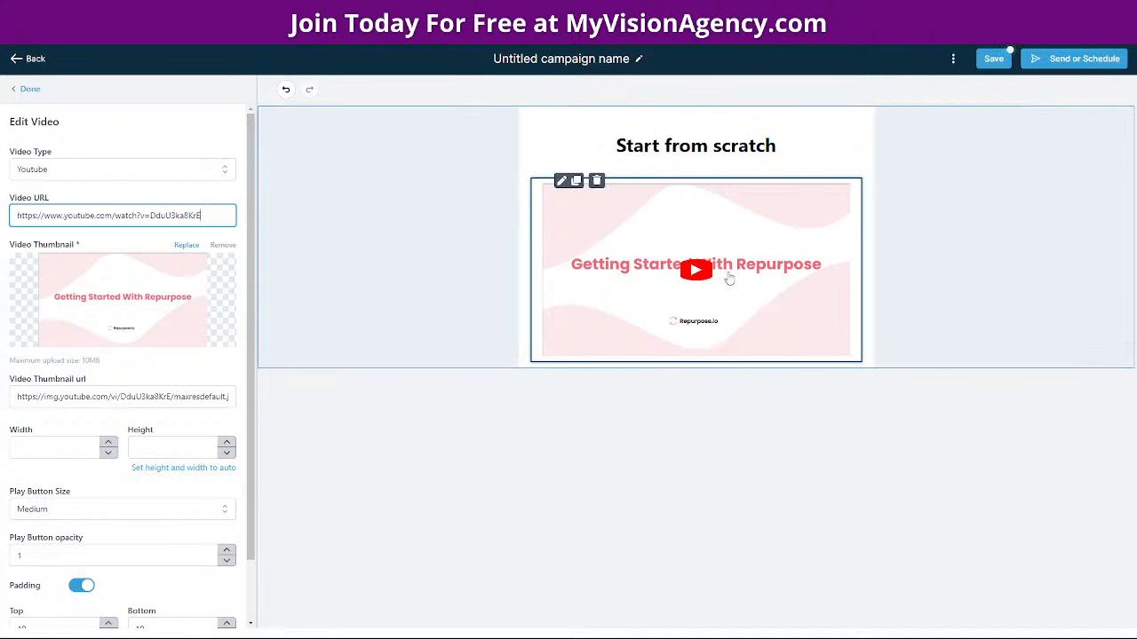
pyautogui.click(27, 90)
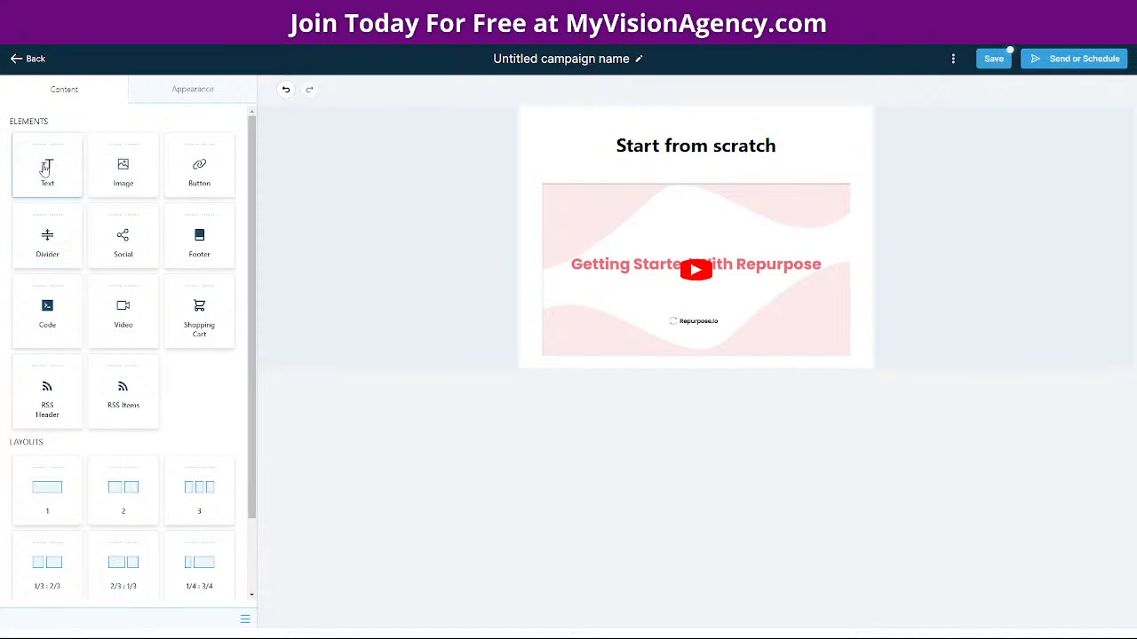
# Drop a Text block above the video, replace its placeholder with 'Congrats! Here is day 1', and save
pyautogui.moveTo(47, 169); pyautogui.dragTo(749, 160)
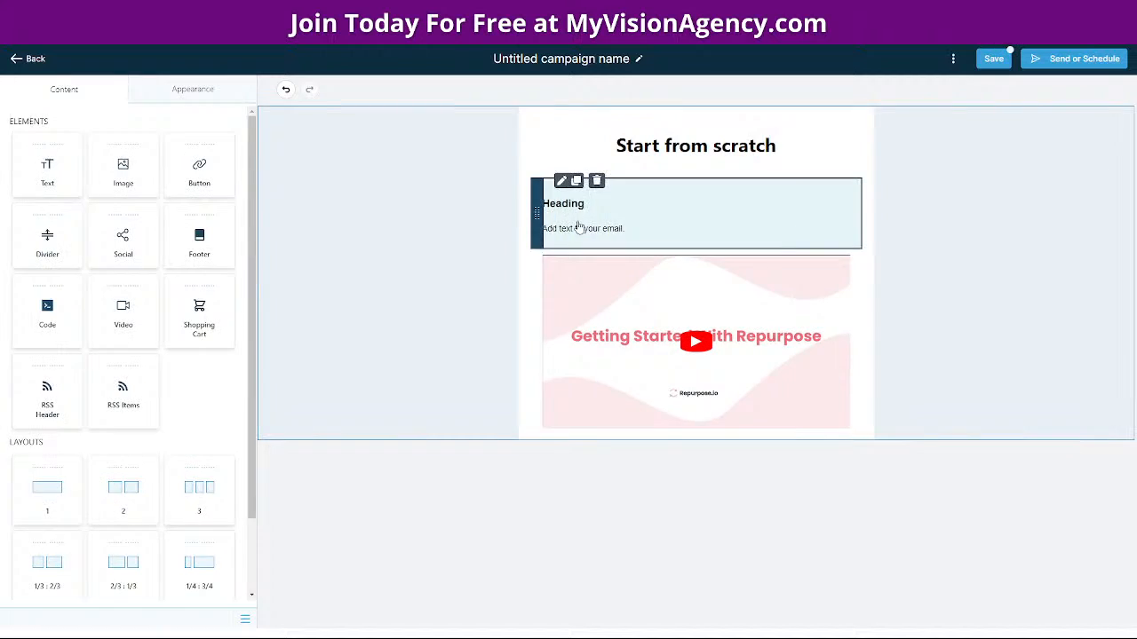
pyautogui.click(578, 229)
pyautogui.moveTo(103, 254); pyautogui.dragTo(18, 254)
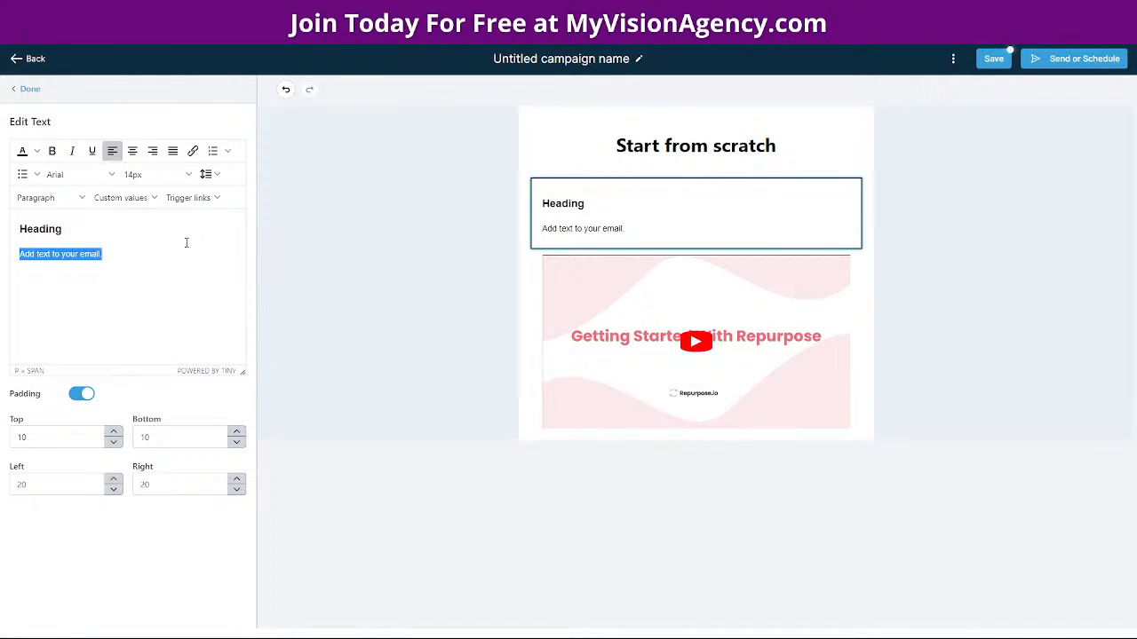
pyautogui.write('COn')
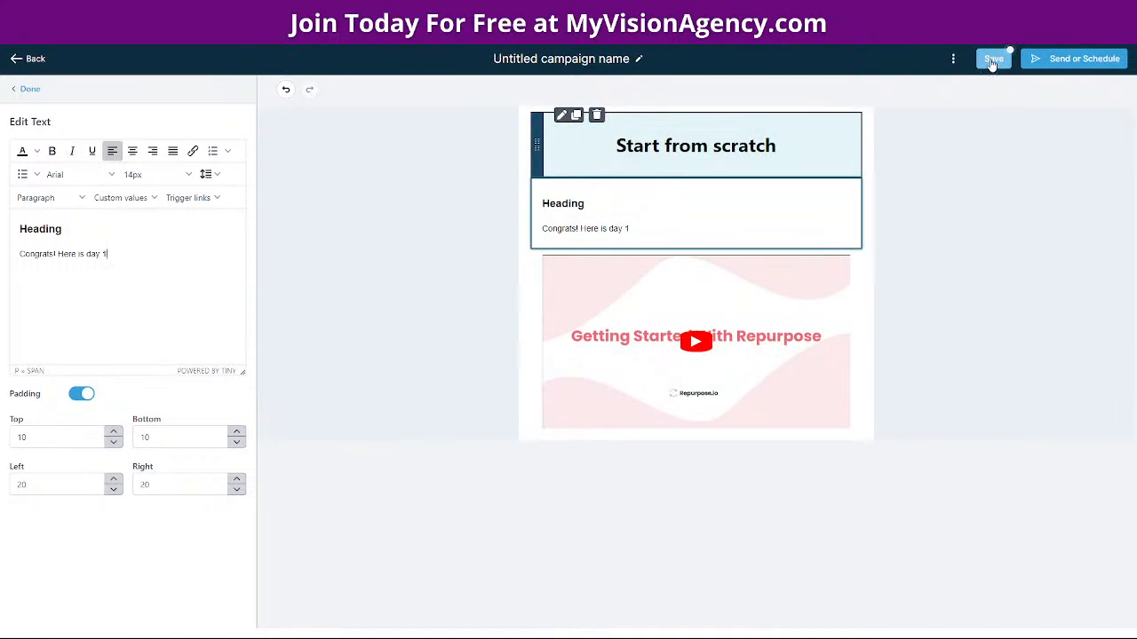
pyautogui.click(992, 61)
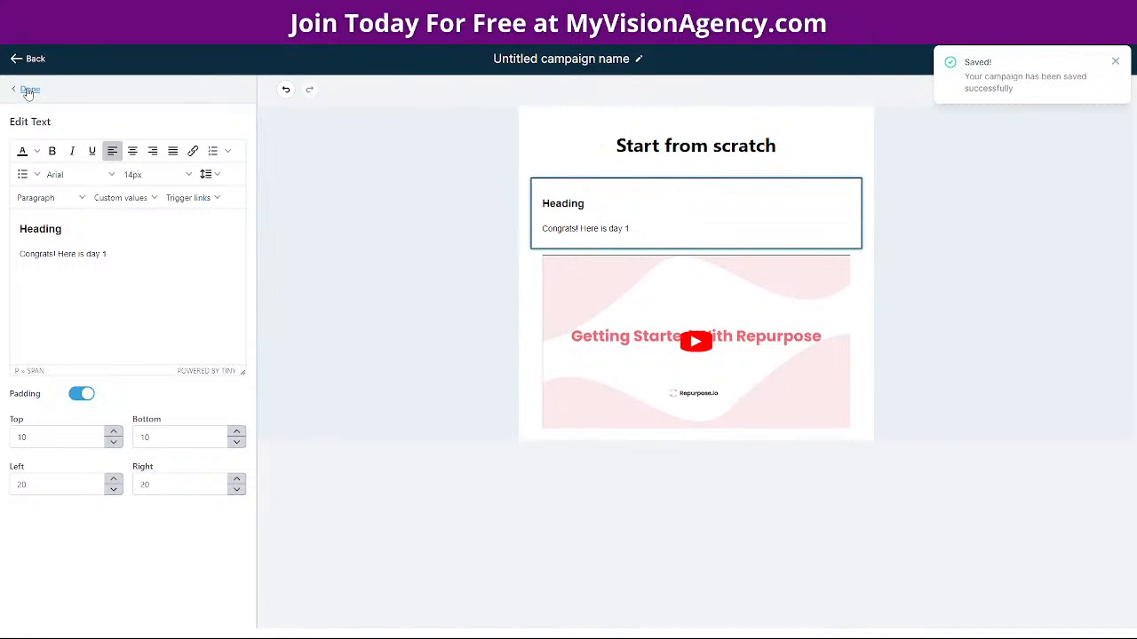
# Change the campaign name to 'Day 1', save it, and go back to the draft list
pyautogui.click(628, 59)
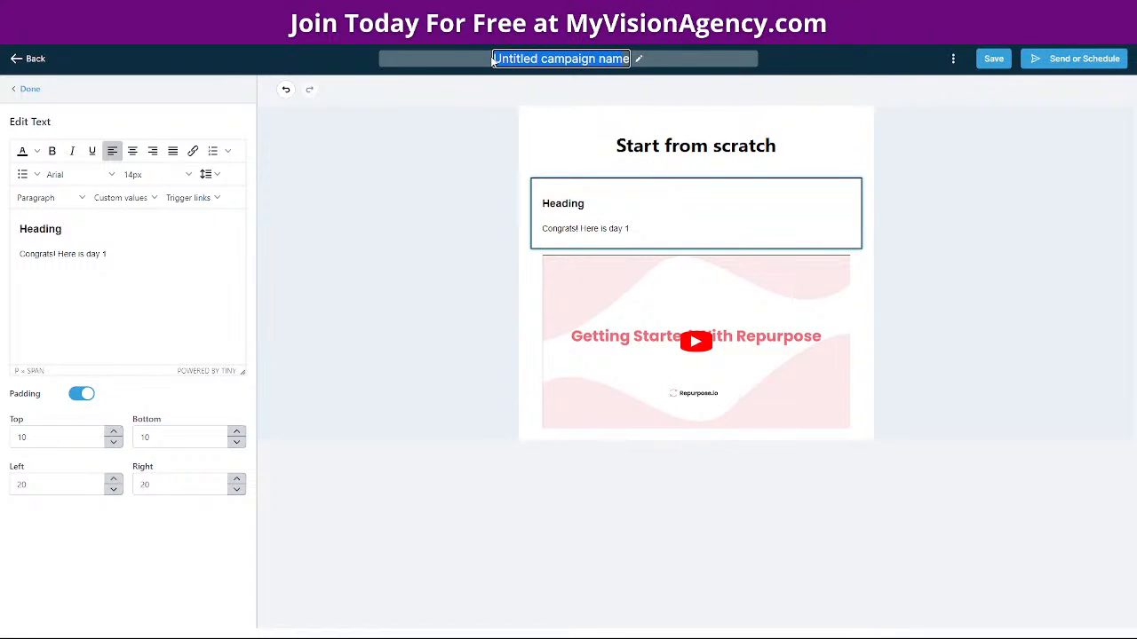
pyautogui.press('BackSpace')
pyautogui.write('Day')
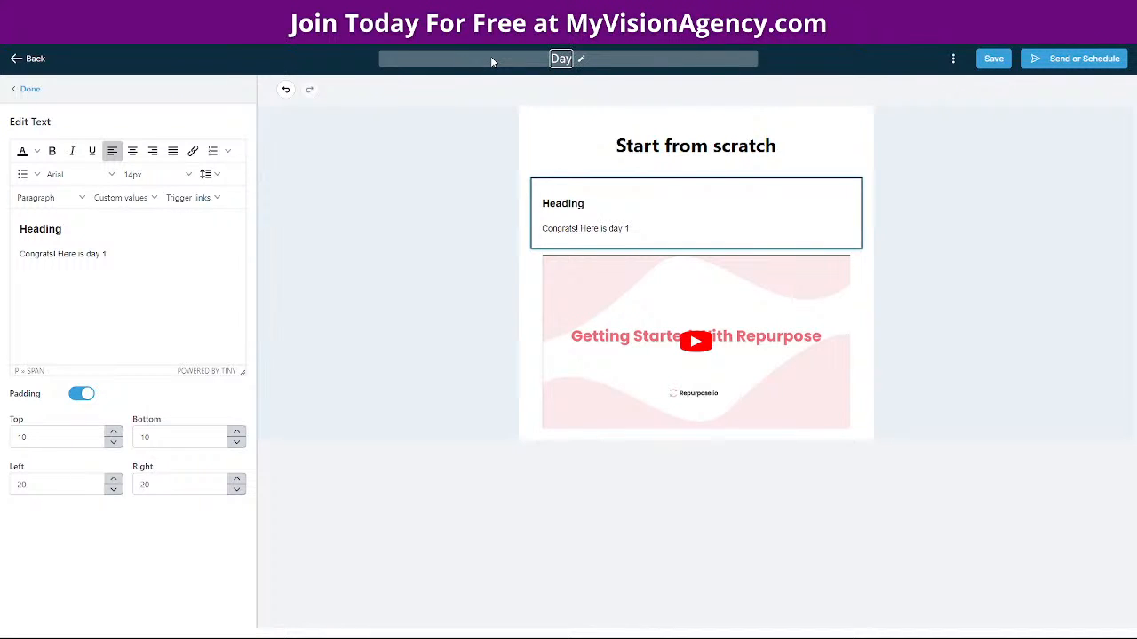
pyautogui.write(' 1')
pyautogui.click(959, 114)
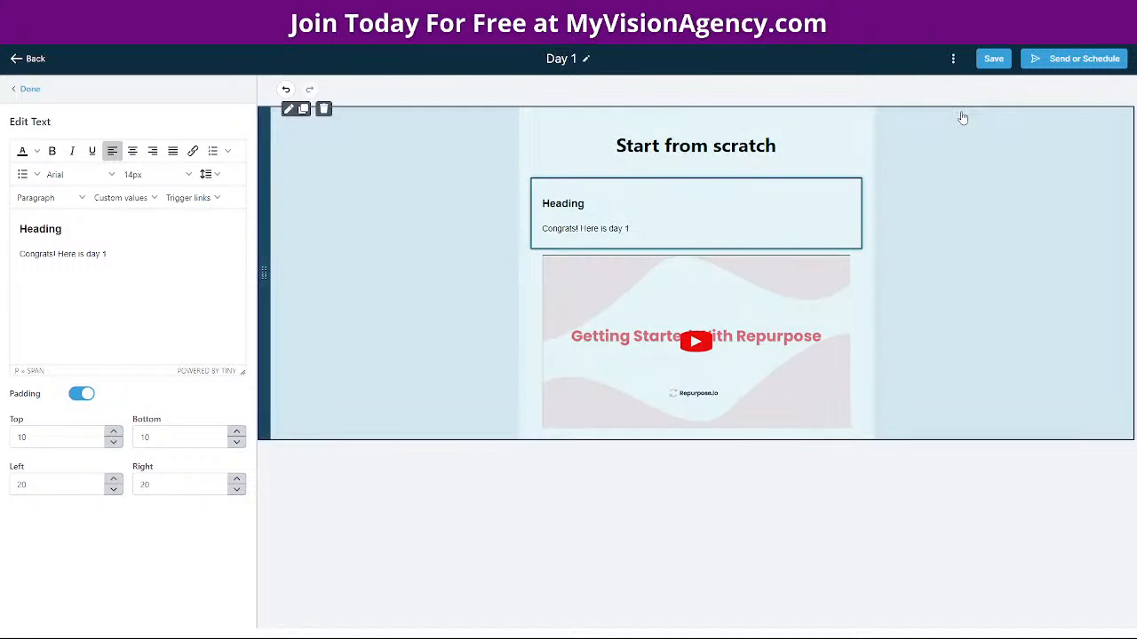
pyautogui.click(991, 60)
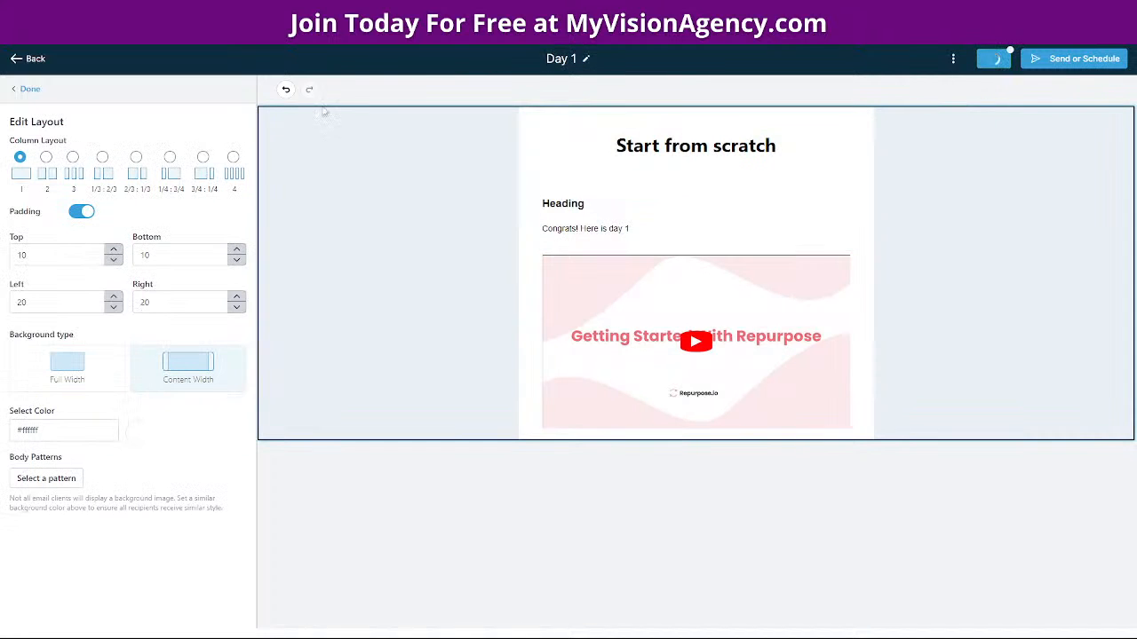
pyautogui.click(37, 61)
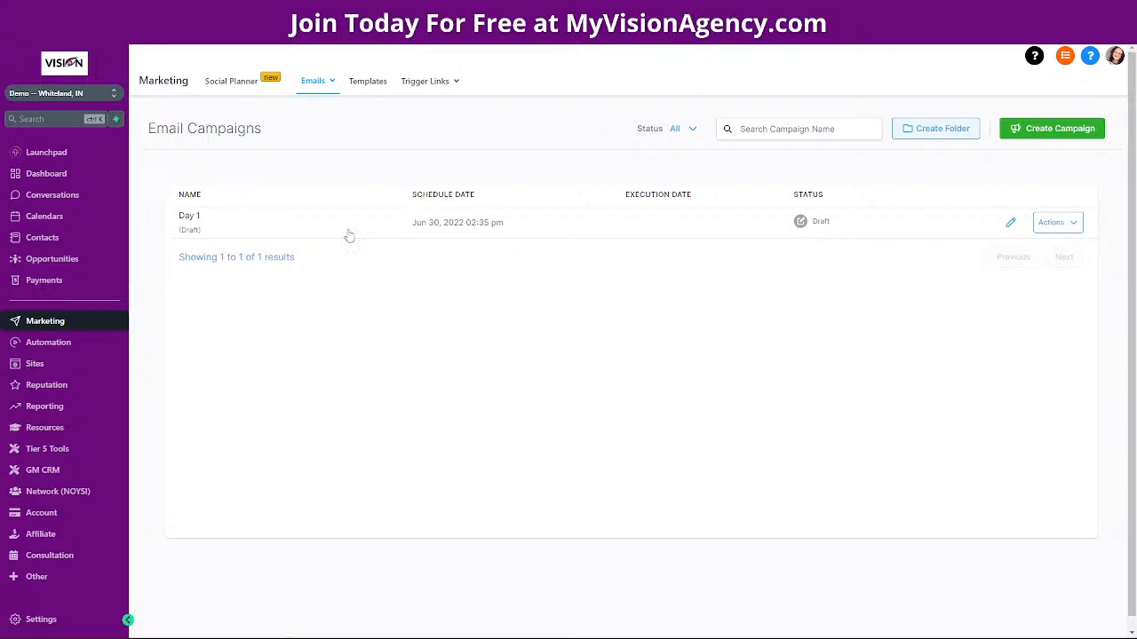
# Go to page 2 of the Automation Workflows list of 16 workflows
pyautogui.click(48, 344)
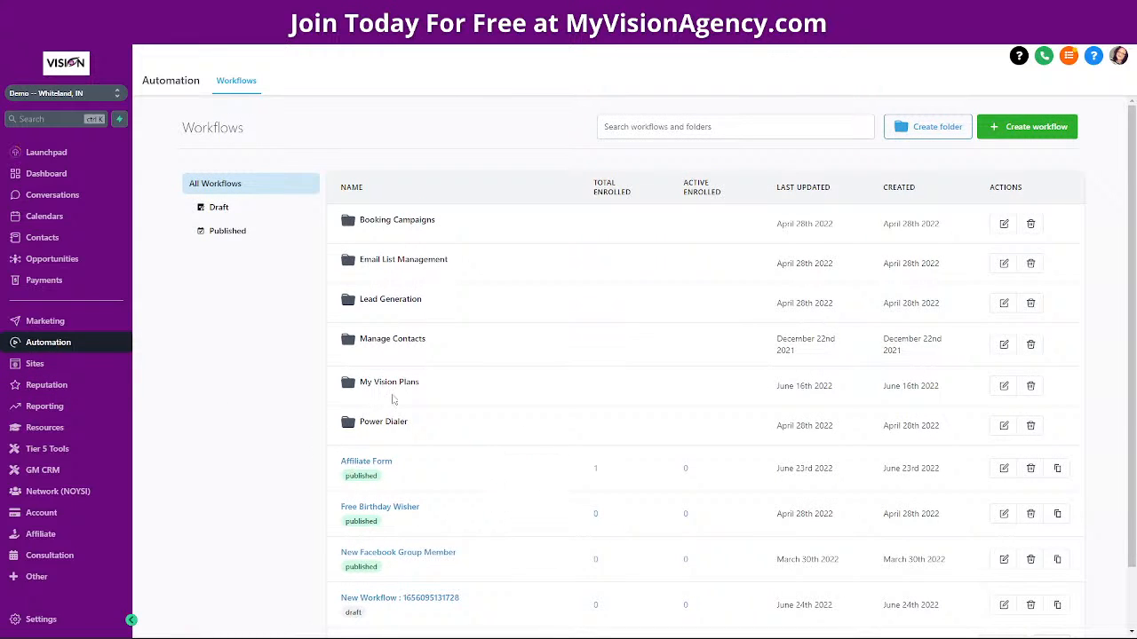
pyautogui.scroll(-2, 1084, 599)
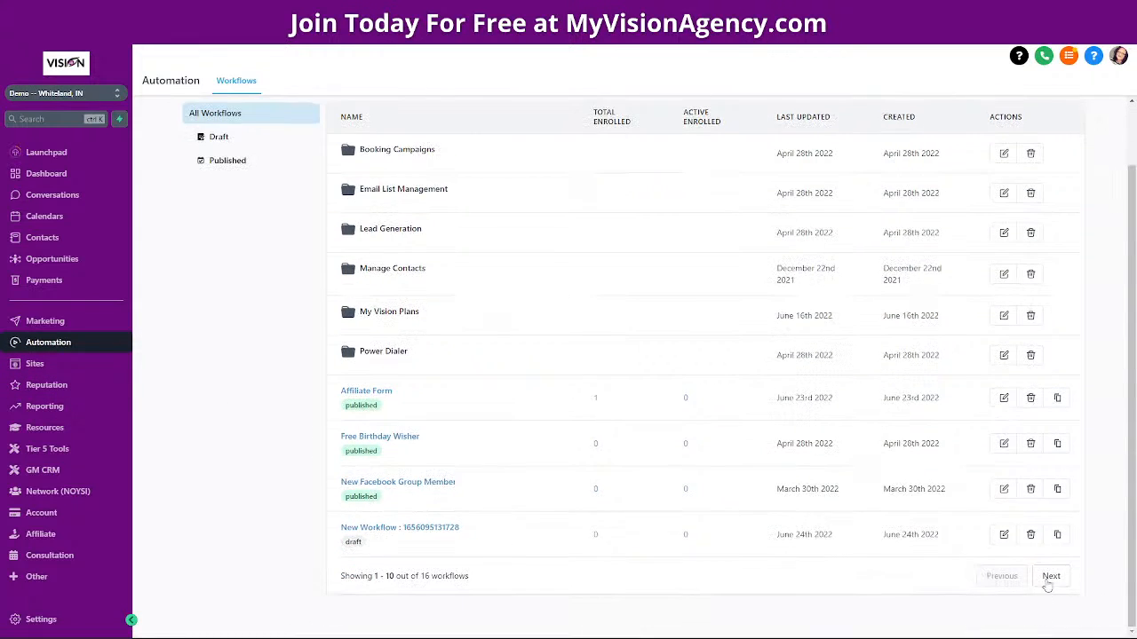
pyautogui.click(1048, 578)
pyautogui.click(359, 259)
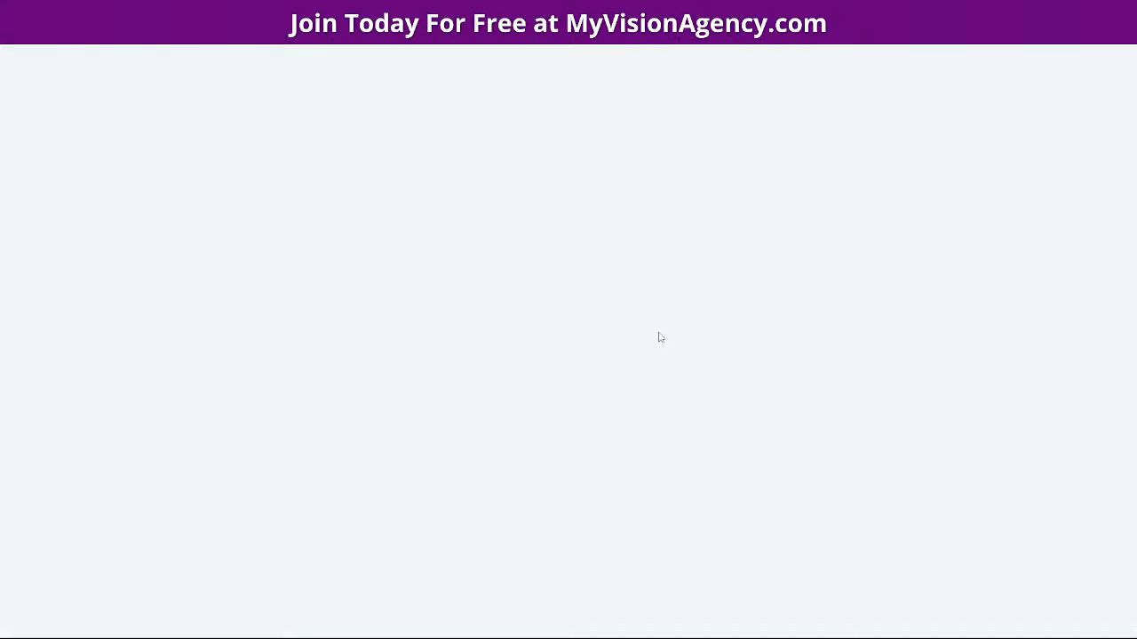
pyautogui.scroll(-3, 675, 476)
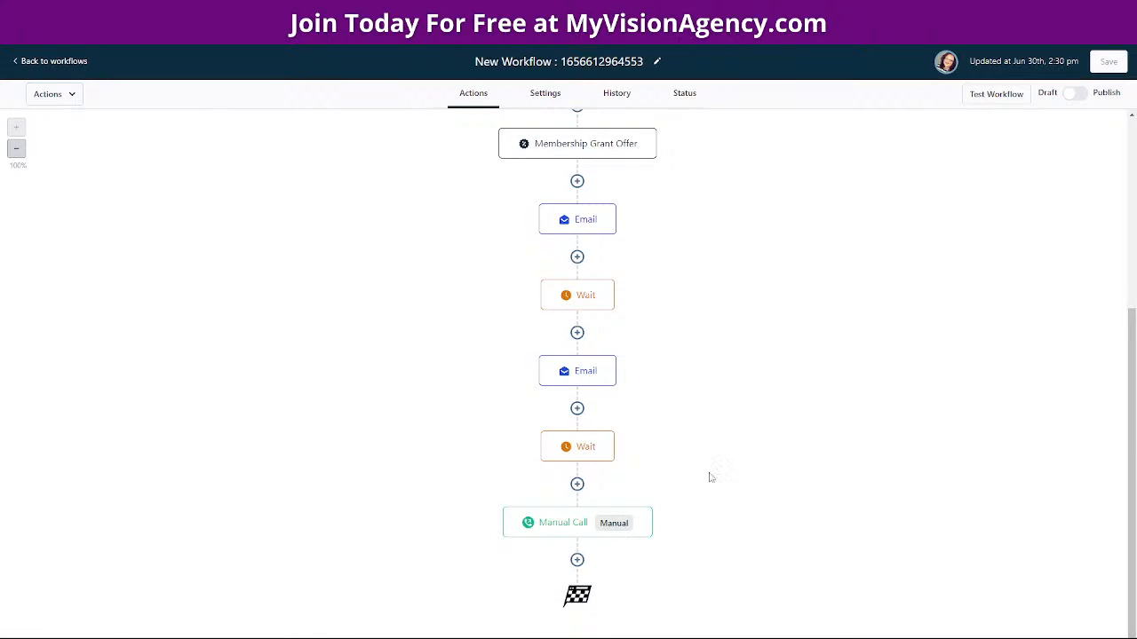
pyautogui.click(577, 485)
pyautogui.scroll(-10, 982, 437)
pyautogui.scroll(10, 925, 262)
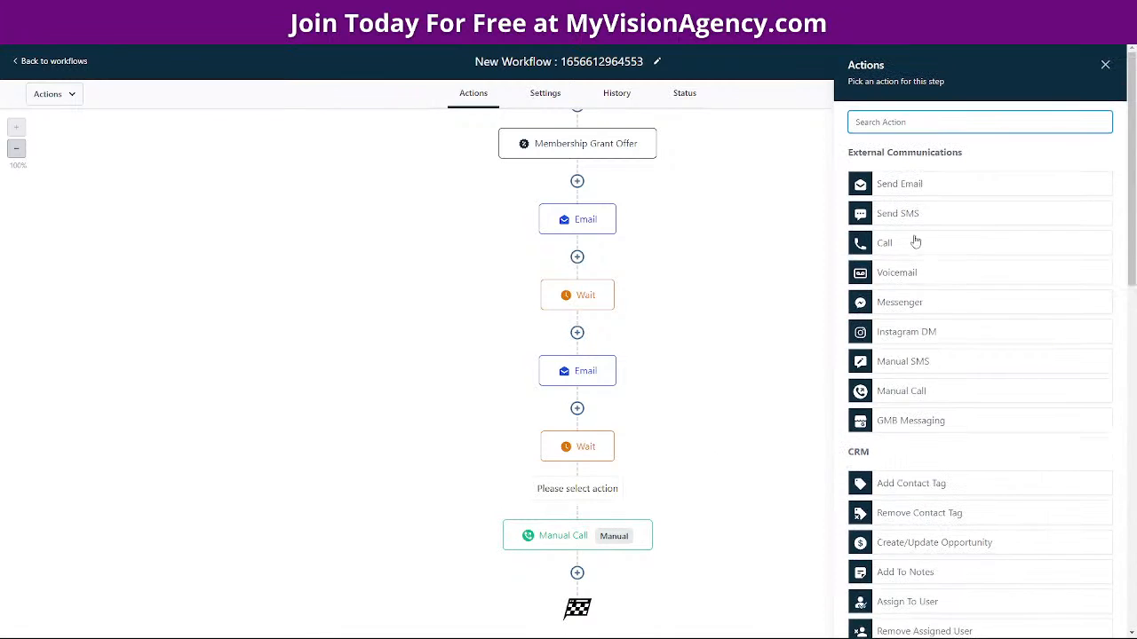
pyautogui.click(899, 184)
pyautogui.scroll(-3, 918, 388)
pyautogui.click(885, 212)
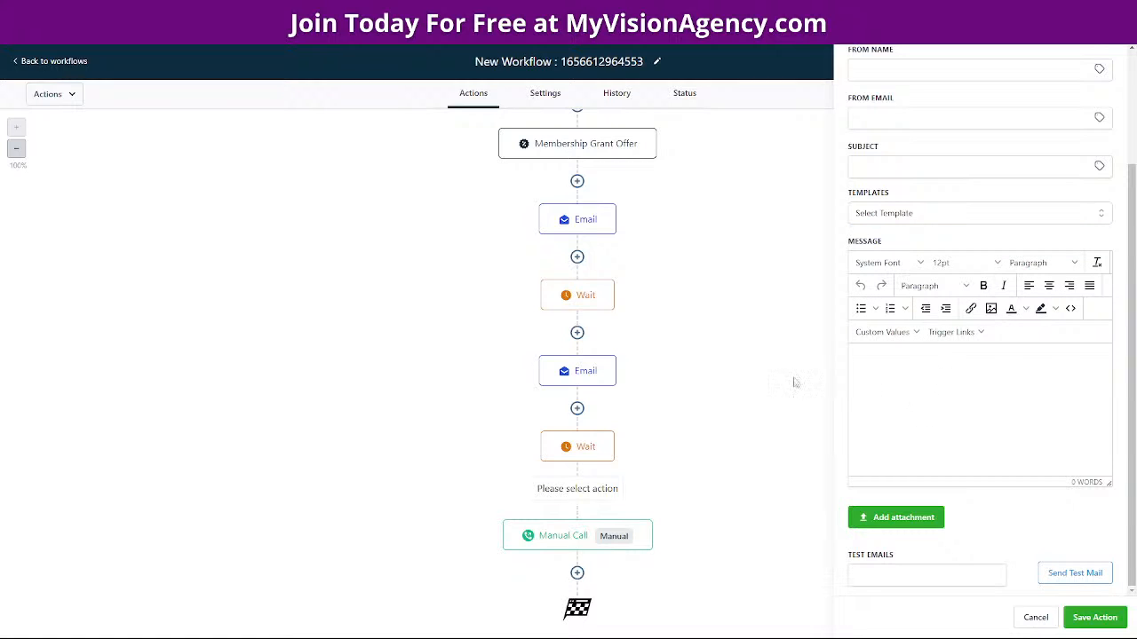
pyautogui.click(36, 64)
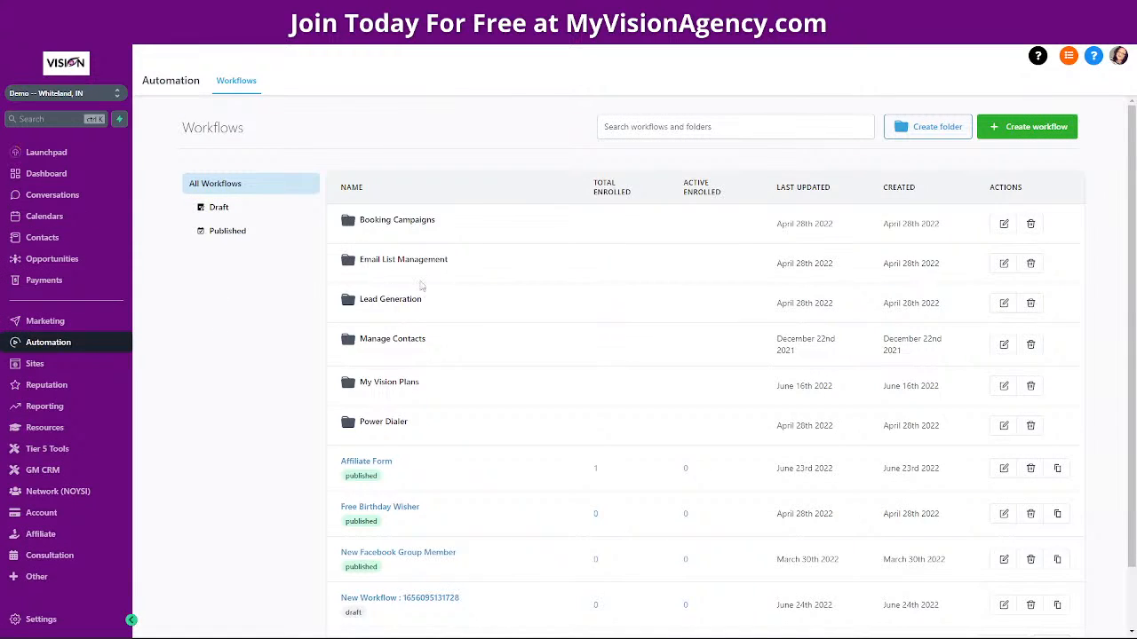
# In Marketing, switch between the Email Campaigns and Email Templates lists via the Emails dropdown
pyautogui.click(62, 321)
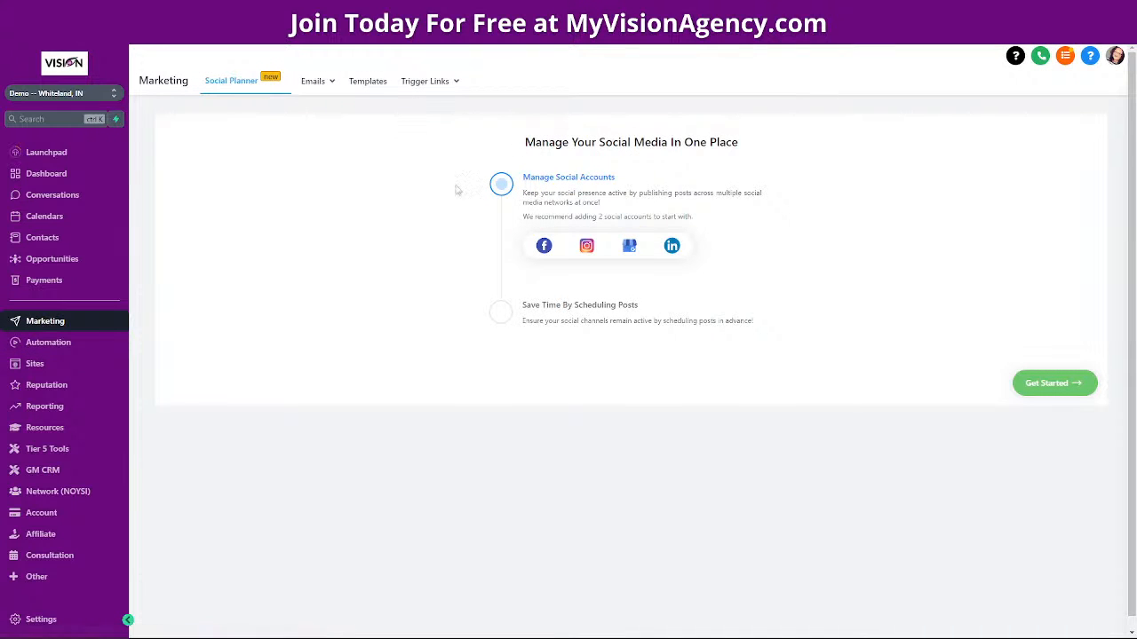
pyautogui.click(313, 105)
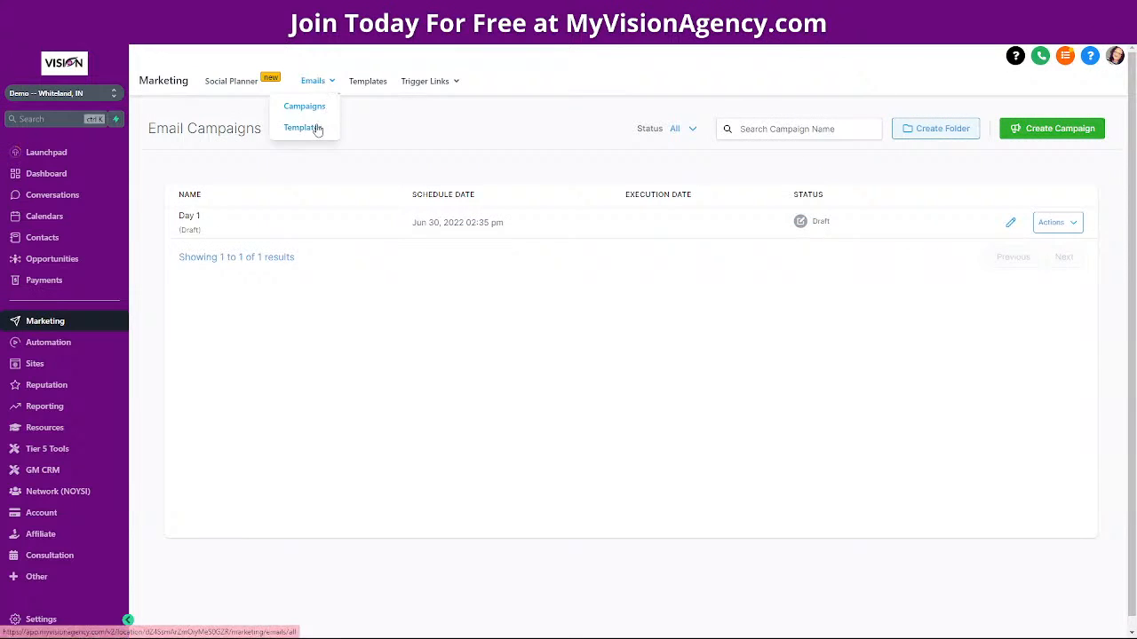
pyautogui.moveTo(318, 112)
pyautogui.click(310, 132)
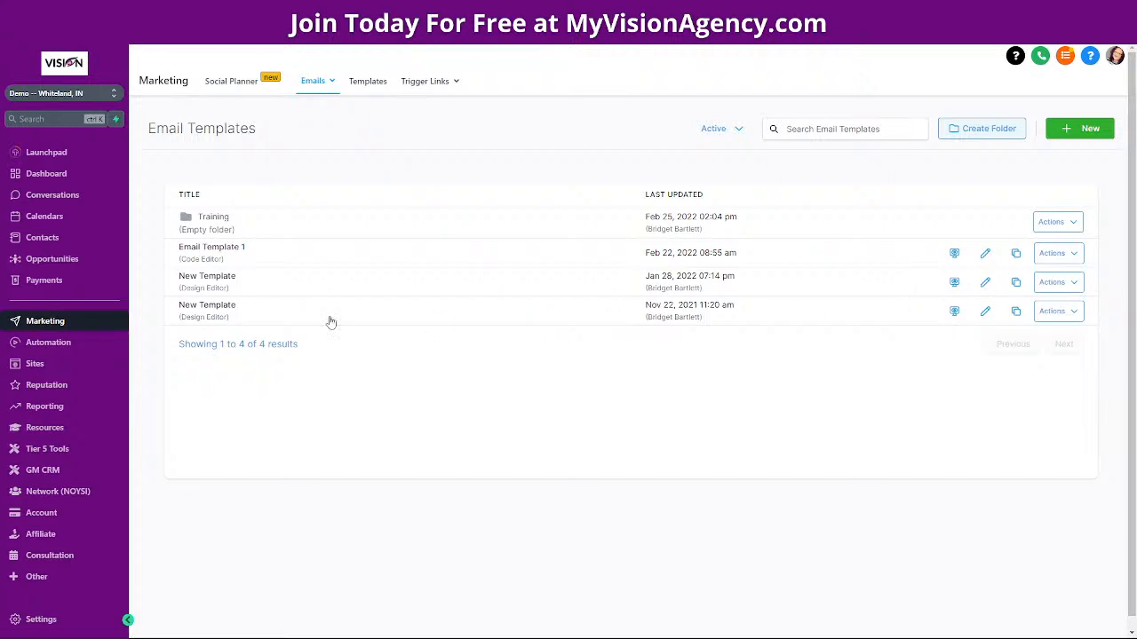
pyautogui.moveTo(312, 81)
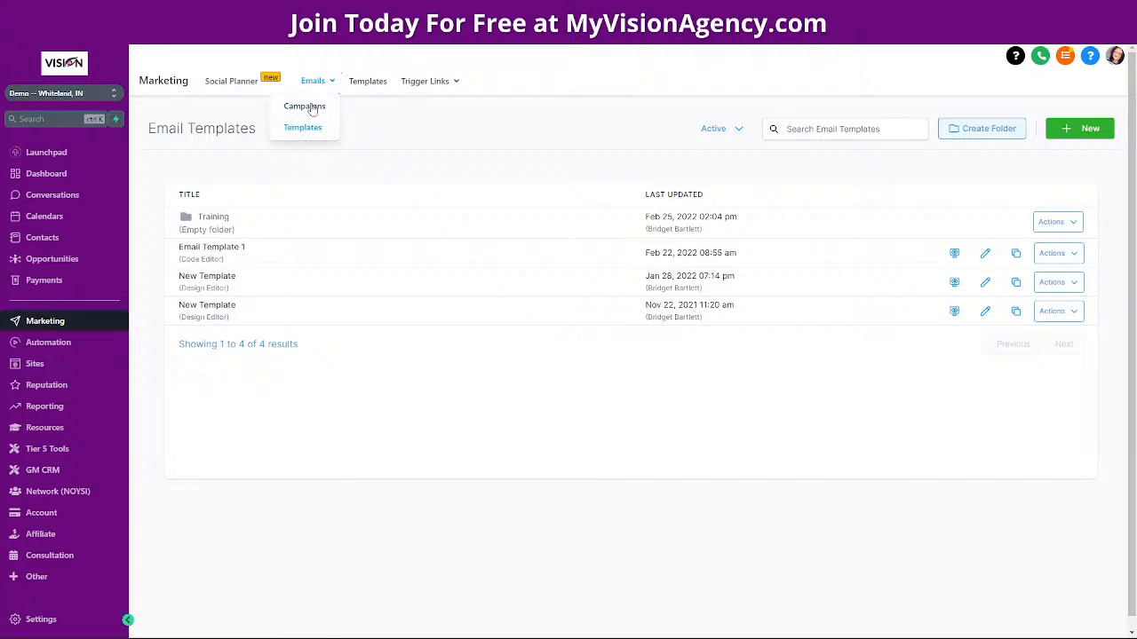
pyautogui.click(304, 105)
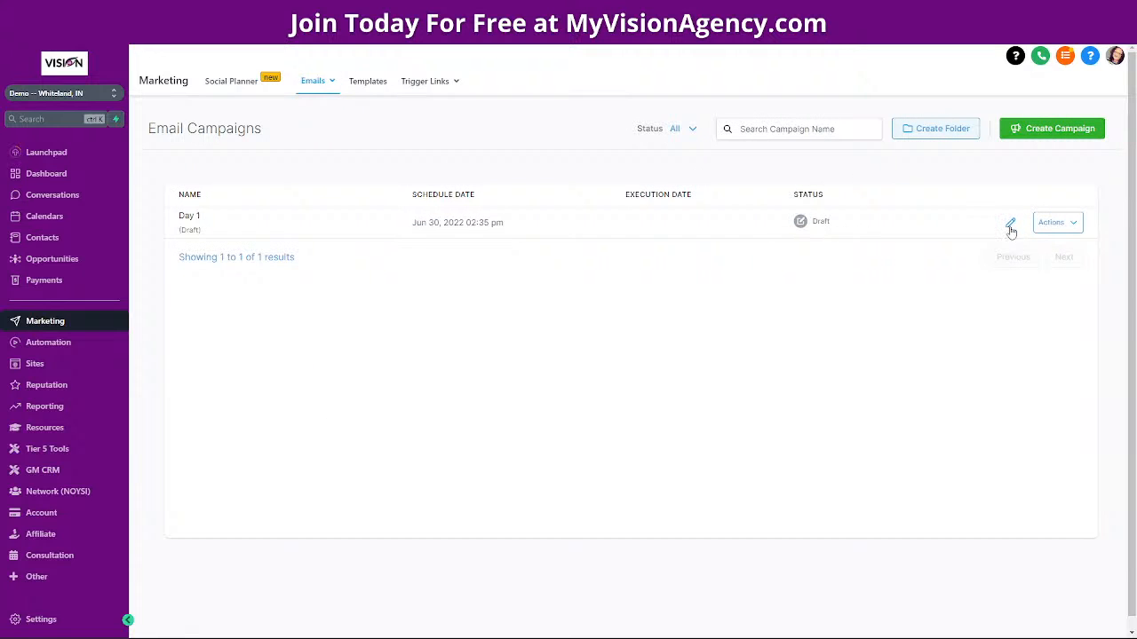
# Open the Day 1 campaign, return, and check its Actions menu without choosing an option
pyautogui.click(1010, 224)
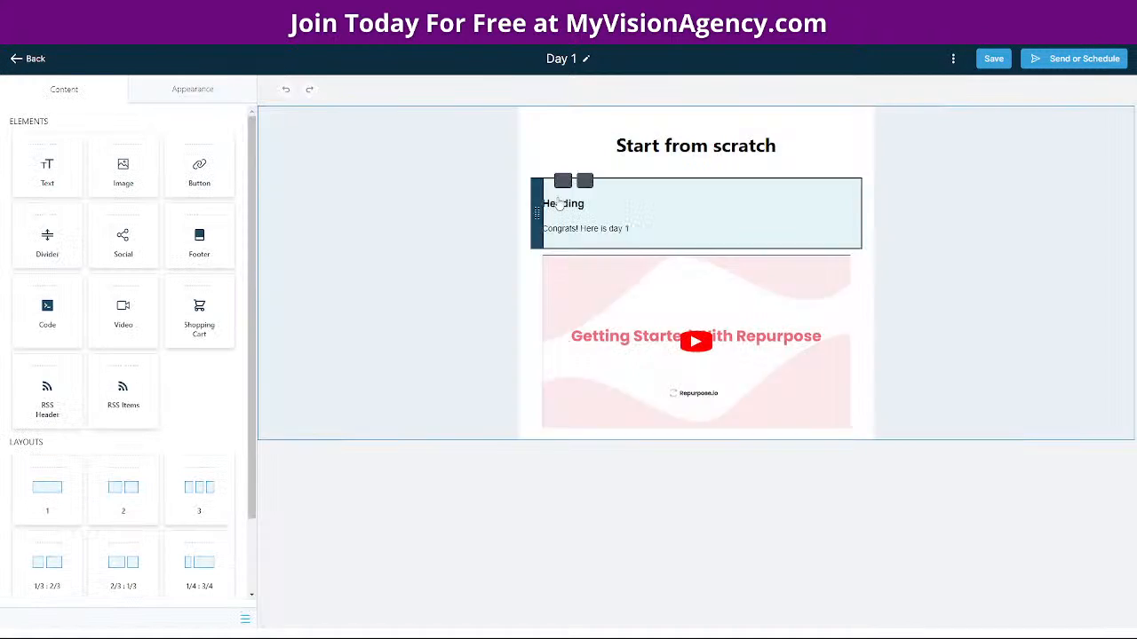
pyautogui.click(27, 64)
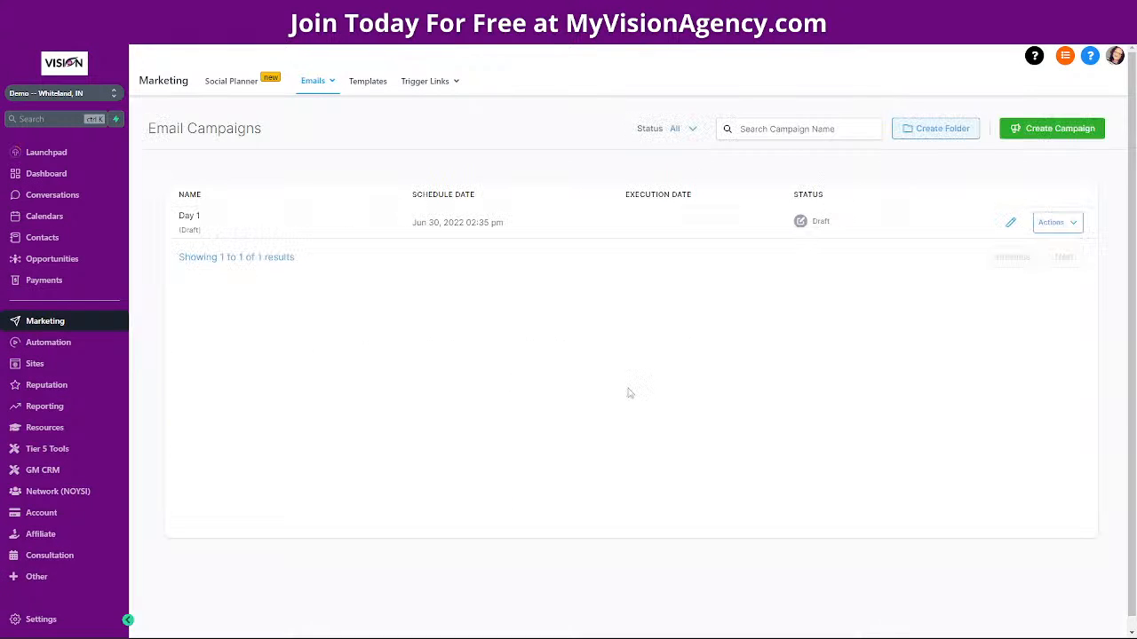
pyautogui.click(1071, 226)
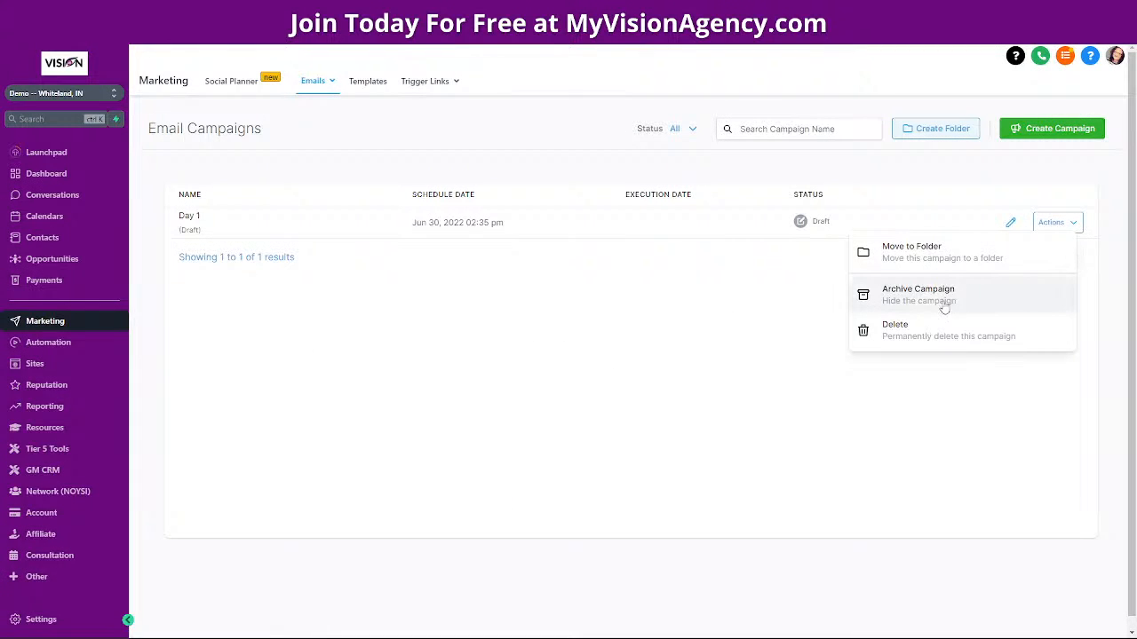
pyautogui.click(795, 226)
# View Day 1's Send or Schedule options without sending, then go to Automation Workflows
pyautogui.click(799, 222)
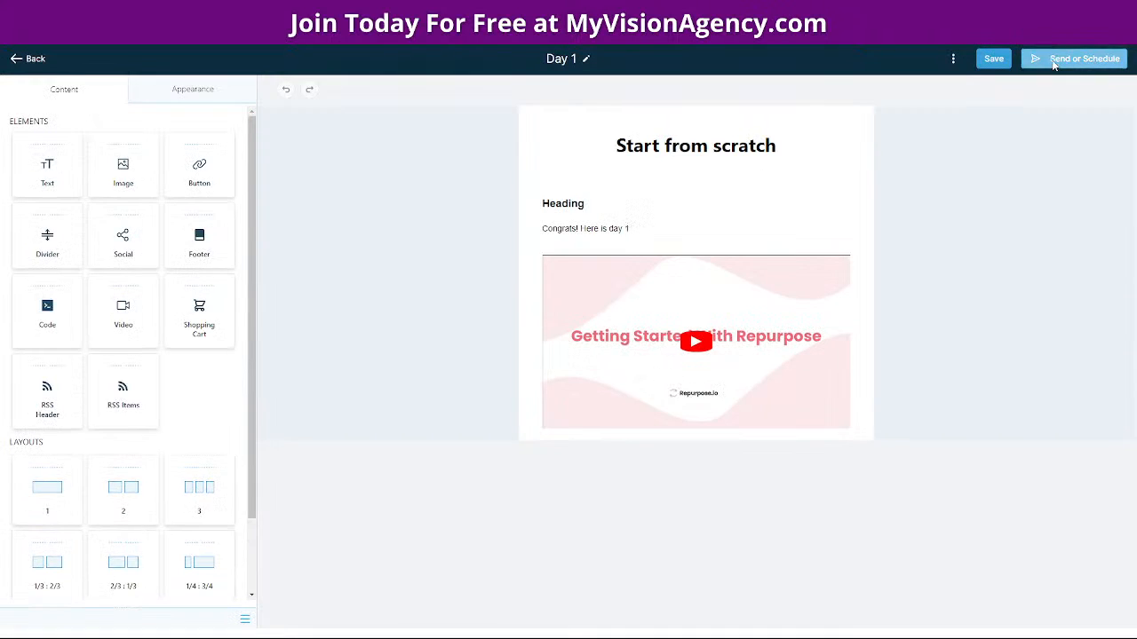
pyautogui.click(1075, 57)
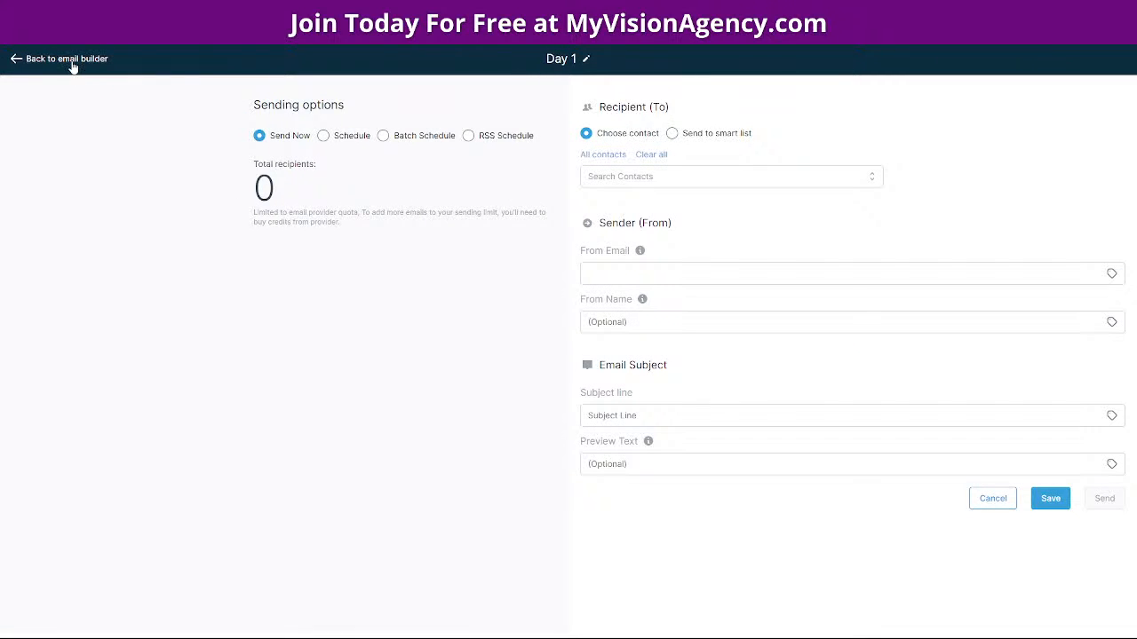
pyautogui.click(70, 59)
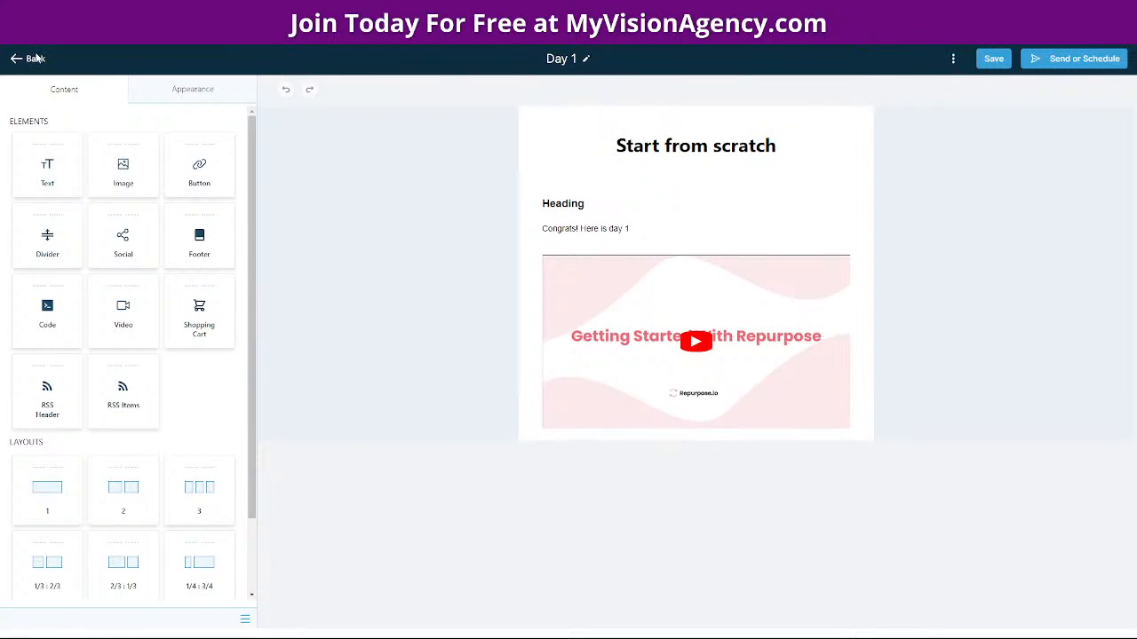
pyautogui.click(32, 58)
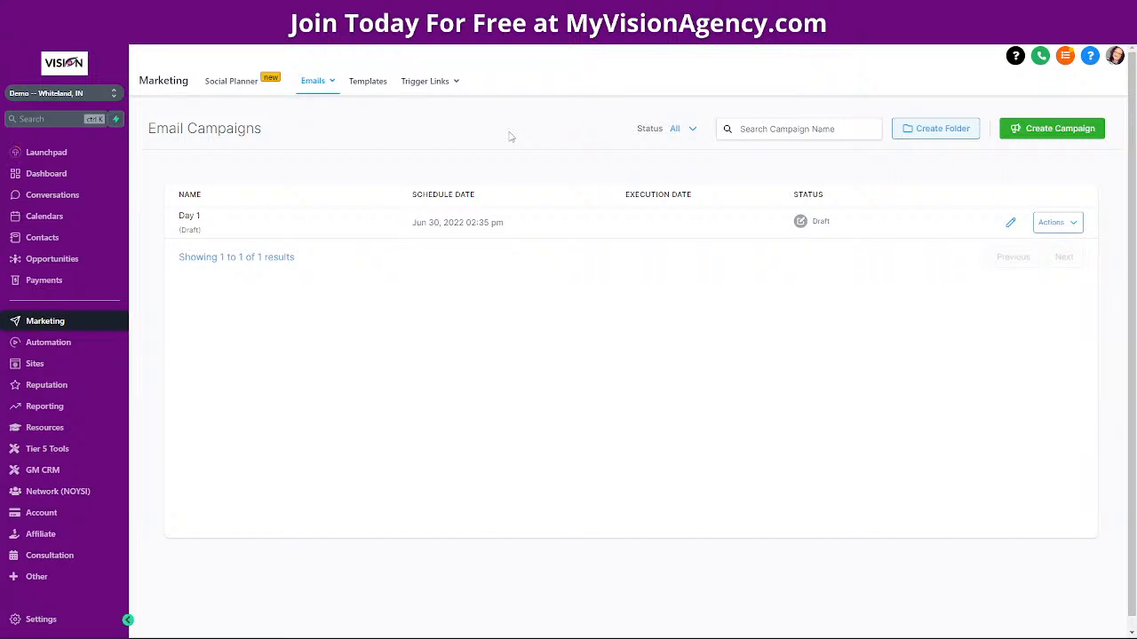
pyautogui.click(45, 345)
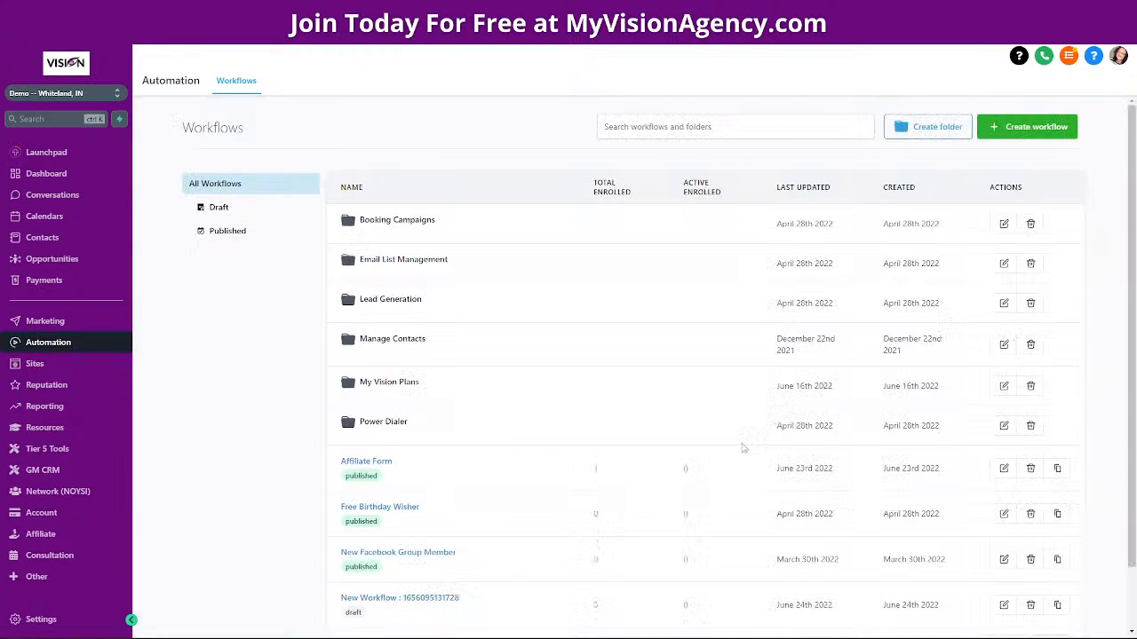
pyautogui.scroll(-2, 533, 444)
pyautogui.click(1050, 577)
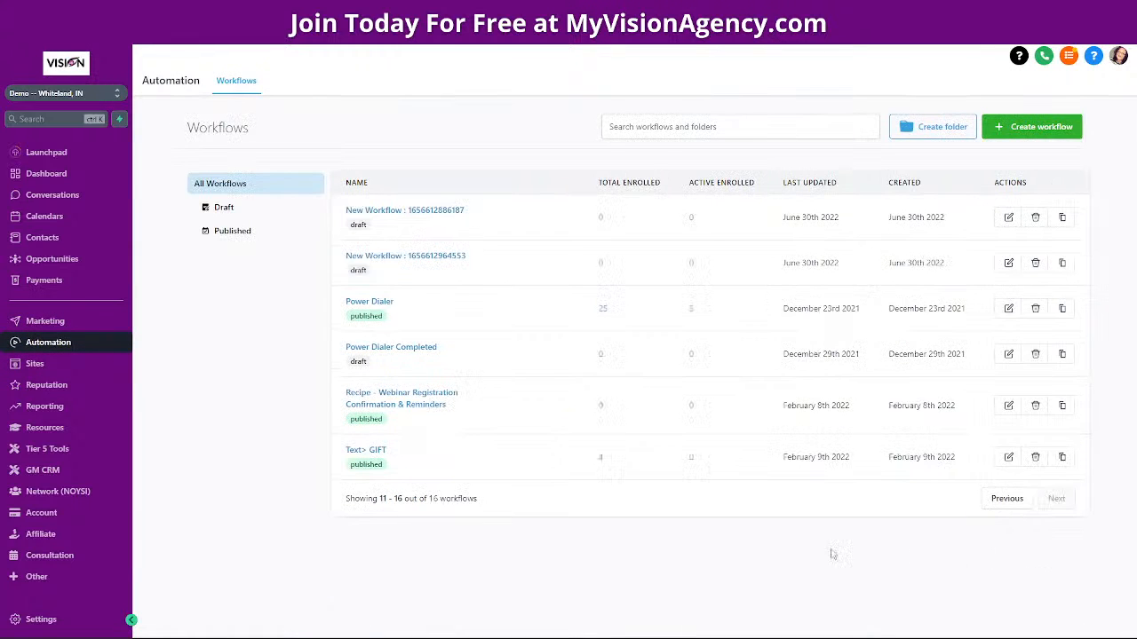
pyautogui.click(386, 258)
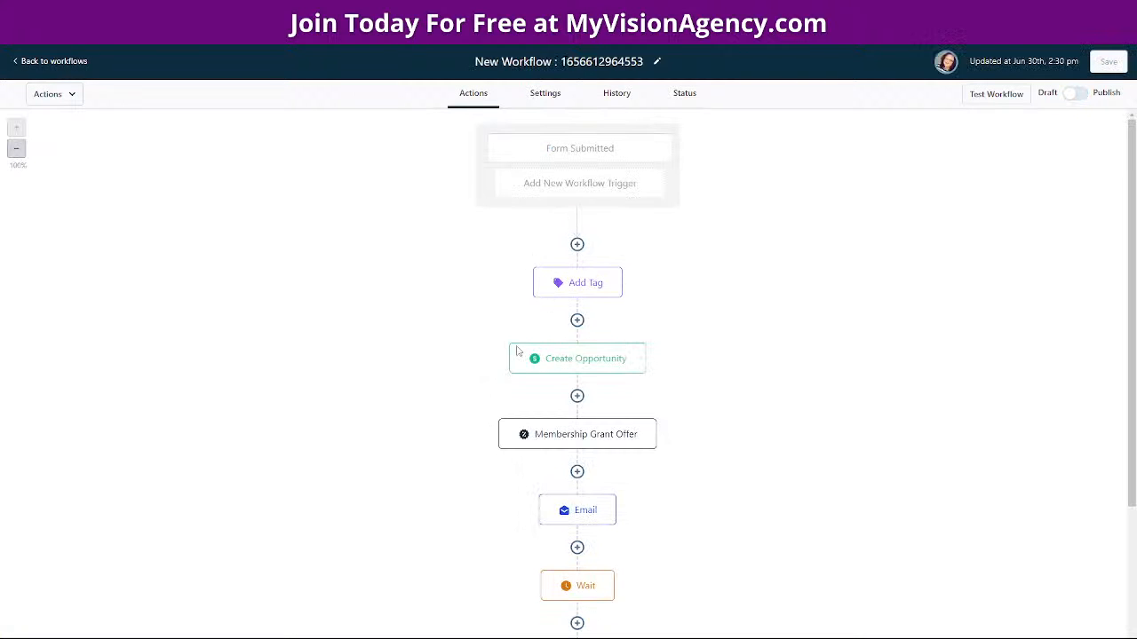
pyautogui.scroll(-3, 736, 416)
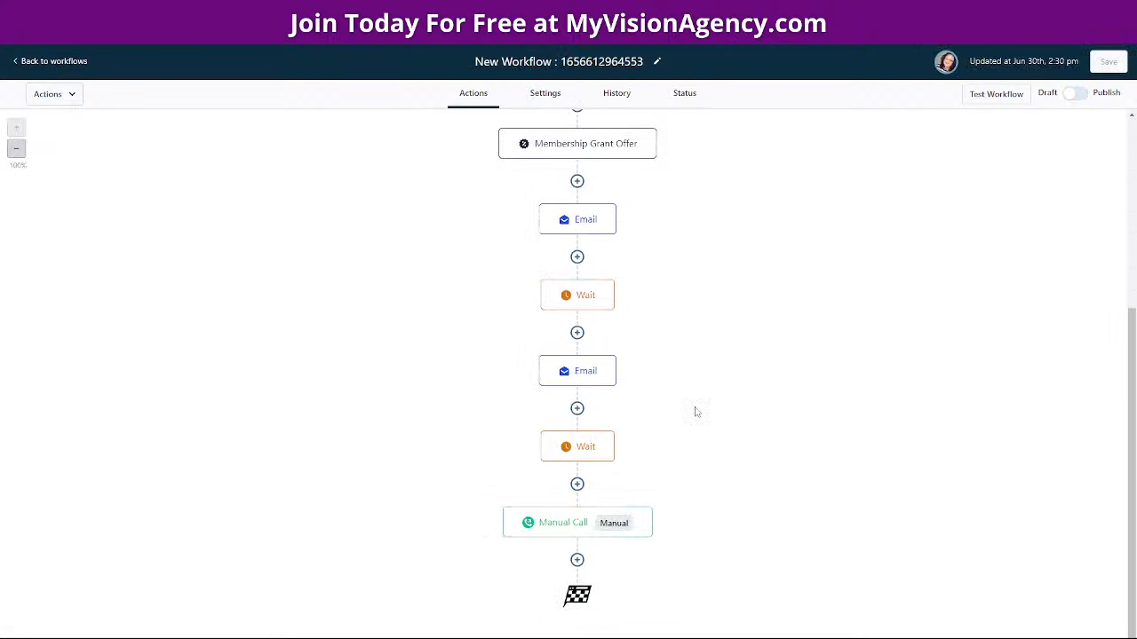
pyautogui.click(568, 220)
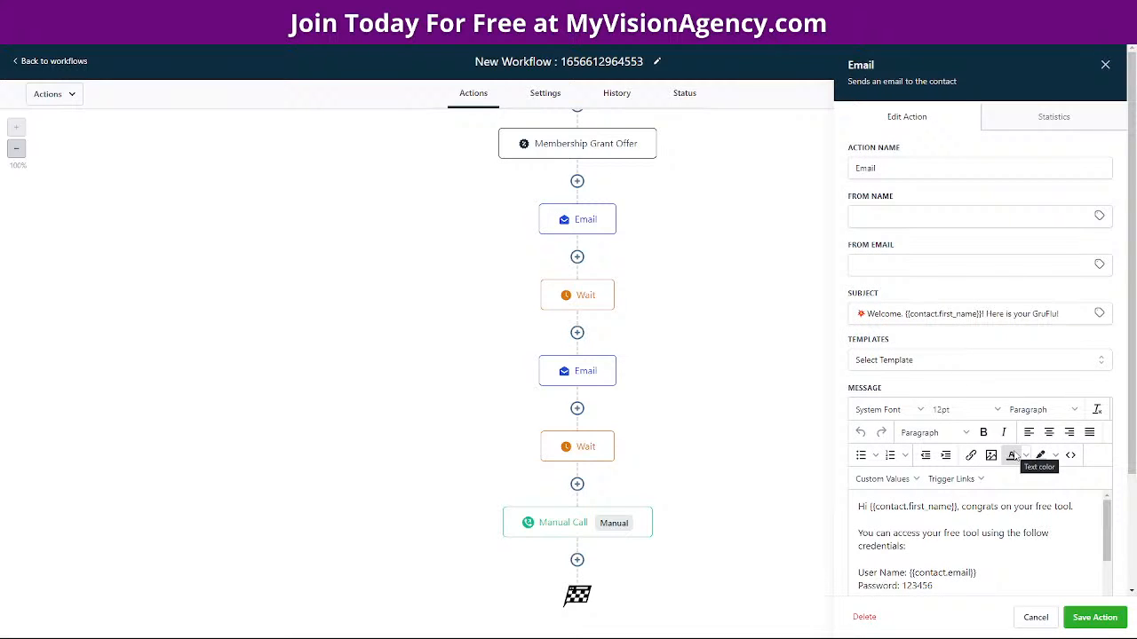
pyautogui.scroll(-2, 1073, 488)
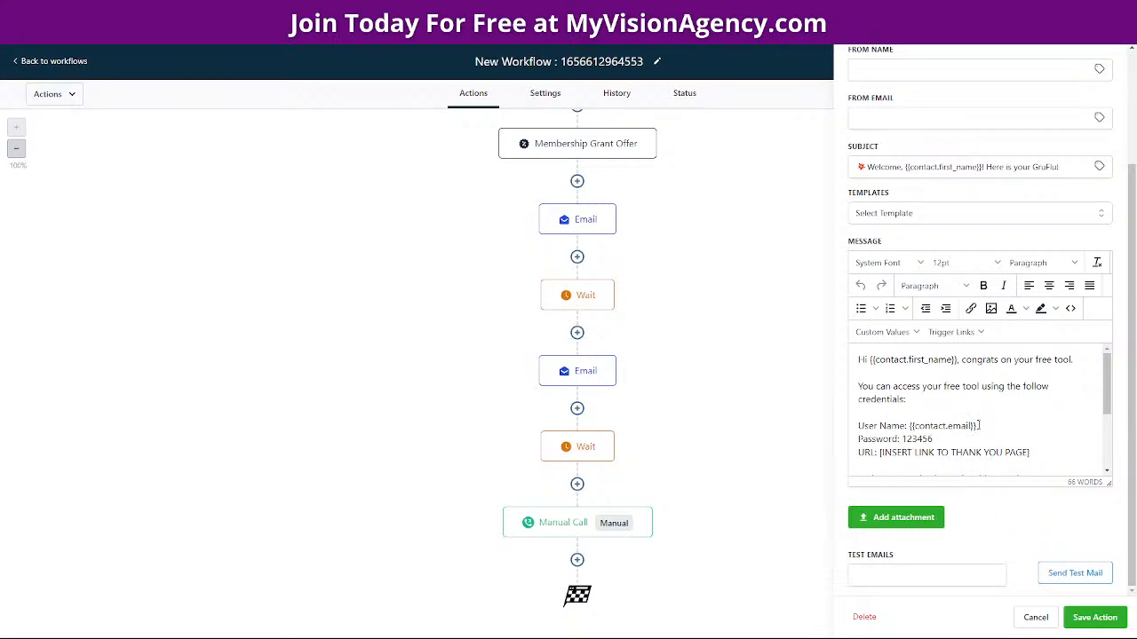
pyautogui.scroll(5, 1052, 421)
pyautogui.scroll(-5, 1050, 427)
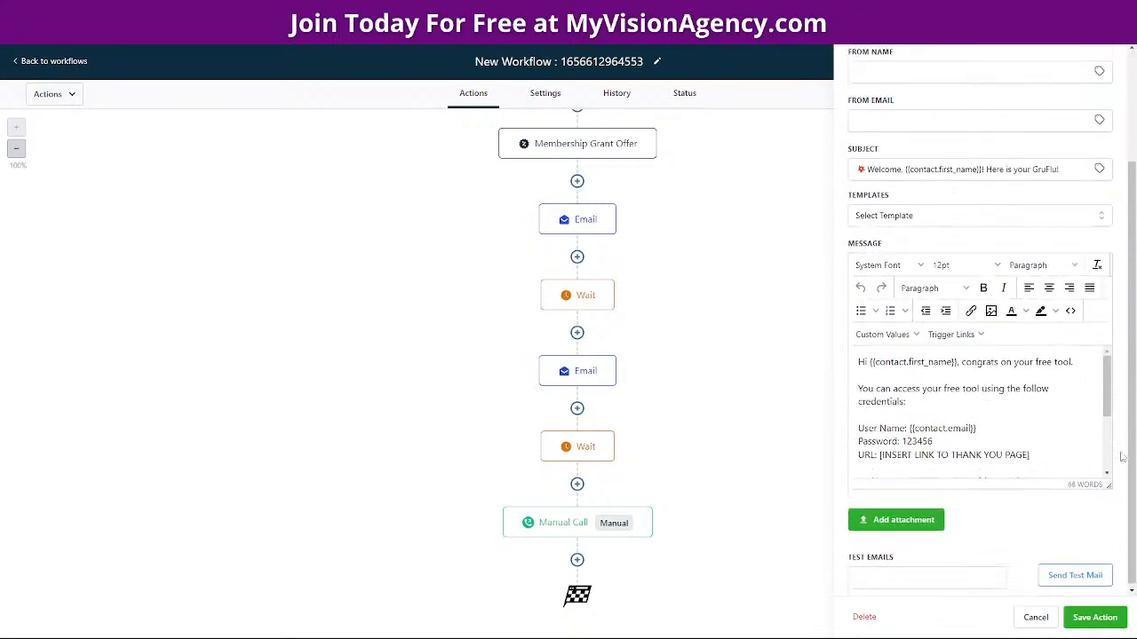
pyautogui.scroll(-5, 962, 443)
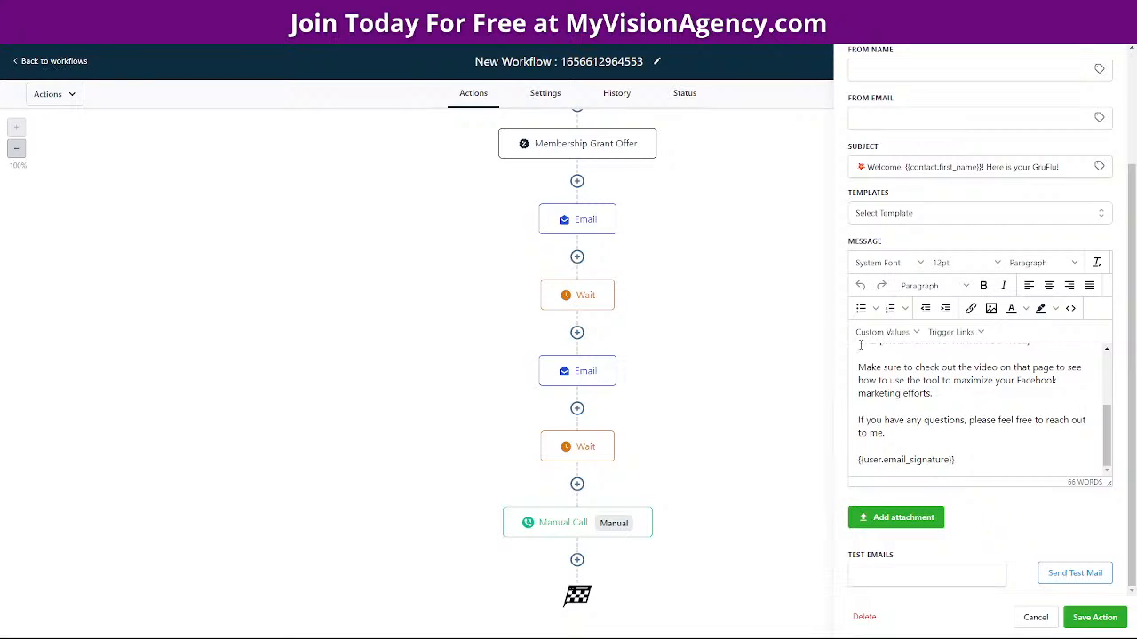
pyautogui.click(27, 64)
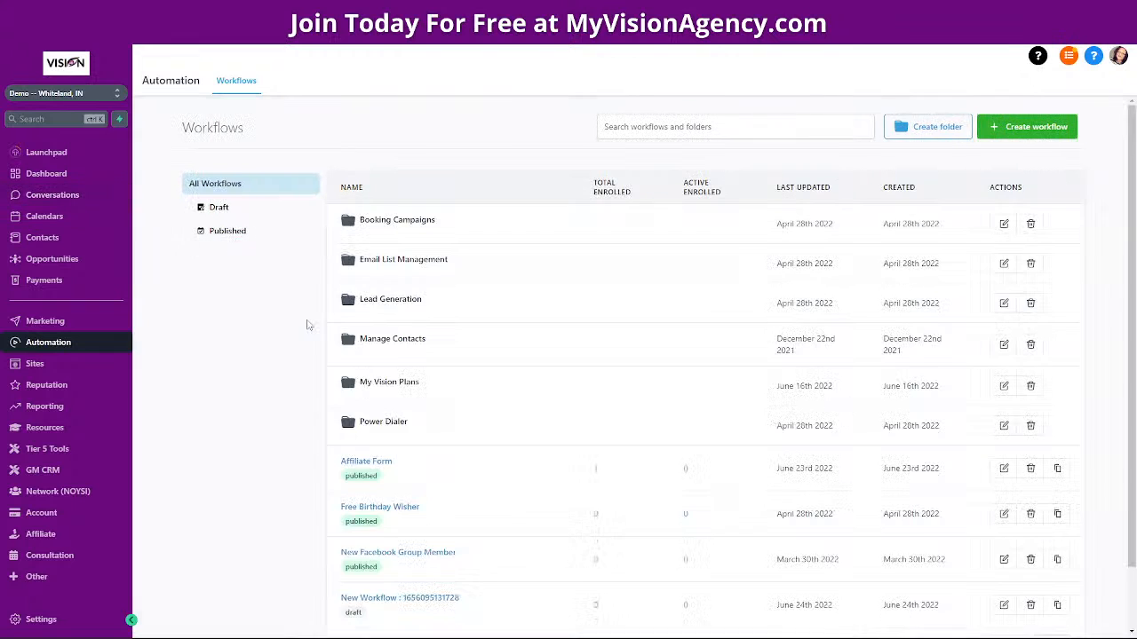
# In Contacts, dismiss the select-contacts-first notice and tick all 20 contacts on page one
pyautogui.click(44, 237)
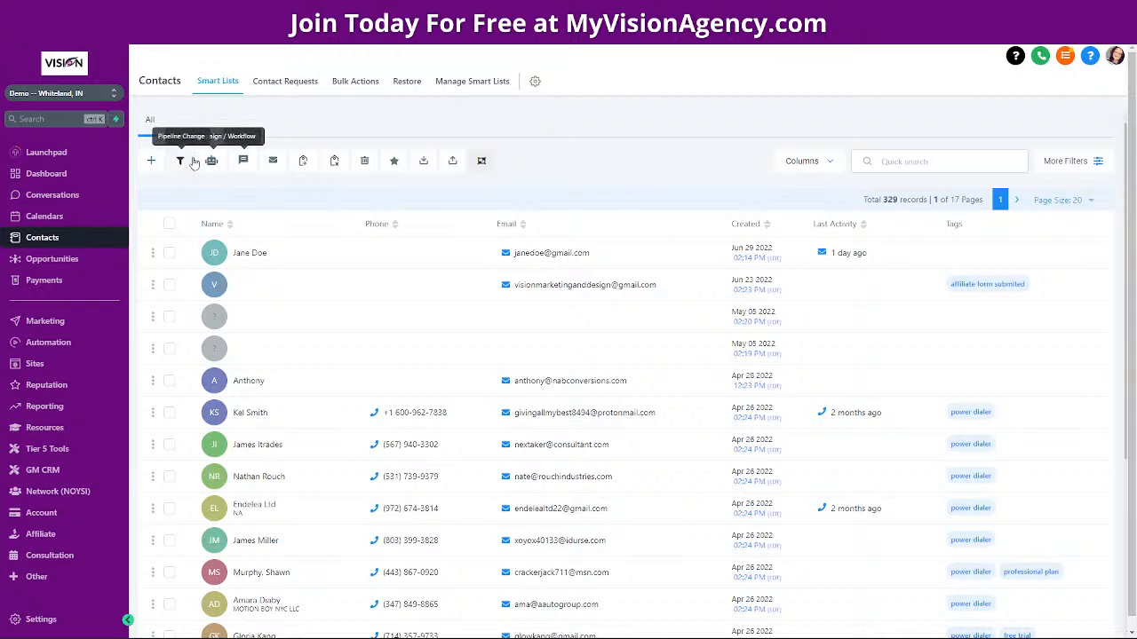
pyautogui.click(211, 161)
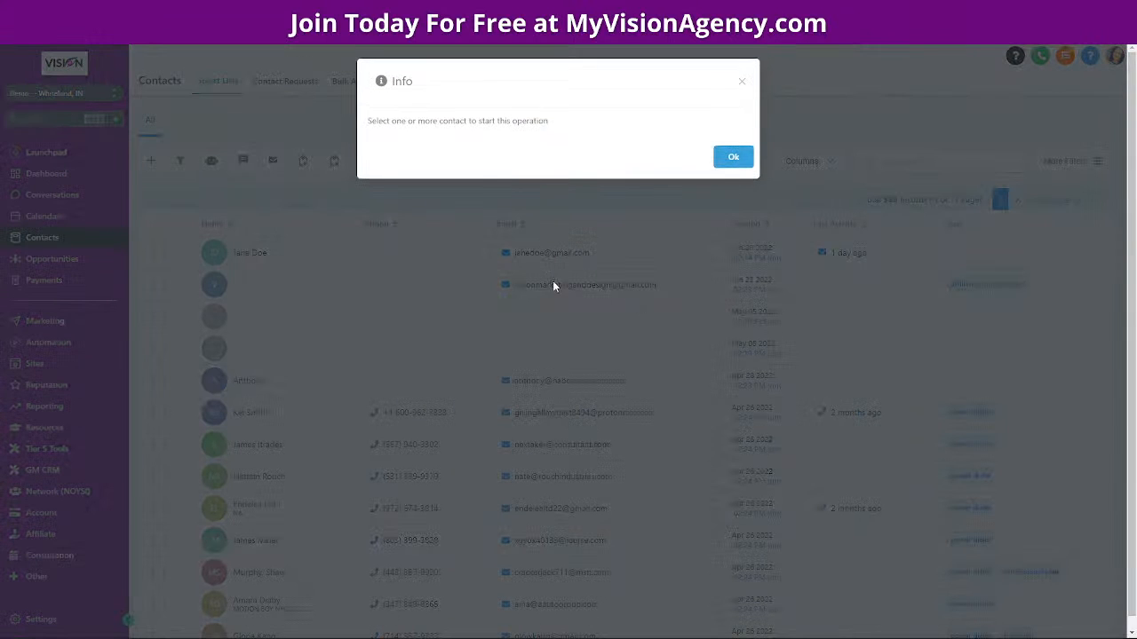
pyautogui.click(742, 81)
pyautogui.click(169, 224)
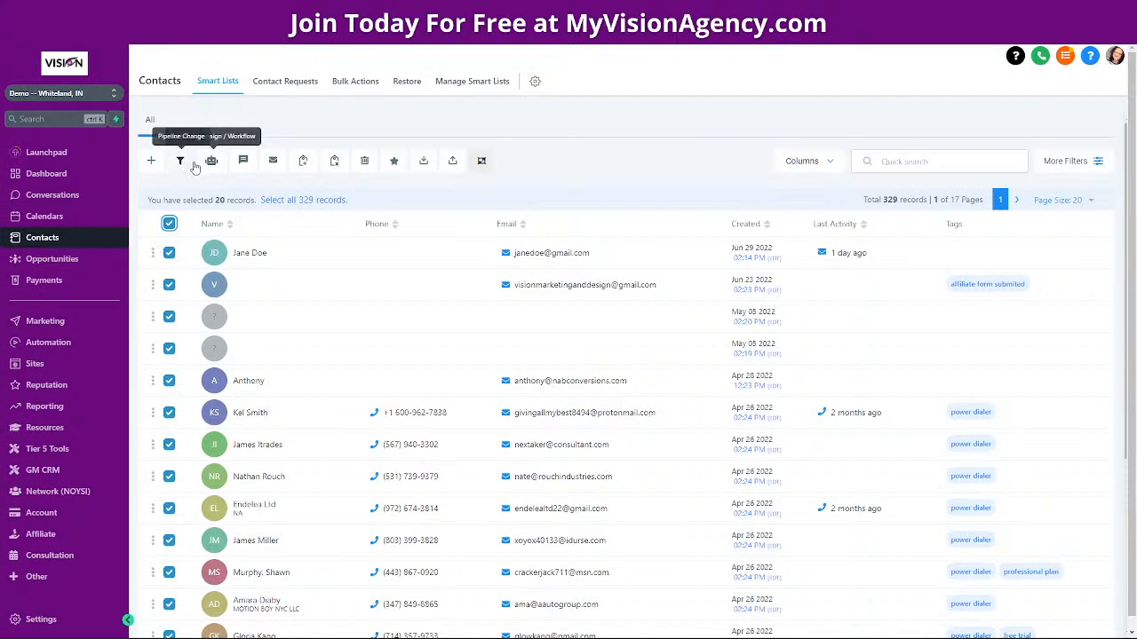
pyautogui.click(211, 160)
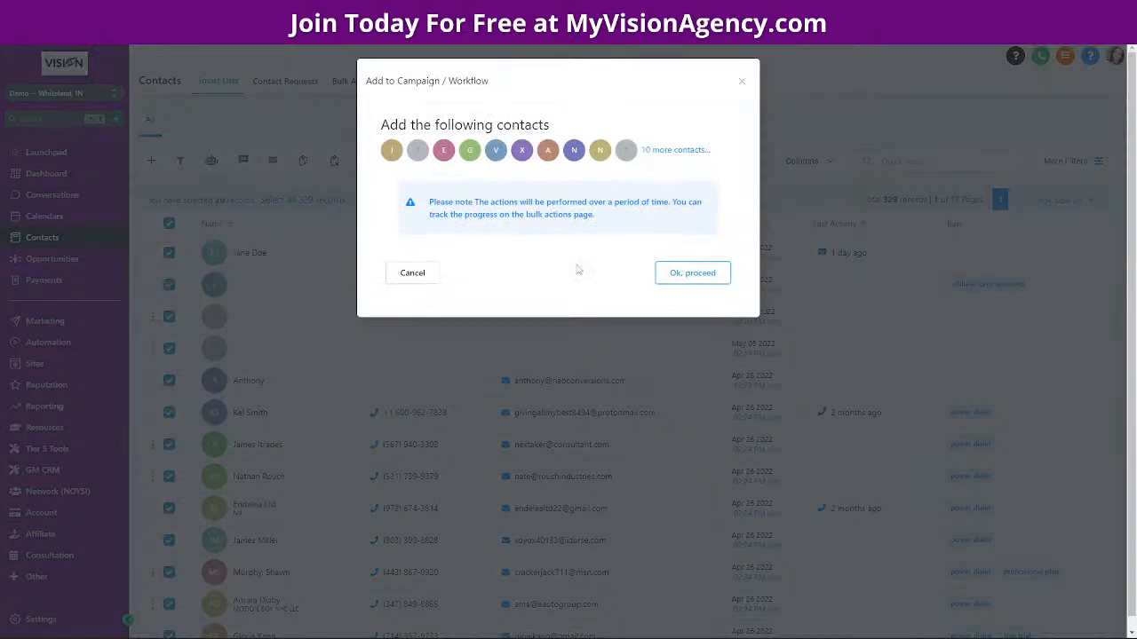
pyautogui.click(680, 274)
pyautogui.click(459, 224)
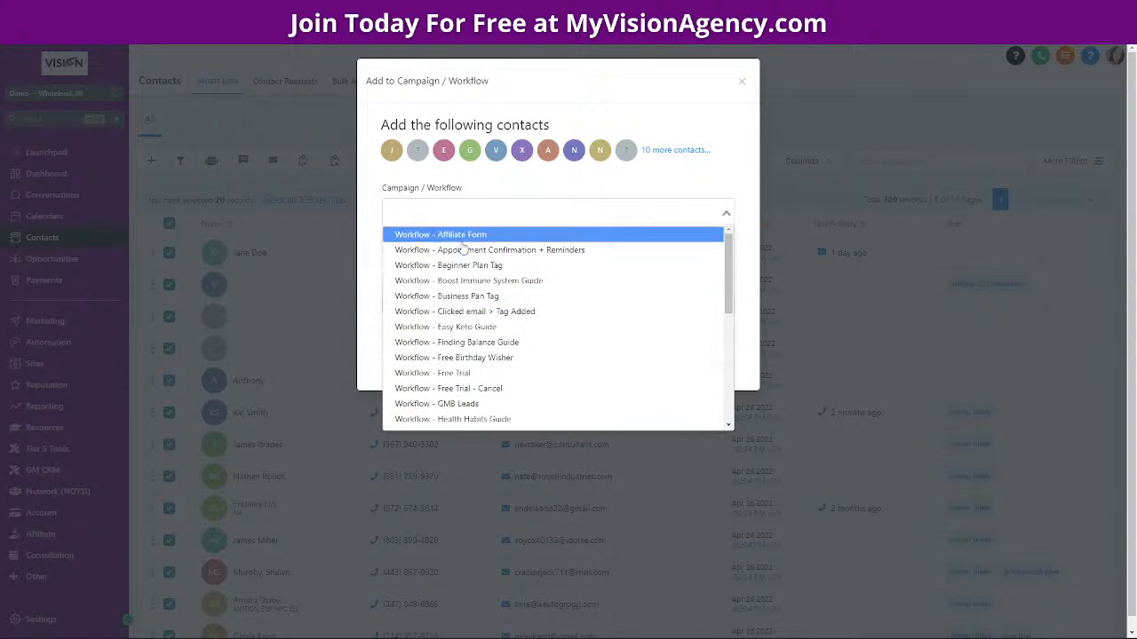
pyautogui.scroll(-5, 479, 328)
pyautogui.scroll(6, 502, 382)
pyautogui.click(742, 81)
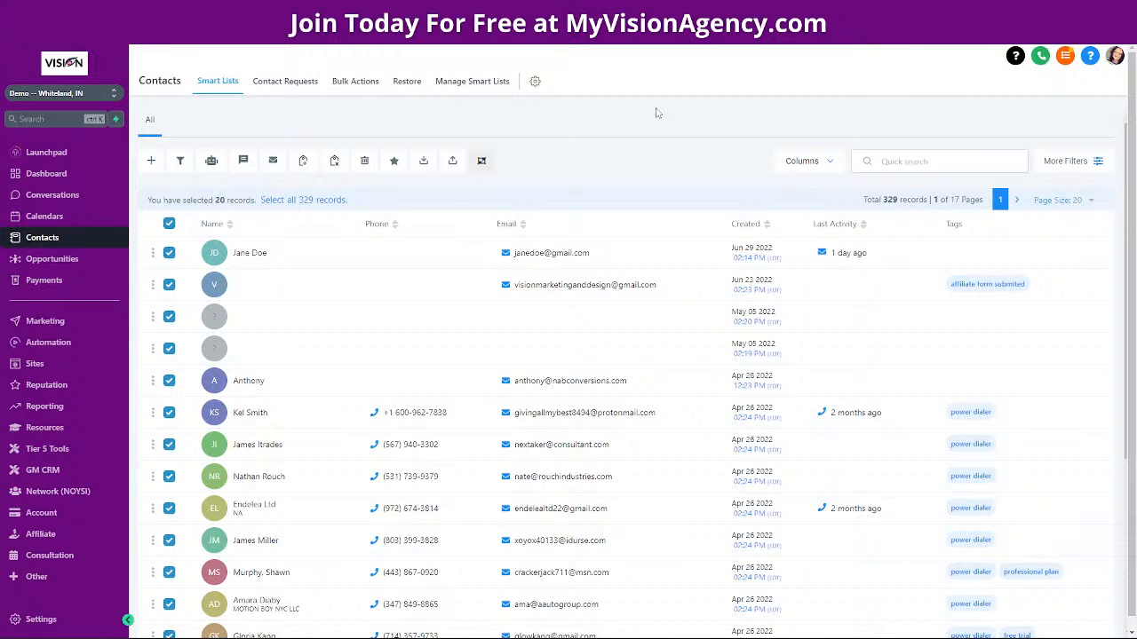